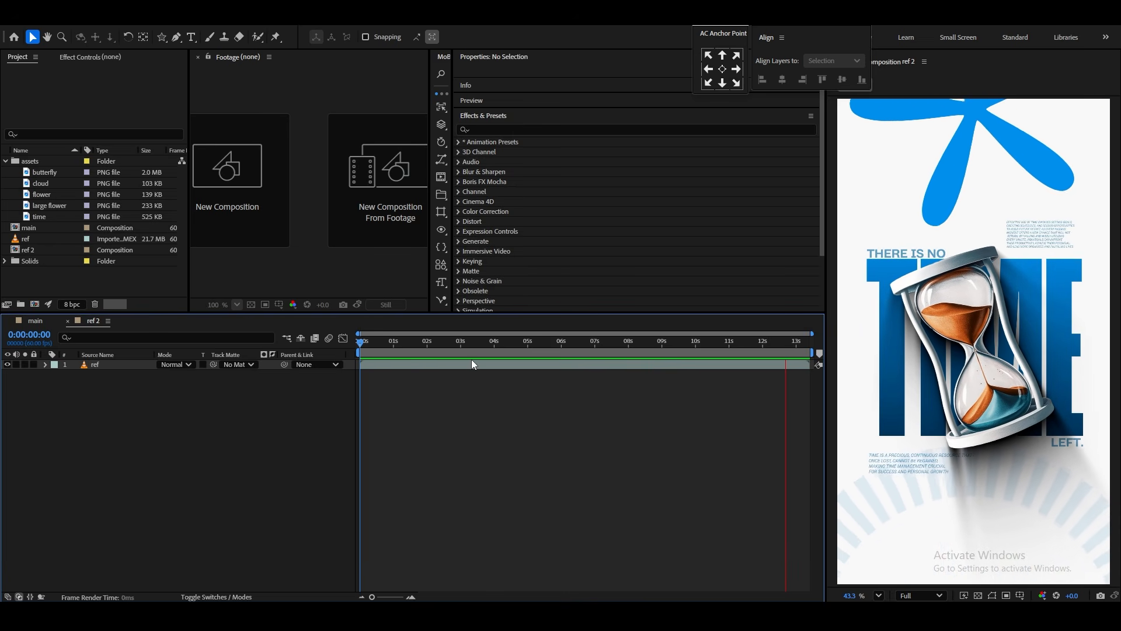
Review the ref 2 reference composition's frame at about 1 second.
click(36, 322)
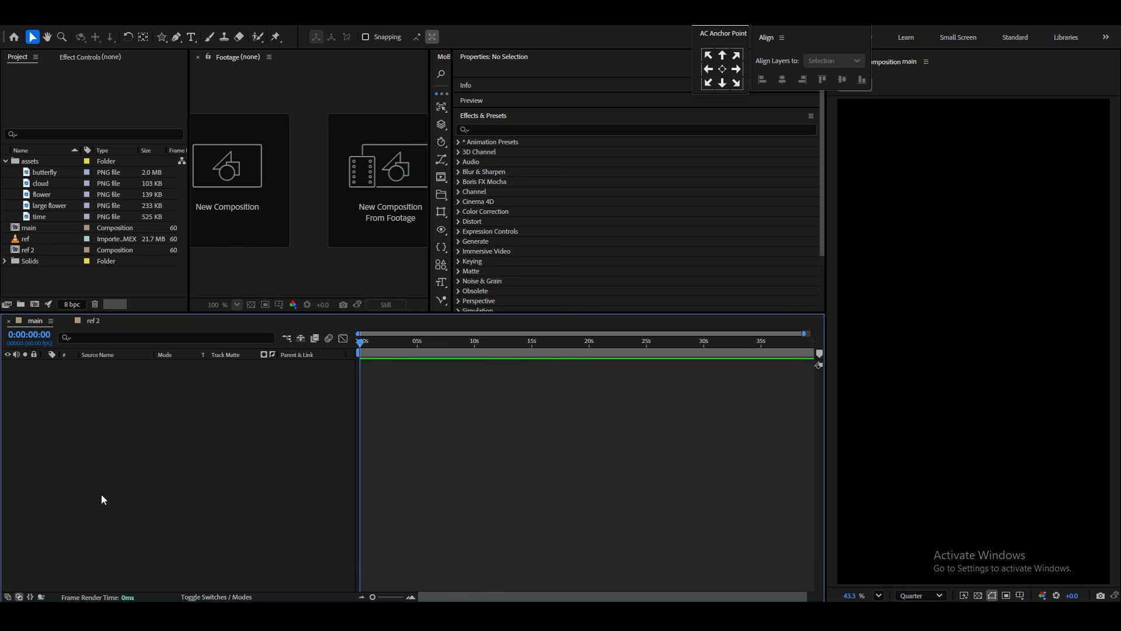
click(93, 321)
click(393, 342)
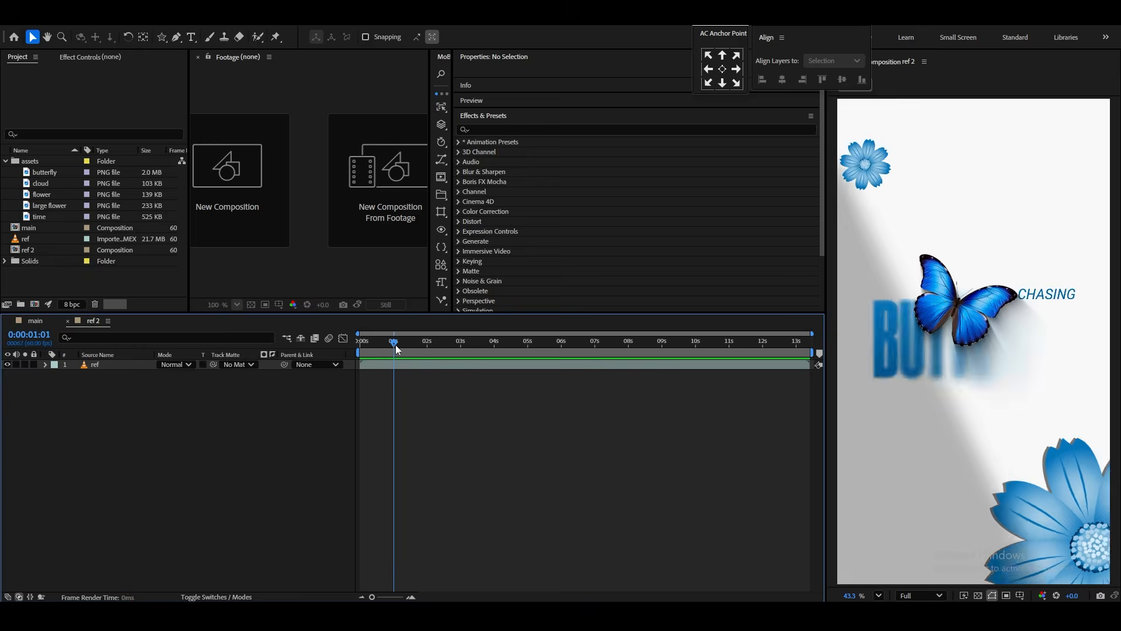
Add a white (FFFFFF) solid as the background layer of the main composition.
click(35, 320)
right_click(106, 488)
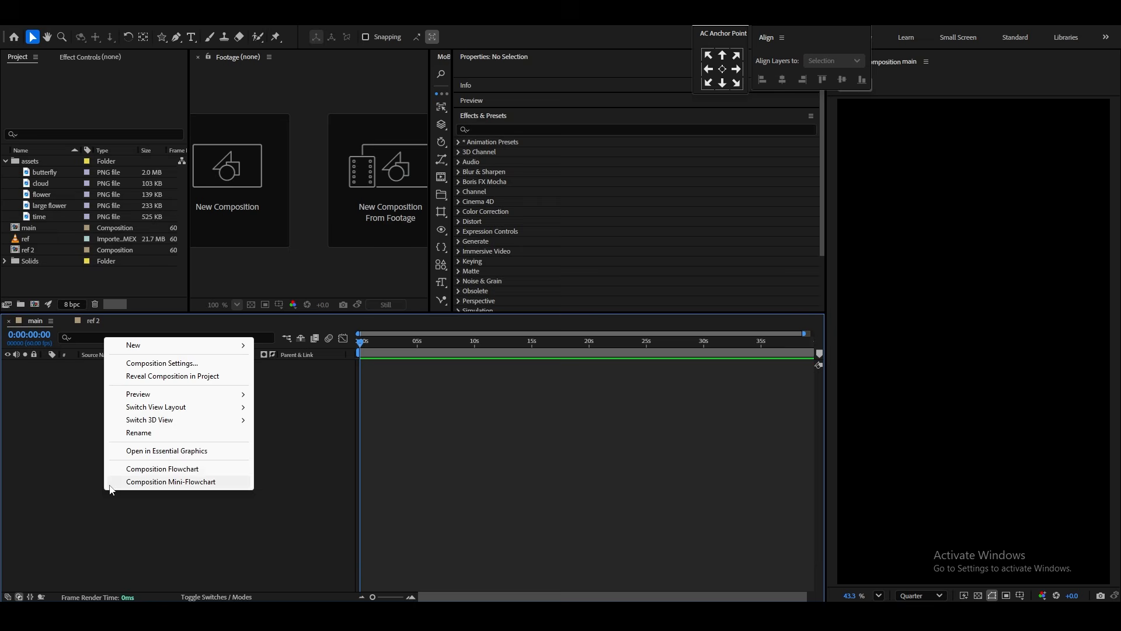
mouse_move(159, 343)
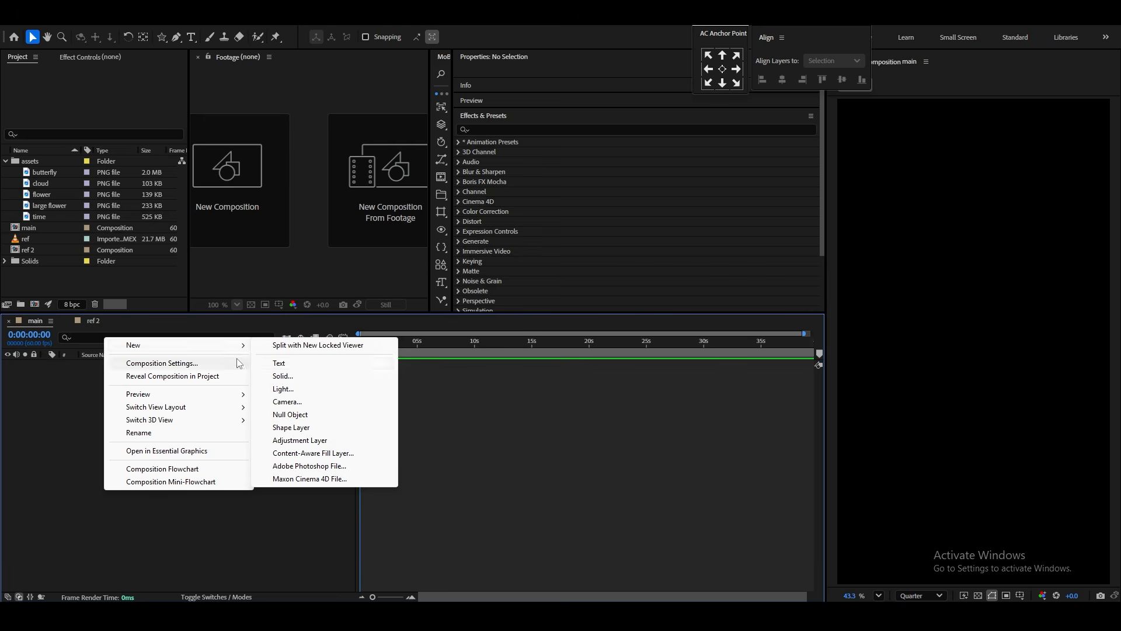
click(285, 376)
click(559, 395)
drag(481, 255, 412, 212)
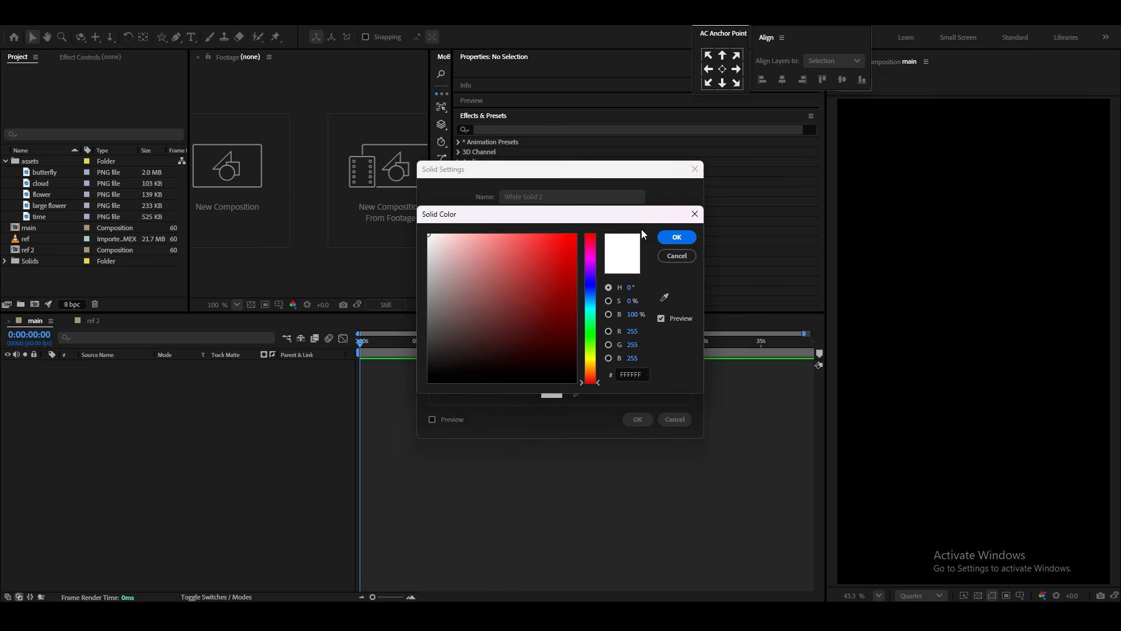
click(672, 237)
click(638, 419)
click(103, 438)
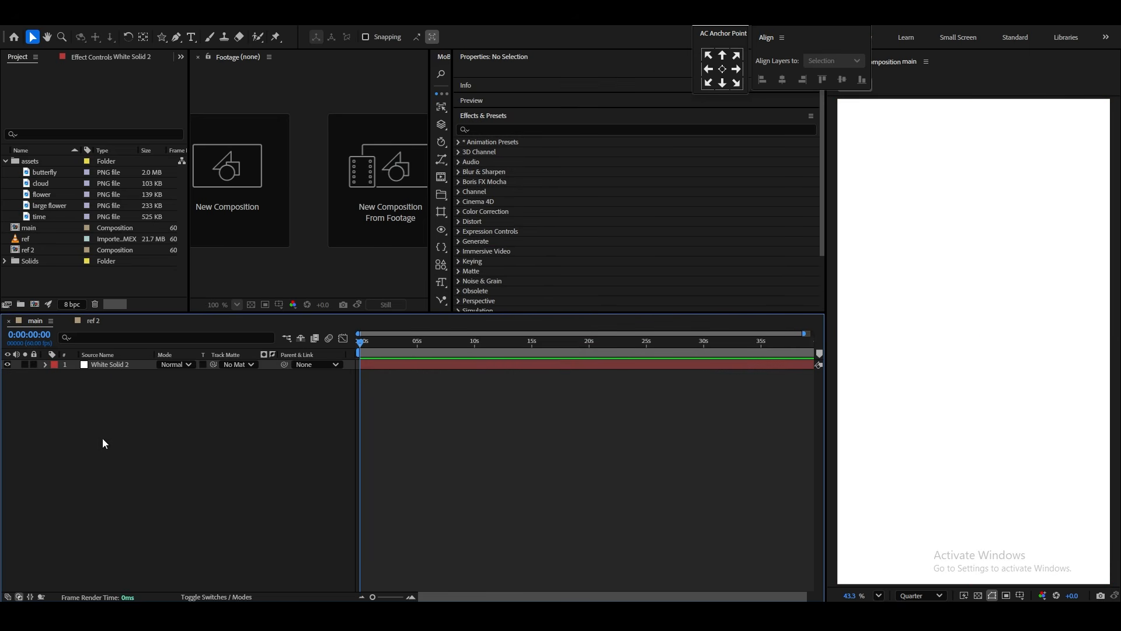
Check the ref 2 frame, and with the Pen tool draw a closed black shape over main's lower-left diagonal half.
click(93, 320)
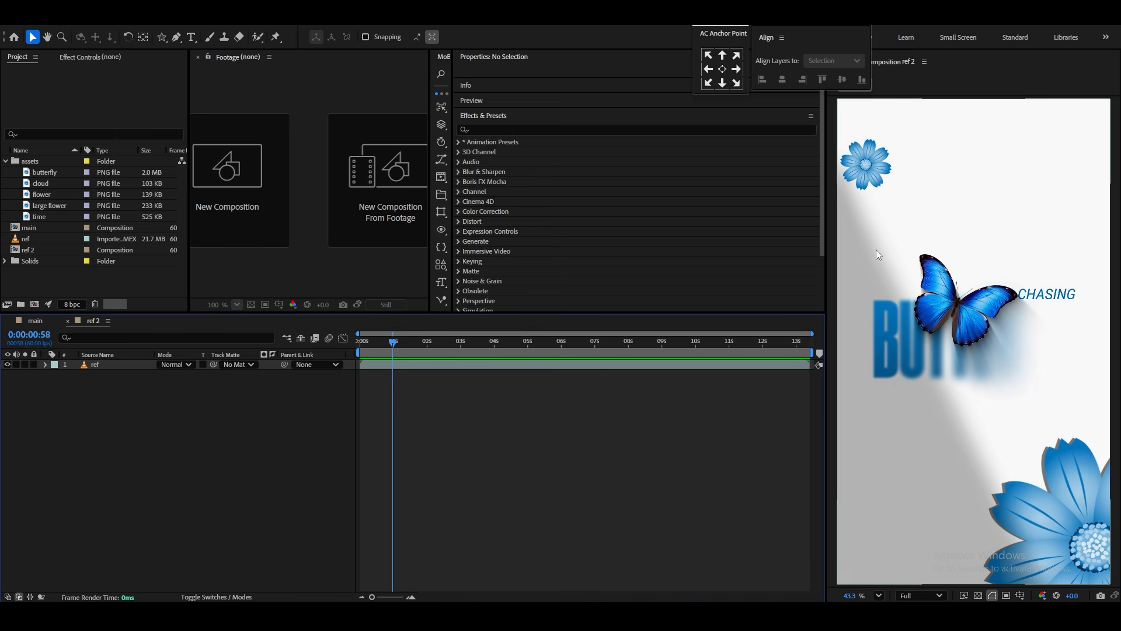
click(28, 321)
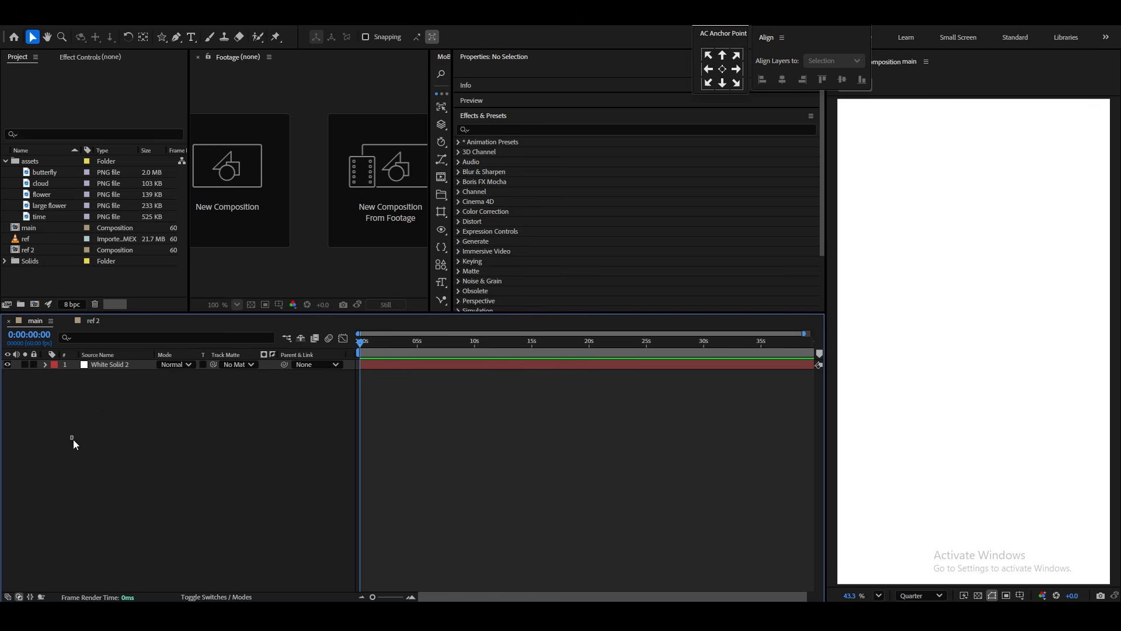
click(176, 36)
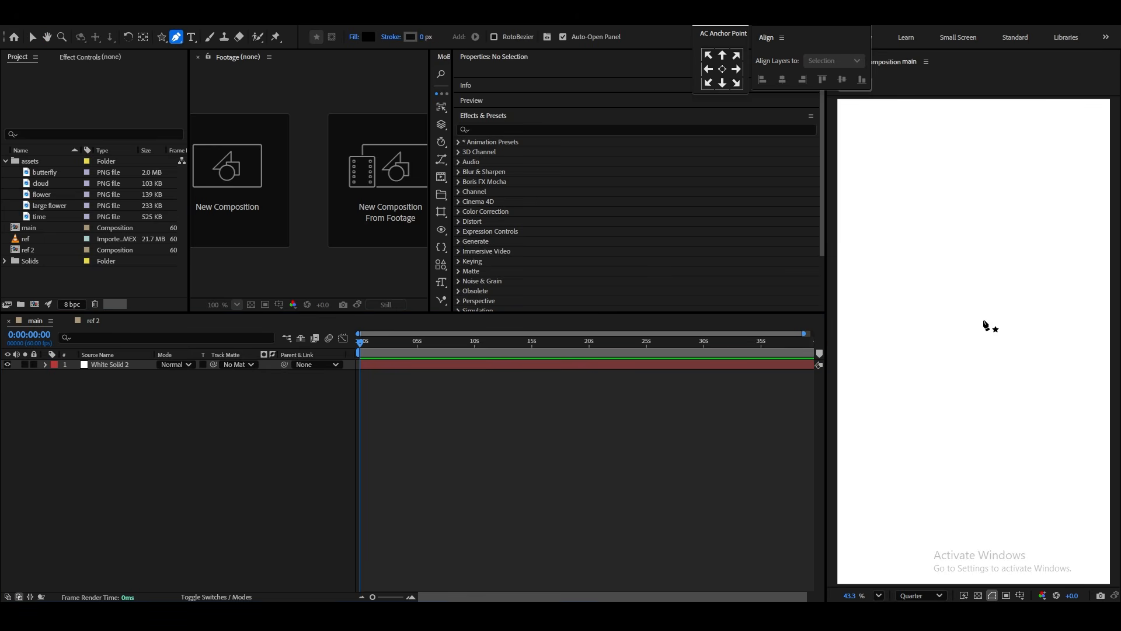
scroll(987, 326, down, 2)
click(875, 163)
click(1078, 515)
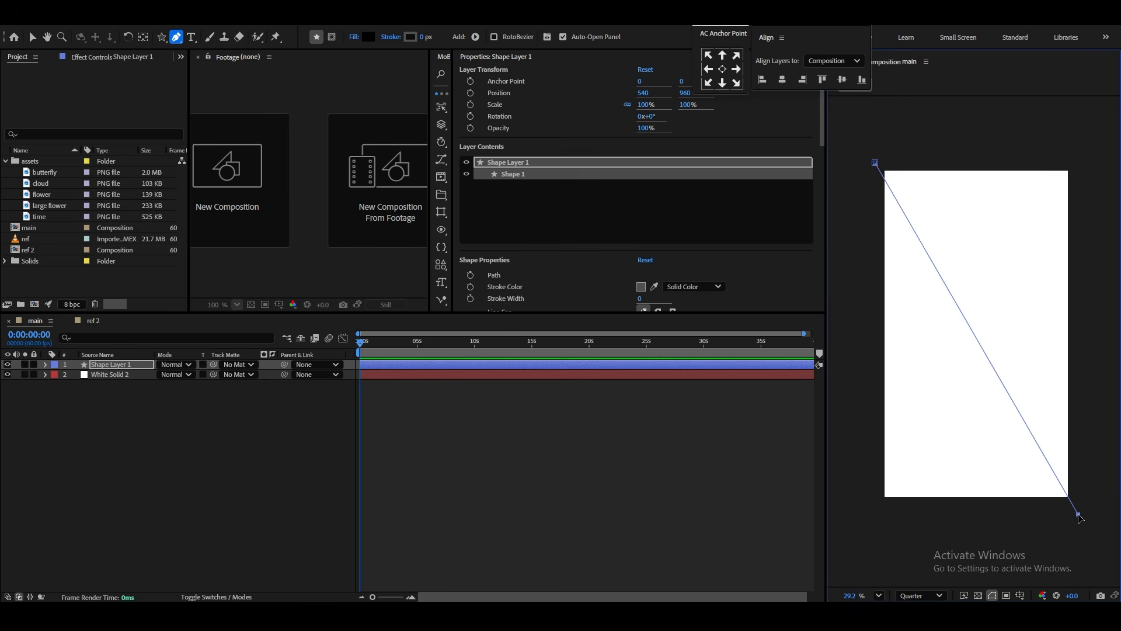
click(835, 279)
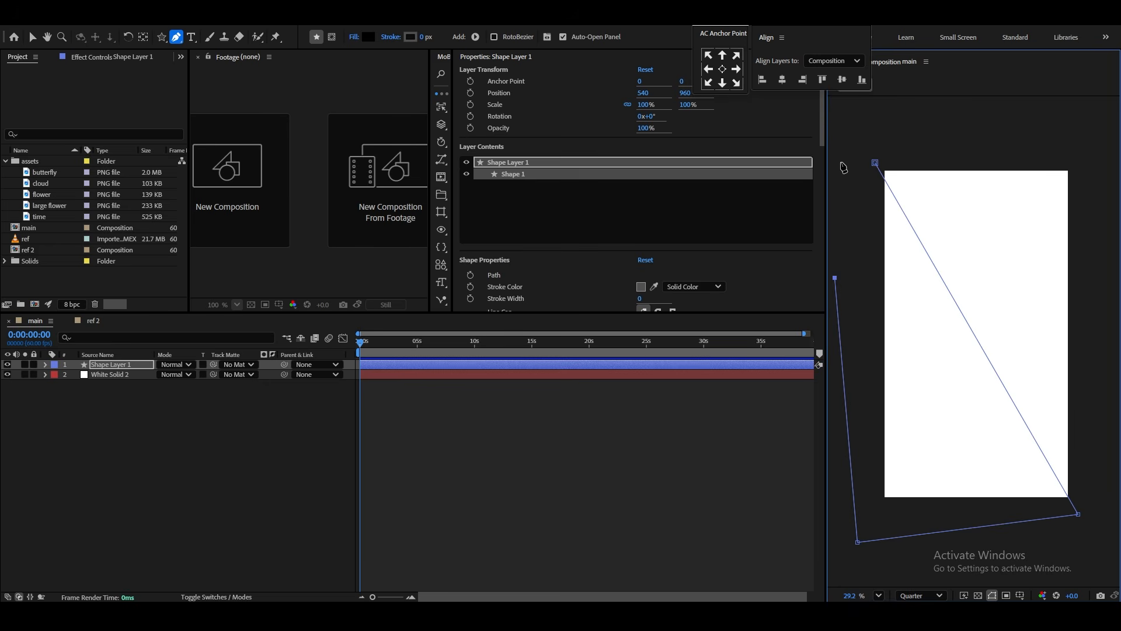
click(875, 163)
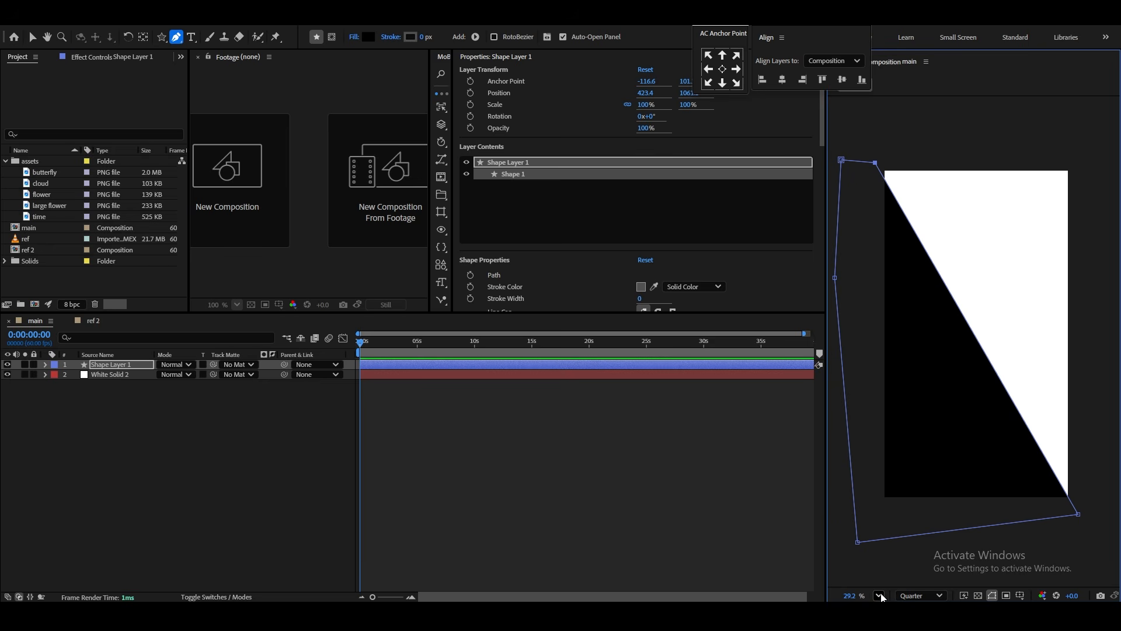
Shift the black diagonal shape slightly down and left, and set its opacity to 31%.
click(879, 595)
click(880, 363)
click(32, 37)
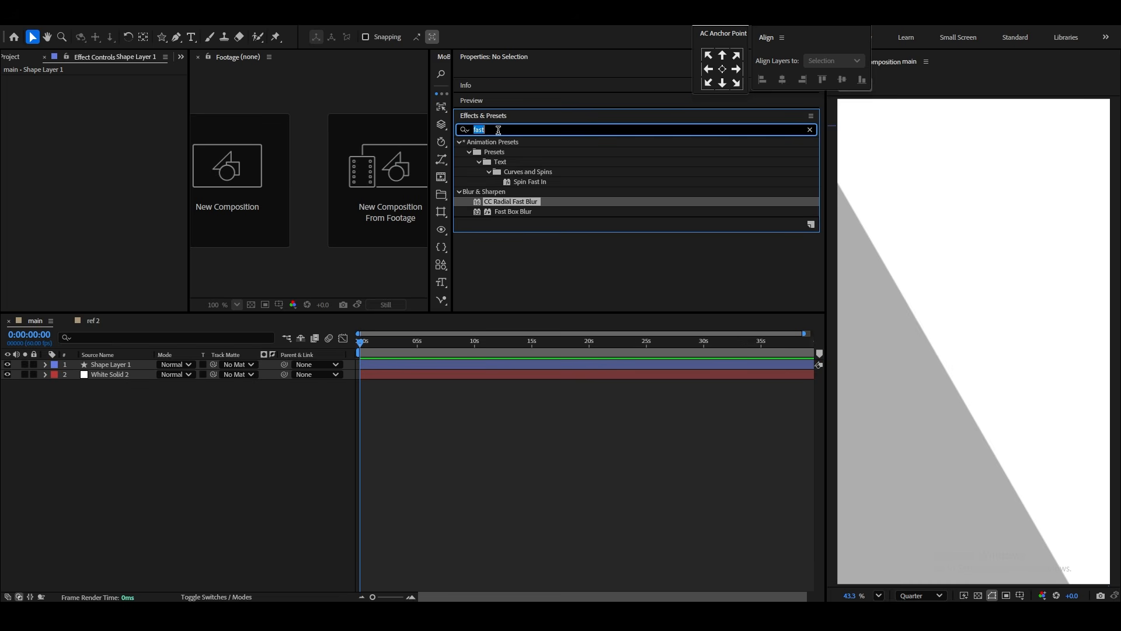
Apply Fast Box Blur to the diagonal shape layer with blur radius 29 and 2 iterations.
click(498, 130)
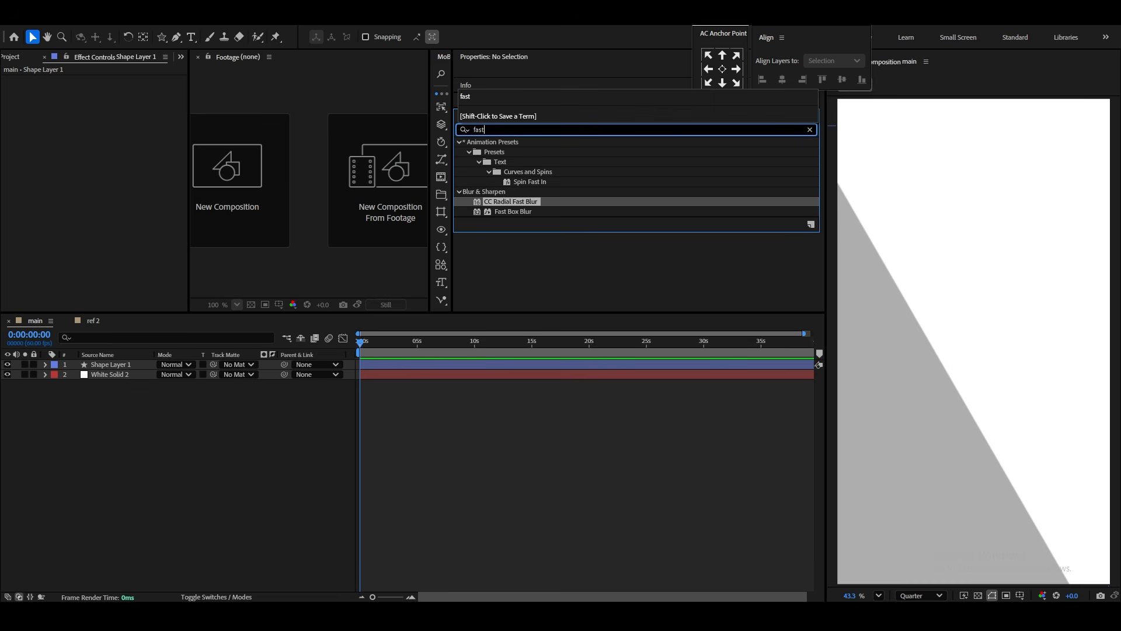
drag(512, 211, 127, 364)
drag(110, 92, 122, 92)
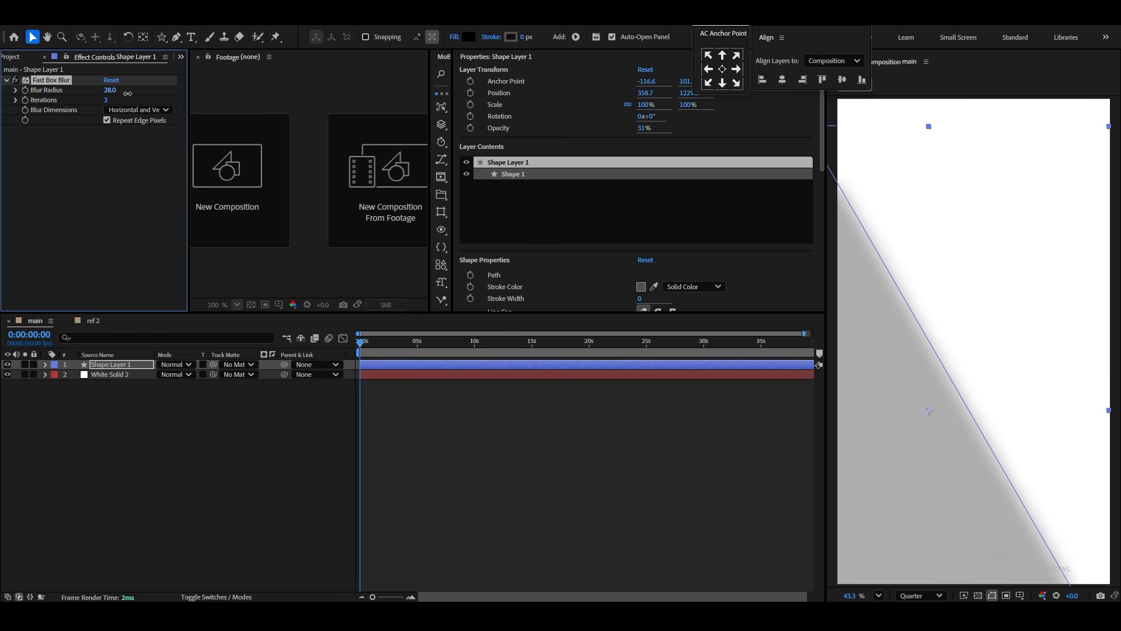
drag(106, 100, 104, 100)
Set the diagonal shape layer's opacity to 15%.
click(108, 365)
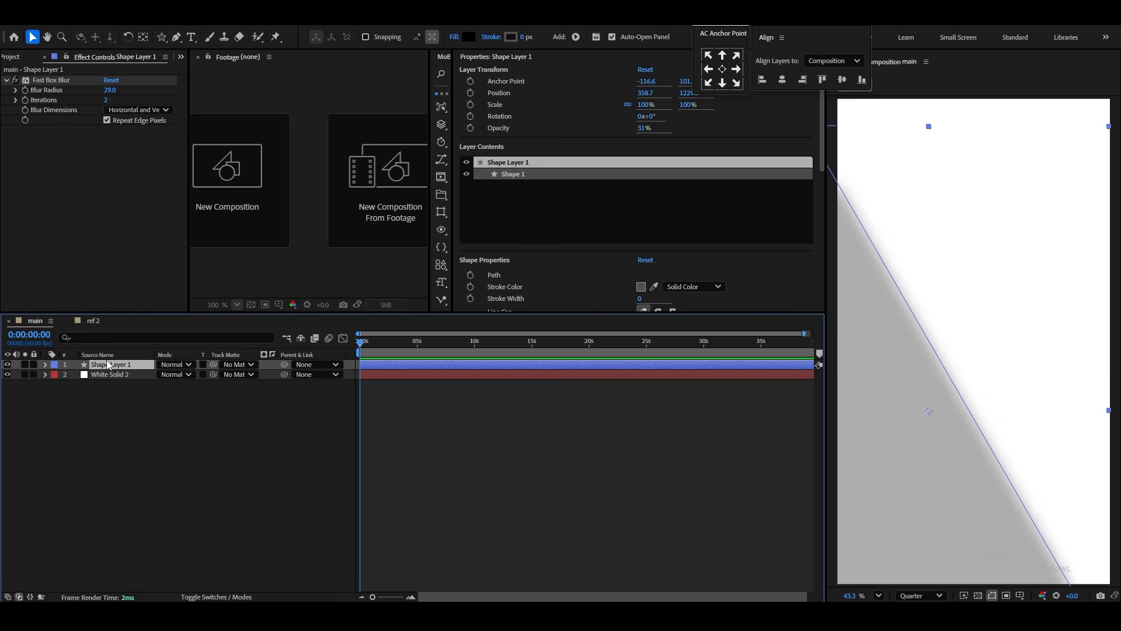
key(t)
drag(161, 377, 154, 378)
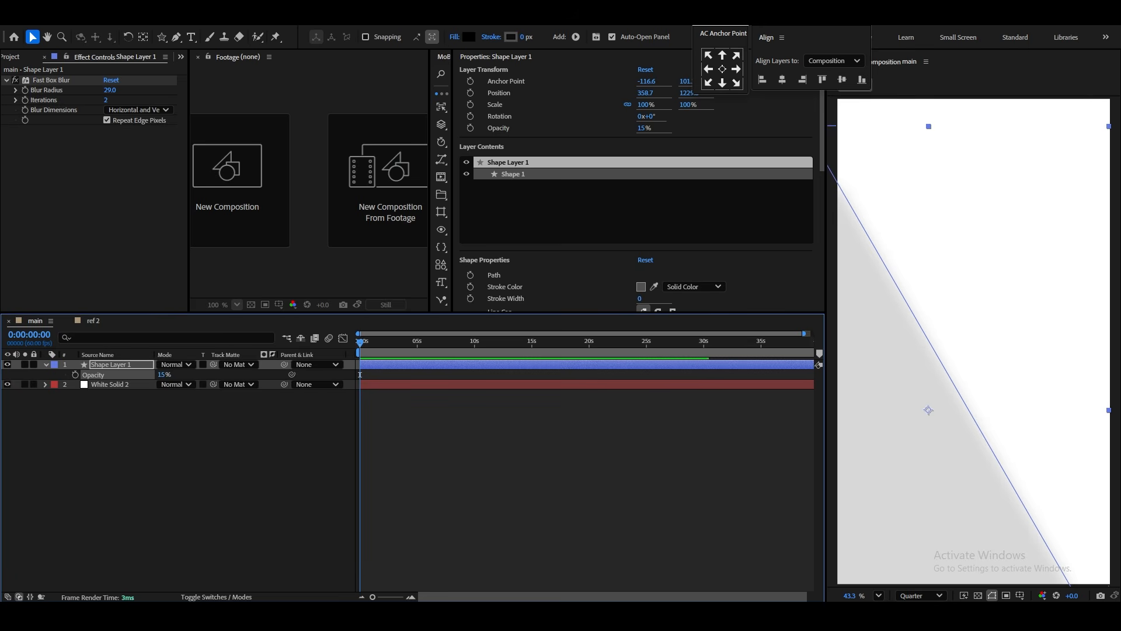
click(878, 595)
click(910, 366)
click(186, 511)
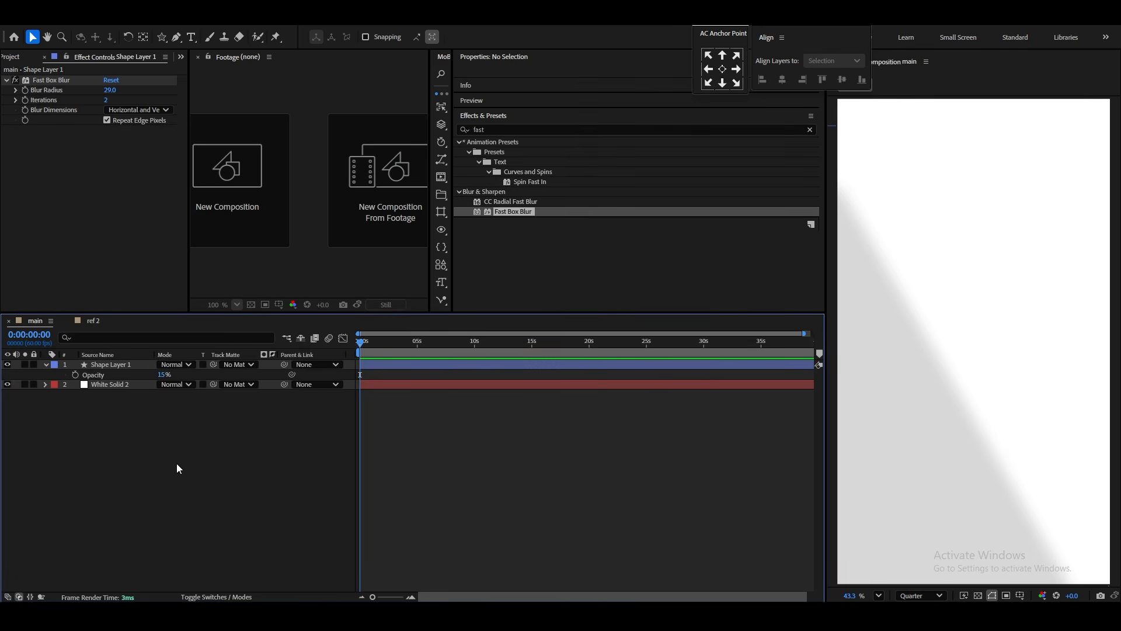
Add the butterfly image as the top layer of the main composition and the flower image directly beneath it.
click(14, 59)
click(46, 173)
drag(48, 174, 103, 394)
click(46, 365)
key(ctrl+shift+])
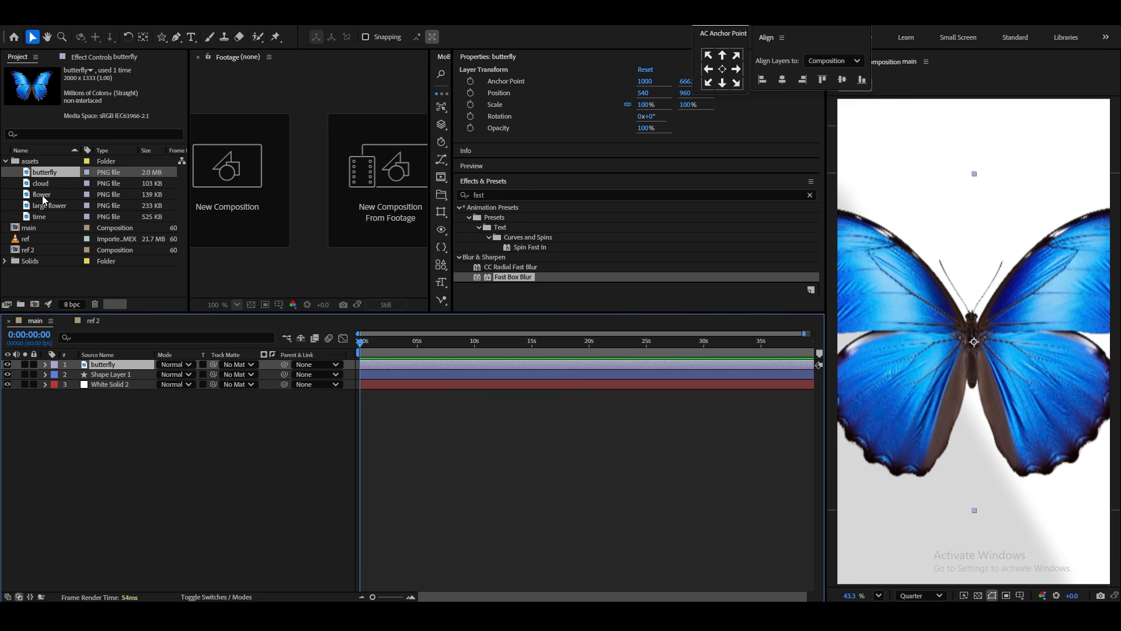
drag(42, 196, 117, 372)
key(s)
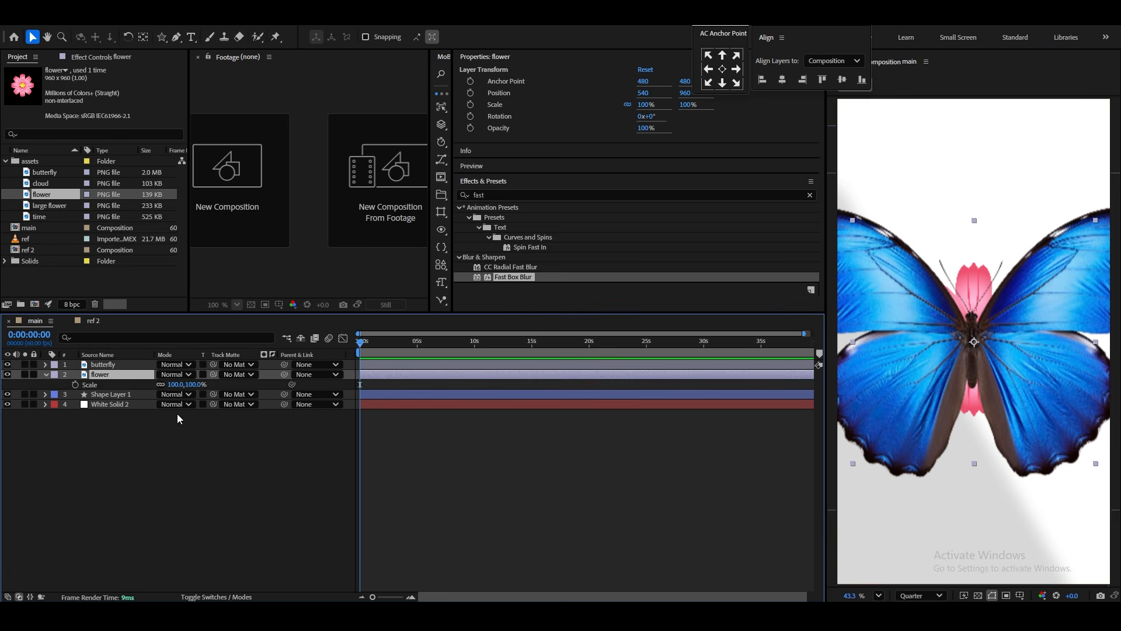
Scale the butterfly to 29.4% and rotate it to 11°.
click(127, 369)
key(s)
mouse_move(175, 374)
mouse_down()
mouse_move(165, 399)
mouse_move(181, 374)
mouse_up()
key(r)
click(179, 425)
Place the flower in the frame's lower-right corner at 156.8% scale, and nudge the butterfly slightly up.
click(111, 385)
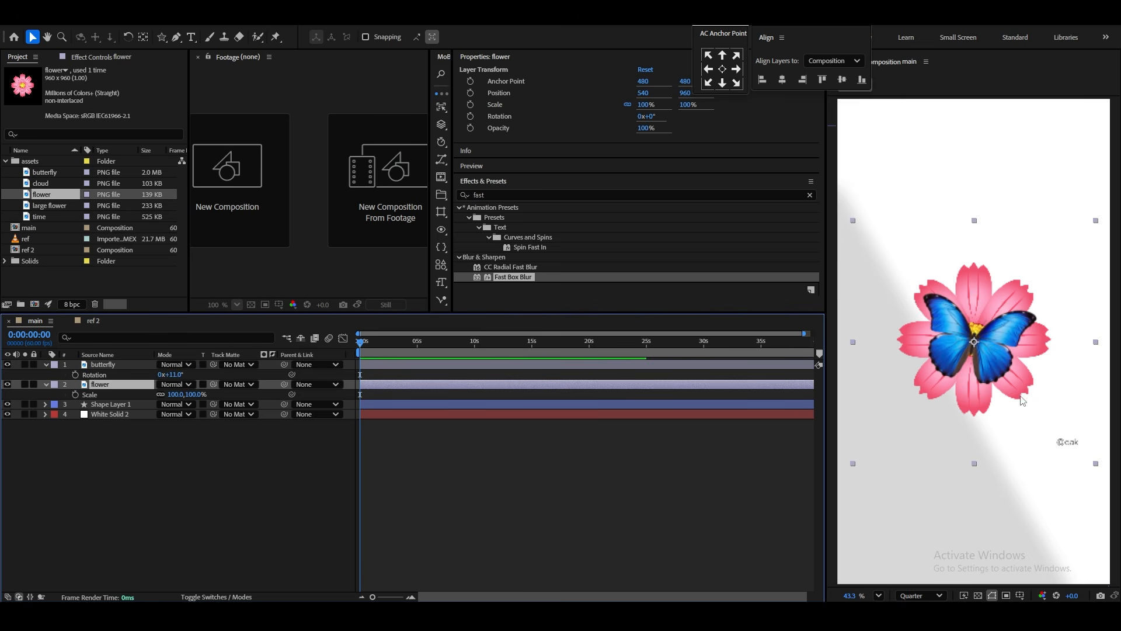
drag(975, 322, 1048, 517)
key(s)
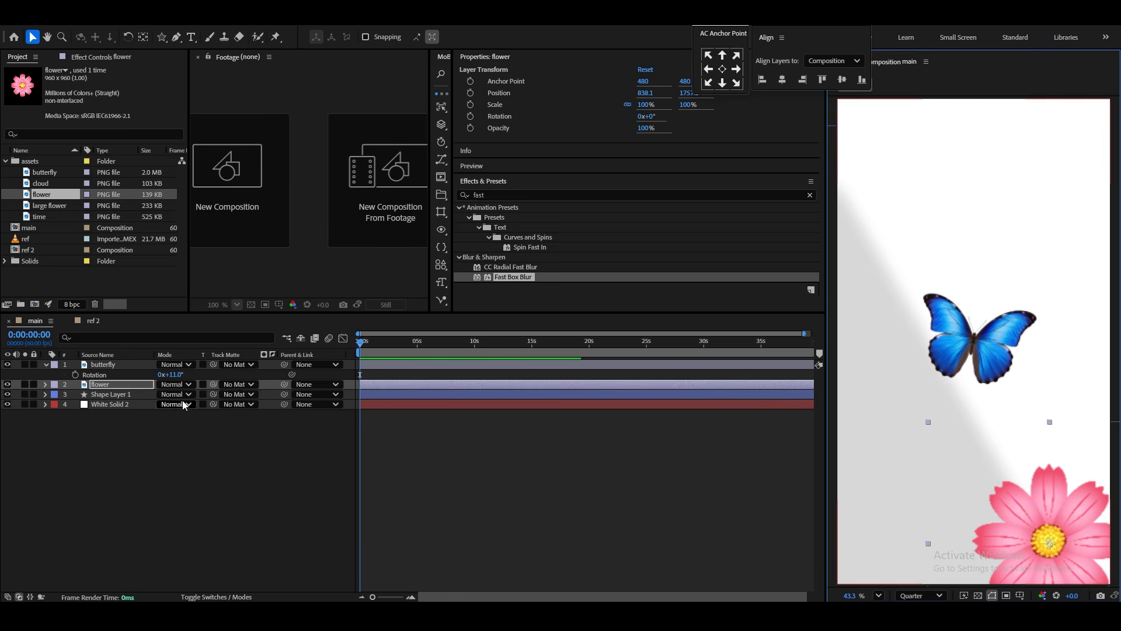
key(s)
drag(195, 396, 257, 398)
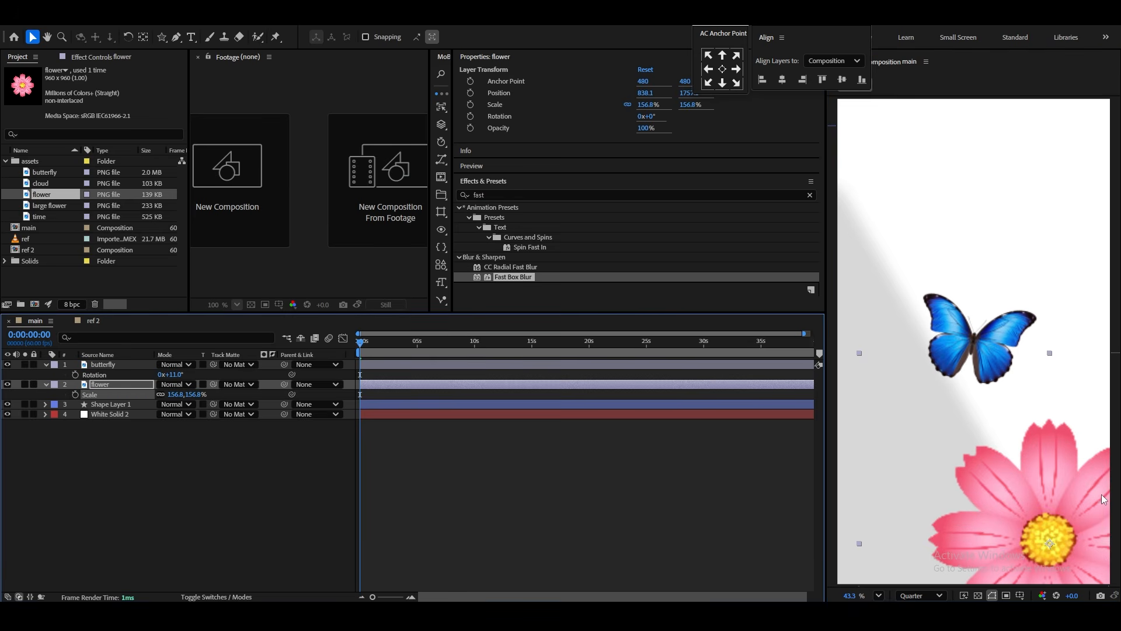
drag(1020, 505, 1060, 534)
click(992, 350)
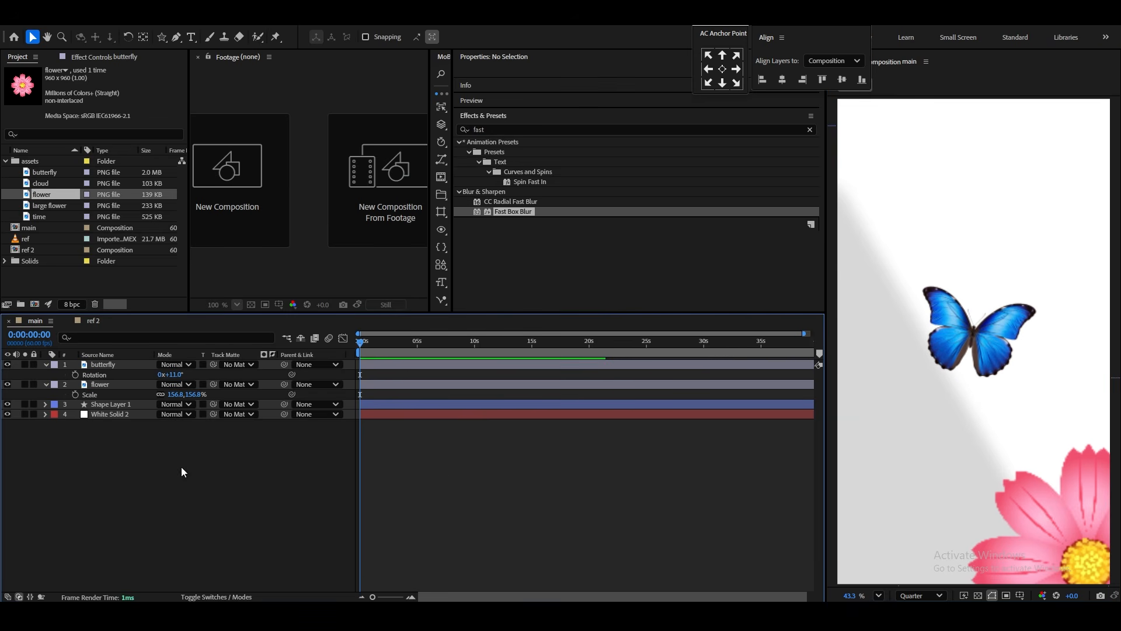
Duplicate the flower layer, scale the copy to 35.8% and place it in the frame's upper-left corner.
click(110, 385)
key(ctrl+d)
drag(1066, 552, 907, 243)
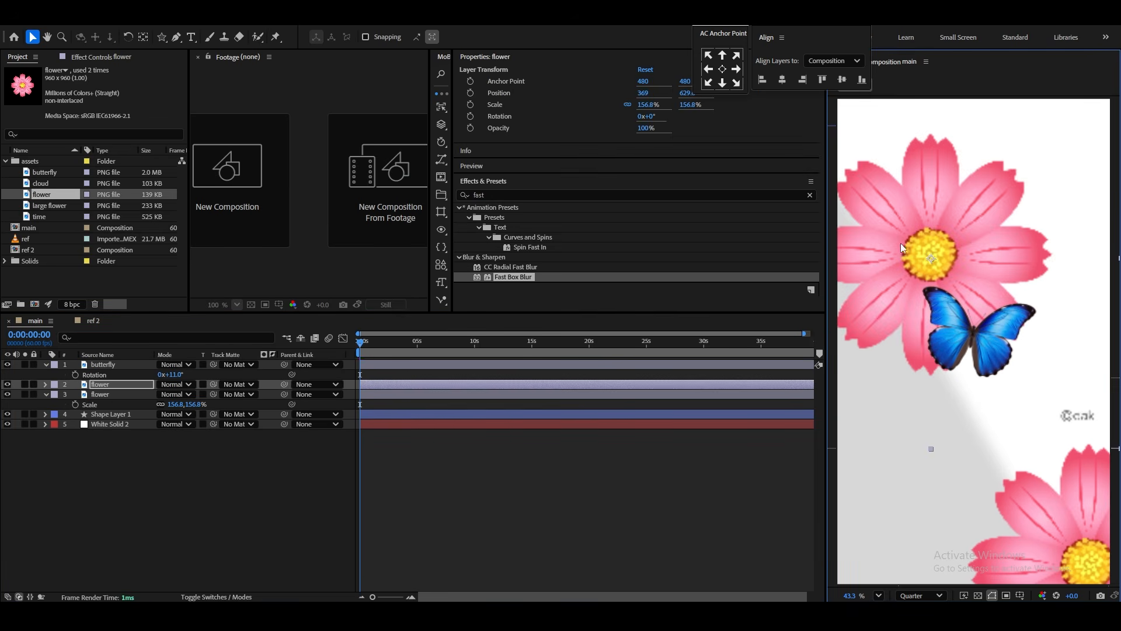
key(s)
drag(198, 395, 150, 416)
drag(958, 280, 916, 199)
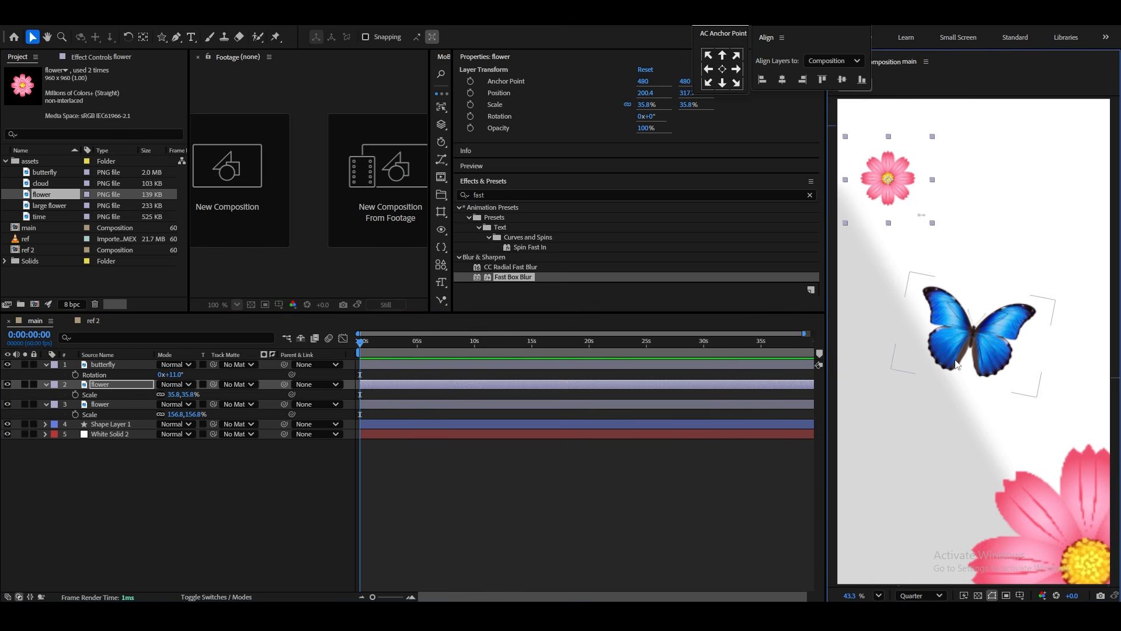
Apply Tritone to the large flower and sample the butterfly's blue as its midtones color.
click(509, 194)
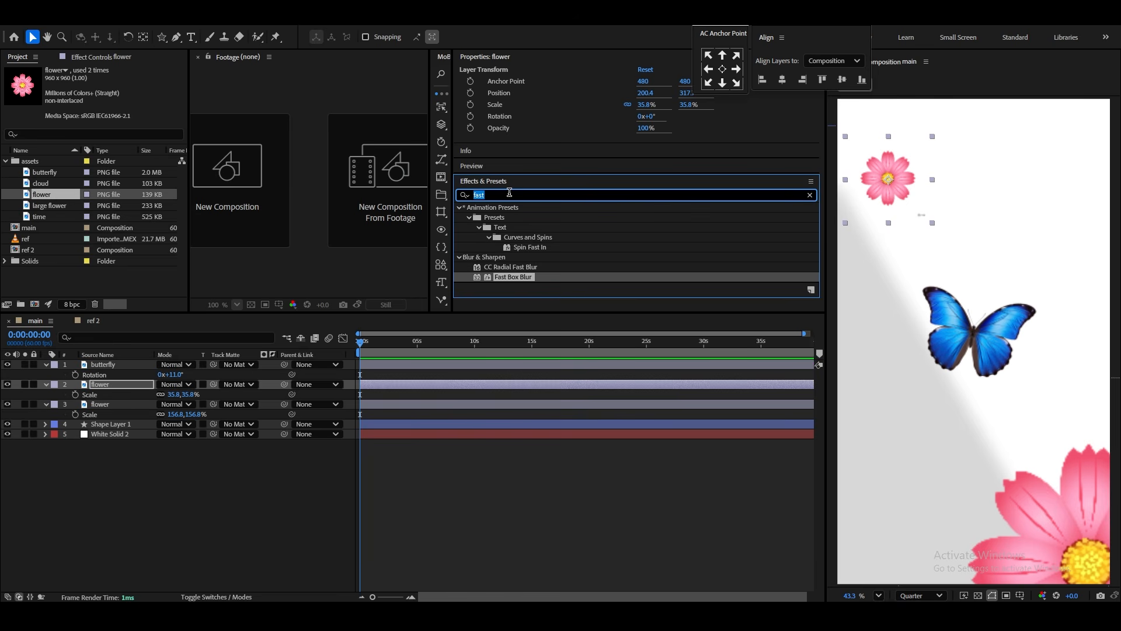
text(trit)
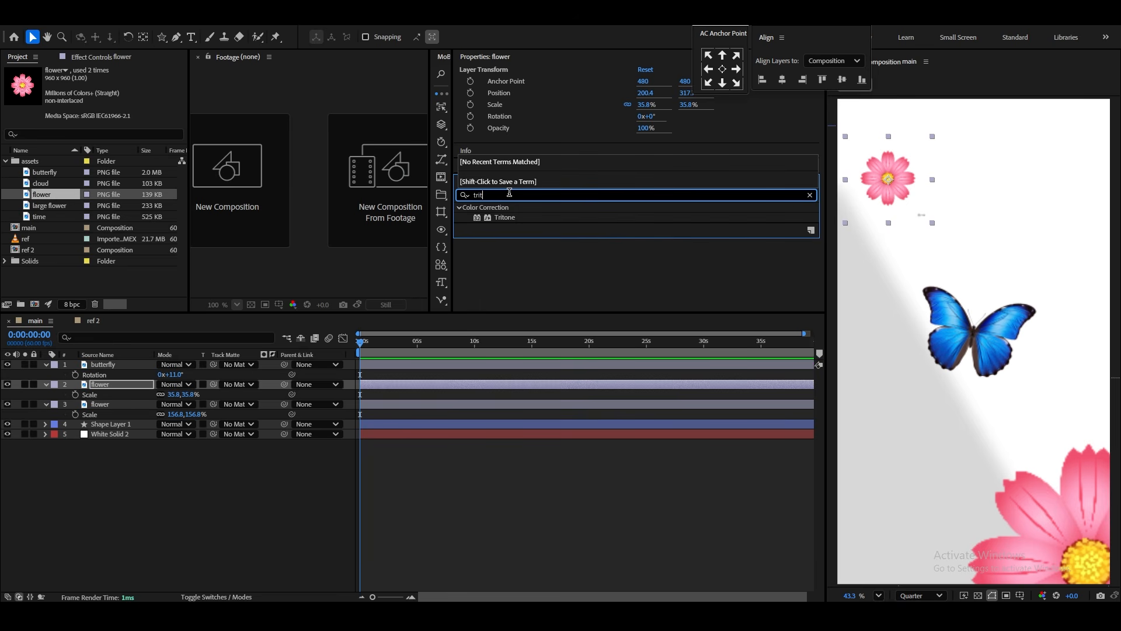
drag(503, 218, 1043, 489)
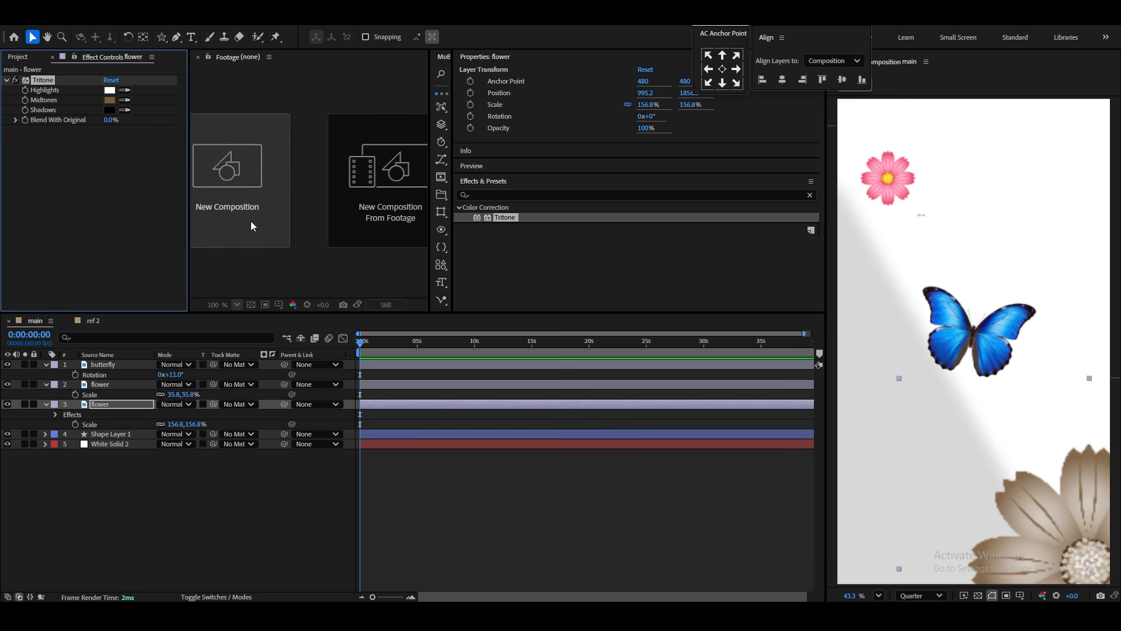
click(996, 320)
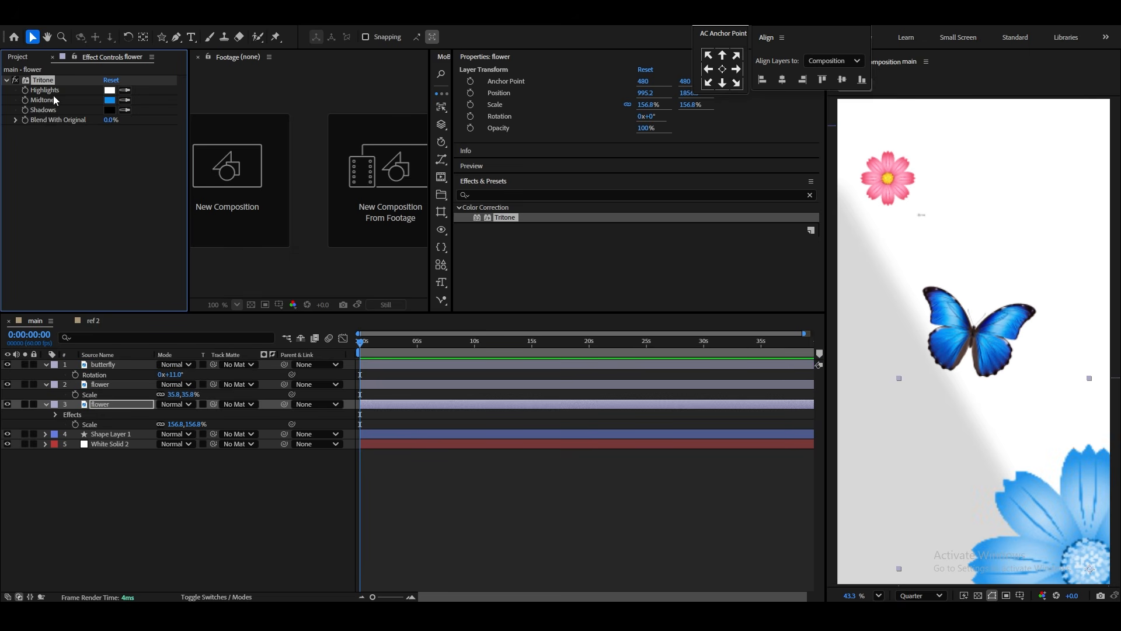
Copy the large flower's Tritone effect onto the small flower, and nudge the small flower slightly up.
click(854, 197)
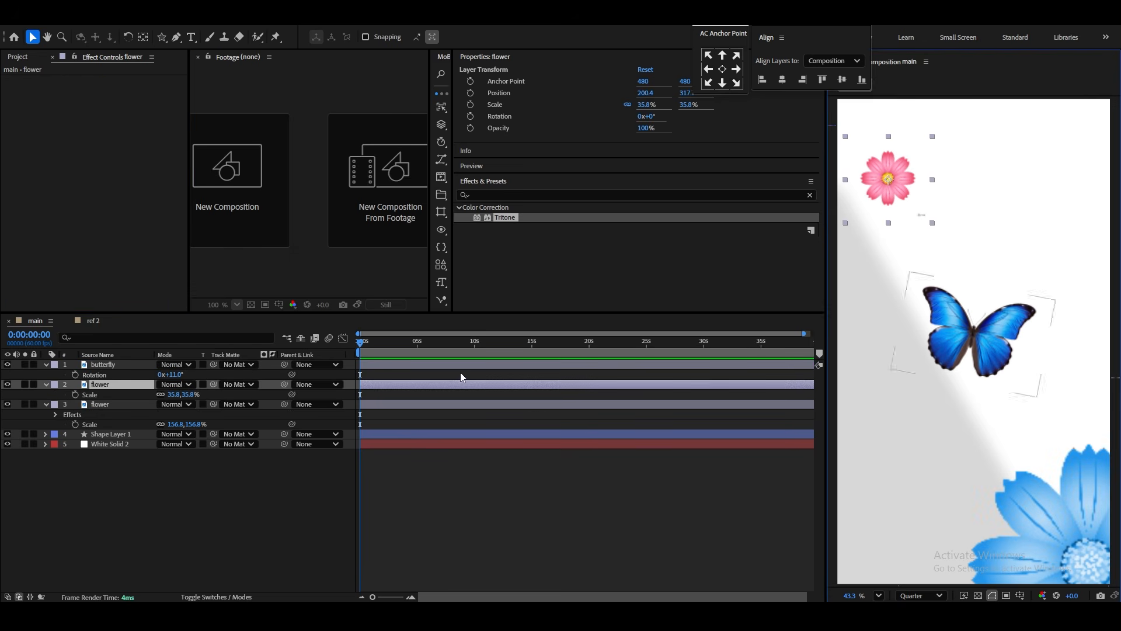
key(ctrl+v)
click(198, 497)
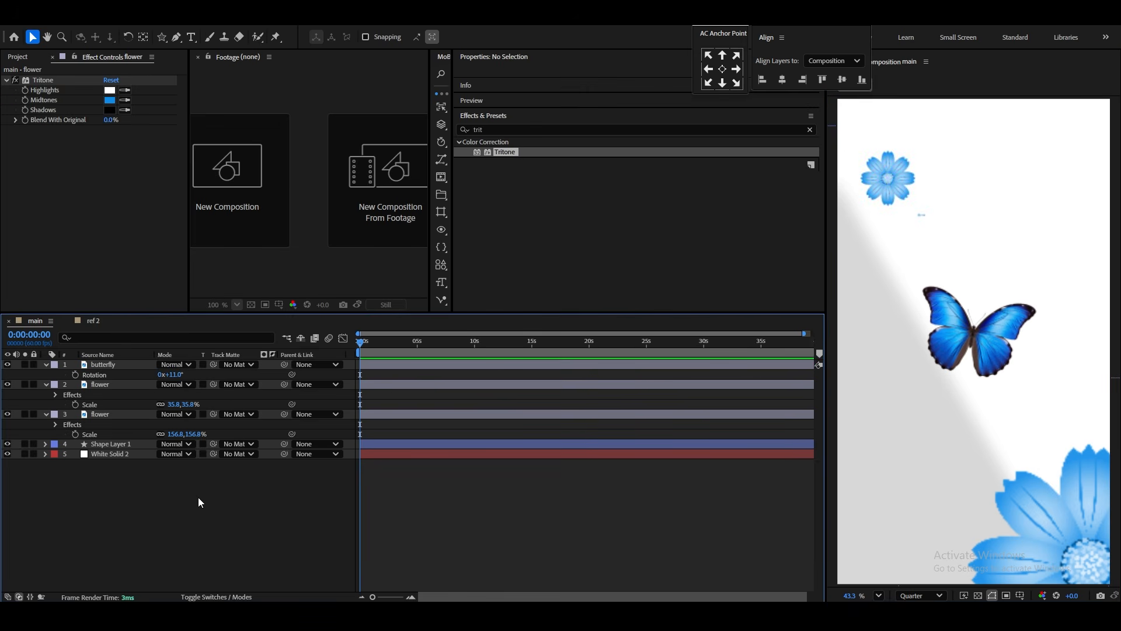
drag(905, 195, 904, 188)
Move the butterfly slightly up and left, and set its rotation to 13.2°.
click(989, 349)
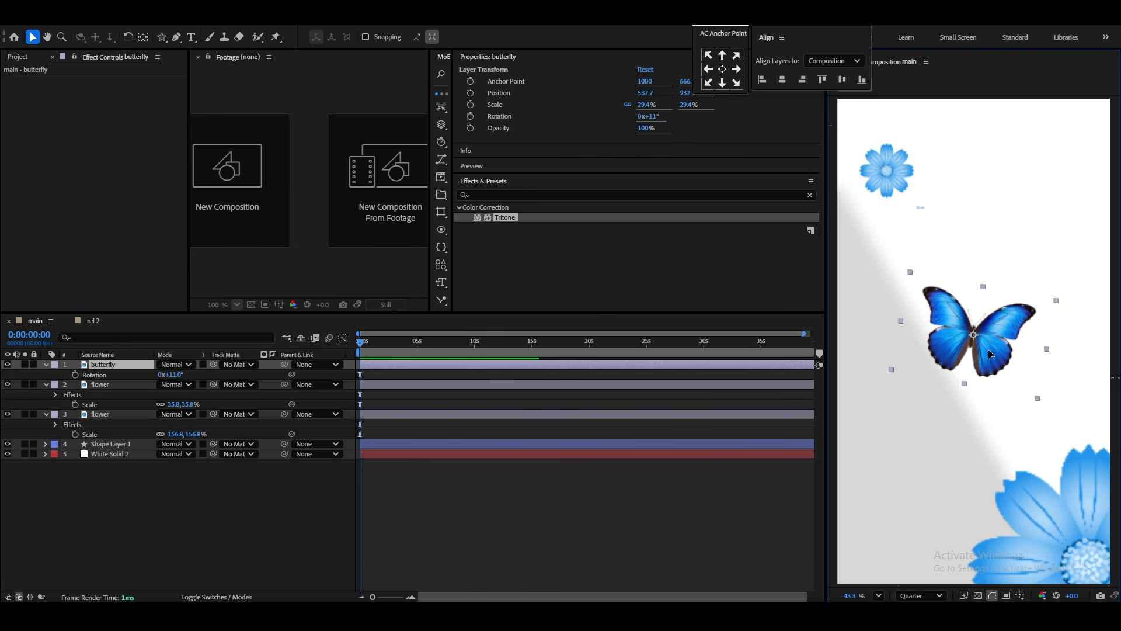
drag(988, 349, 973, 346)
key(r)
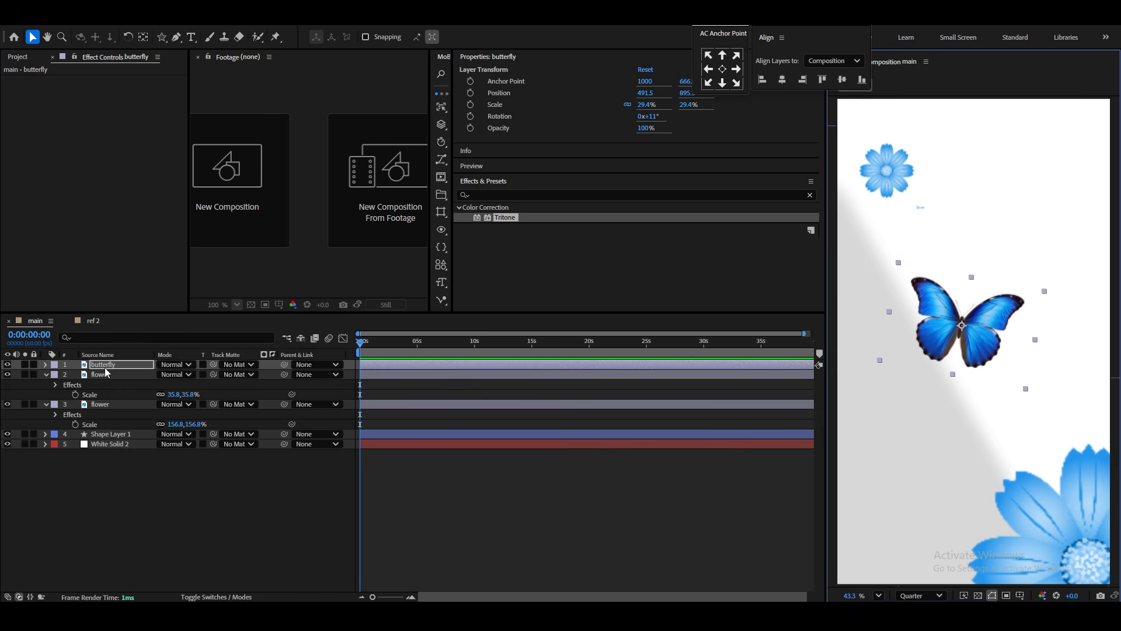
key(r)
drag(177, 374, 193, 377)
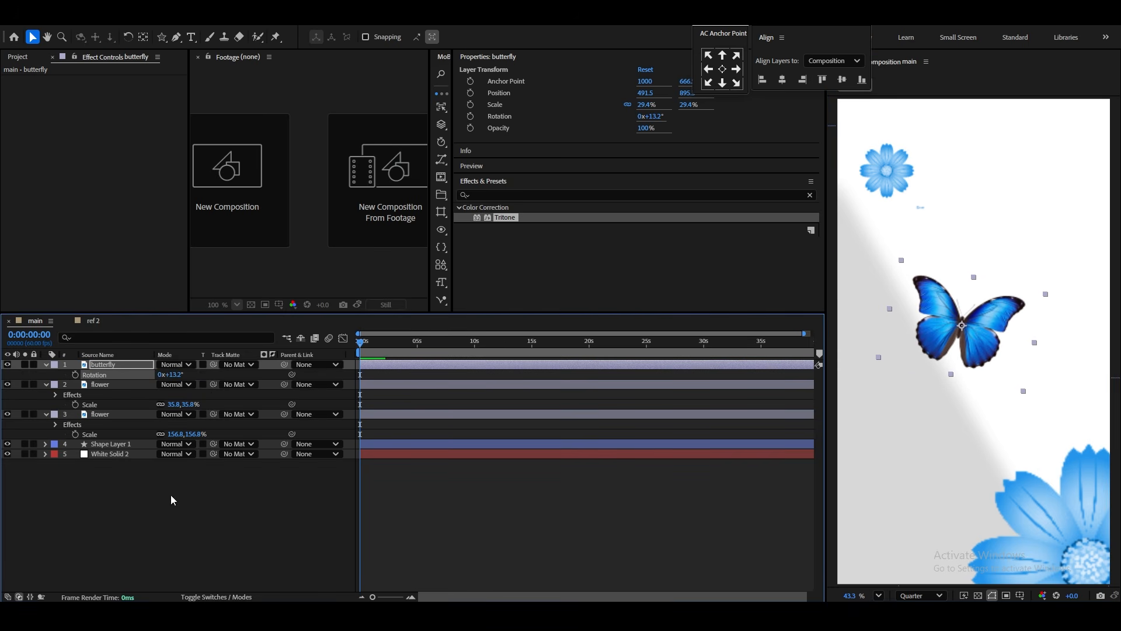
Create a new text layer in the main composition reading "butterfly".
right_click(121, 531)
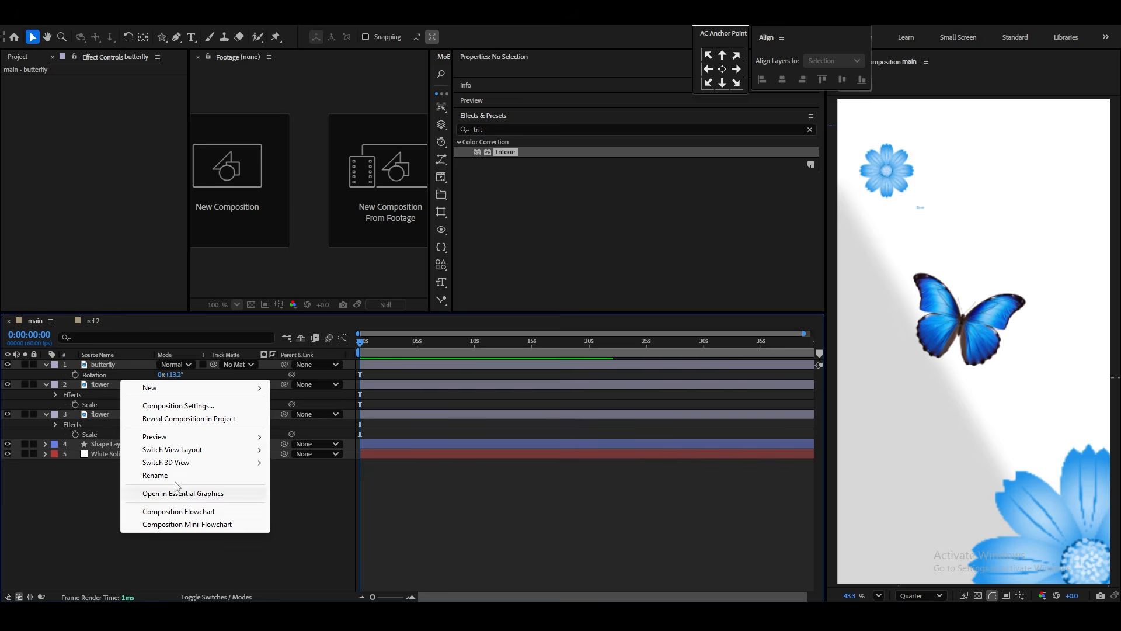
mouse_move(233, 388)
click(295, 390)
text(bu)
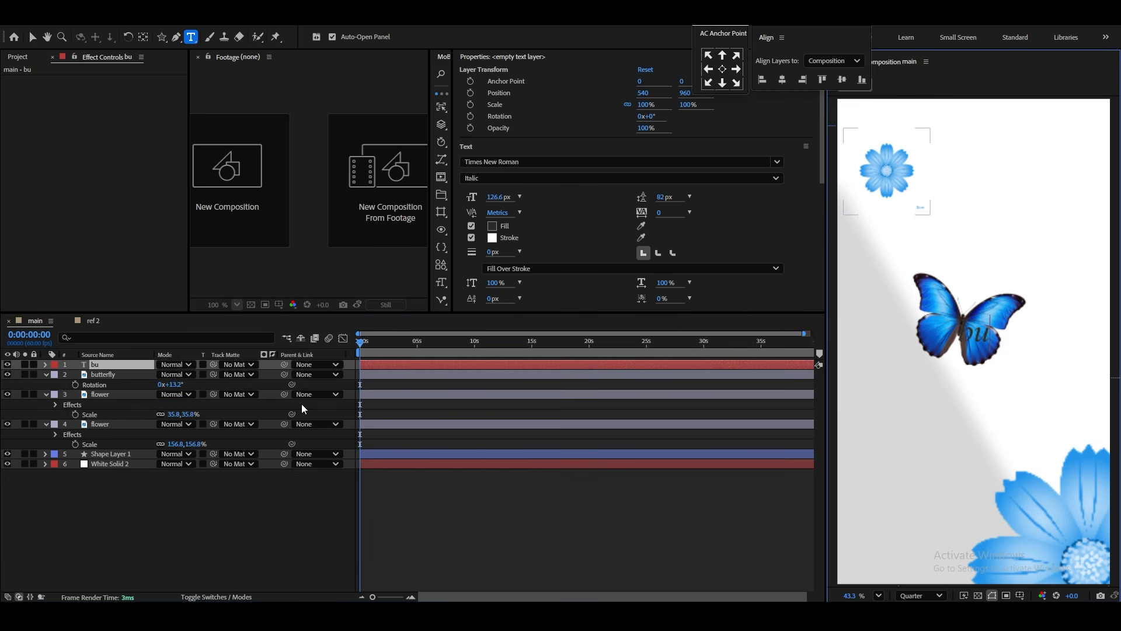
text(tterfly)
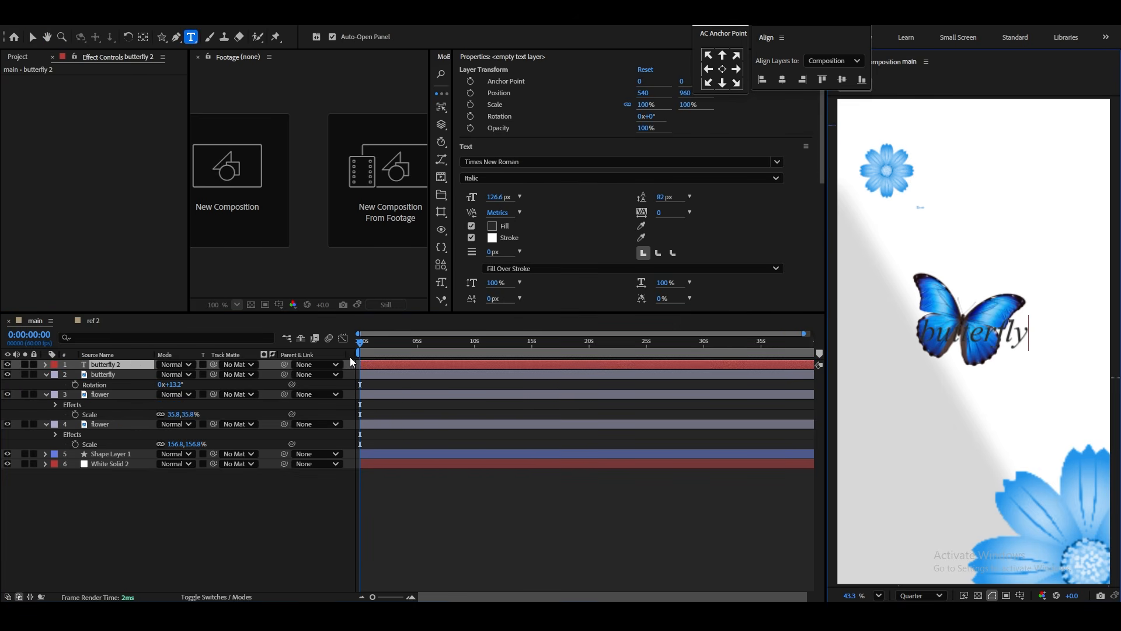
click(32, 36)
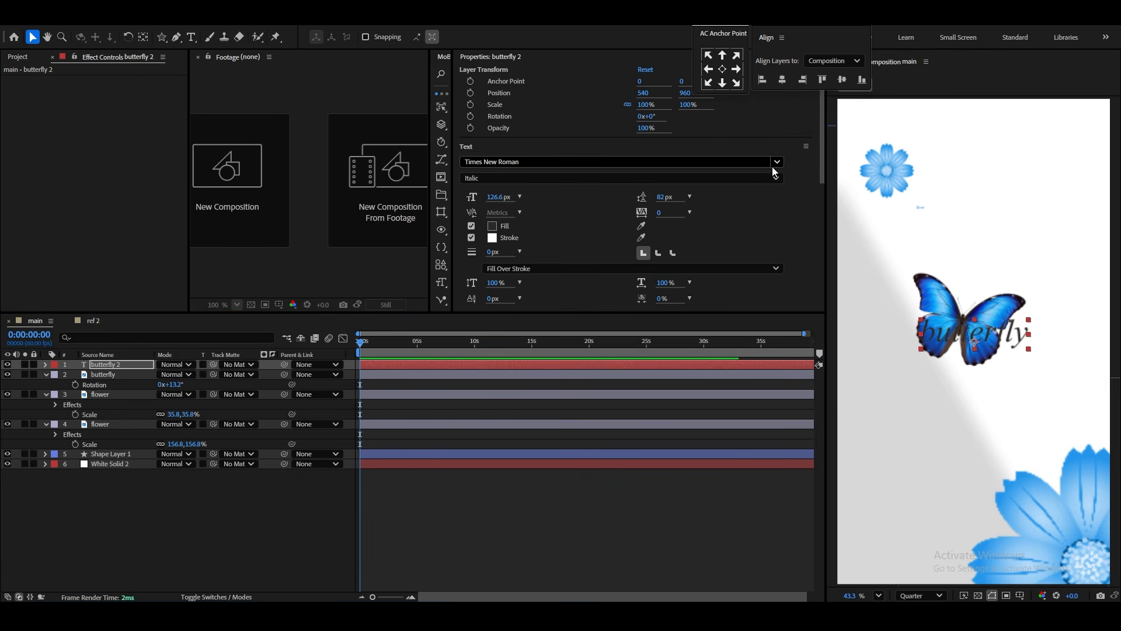
Set the butterfly text's font to Humane Bold and turn on All Caps.
click(650, 163)
text(hum)
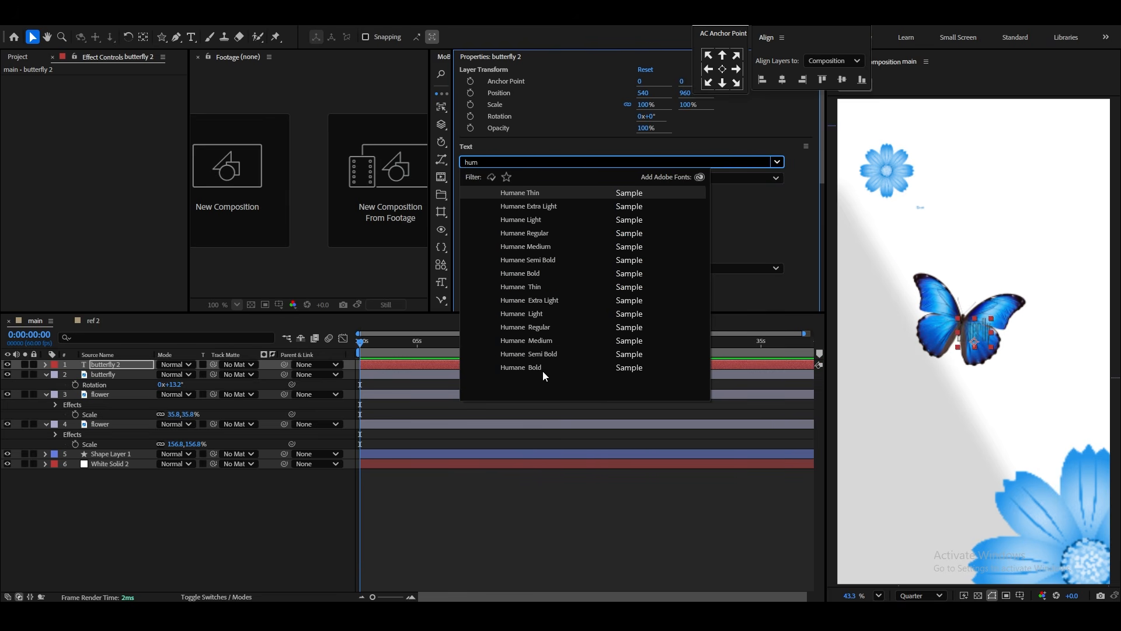
click(542, 369)
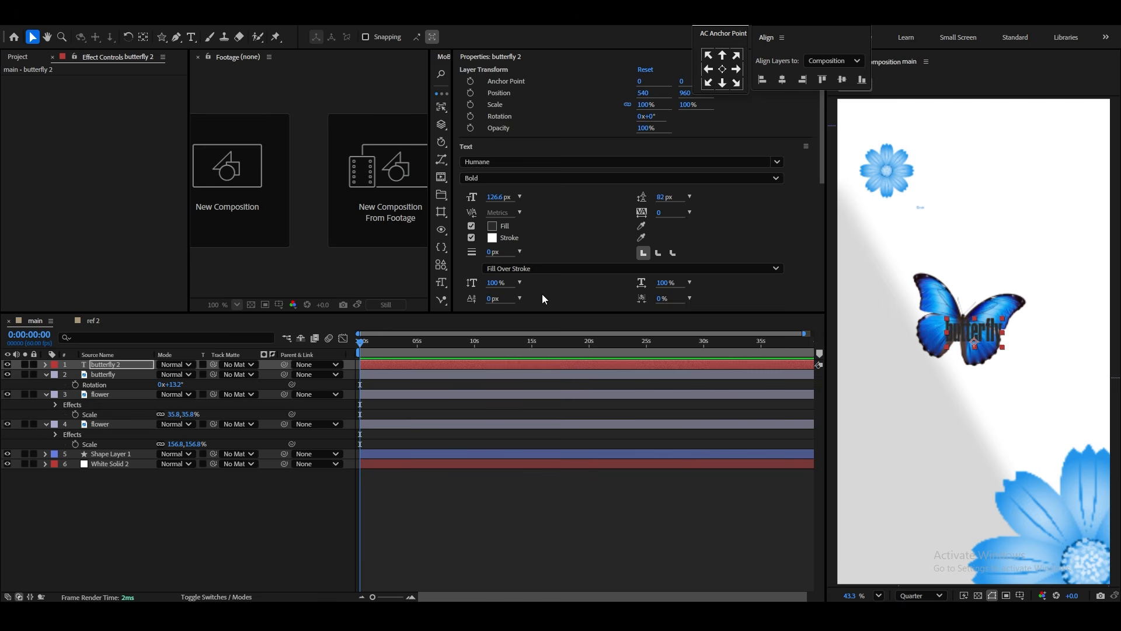
scroll(542, 293, down, 4)
click(492, 159)
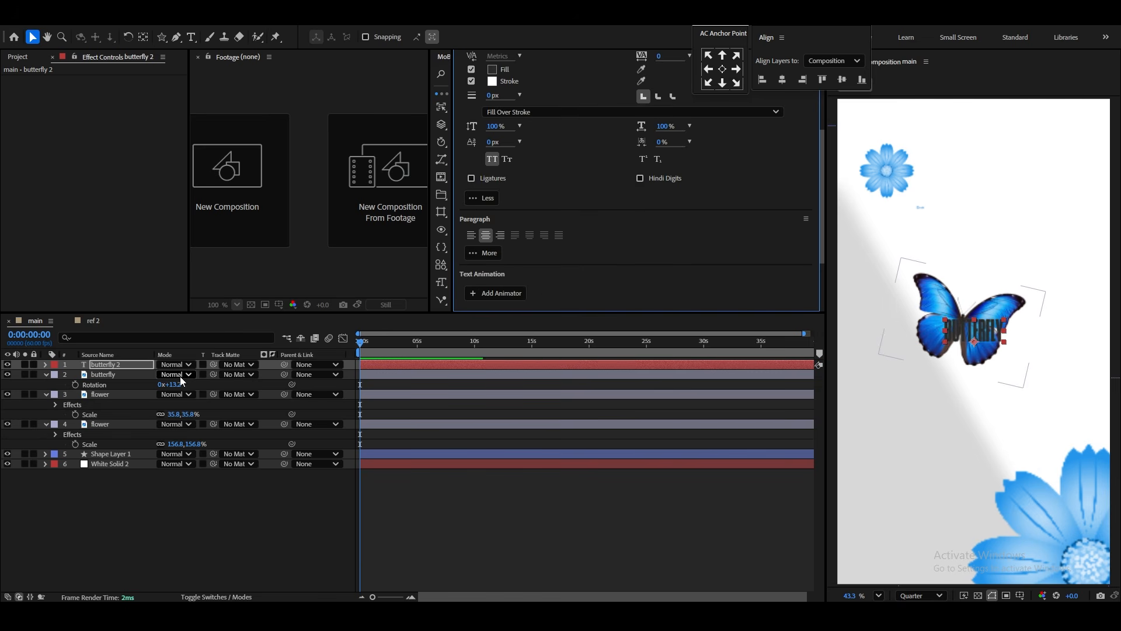
Scale the butterfly text to 356% and fit it across the frame within the title/action safe guides.
click(46, 394)
click(46, 376)
click(45, 397)
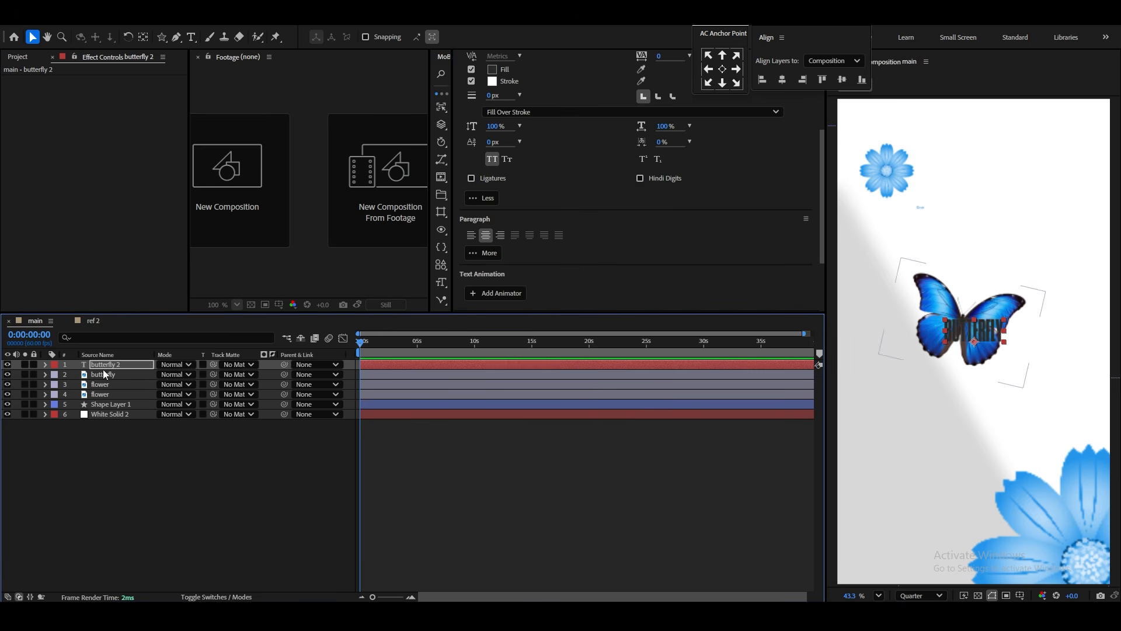
click(106, 365)
key(s)
drag(178, 375, 1029, 361)
click(1019, 596)
click(993, 504)
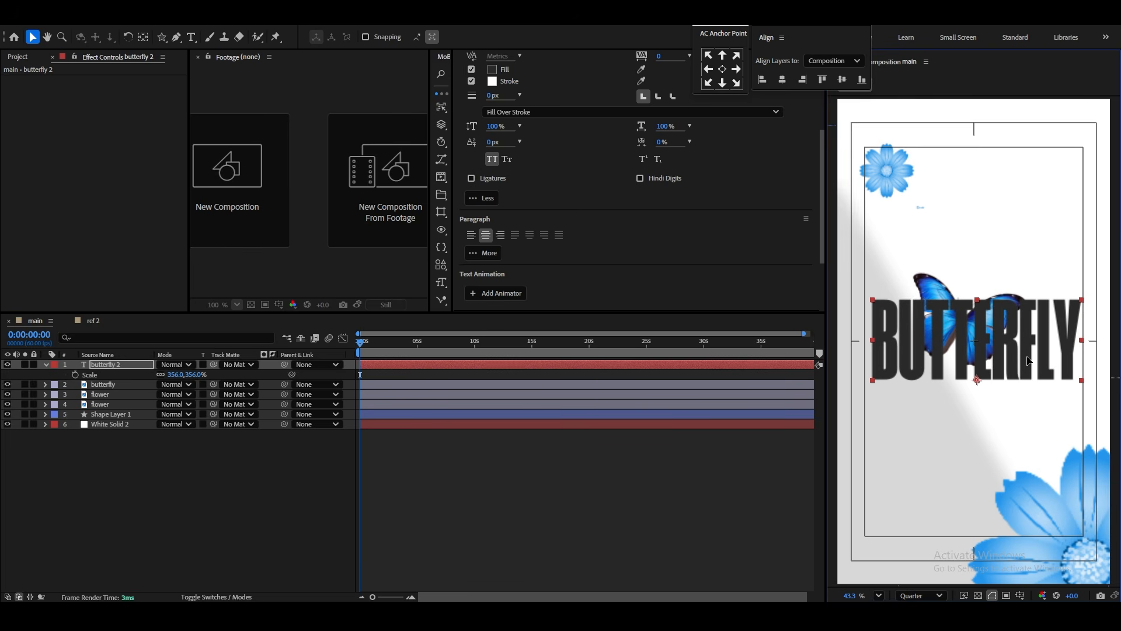
Place the text layer beneath the butterfly image layer and raise the butterfly to overlap the upper part of the word.
click(52, 375)
click(45, 365)
drag(105, 364, 112, 382)
click(467, 426)
drag(992, 337, 991, 309)
click(1064, 361)
click(651, 452)
click(960, 309)
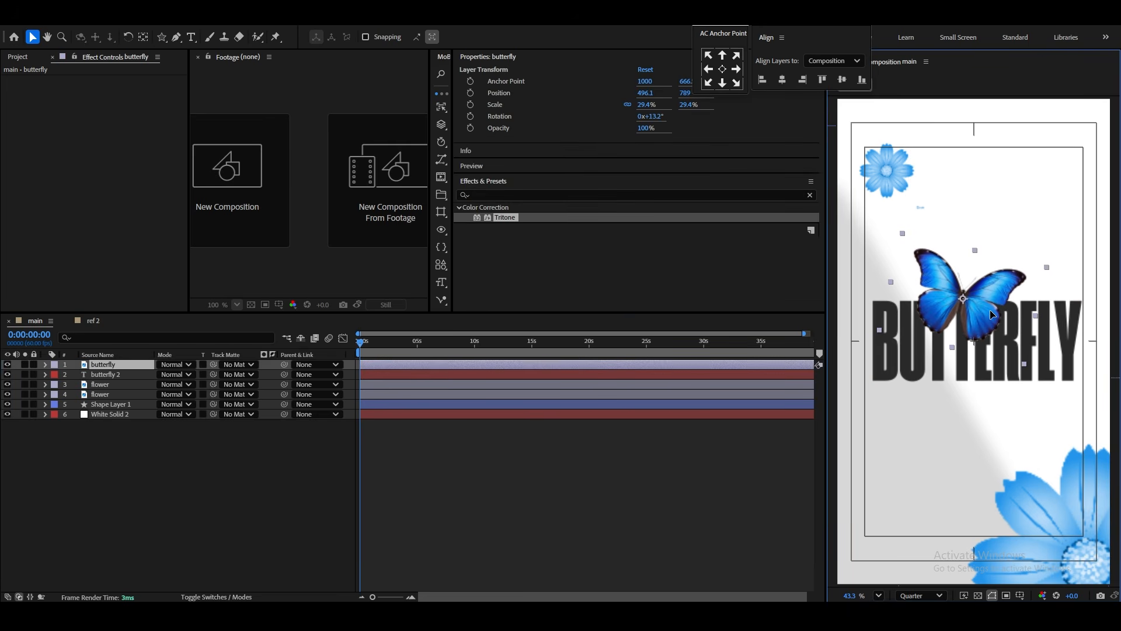
Apply Gradient Ramp to the BUTTERFLY text and sample the butterfly's blue as its start color.
click(286, 469)
click(404, 374)
click(558, 267)
text(grad)
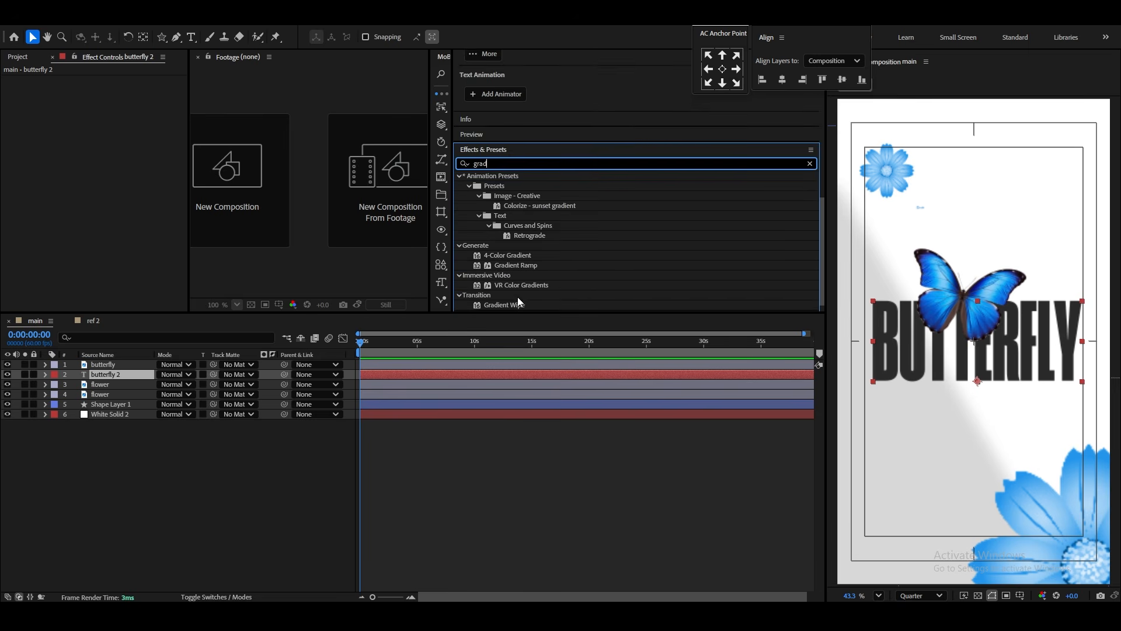
double_click(517, 251)
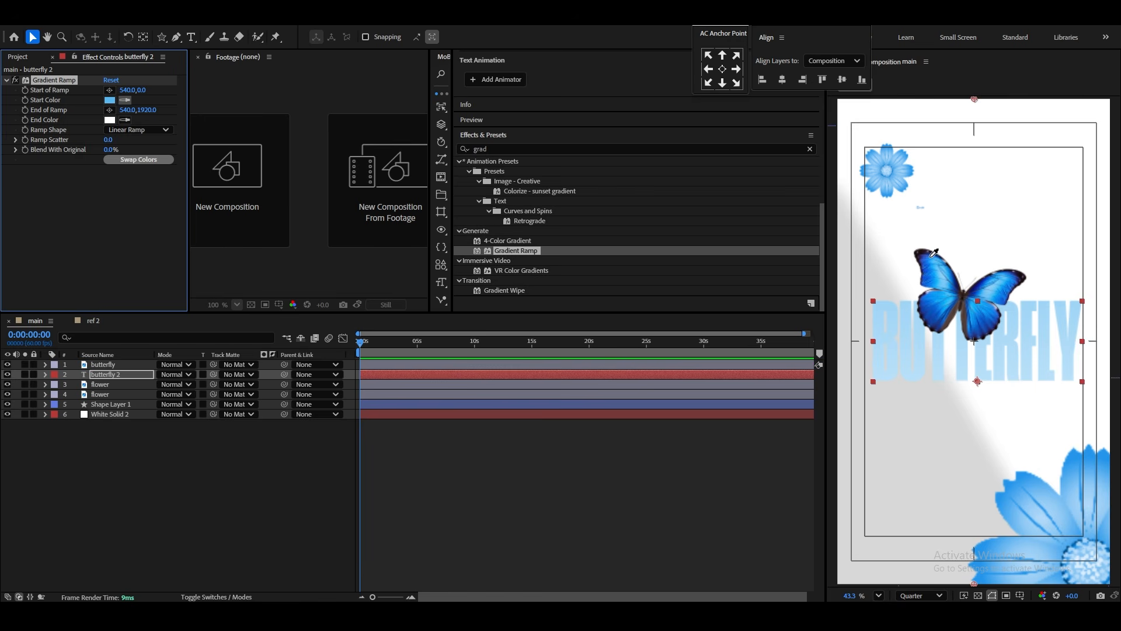
Set the ramp's end color to dark blue 002050, with the ramp running from 510, 656.2 to 544.6, 1231.5.
click(109, 120)
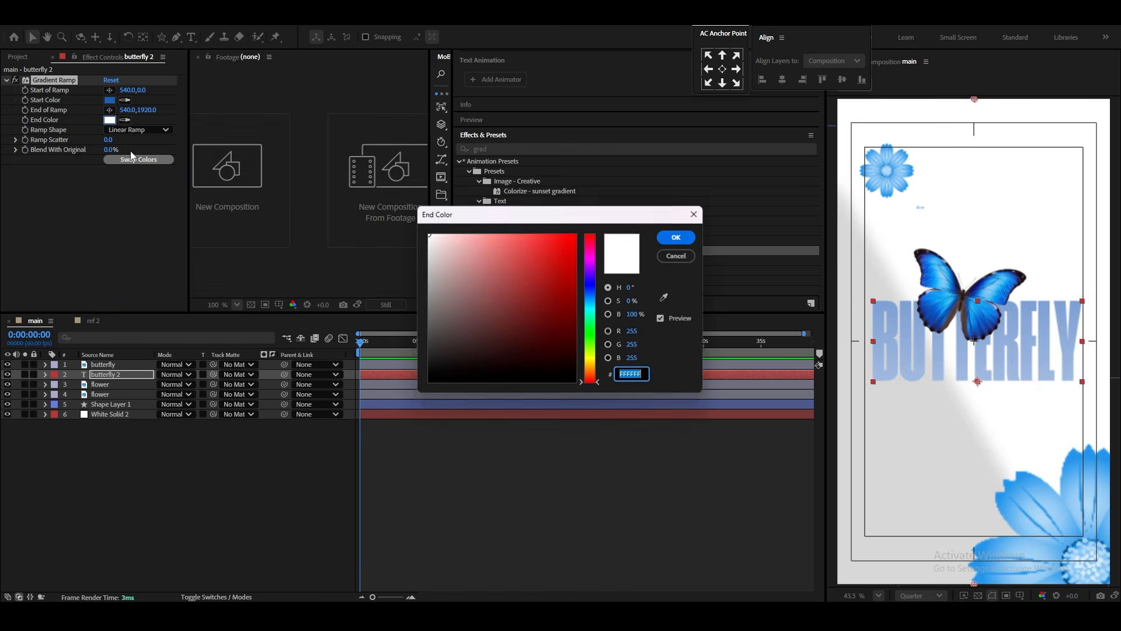
click(462, 342)
drag(461, 342, 414, 355)
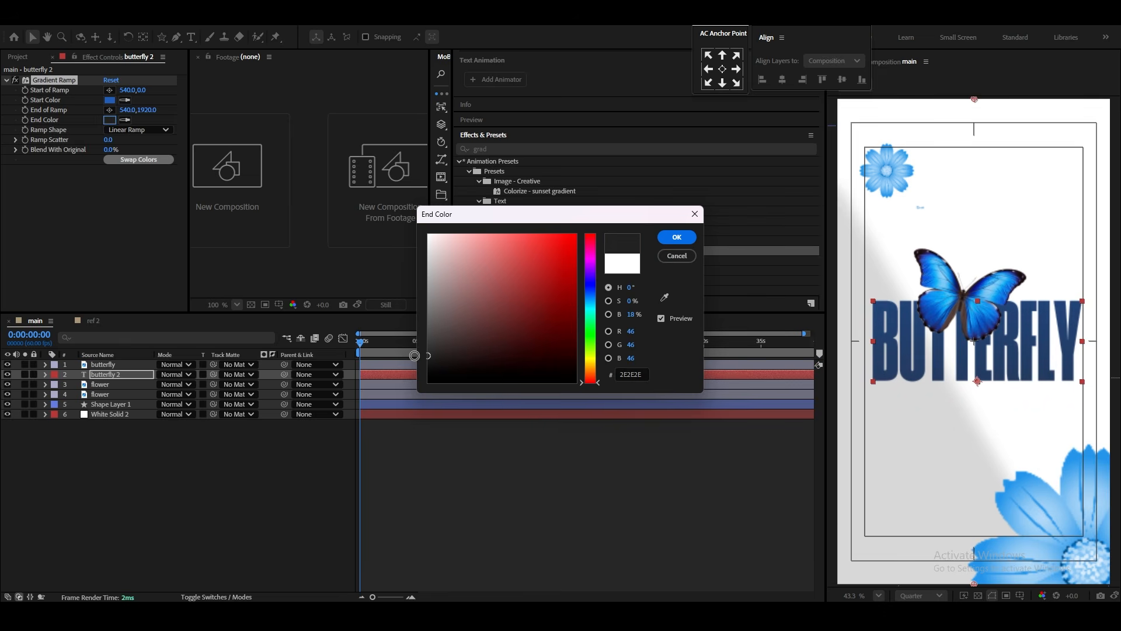
click(664, 297)
drag(553, 318, 591, 337)
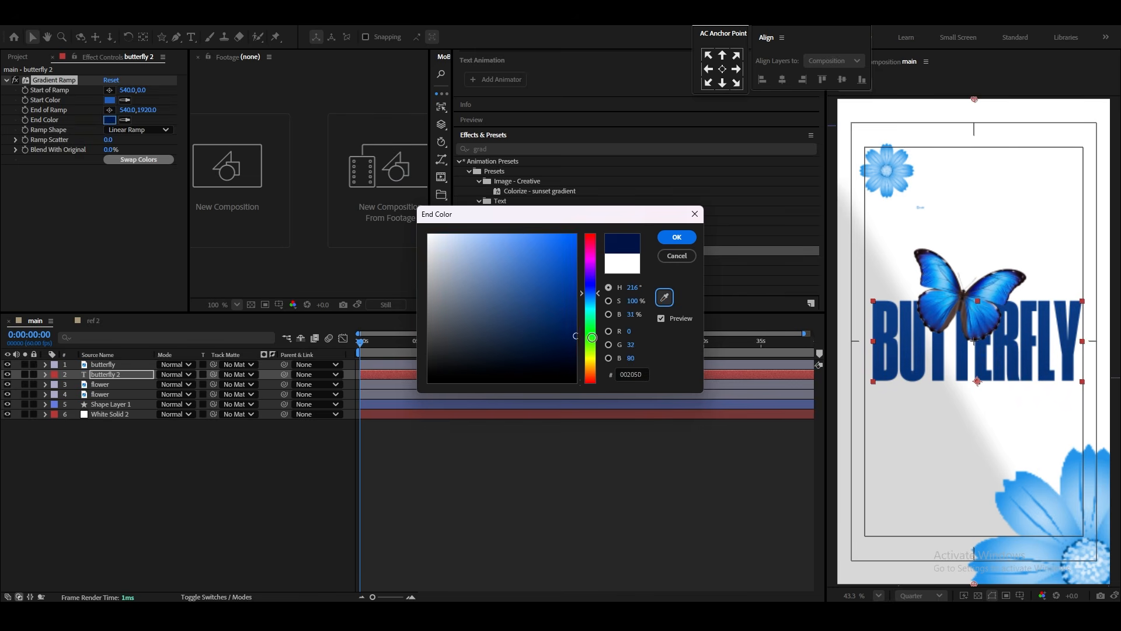
click(677, 237)
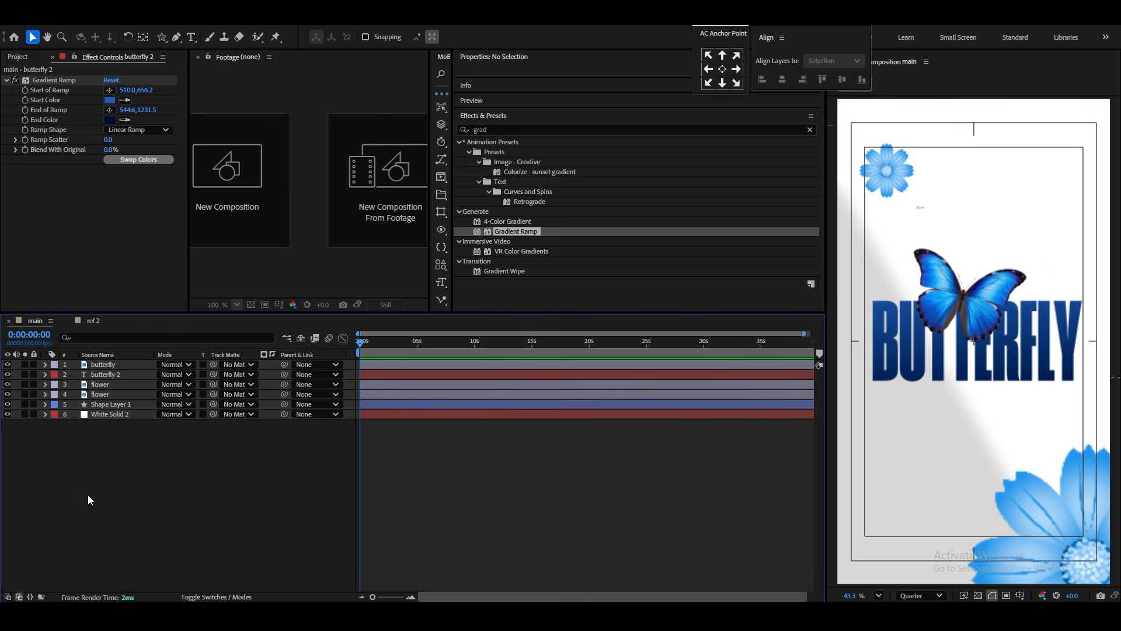
Duplicate the BUTTERFLY text layer, move the copy above the original and change its wording to CHASING.
click(106, 375)
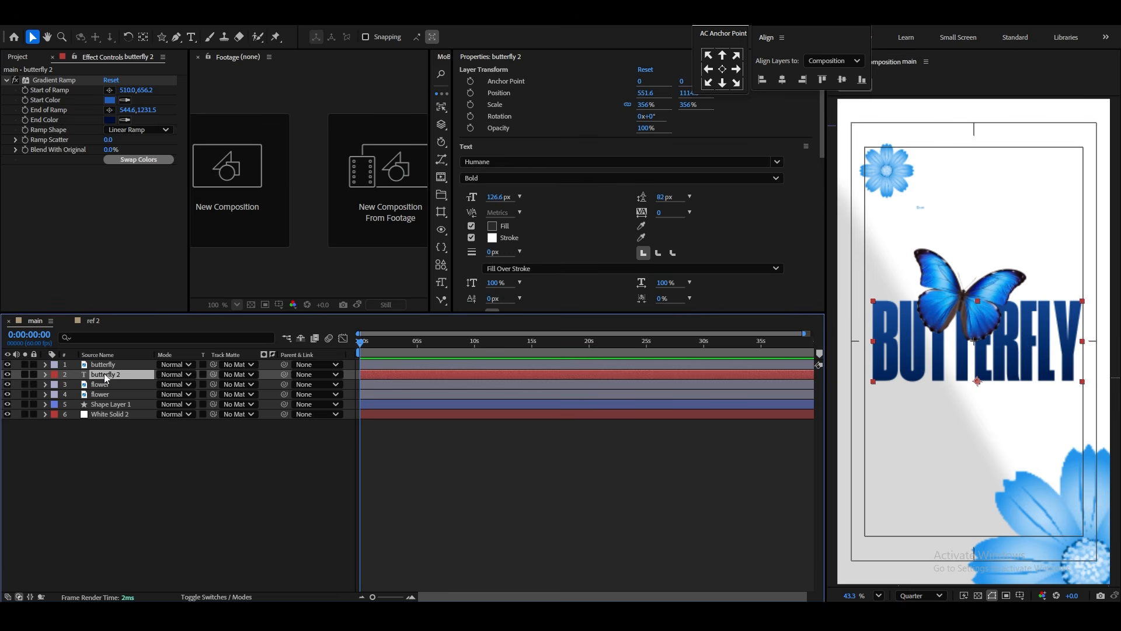
key(ctrl+d)
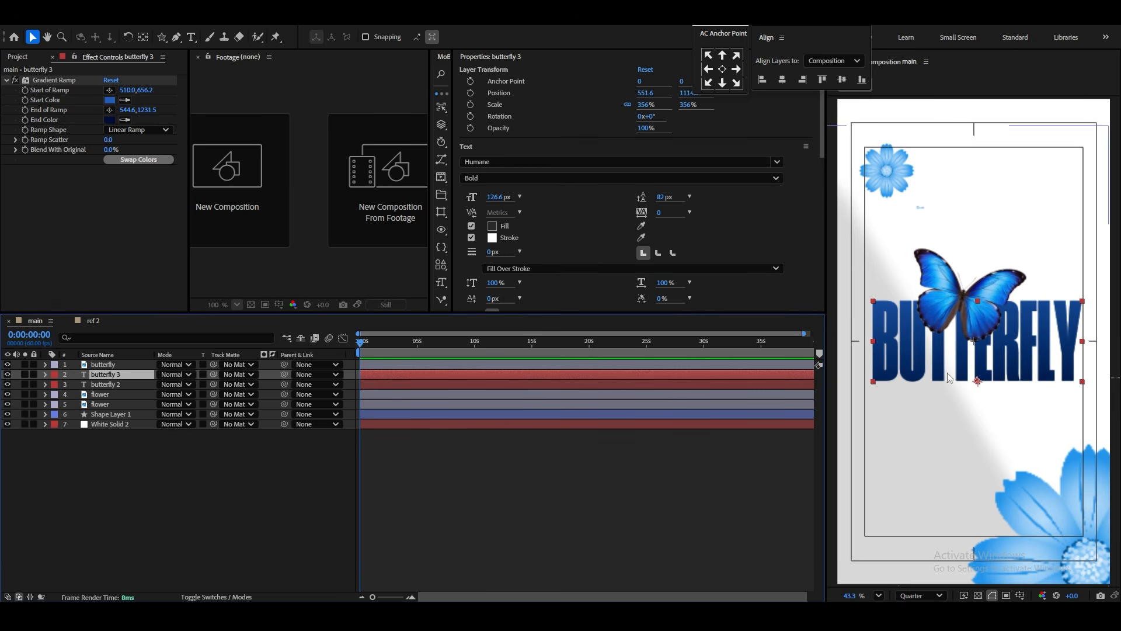
drag(1023, 359, 1030, 238)
double_click(1031, 238)
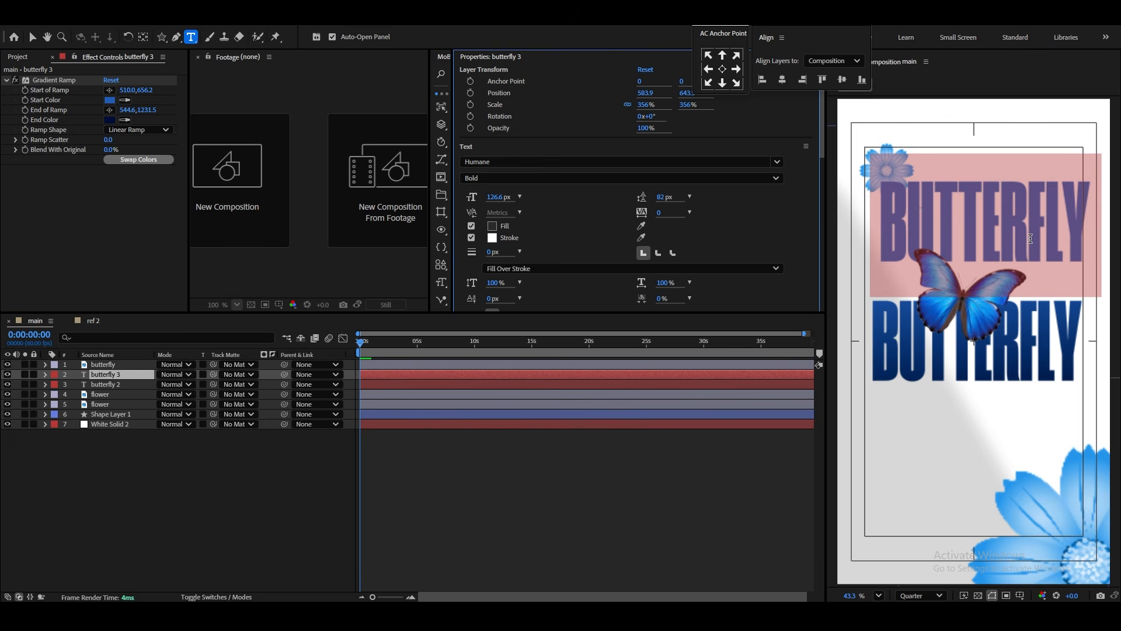
text(CHASING)
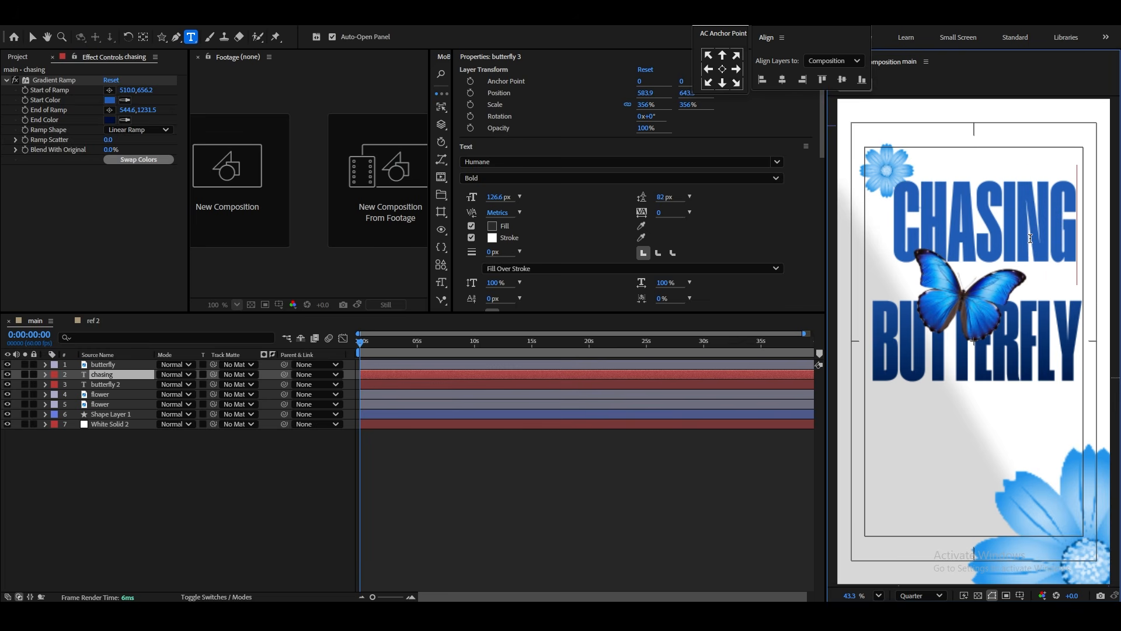
click(32, 36)
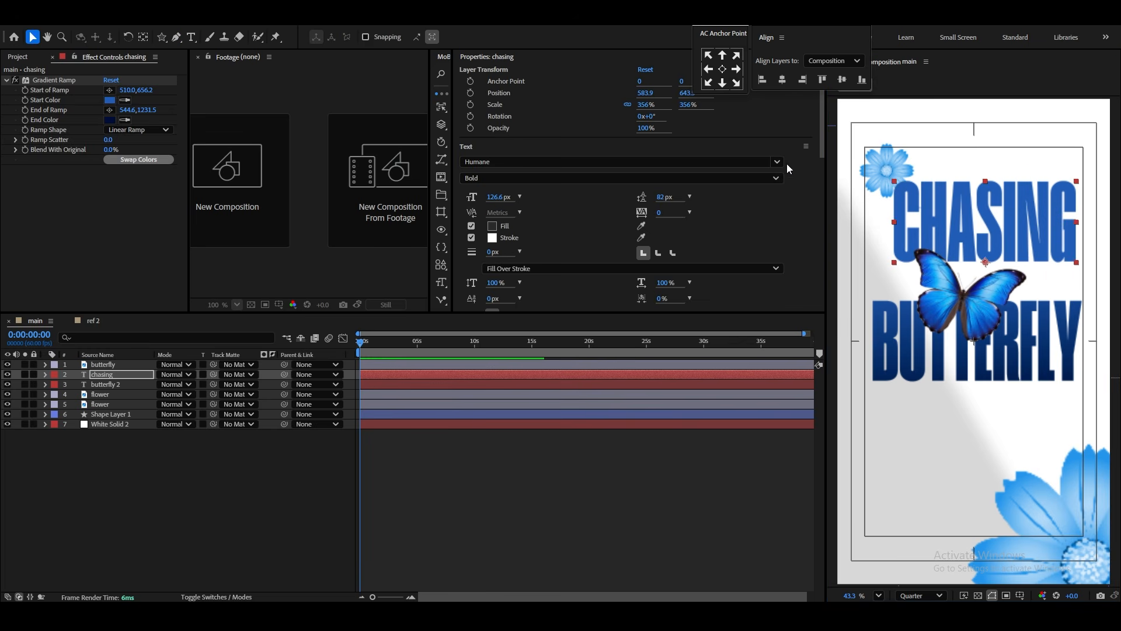
Set the CHASING text's font to Helvetica Regular.
click(726, 163)
text(h)
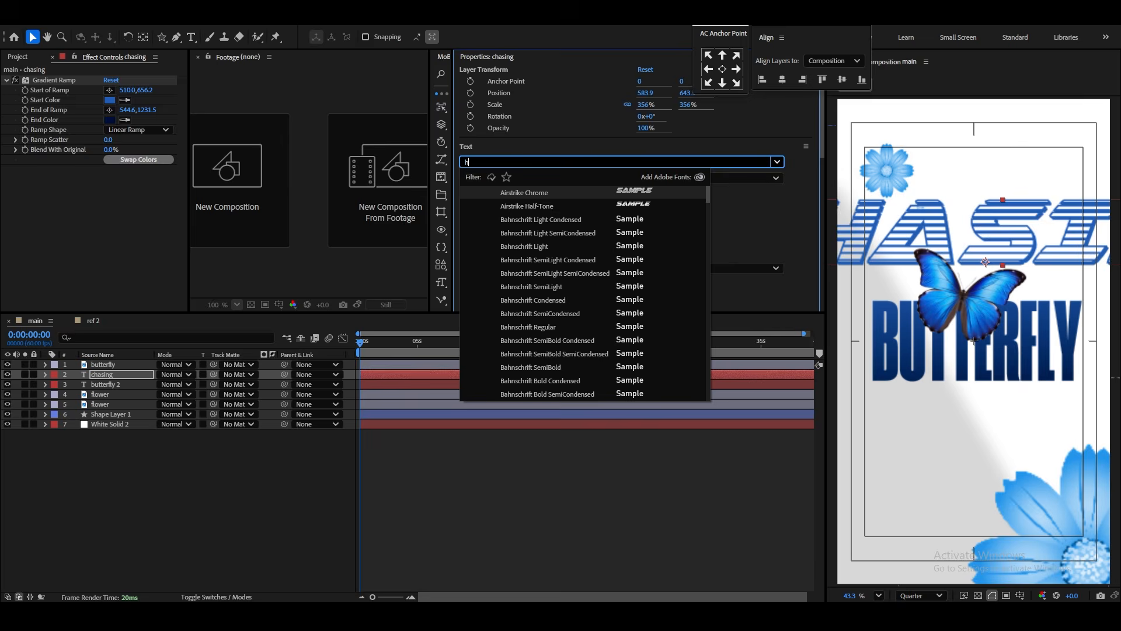
text(el)
click(527, 193)
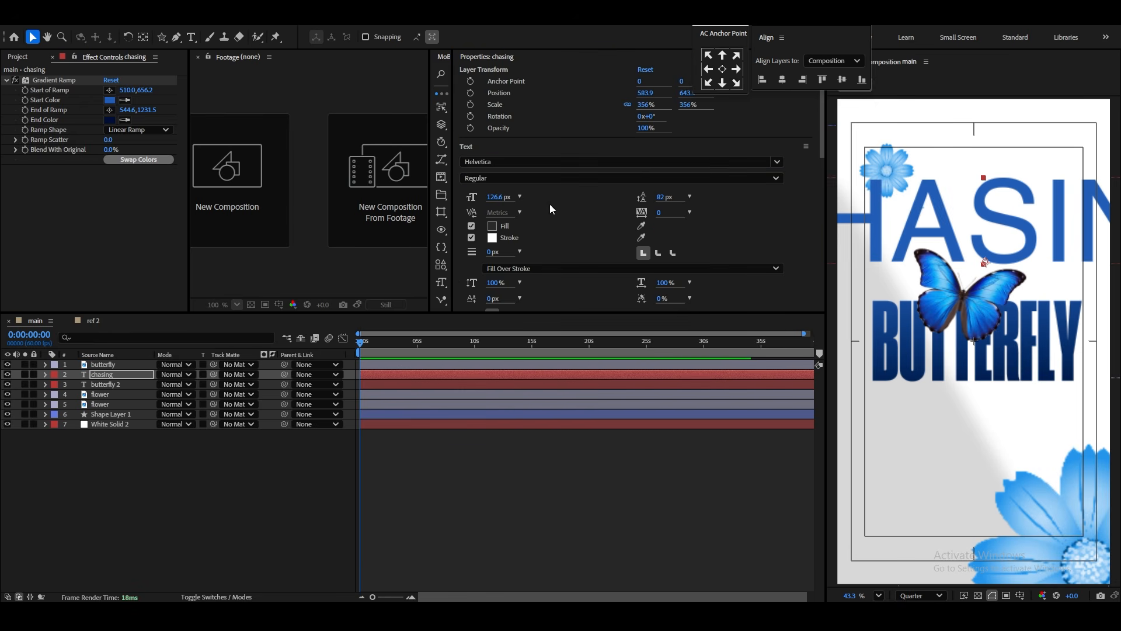
Scale the CHASING text to 43% and place it just above the right end of the word BUTTERFLY.
key(s)
drag(193, 385, 37, 413)
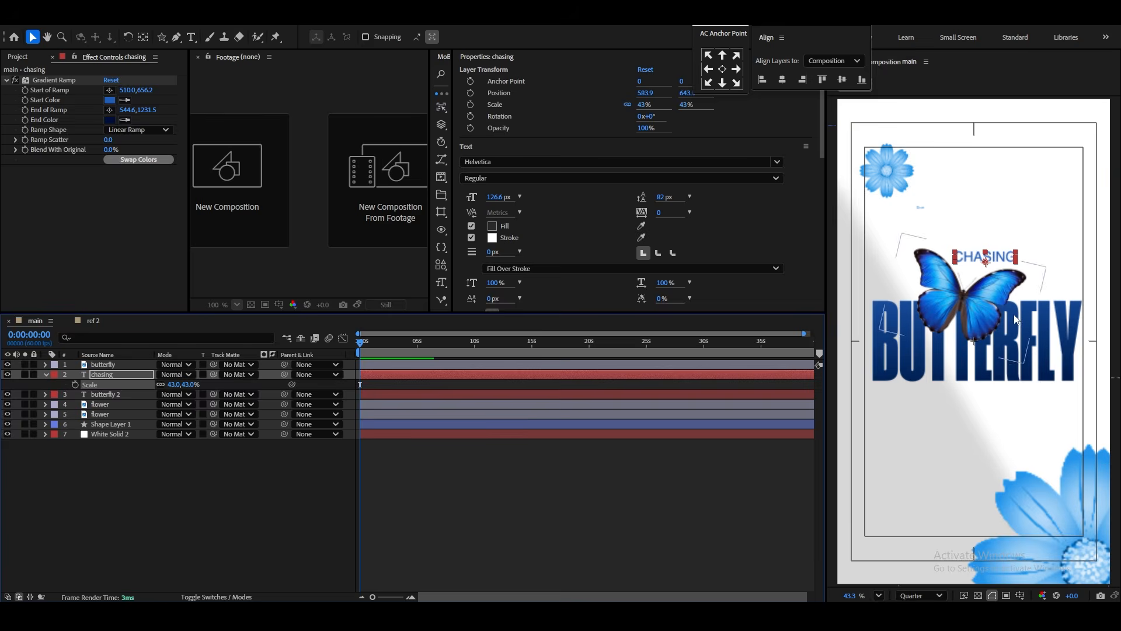
scroll(1051, 304, up, 4)
drag(874, 222, 1009, 292)
click(879, 595)
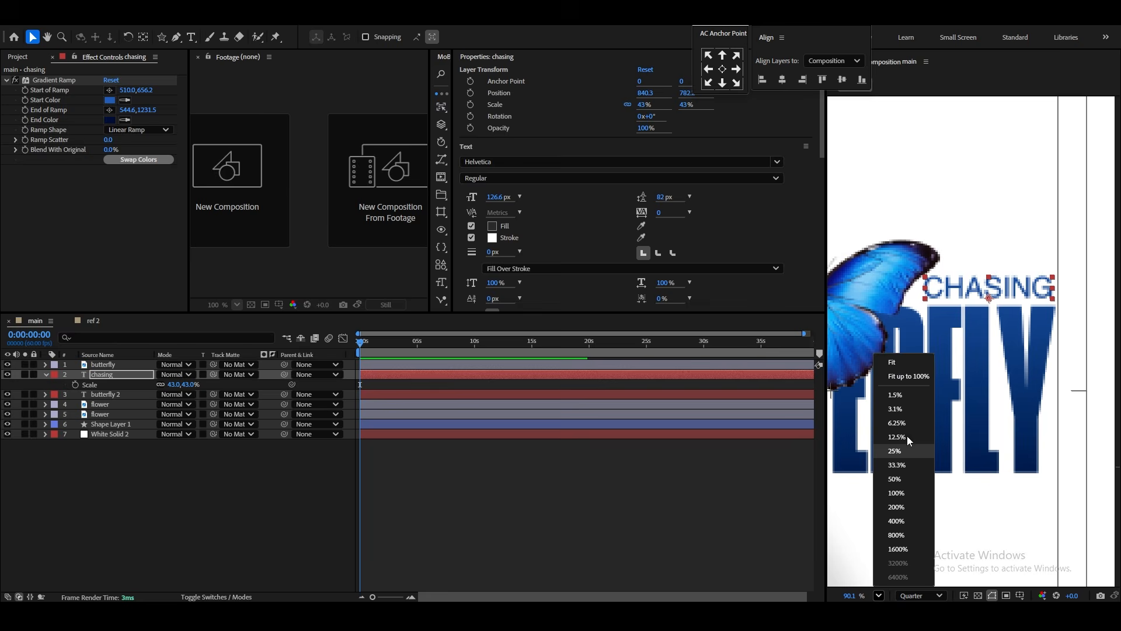
click(893, 376)
Paste the two butterfly paragraph text layers and nudge them slightly within the safe guides.
click(789, 467)
key(ctrl+v)
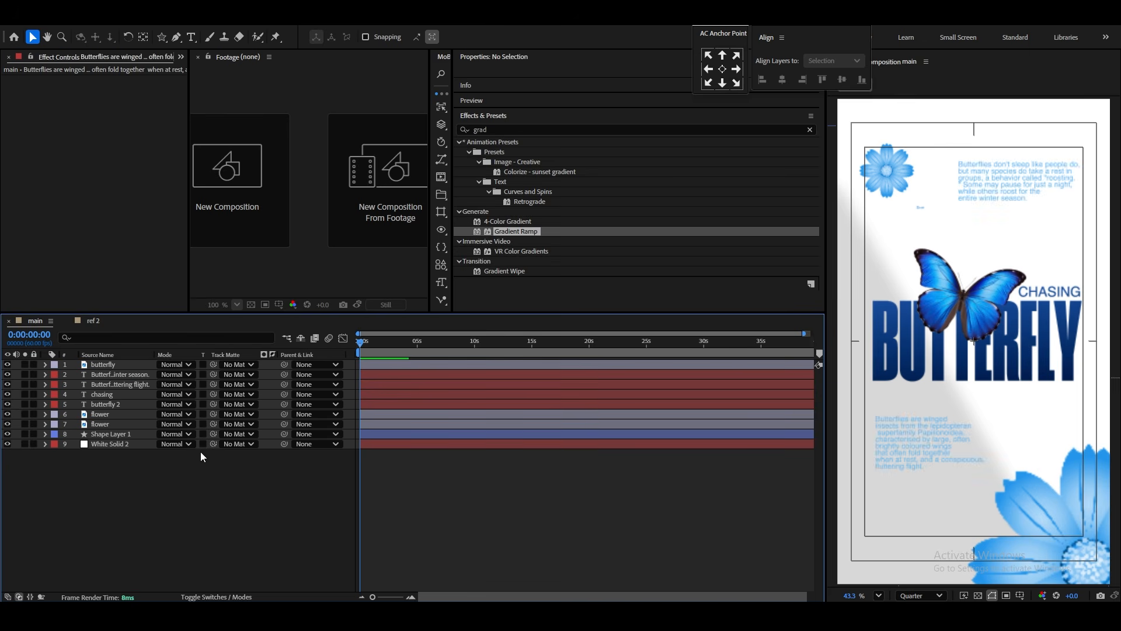
click(927, 434)
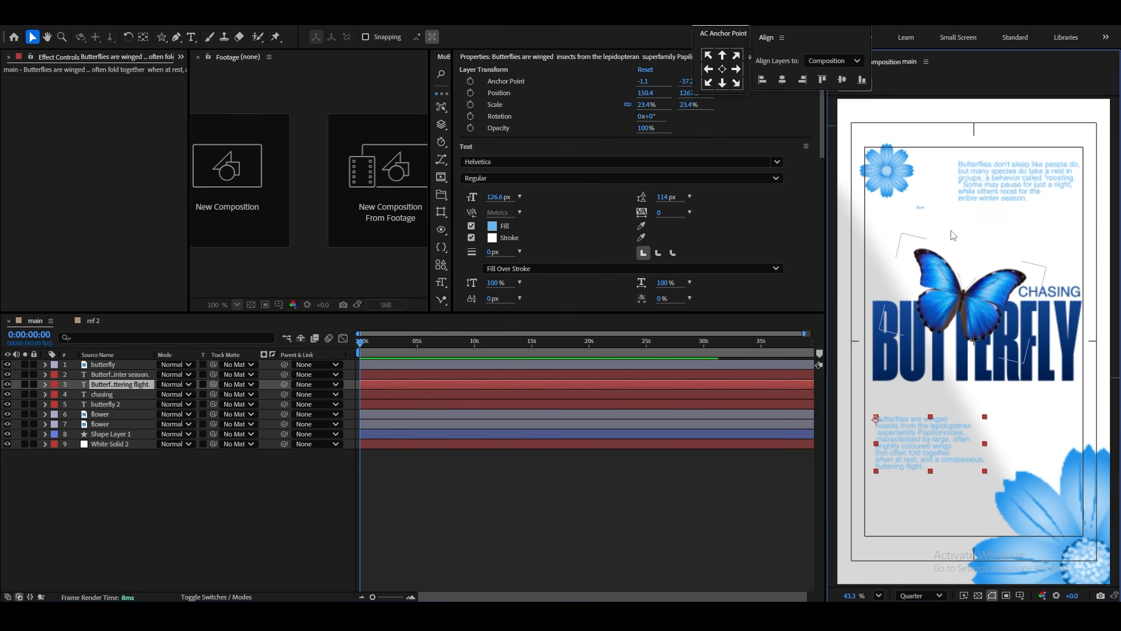
click(998, 183)
drag(1026, 188, 1026, 187)
drag(929, 438, 927, 435)
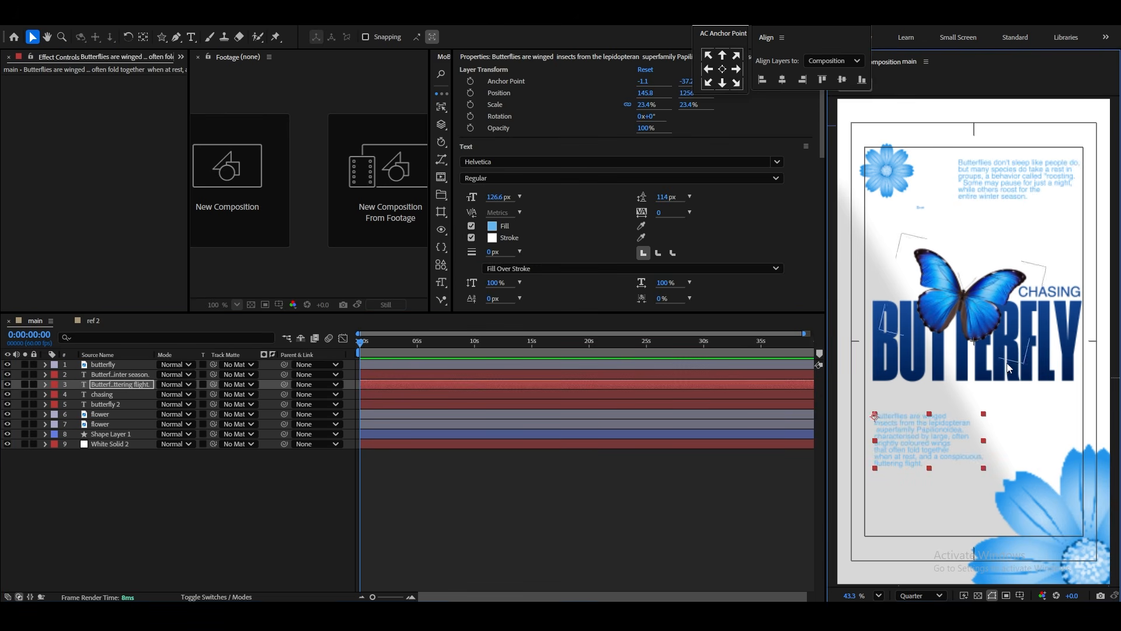
Compare the layout with the ref 2 composition and duplicate the butterfly image layer in main.
click(94, 321)
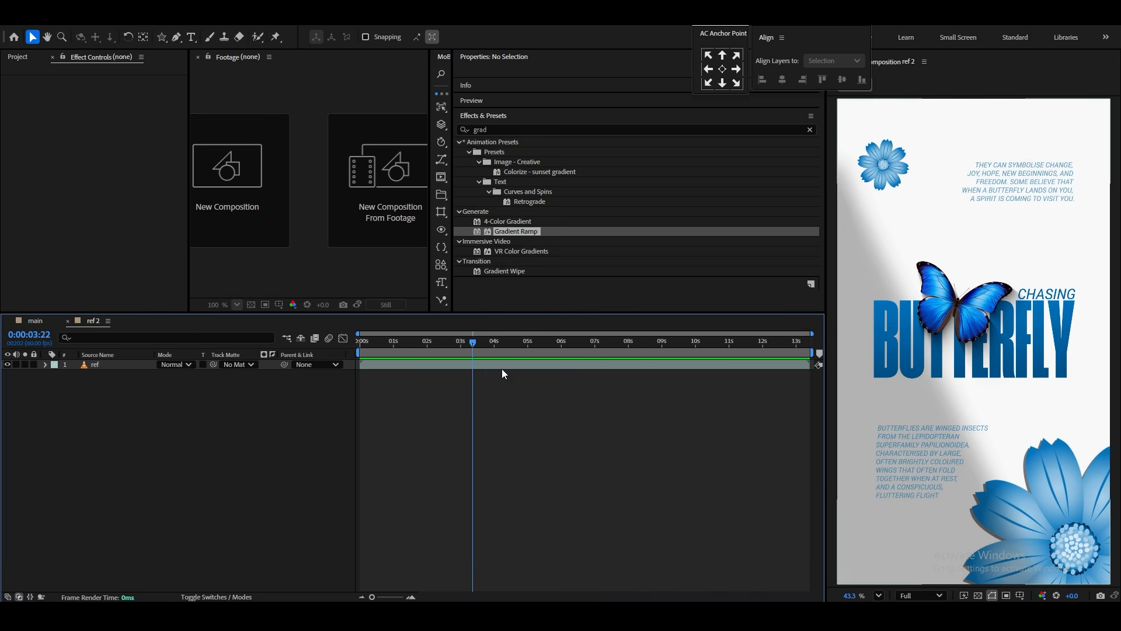
click(35, 320)
click(251, 528)
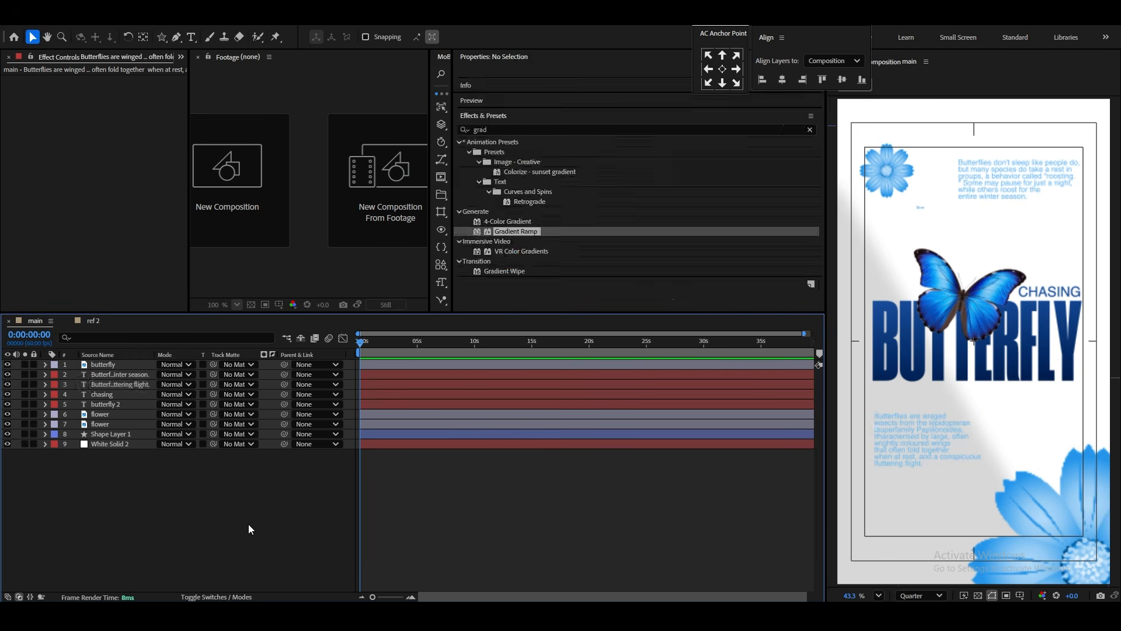
click(972, 305)
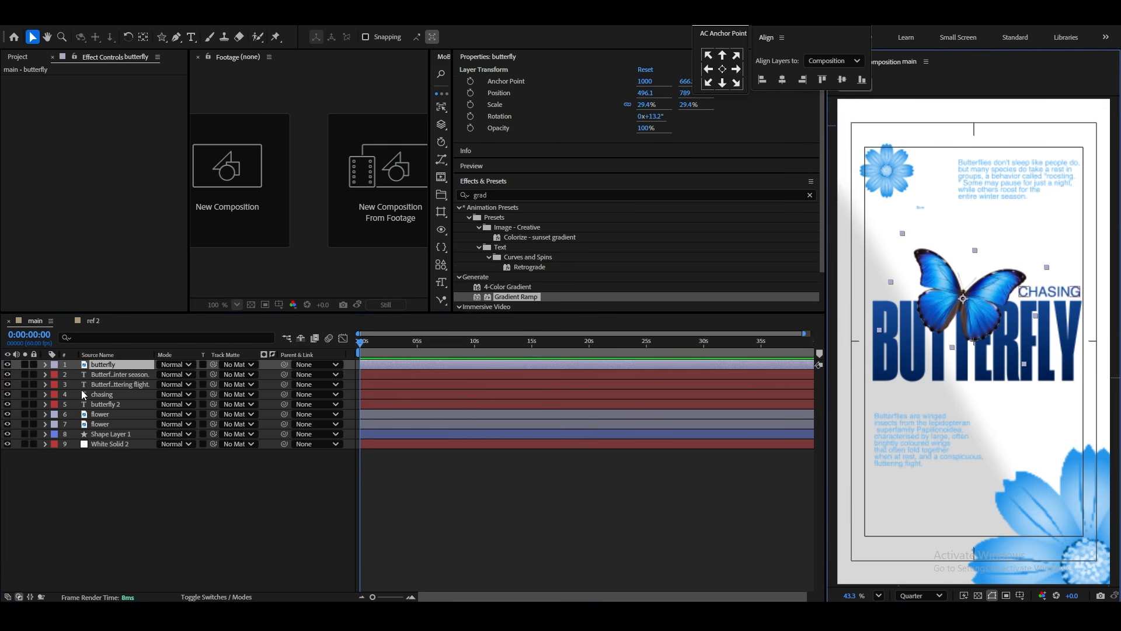
click(133, 366)
key(ctrl+d)
Apply the Fill effect to the lower butterfly copy and set its colour to black (000000).
click(498, 194)
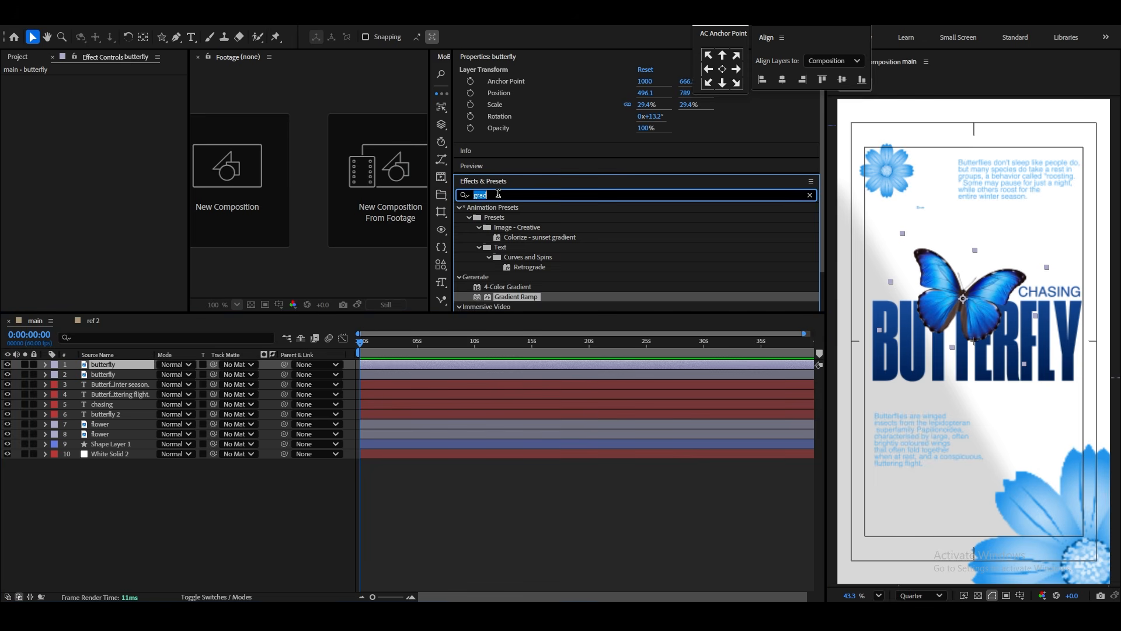
text(fill)
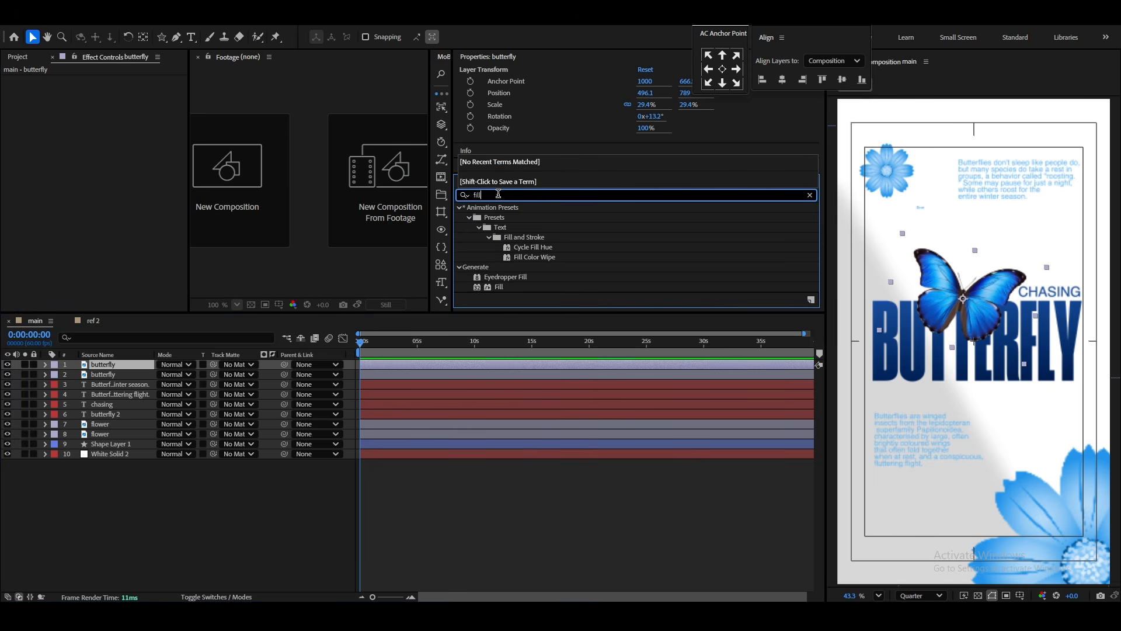
drag(499, 287, 123, 375)
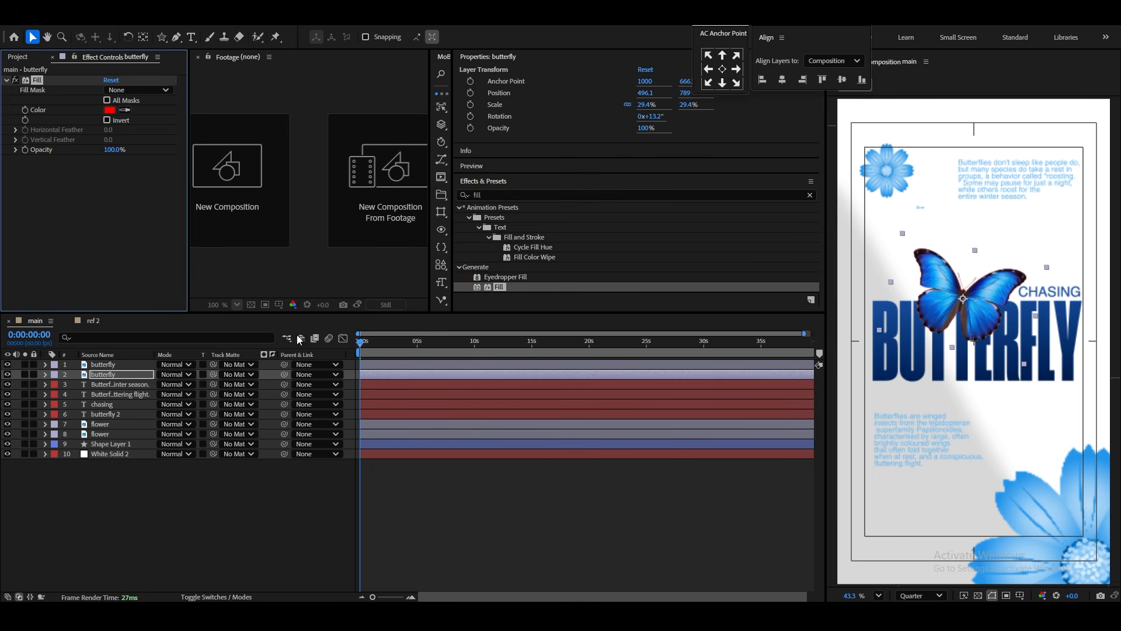
click(110, 110)
drag(509, 306, 349, 418)
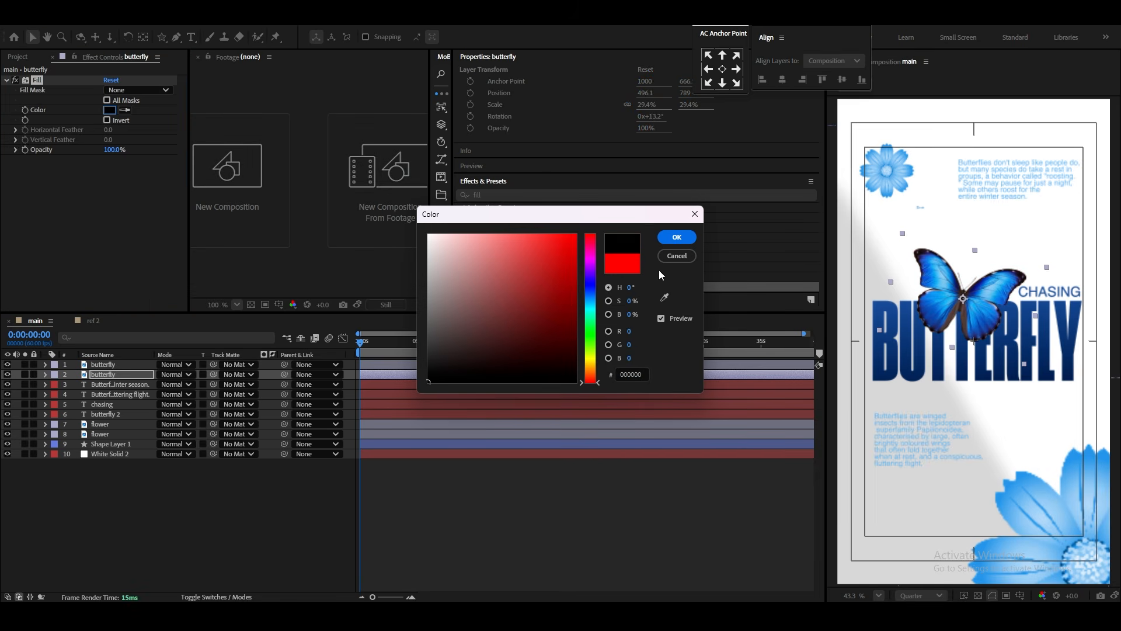
click(676, 238)
Add CC Radial Fast Blur to the black butterfly copy, with its center at about -99.8, -40.1 and amount 96.3.
click(500, 196)
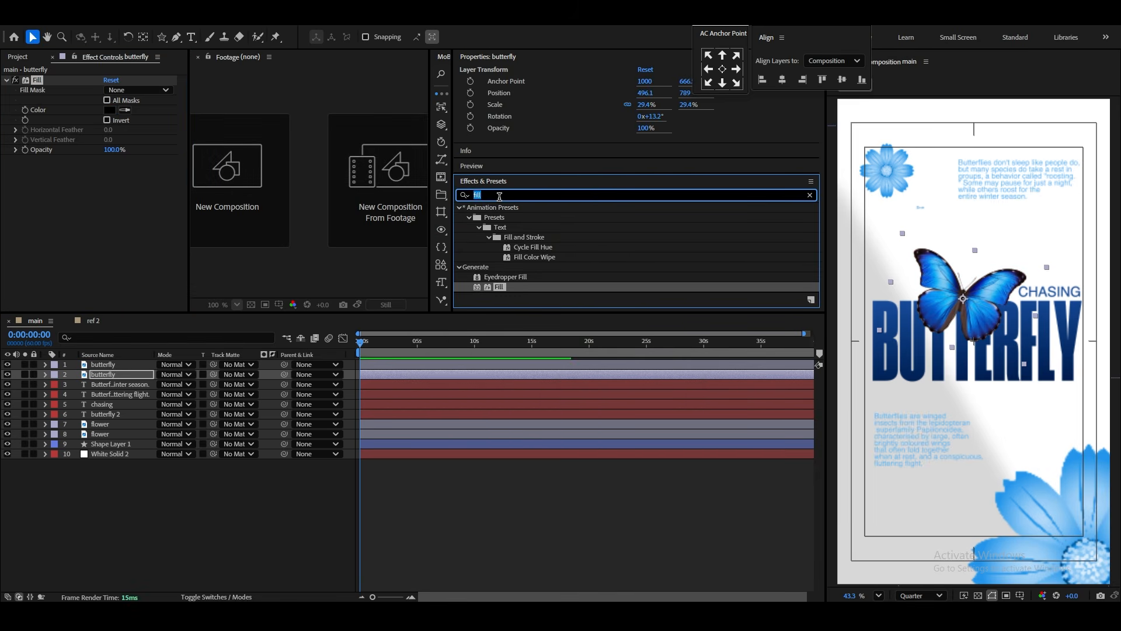
text(fast)
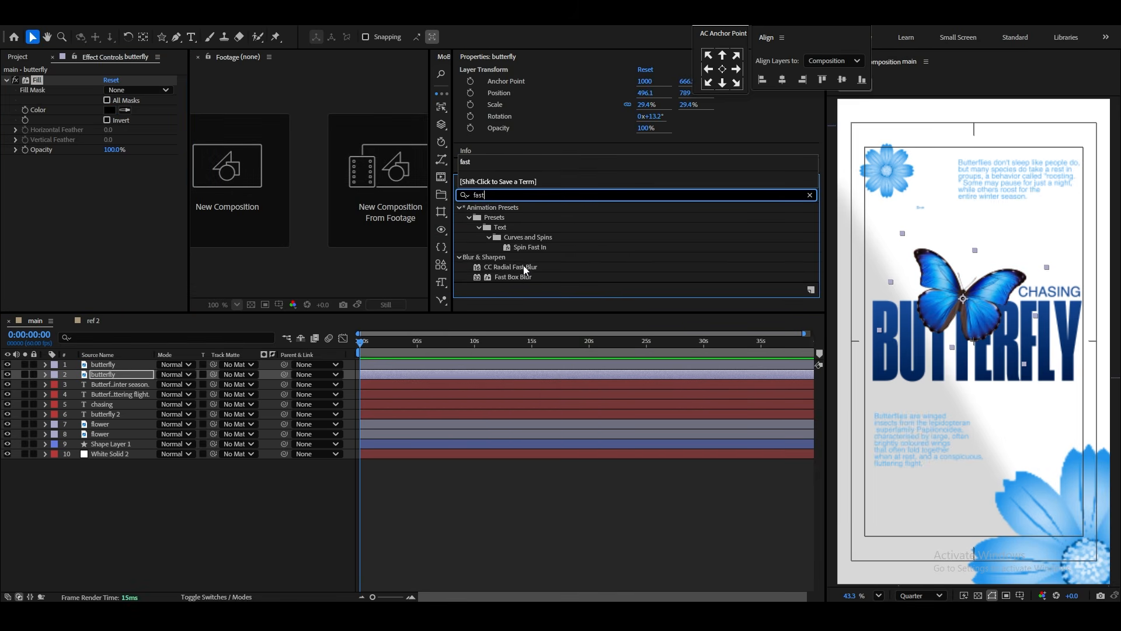
drag(526, 270, 154, 377)
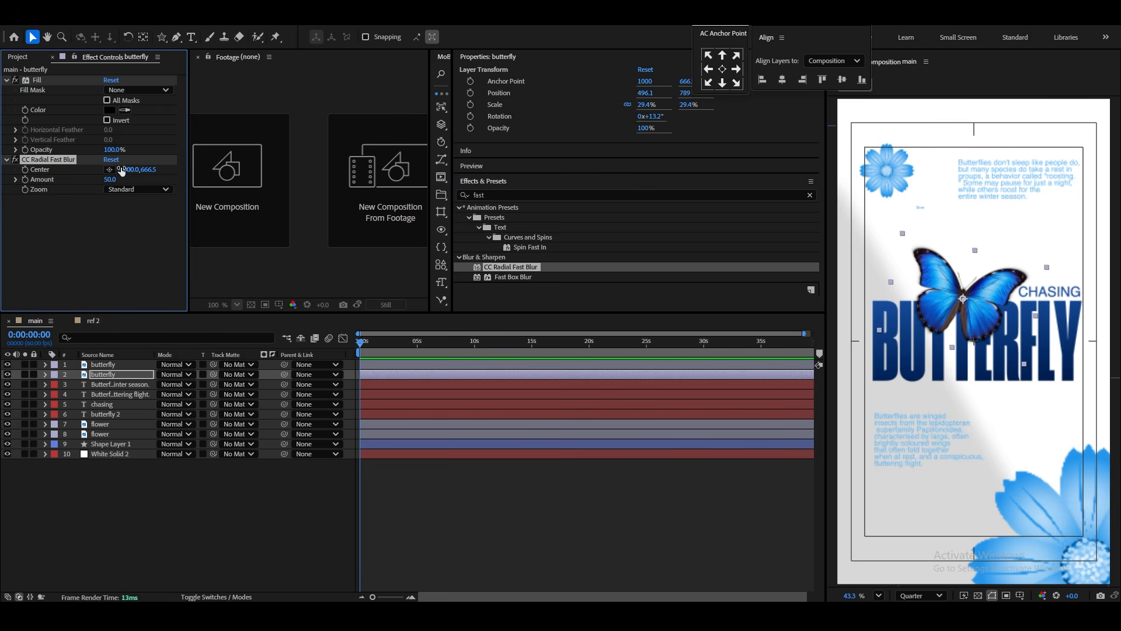
drag(119, 181, 161, 191)
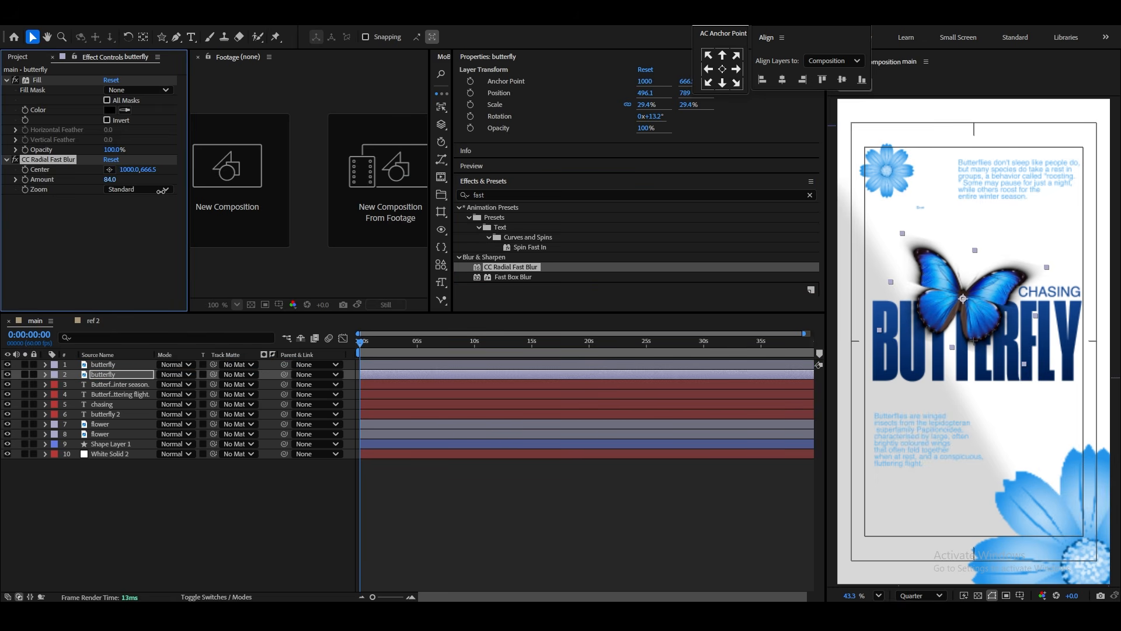
click(109, 170)
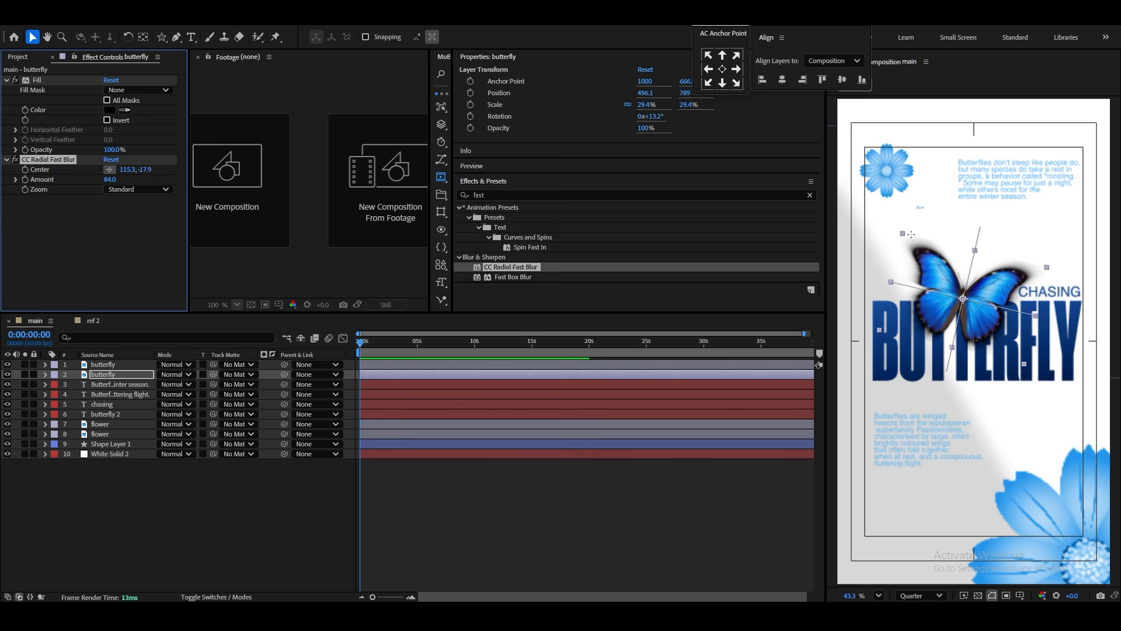
click(904, 239)
drag(948, 261, 902, 210)
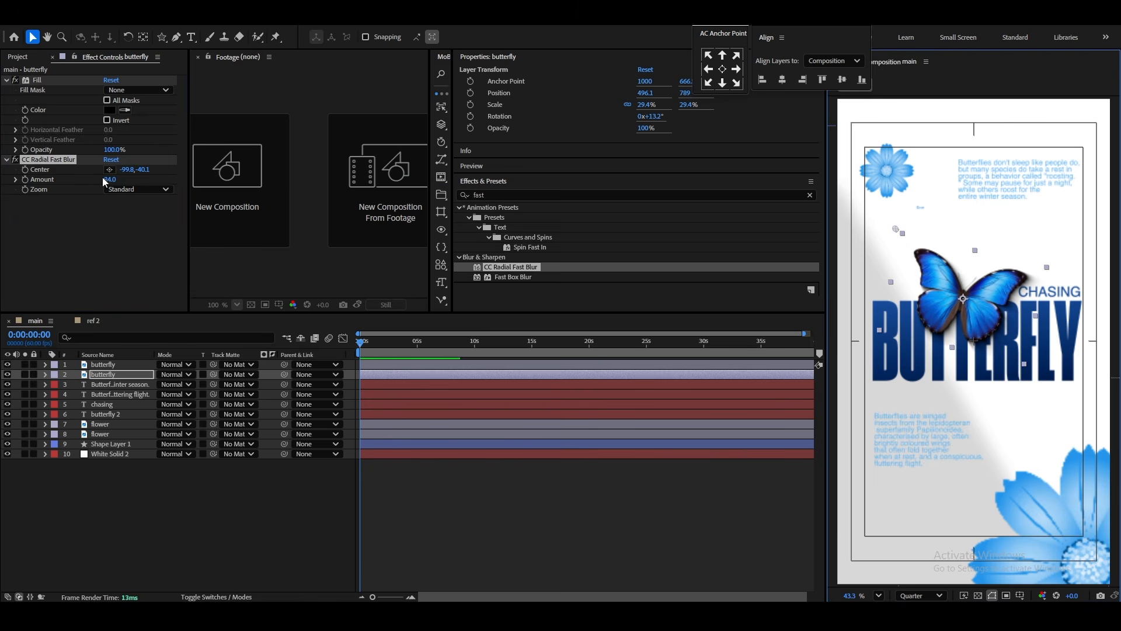
drag(105, 182, 120, 180)
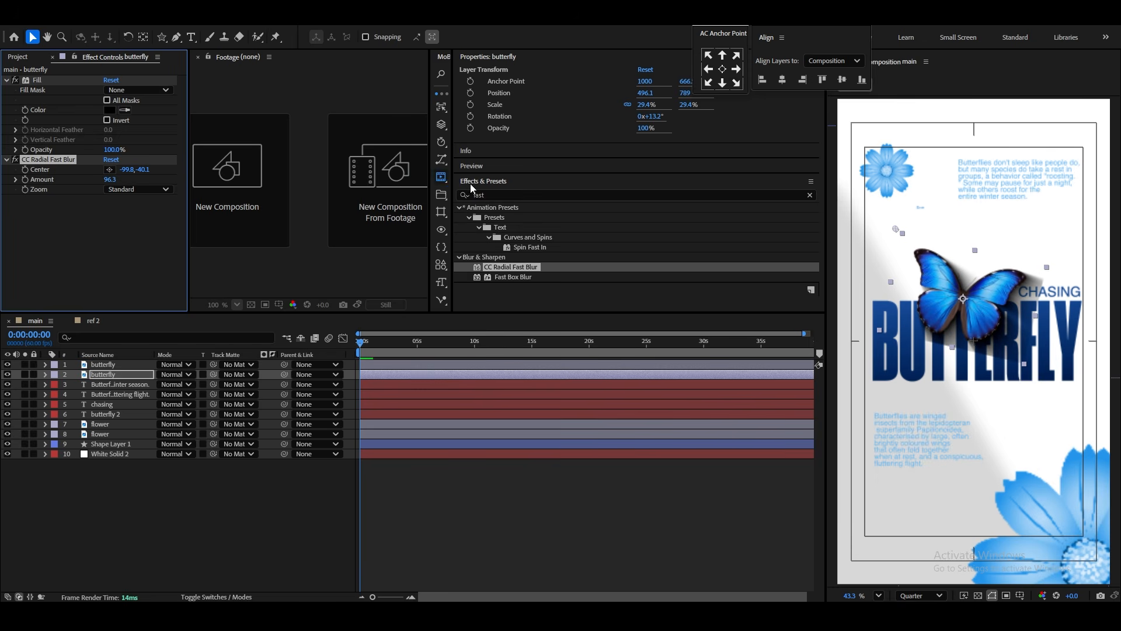
Add Grow Bounds above Fill on the shadow butterfly with 1533 pixels, and set the radial blur amount to 93.8.
click(515, 194)
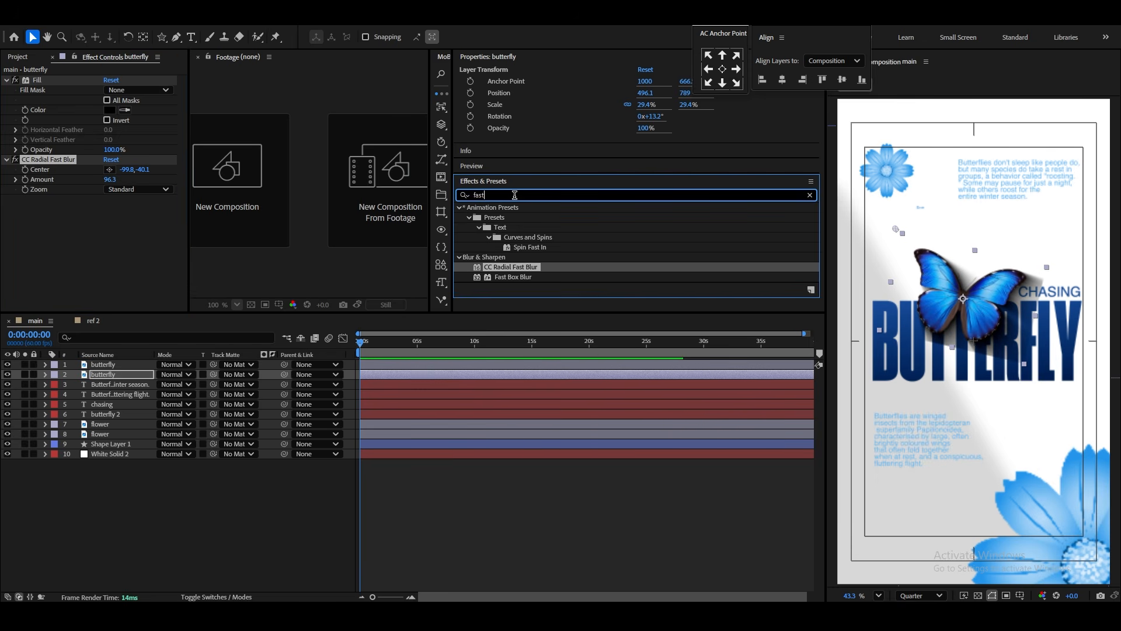
text(grow)
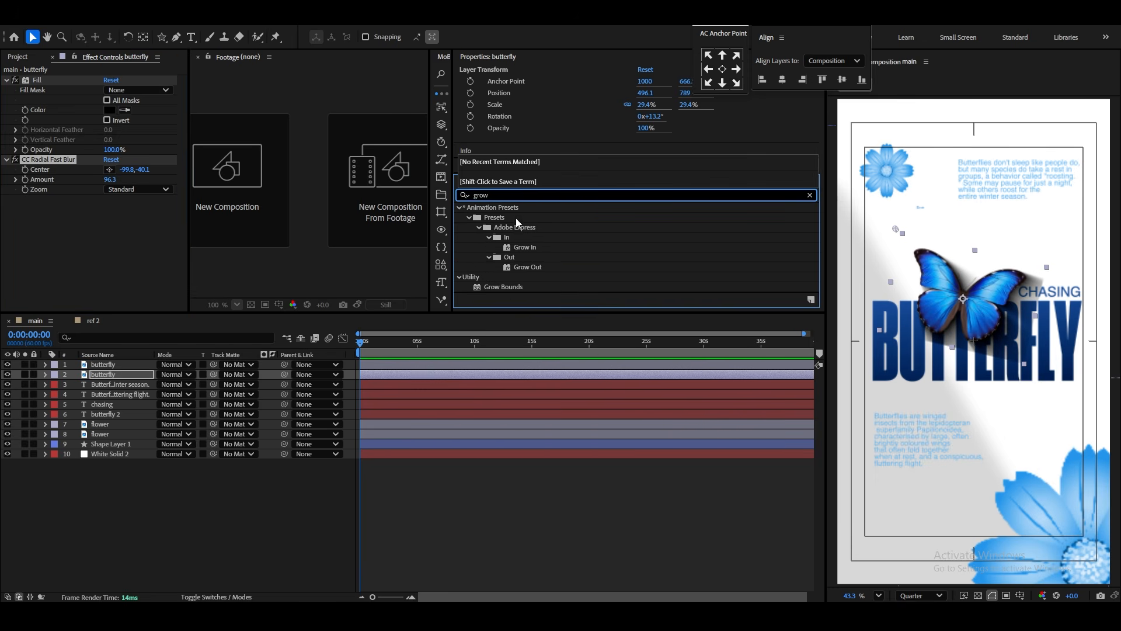
drag(506, 288, 100, 245)
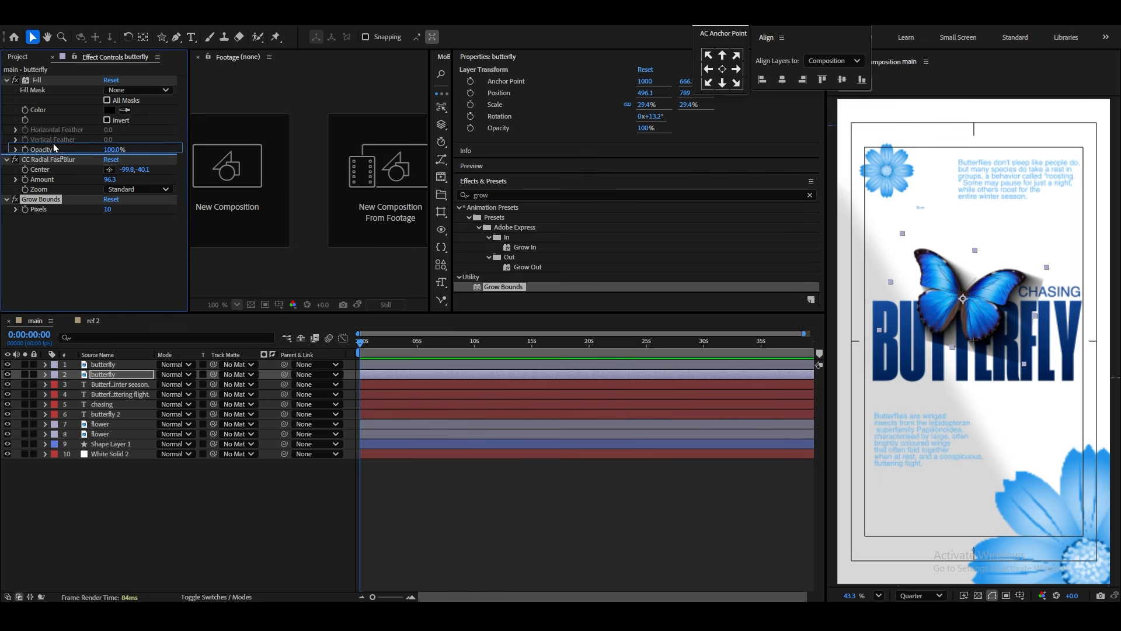
drag(55, 147, 117, 93)
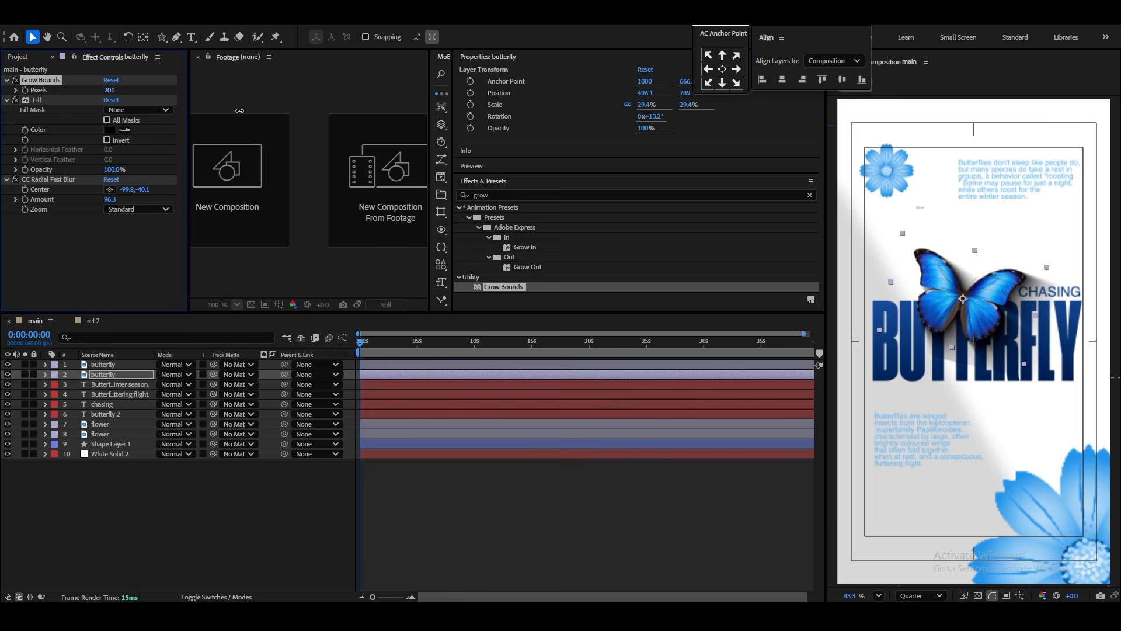
drag(239, 111, 644, 152)
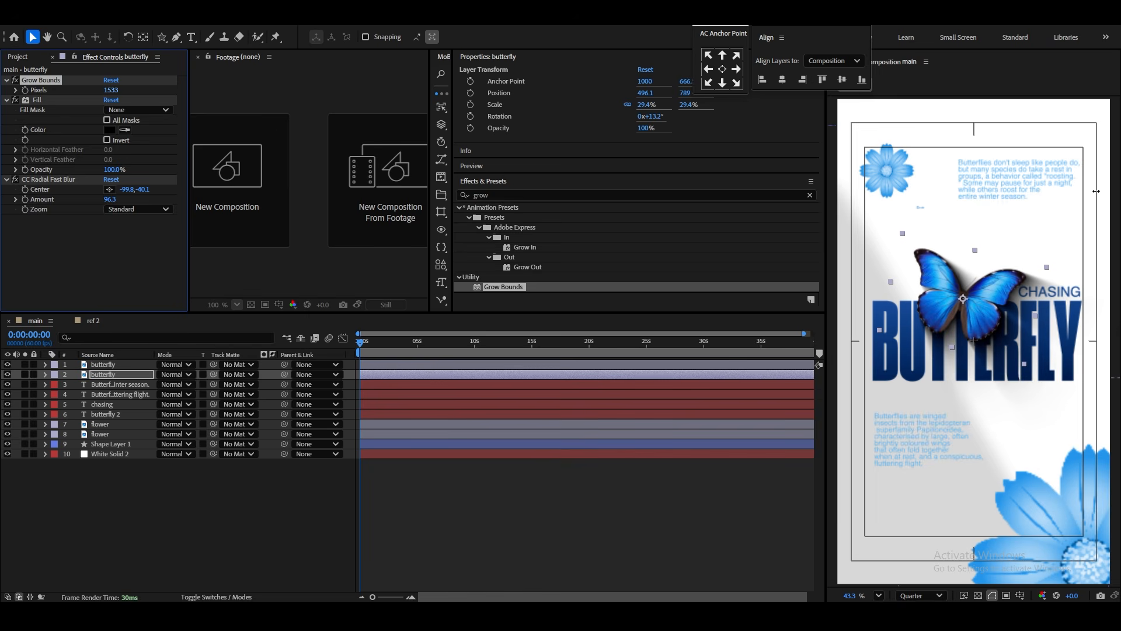
drag(111, 201, 233, 230)
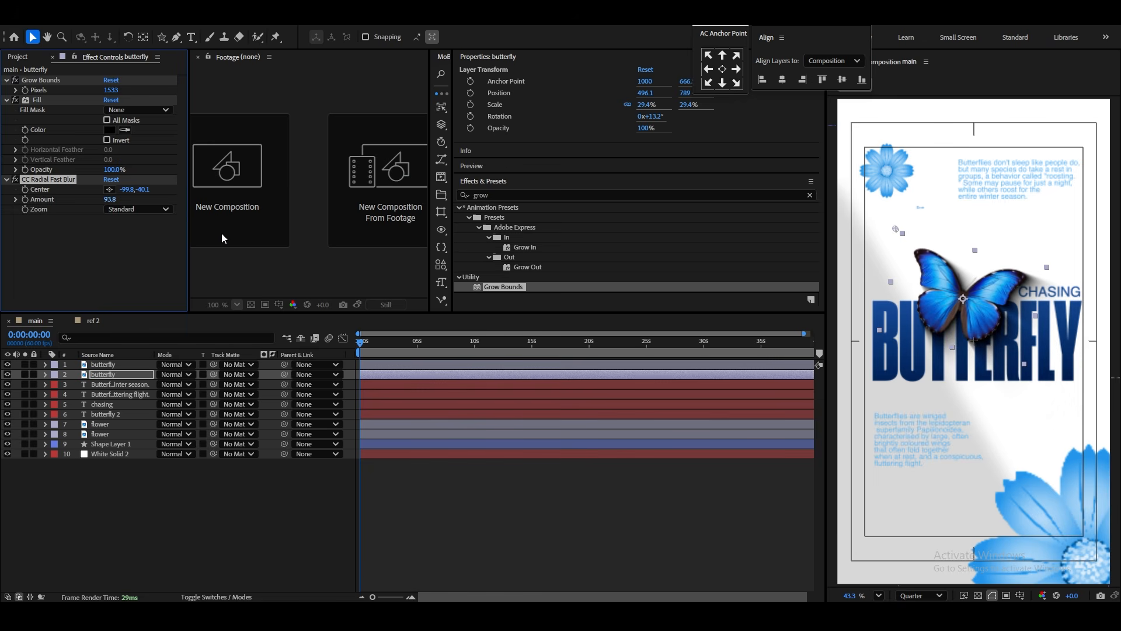
Lower the shadow butterfly layer's opacity to 58%.
click(99, 384)
click(102, 374)
key(t)
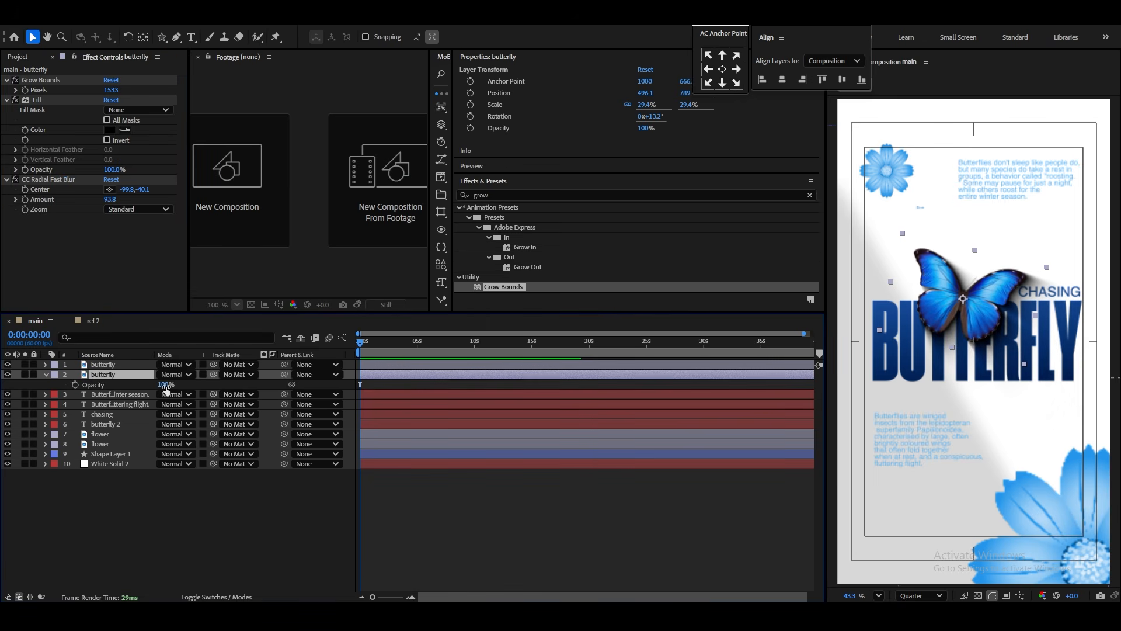
drag(166, 386, 150, 395)
click(135, 523)
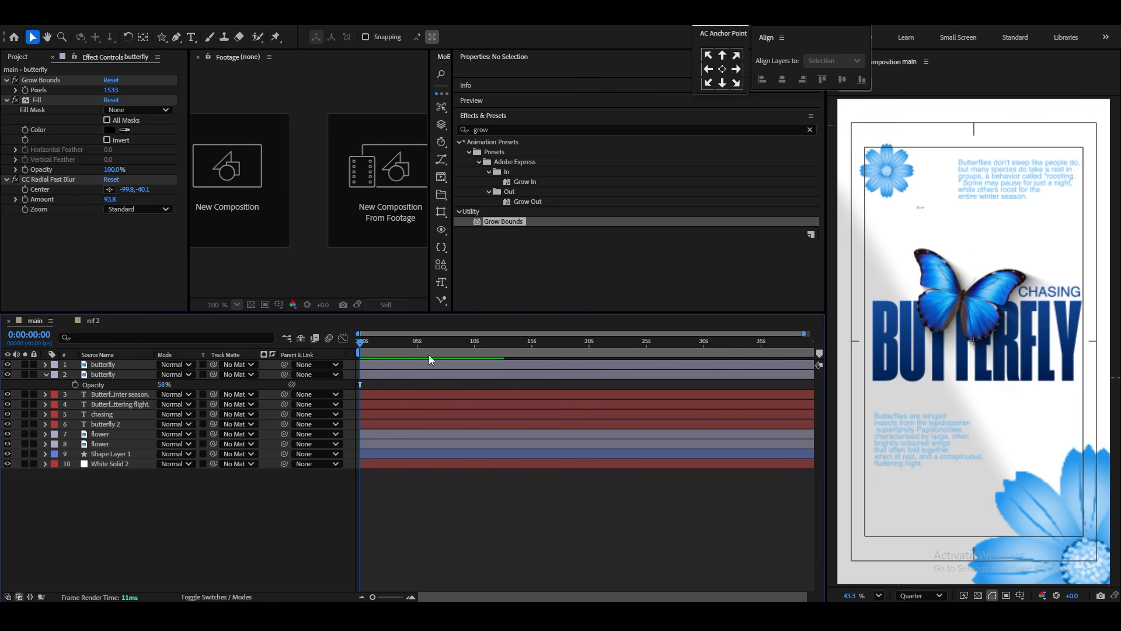
click(45, 374)
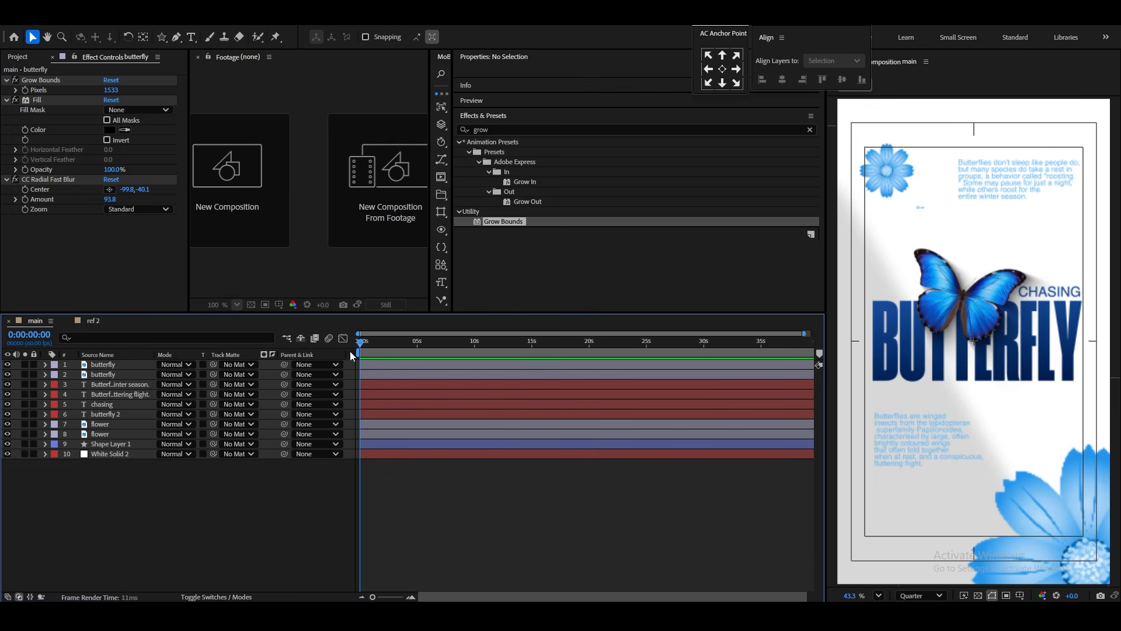
Keyframe both flowers' position to slide in over about 11.5 seconds, starting off-canvas at X -119.3 (small flower) and X 1592.2 (large flower).
click(903, 192)
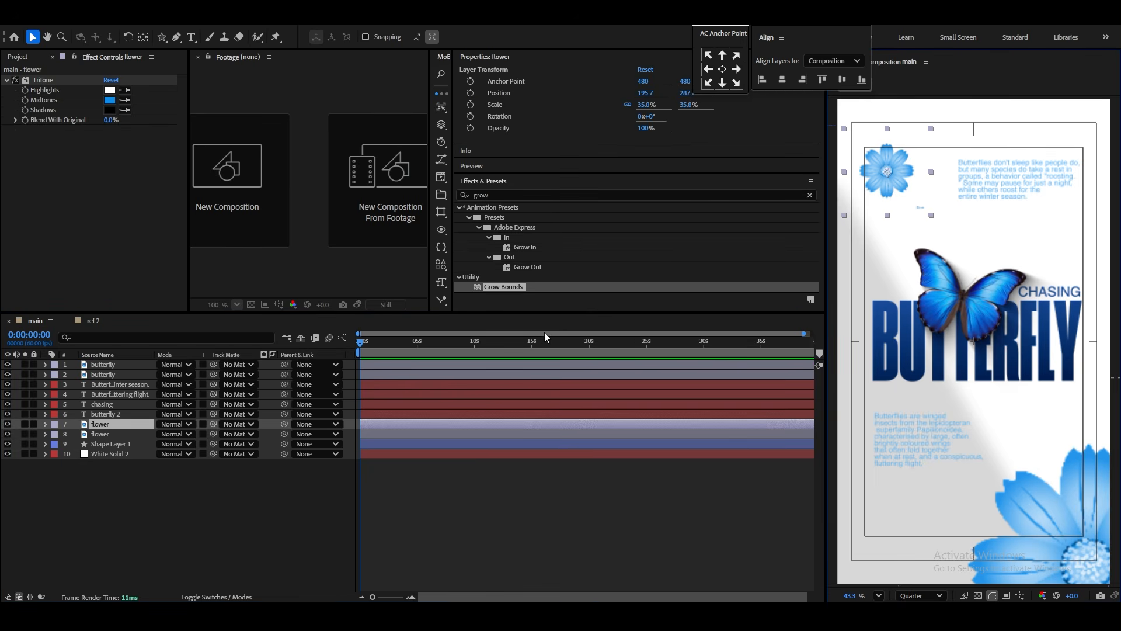
shift+click(101, 434)
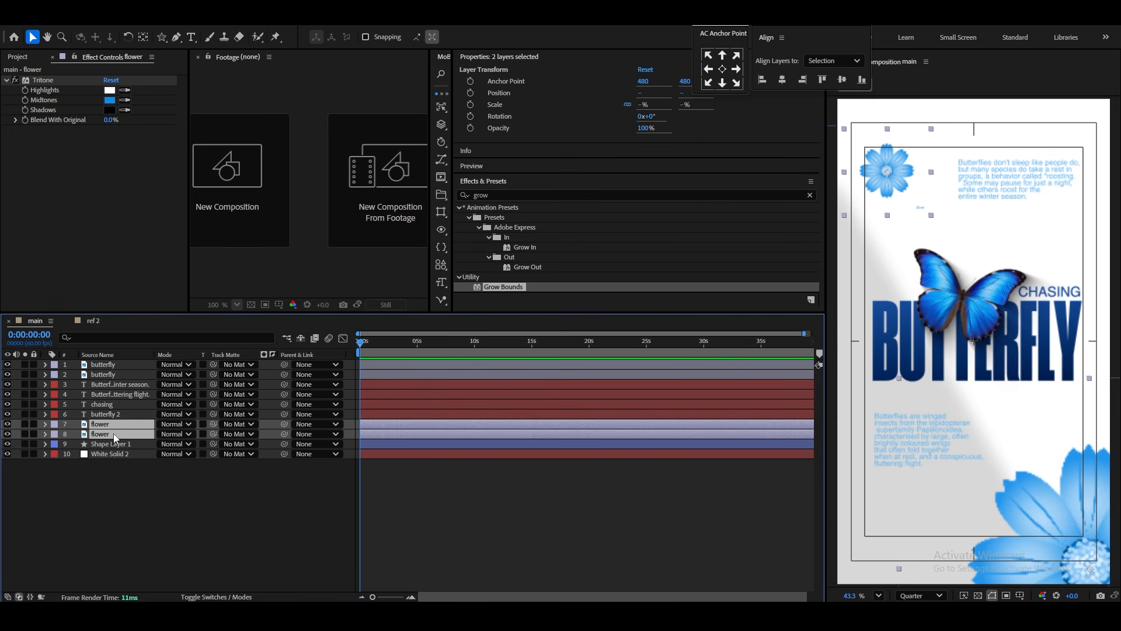
key(p)
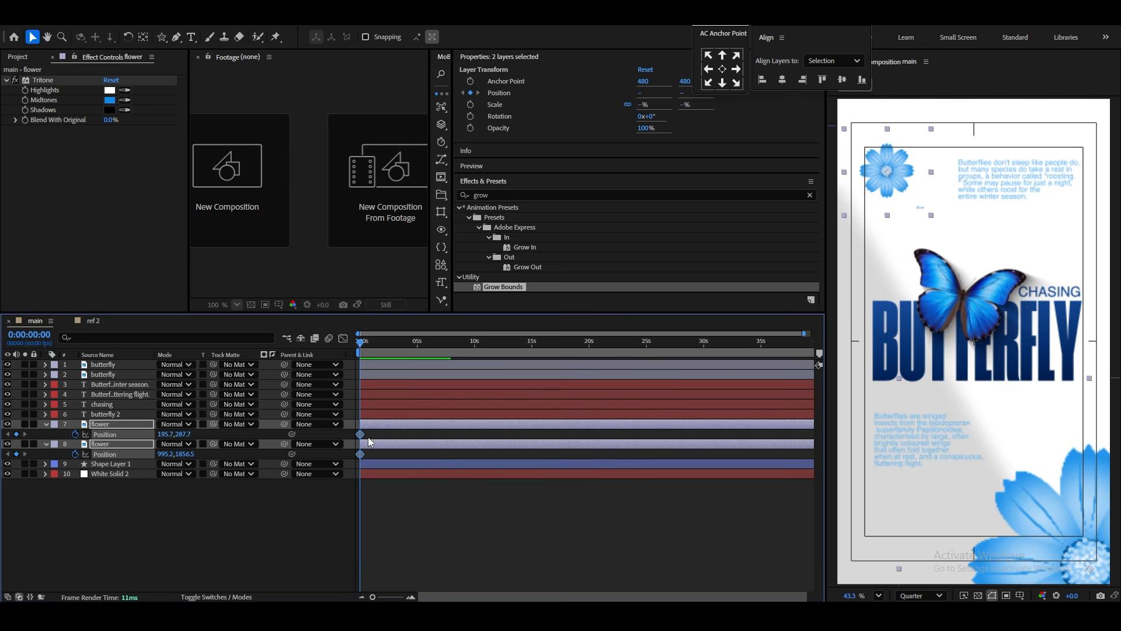
drag(404, 454, 493, 454)
click(201, 528)
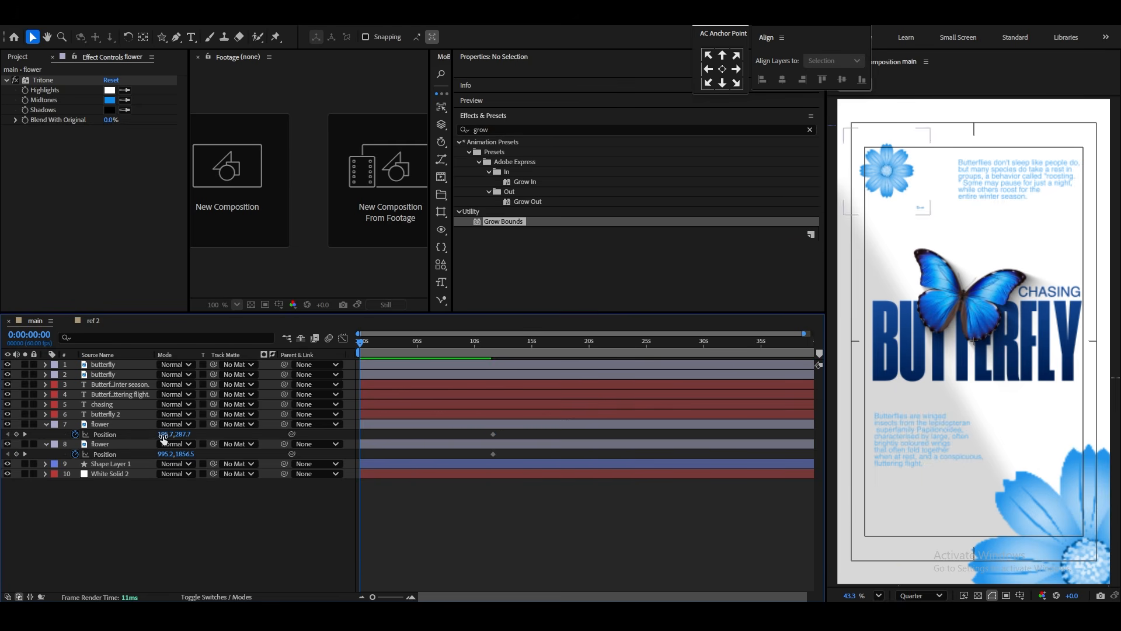
drag(166, 434, 21, 473)
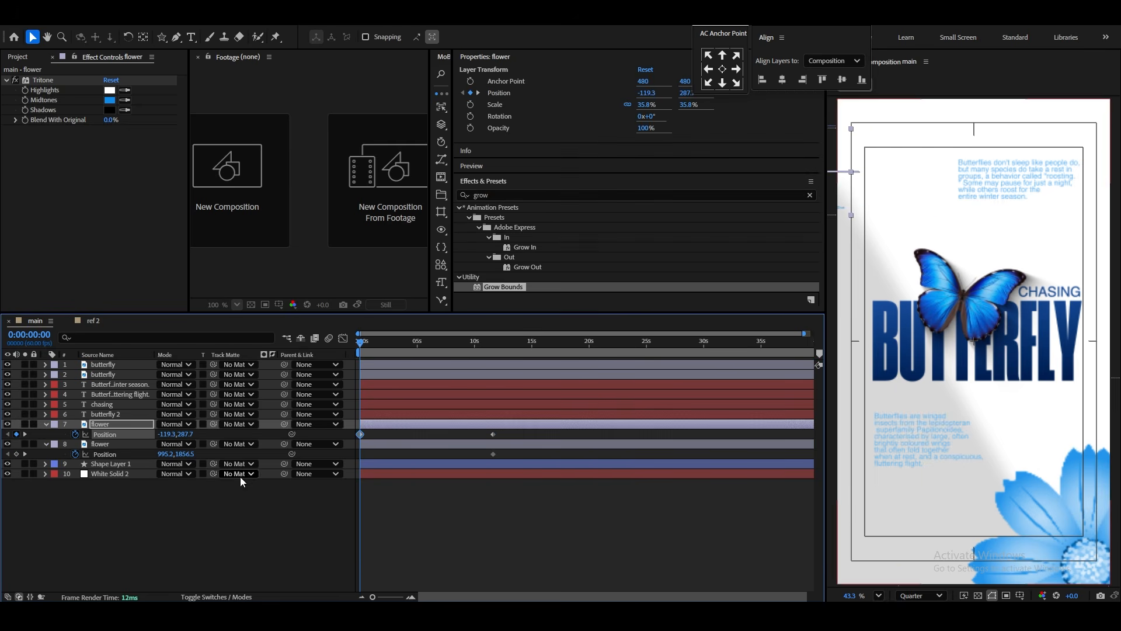
drag(169, 455, 528, 474)
Apply Easy Ease to both flowers' position keyframes and shape the speed graph to peak early and slow gradually, then preview it.
drag(507, 432, 348, 467)
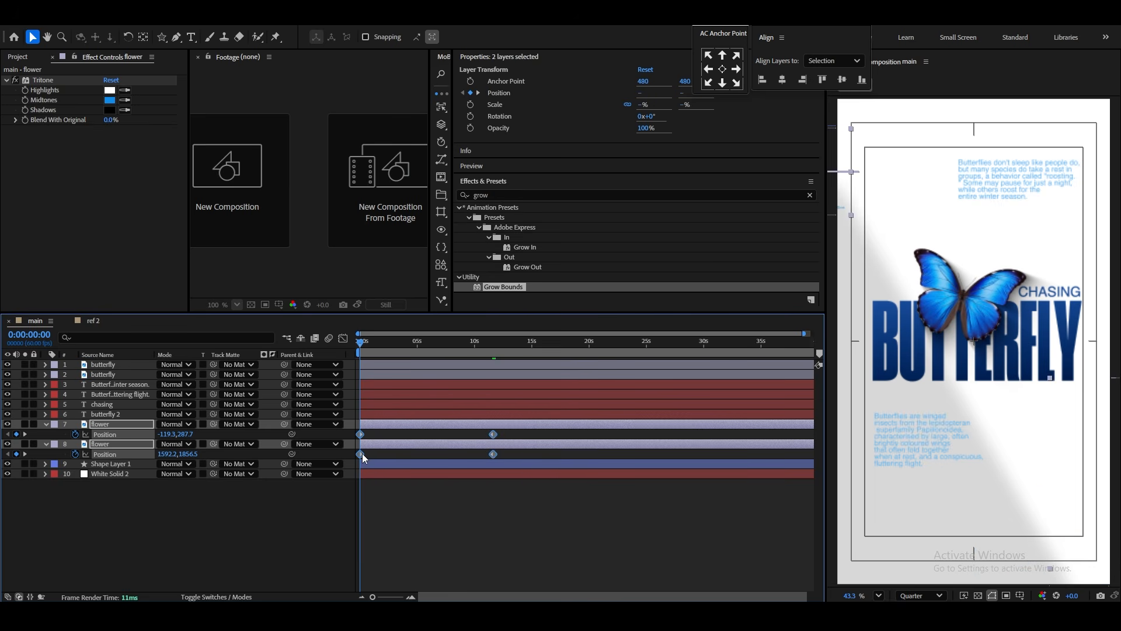
right_click(360, 454)
mouse_move(421, 446)
click(537, 487)
click(346, 340)
drag(517, 521, 427, 555)
drag(393, 544, 373, 556)
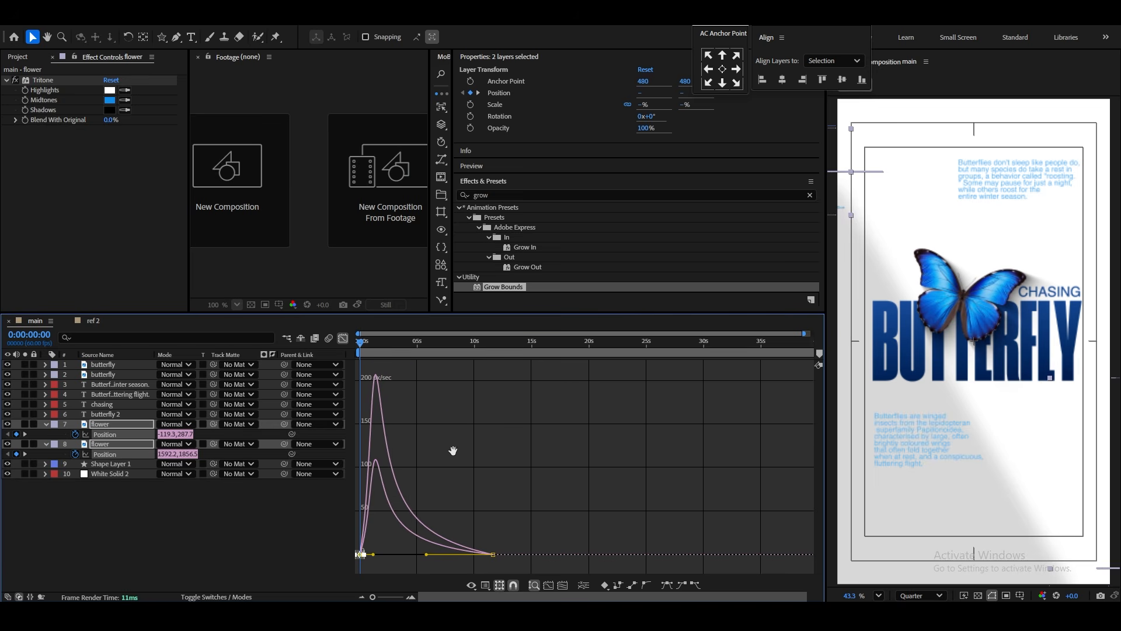
key(space)
click(343, 339)
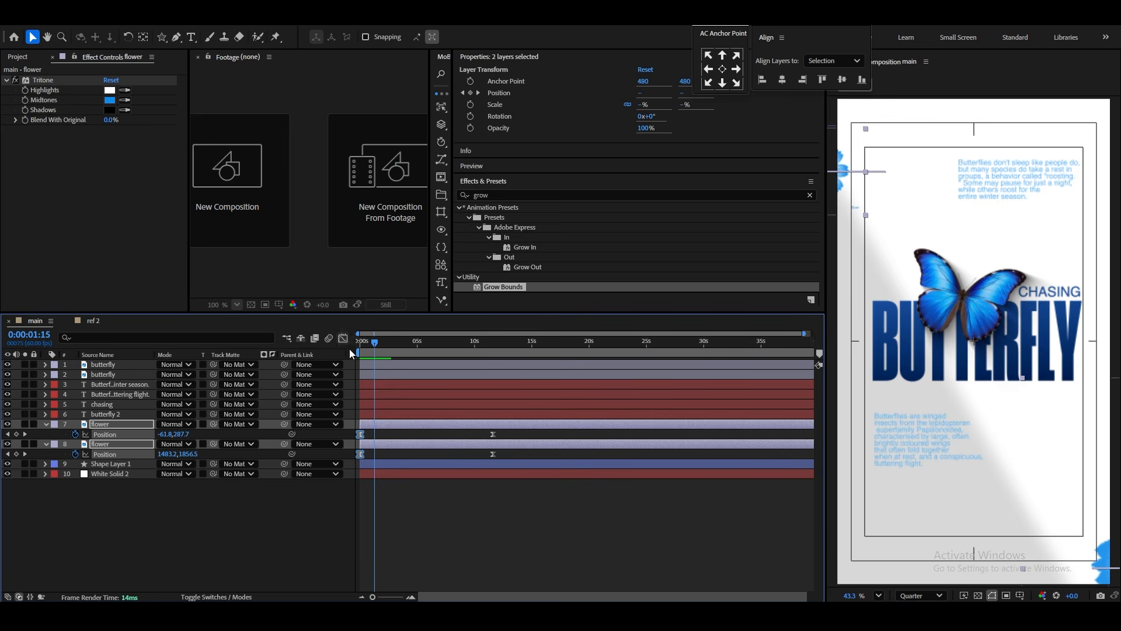
Move both flowers' ending position keyframes earlier to 0:00:02:45 and preview the slide-in.
drag(516, 436, 392, 453)
key(Home)
drag(374, 597, 398, 597)
key(space)
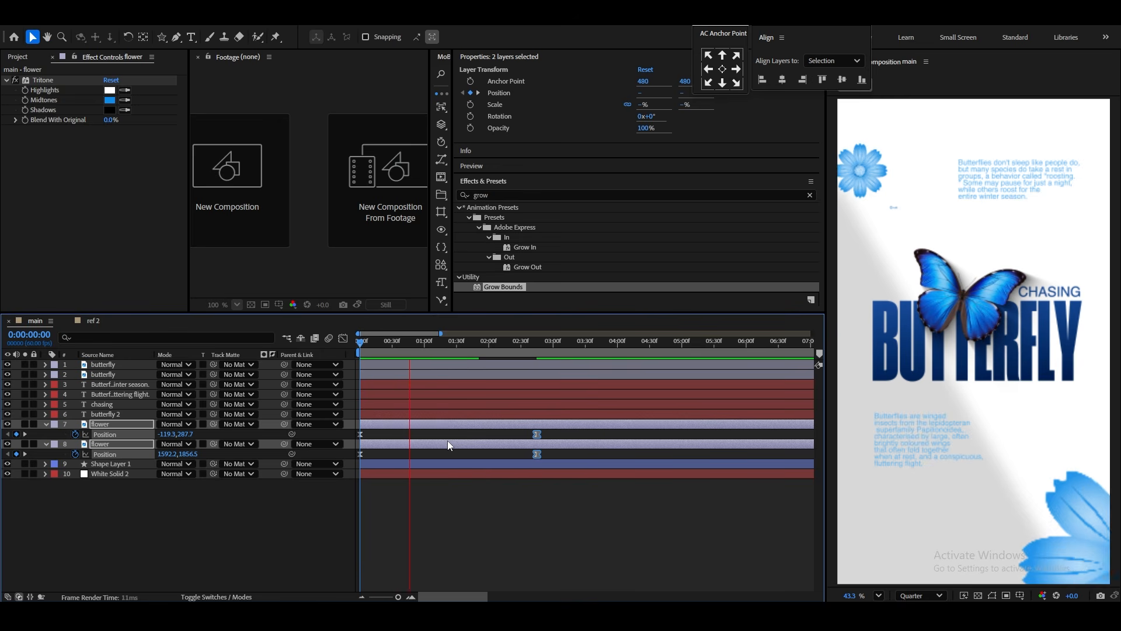
key(space)
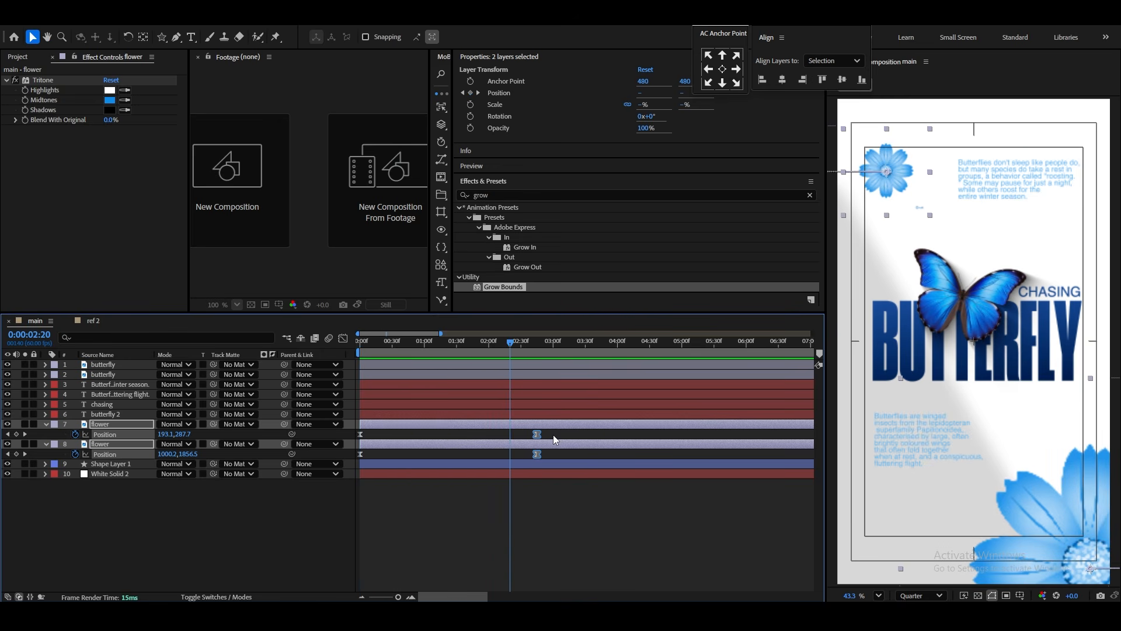
Shorten the starting ease of both flowers' position in the speed graph for a quicker launch, and preview from the start.
drag(552, 434, 358, 453)
click(343, 338)
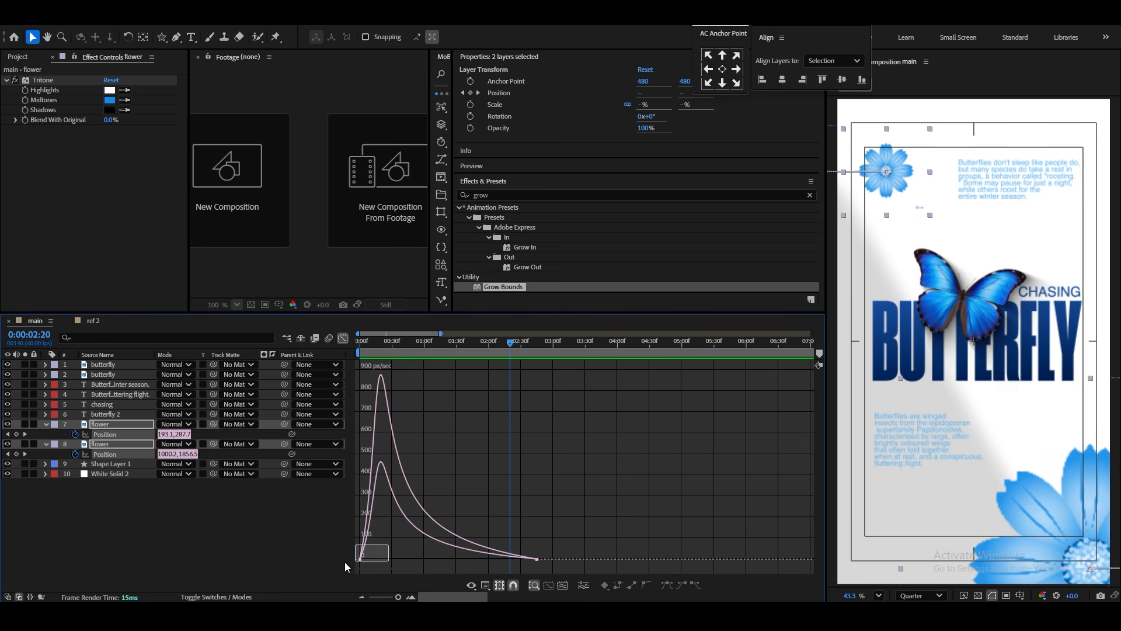
drag(379, 555, 361, 556)
click(343, 338)
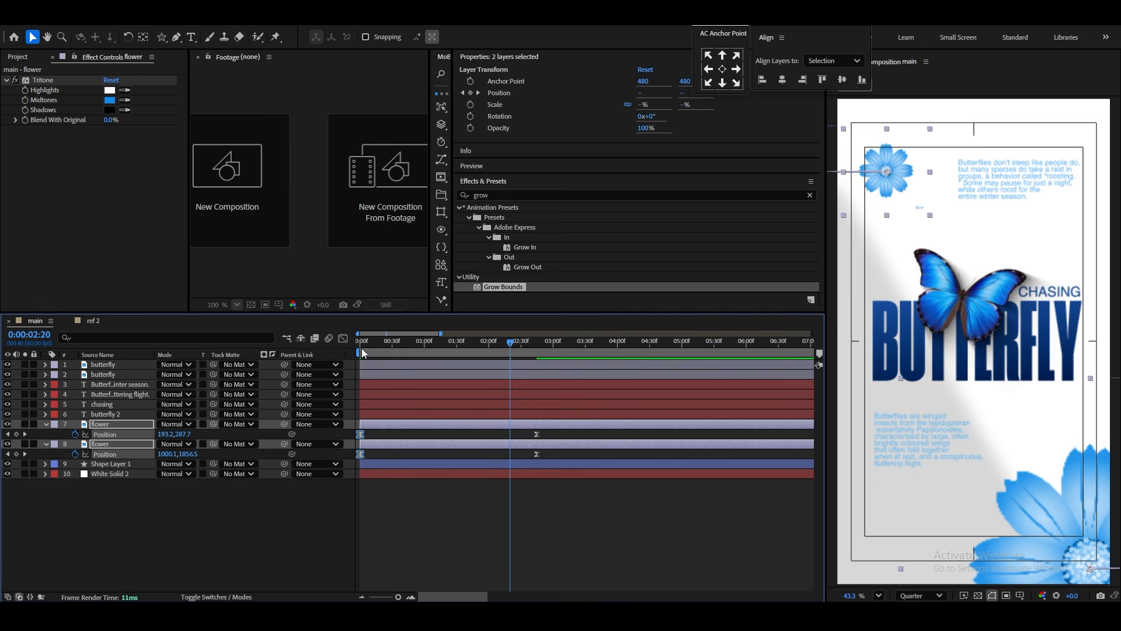
drag(398, 345, 327, 357)
key(space)
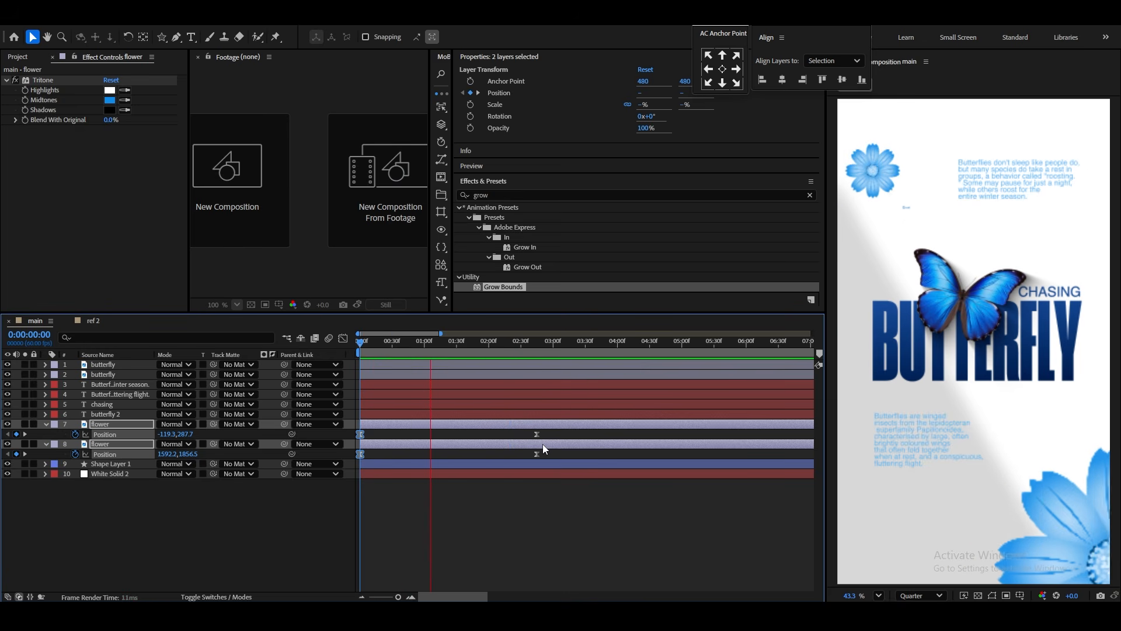
click(330, 510)
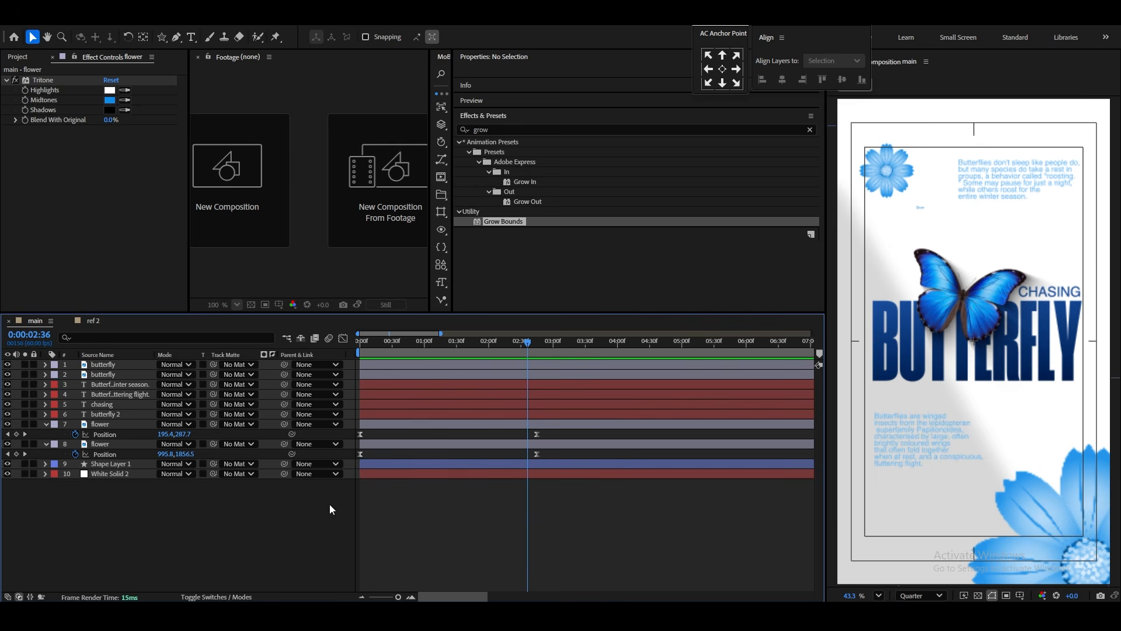
Set the large flower's ending position keyframe at 0:00:02:45 to X 964.2.
click(25, 454)
mouse_move(171, 455)
mouse_down()
mouse_move(131, 464)
mouse_move(154, 465)
mouse_up()
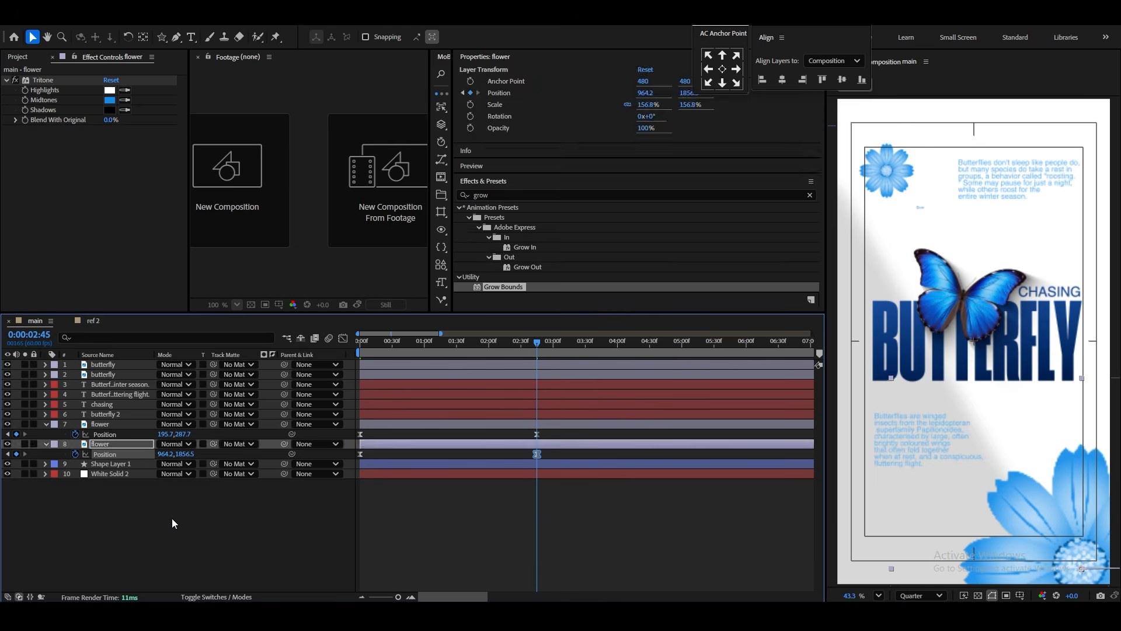
Add rotation keyframes to both flowers at their current angle and move them to about 0:00:02:56.
click(173, 523)
click(100, 424)
ctrl+click(100, 444)
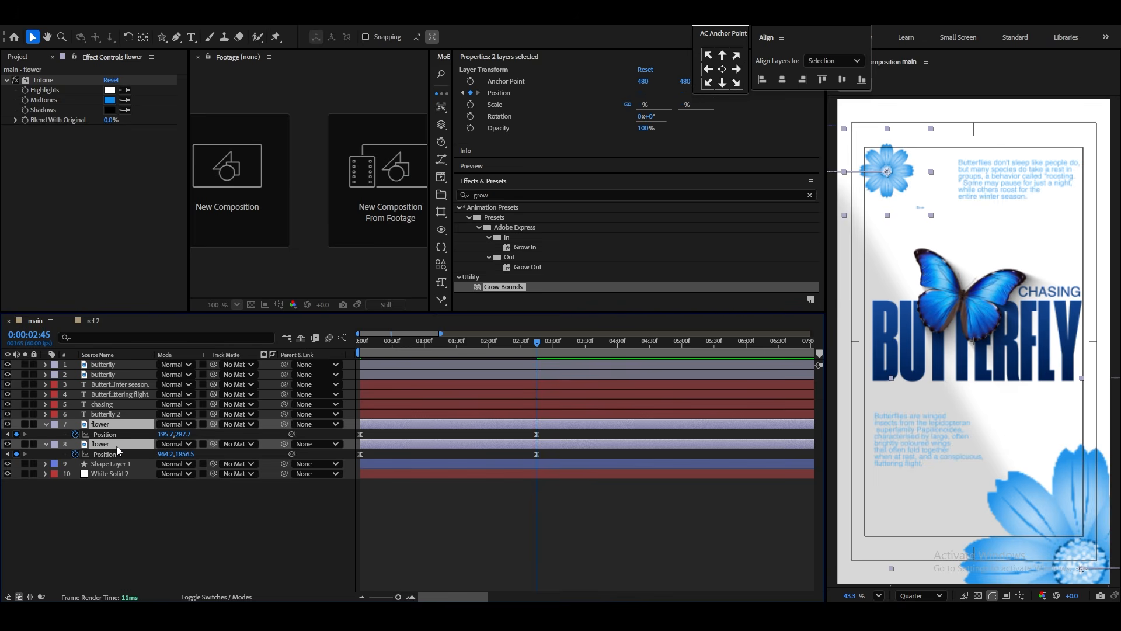
key(r)
key(alt+shift+r)
drag(536, 437, 544, 435)
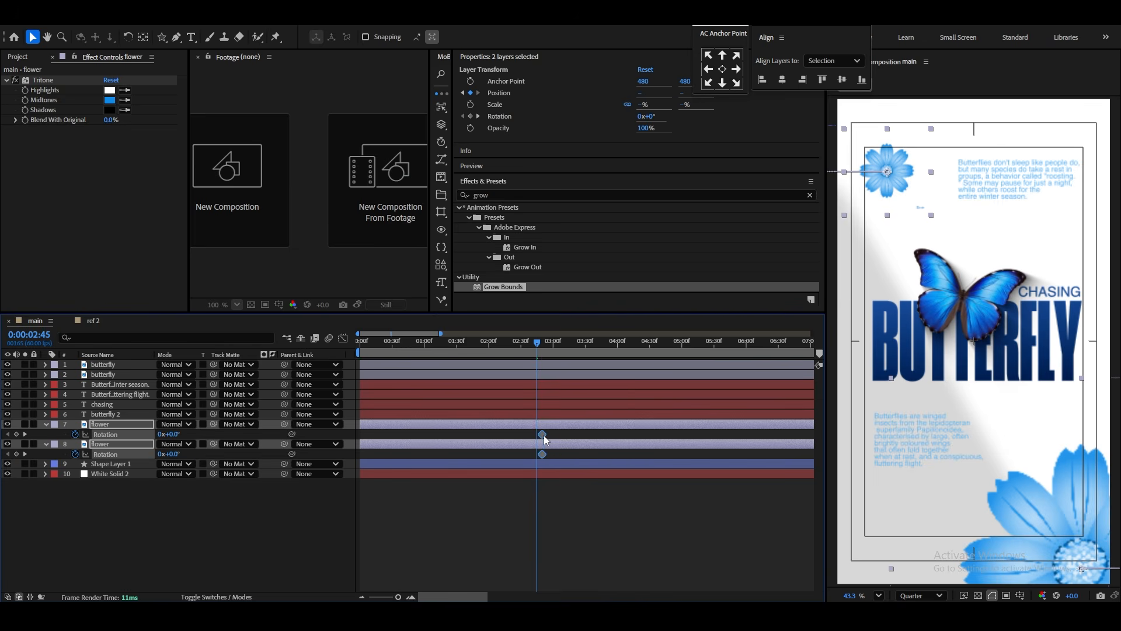
At 0:00:00:44, set the rotation of both flowers to one full revolution, 1x+0.0°.
drag(537, 343, 407, 380)
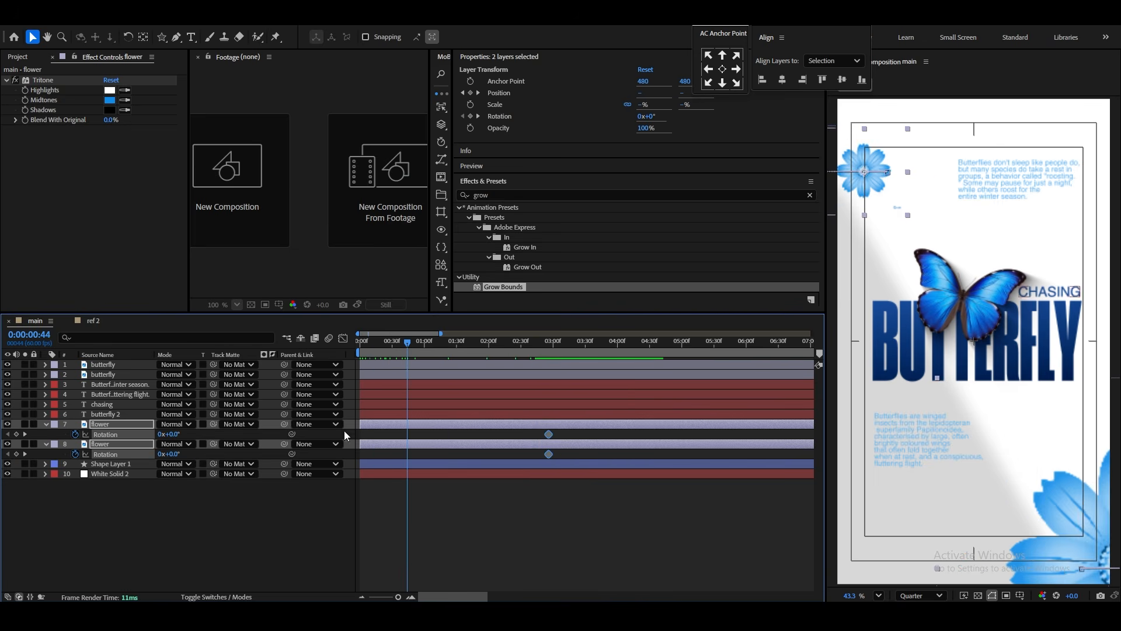
click(345, 435)
drag(173, 439, 177, 434)
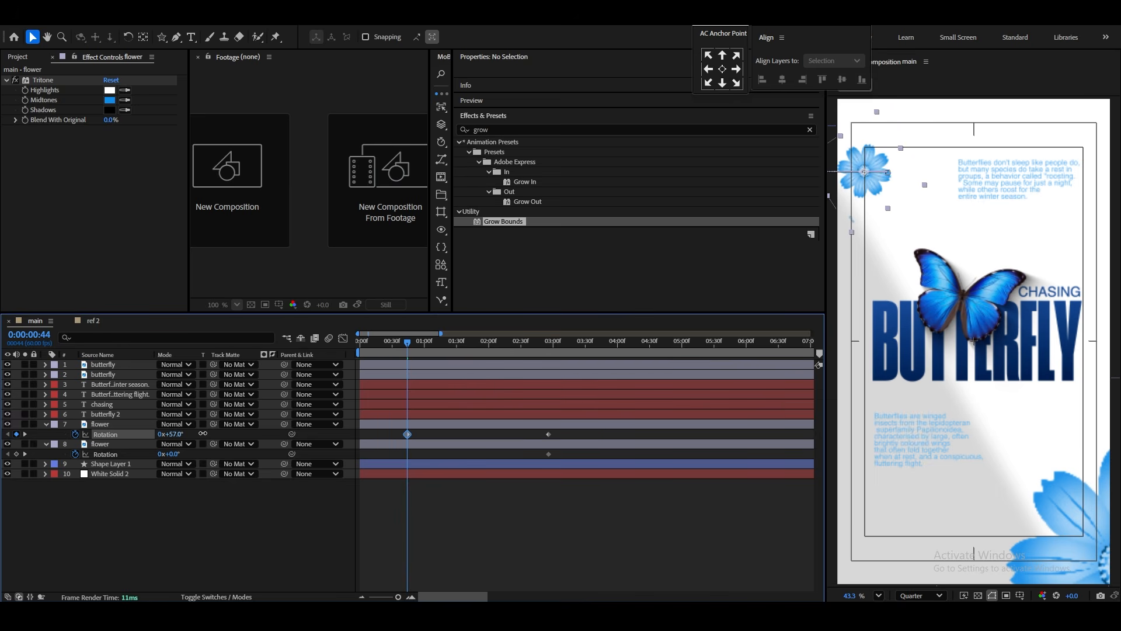
text(0)
click(201, 538)
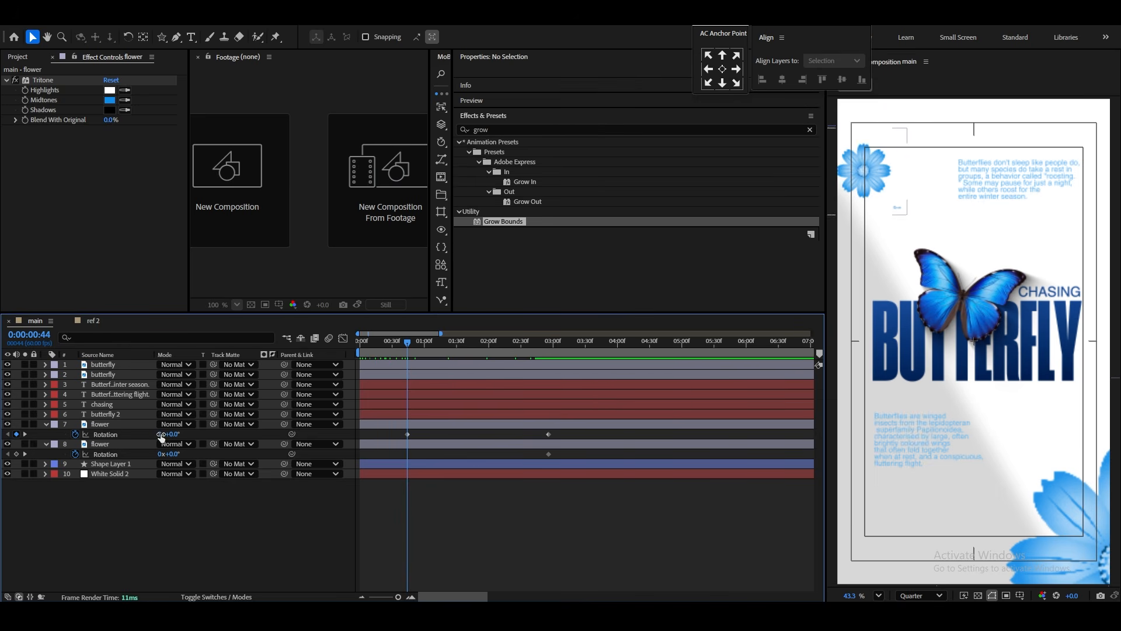
click(162, 435)
text(1)
click(223, 536)
click(161, 454)
text(1)
click(182, 533)
Shift both flowers' rotation keyframes earlier so the spin begins at 0:00:00:00, and preview from the start.
drag(566, 439, 360, 459)
drag(408, 342, 358, 344)
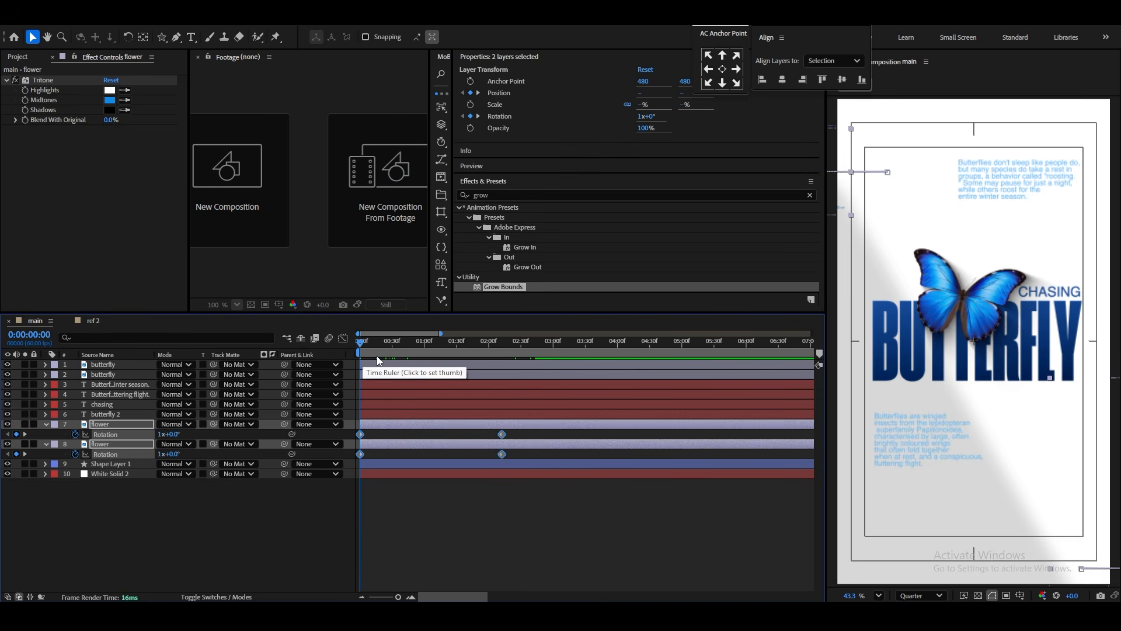
key(space)
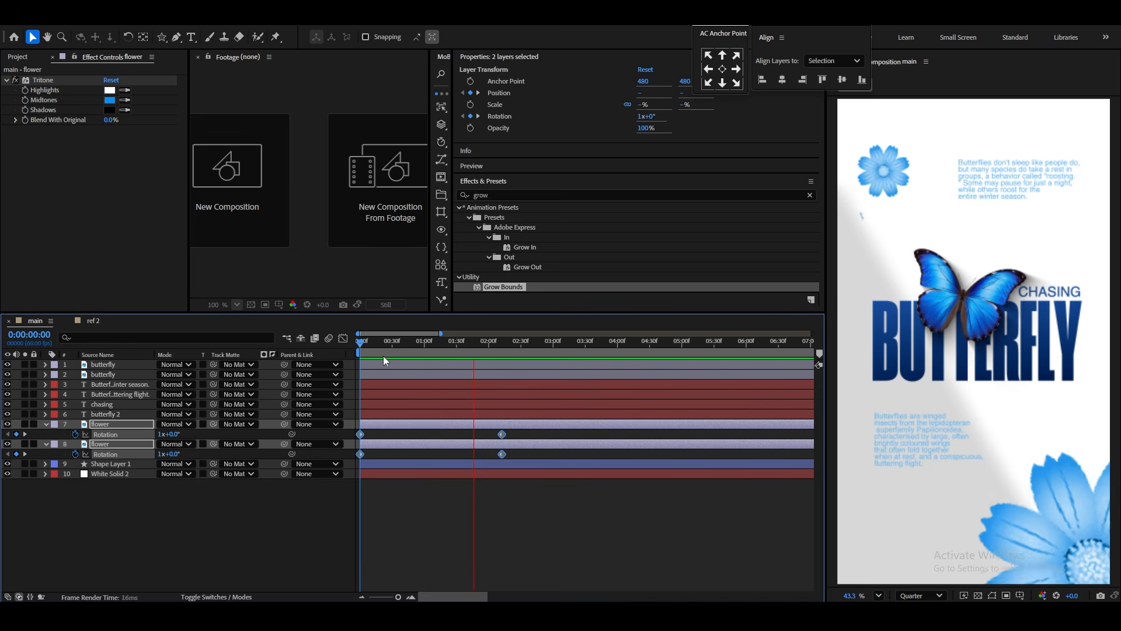
key(space)
Move both flowers' ending rotation keyframes out to about 0:00:06:15 and preview the slower spin.
drag(520, 430, 763, 473)
key(space)
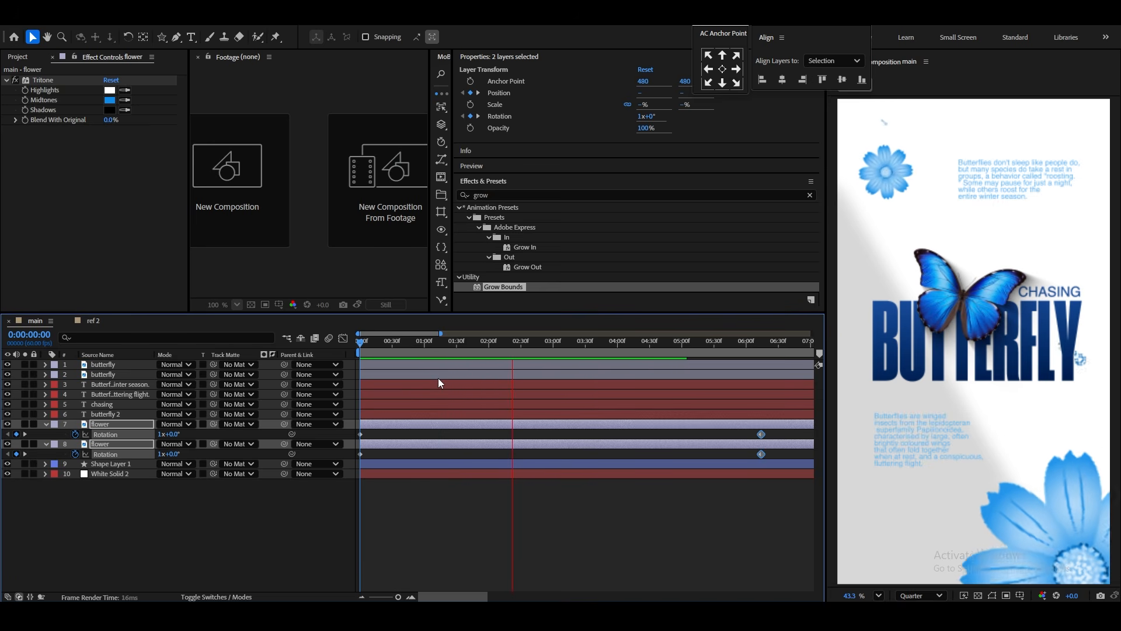
key(space)
At 0:00:03:02, hide the large flower's stray mark below the title with an inverted rectangular mask on its layer.
mouse_move(553, 351)
mouse_down()
mouse_move(521, 352)
mouse_move(558, 350)
mouse_up()
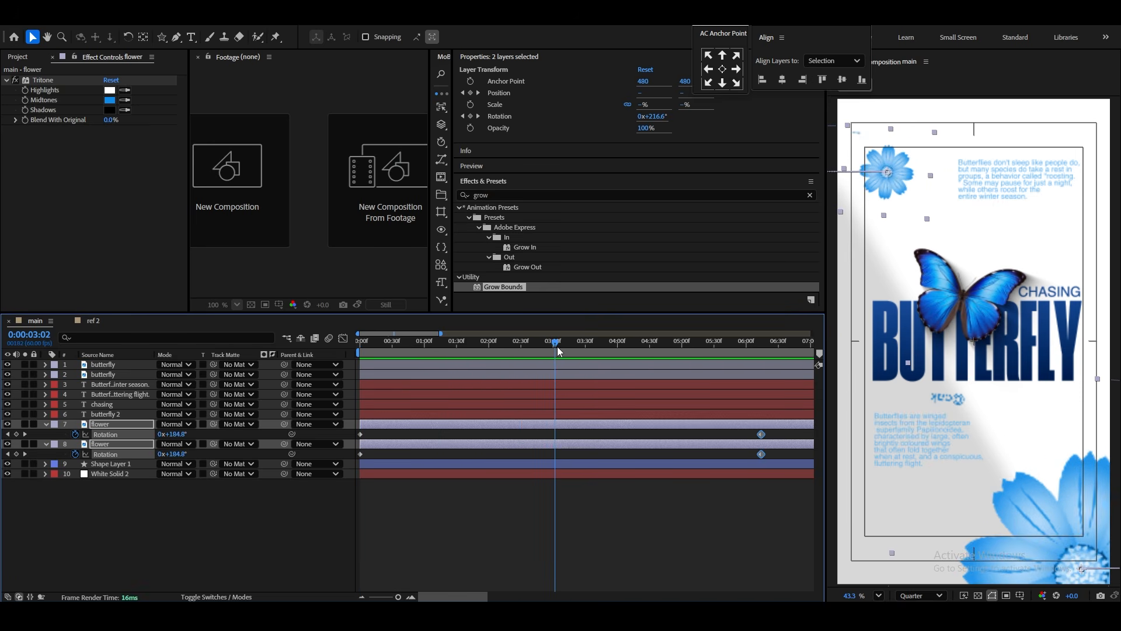
click(47, 424)
click(48, 433)
click(46, 425)
click(118, 494)
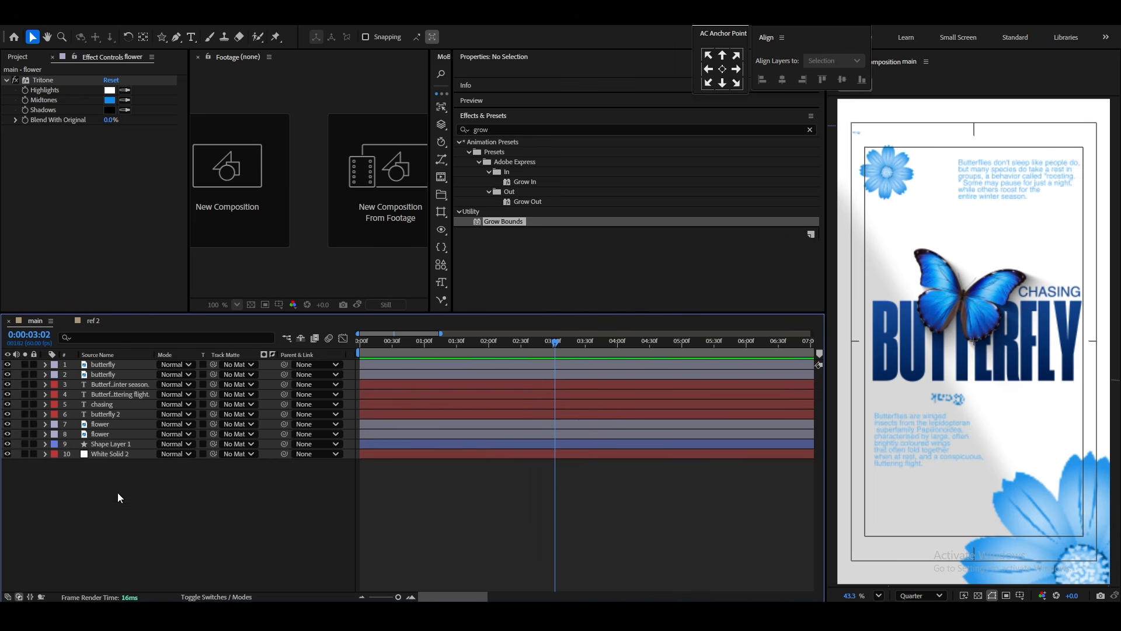
click(1021, 465)
drag(162, 39, 175, 36)
drag(913, 371, 982, 413)
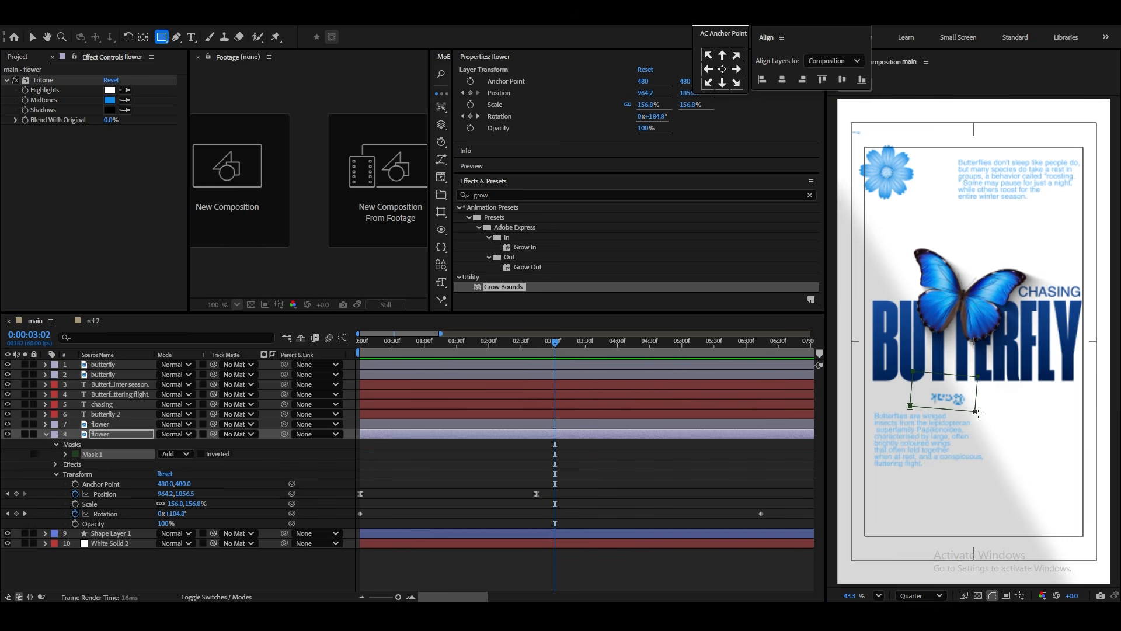
click(201, 455)
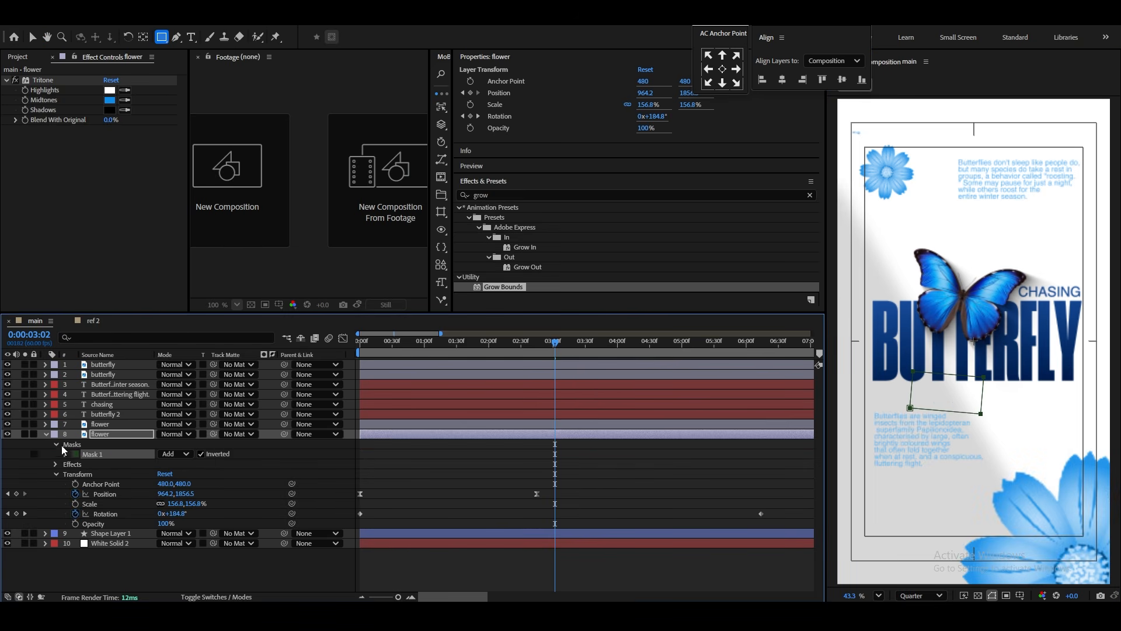
click(46, 435)
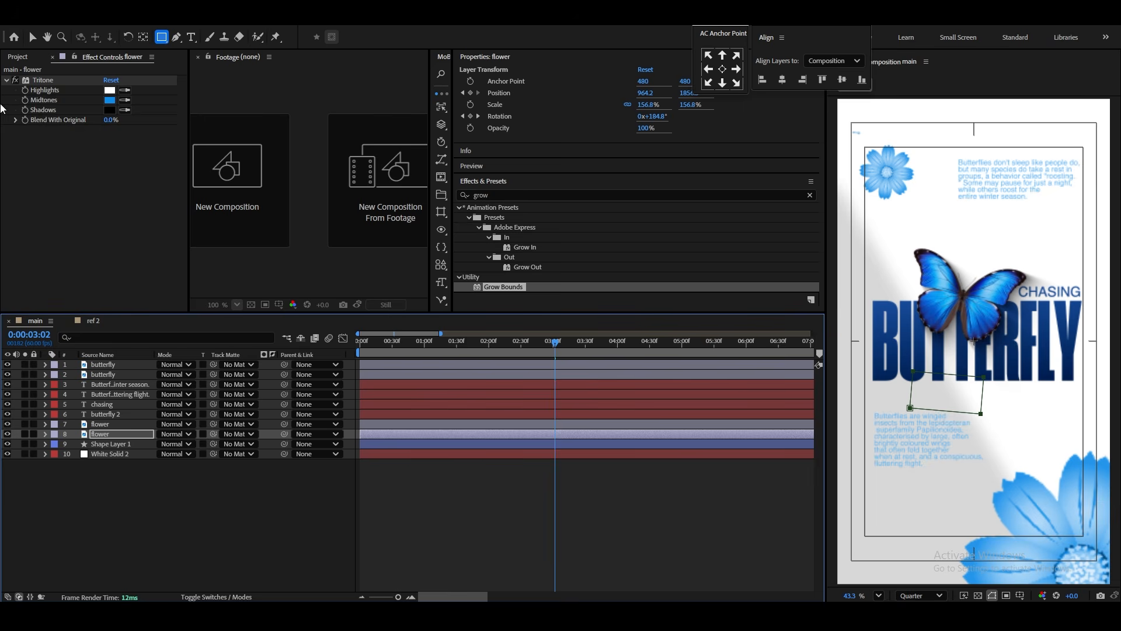
Hide the small flower's stray mark with an inverted rectangular mask around it, and preview the animation.
click(33, 38)
click(108, 426)
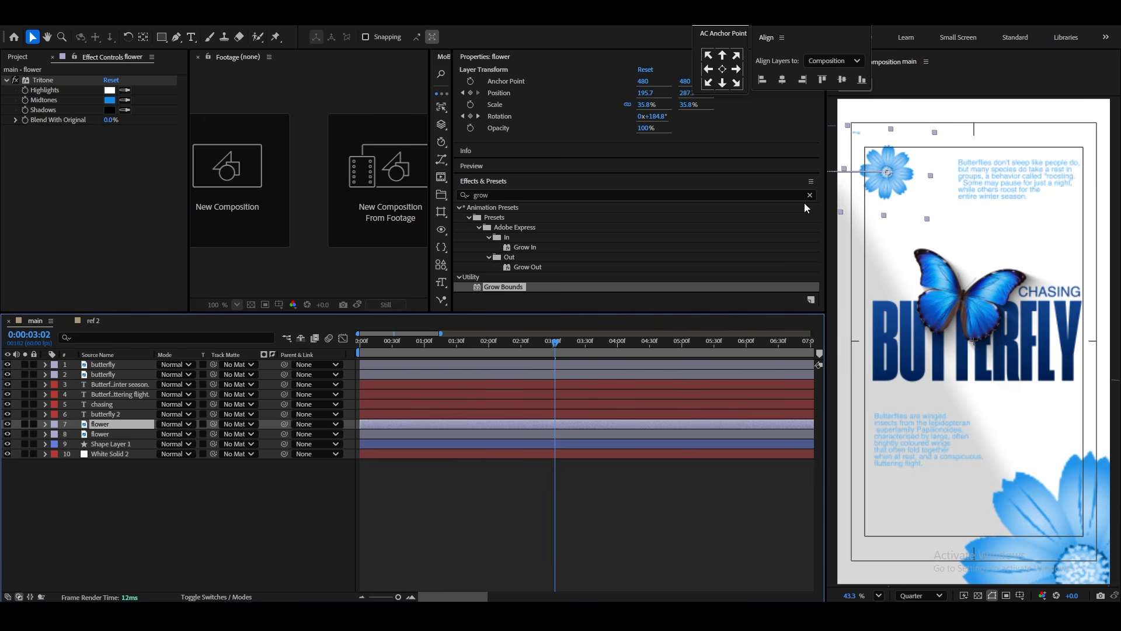
click(161, 37)
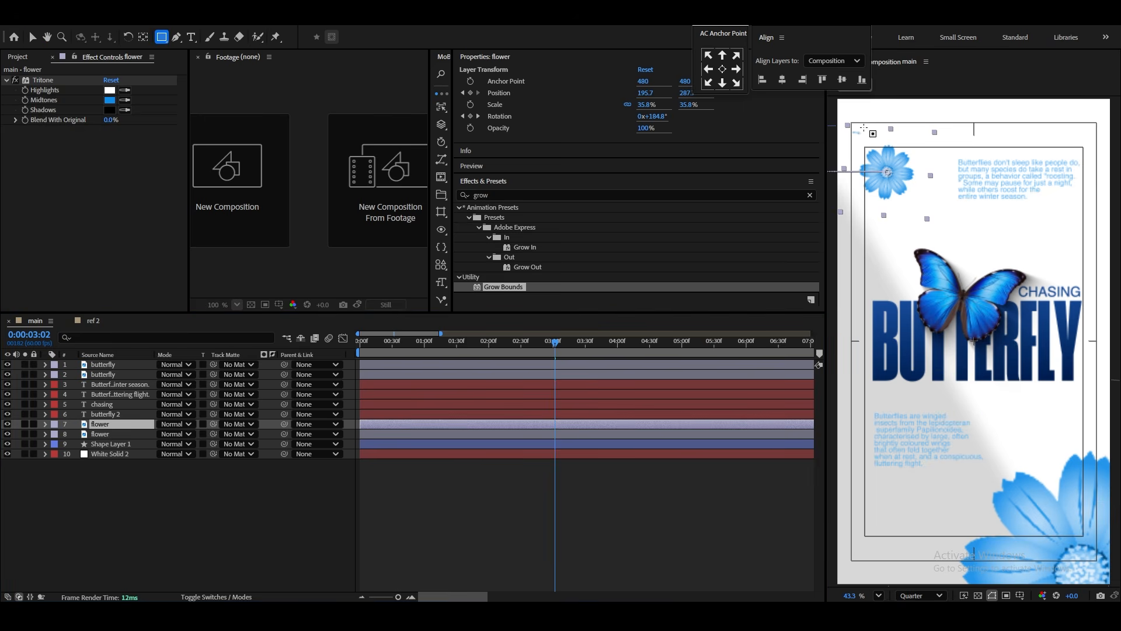
drag(841, 122, 871, 139)
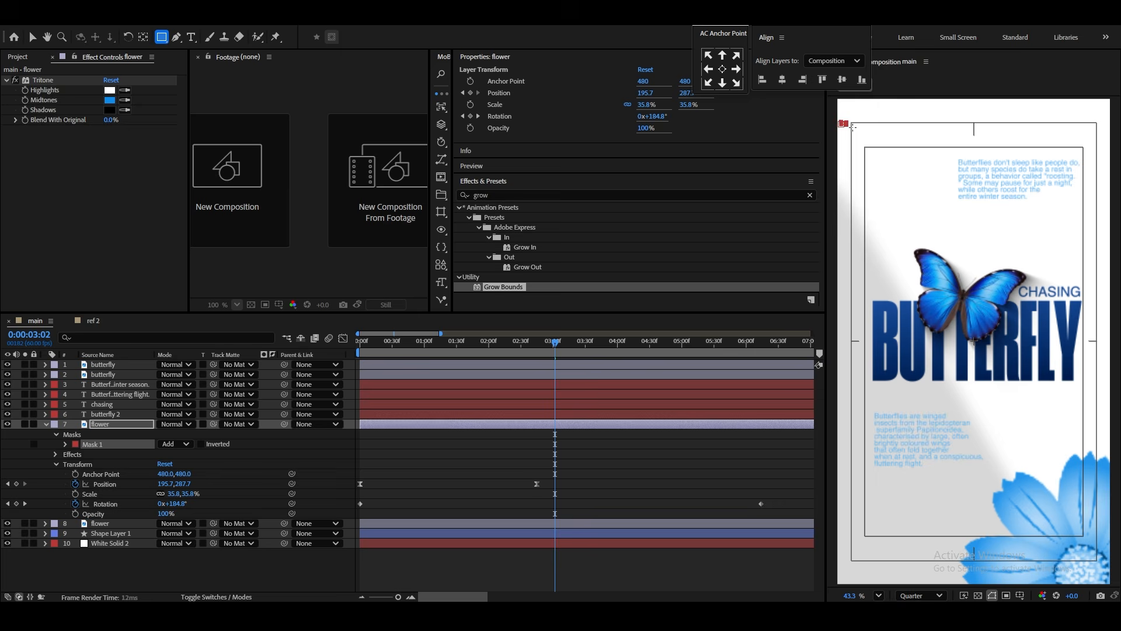
click(201, 444)
key(space)
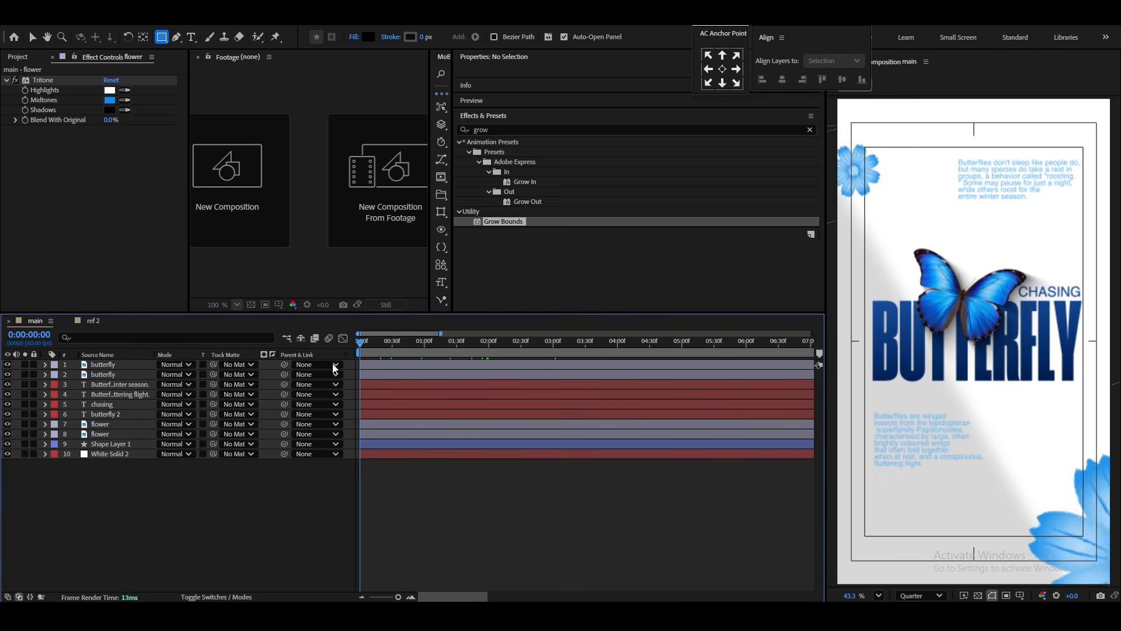
Parent the butterfly's shadow layer to the main butterfly layer.
click(512, 341)
click(32, 37)
click(96, 376)
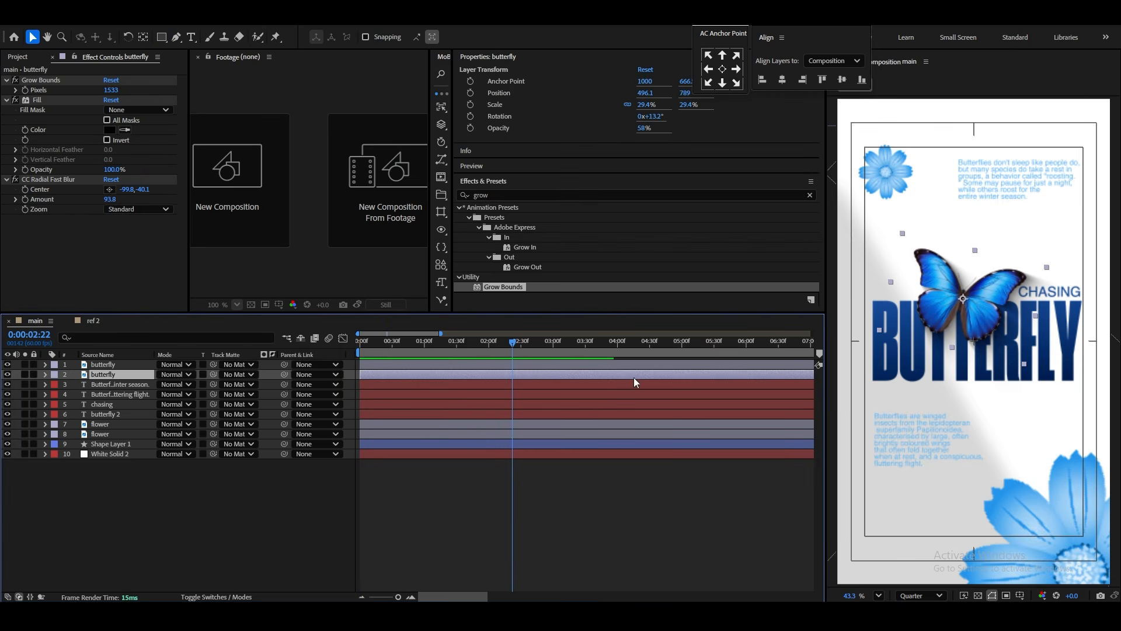
drag(111, 374, 104, 367)
Animate the main butterfly's scale from 42.9% at 0:00:00:00 down to its original size just after one second.
click(106, 365)
drag(449, 343, 391, 362)
key(Home)
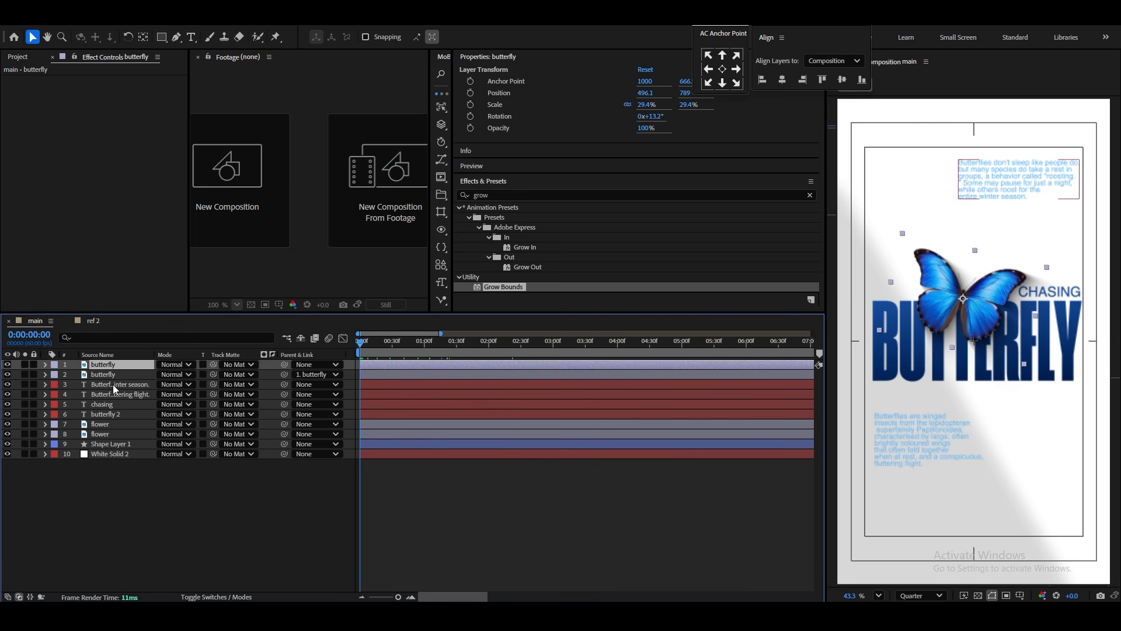
key(alt+shift+s)
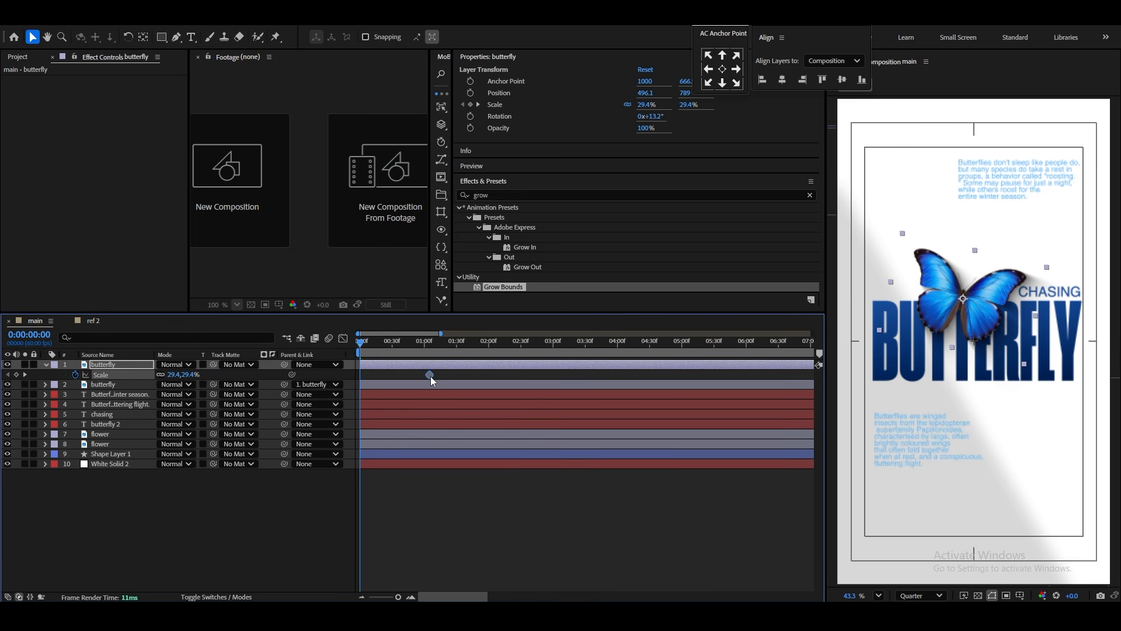
drag(185, 375, 265, 384)
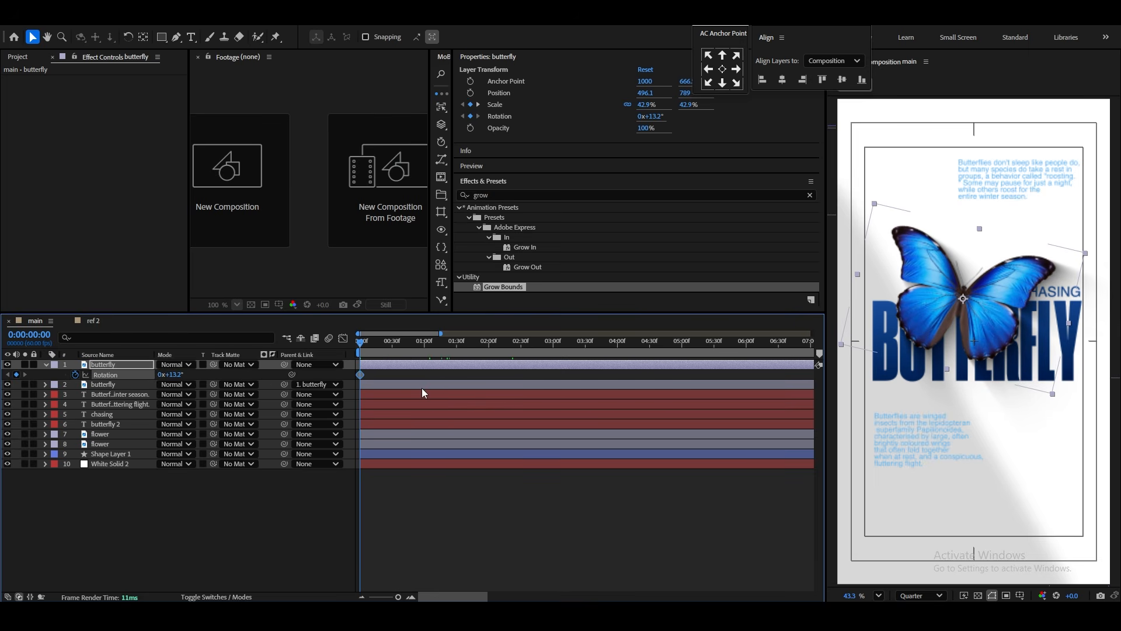
Animate the butterfly's rotation from 30.8° at the start to its original angle at the ending scale keyframe.
key(alt+shift+r)
drag(361, 385, 429, 384)
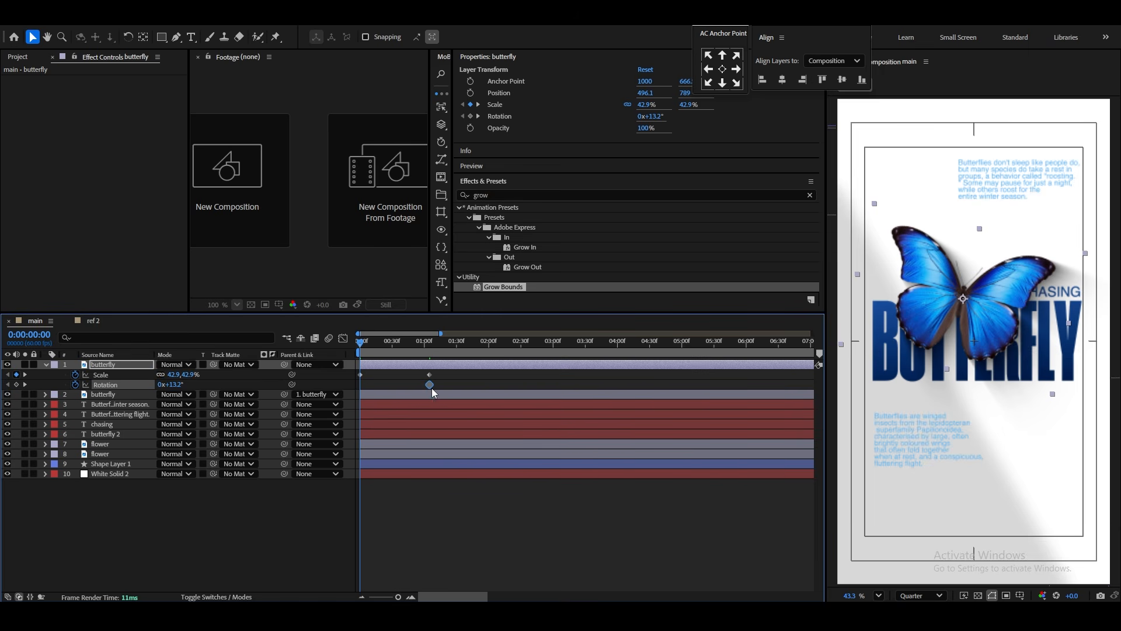
drag(170, 385, 268, 390)
Apply Easy Ease to the butterfly's scale and rotation keyframes, shape the speed graph to peak early and settle slowly, and preview.
drag(450, 374, 348, 383)
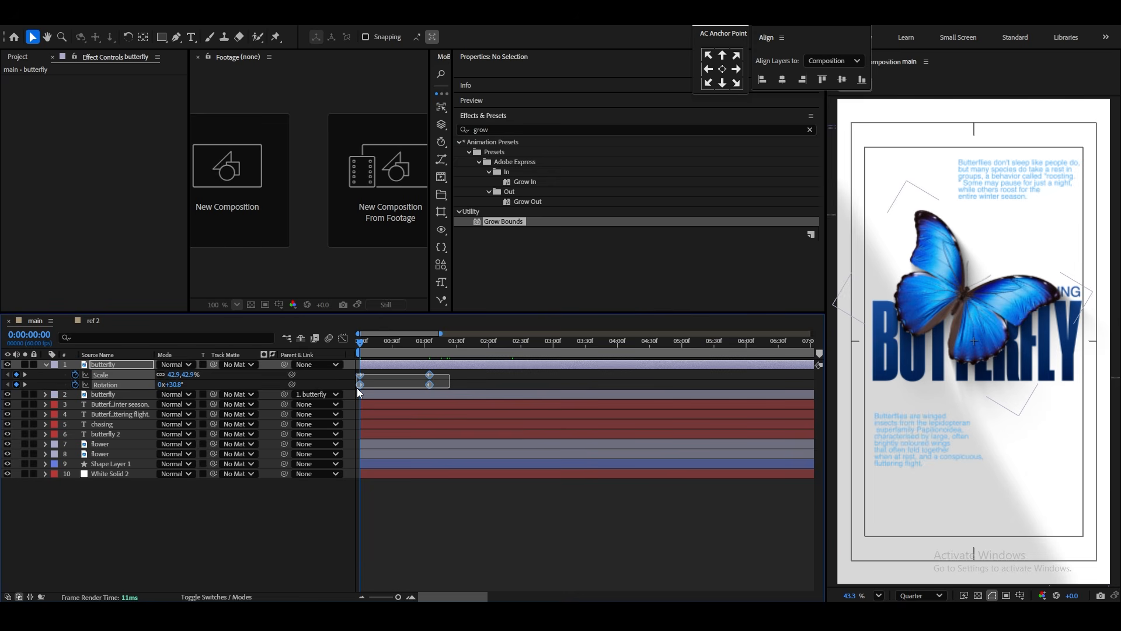
key(F9)
click(343, 339)
drag(470, 398, 383, 377)
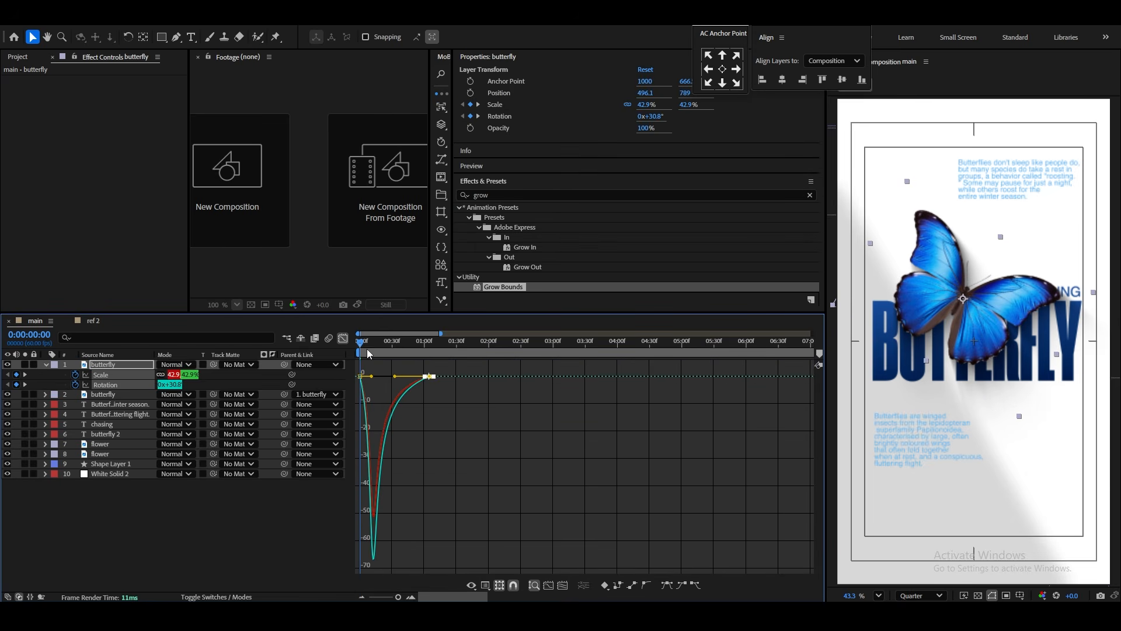
key(space)
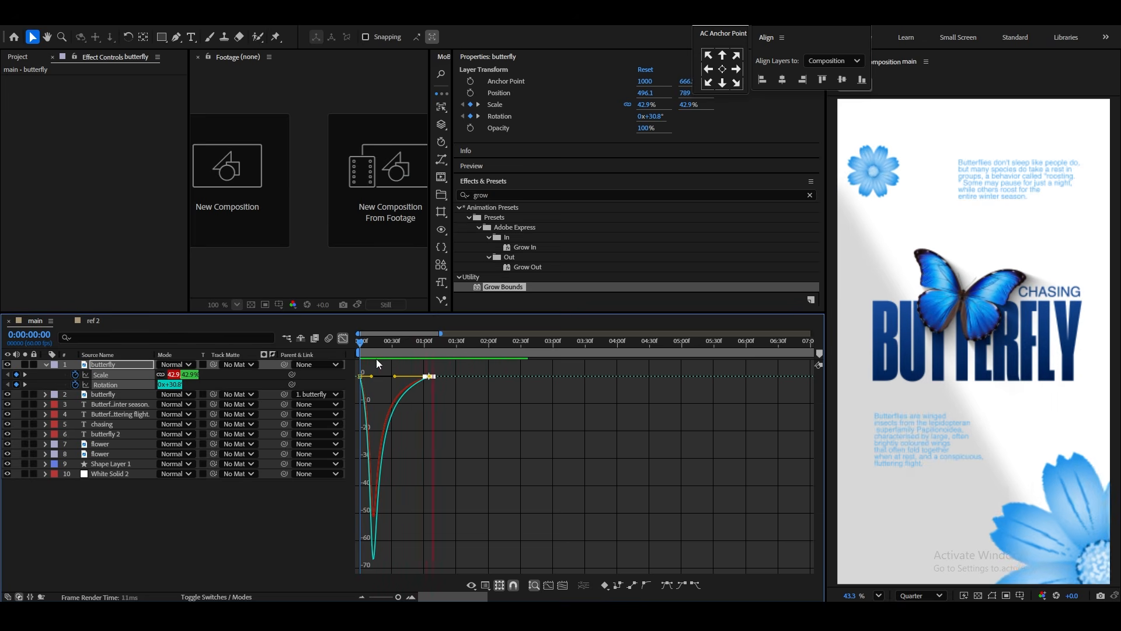
key(space)
Remove the starting ease from the butterfly's scale and rotation in the speed graph, preview, and return to the keyframe view.
drag(383, 369, 330, 355)
key(space)
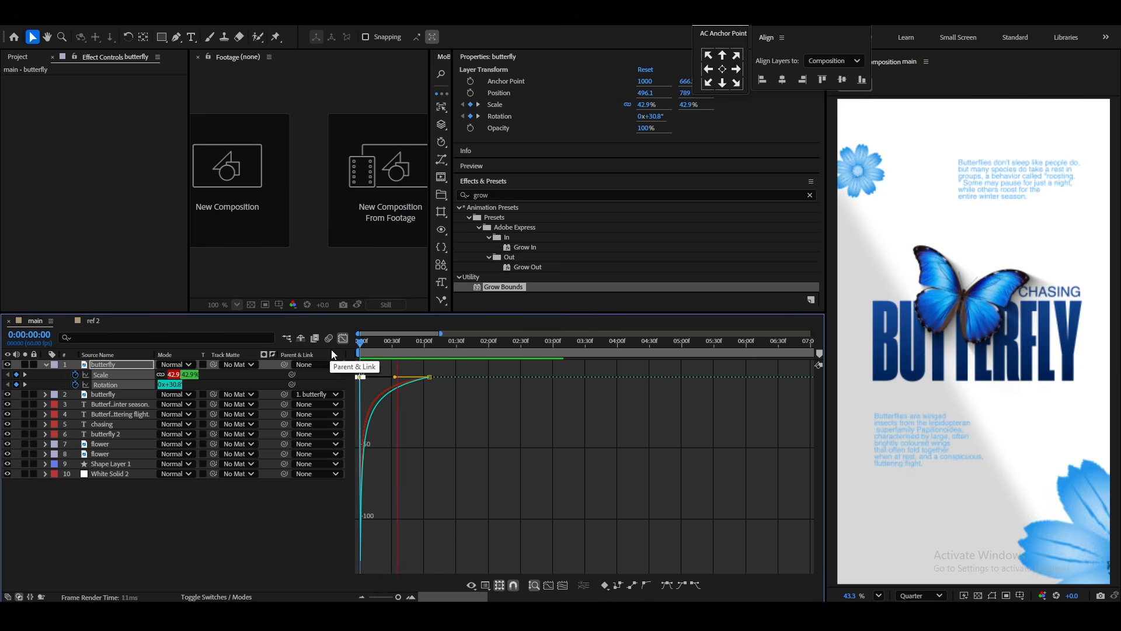
key(space)
key(shift+F3)
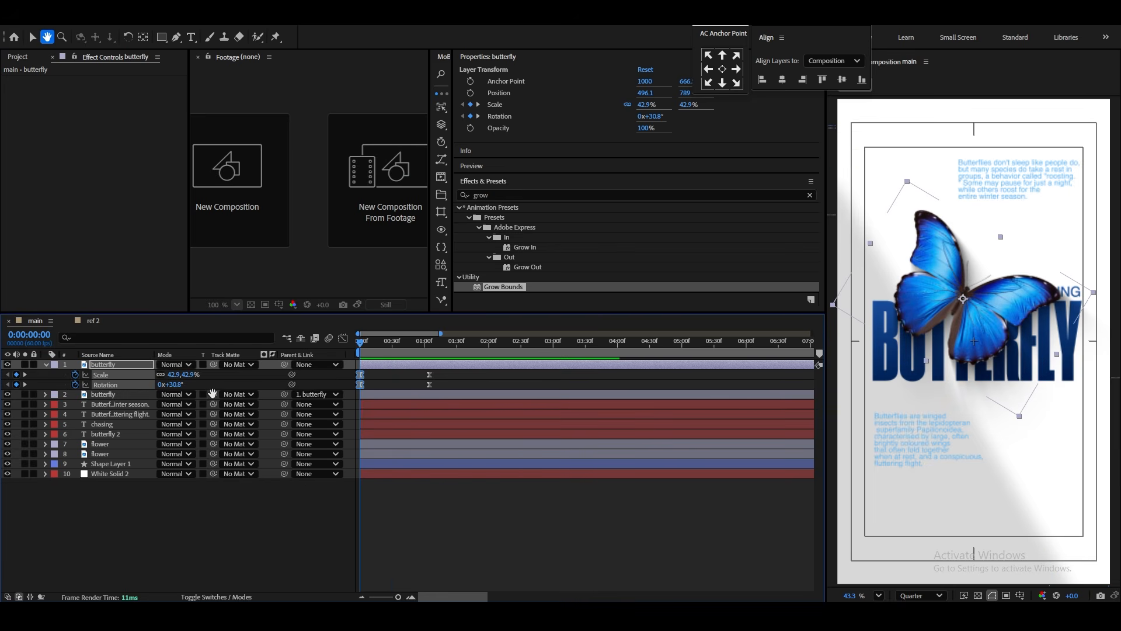
Set the butterfly's starting rotation to 22.6°, preview the result, and collapse the layer's properties.
click(32, 37)
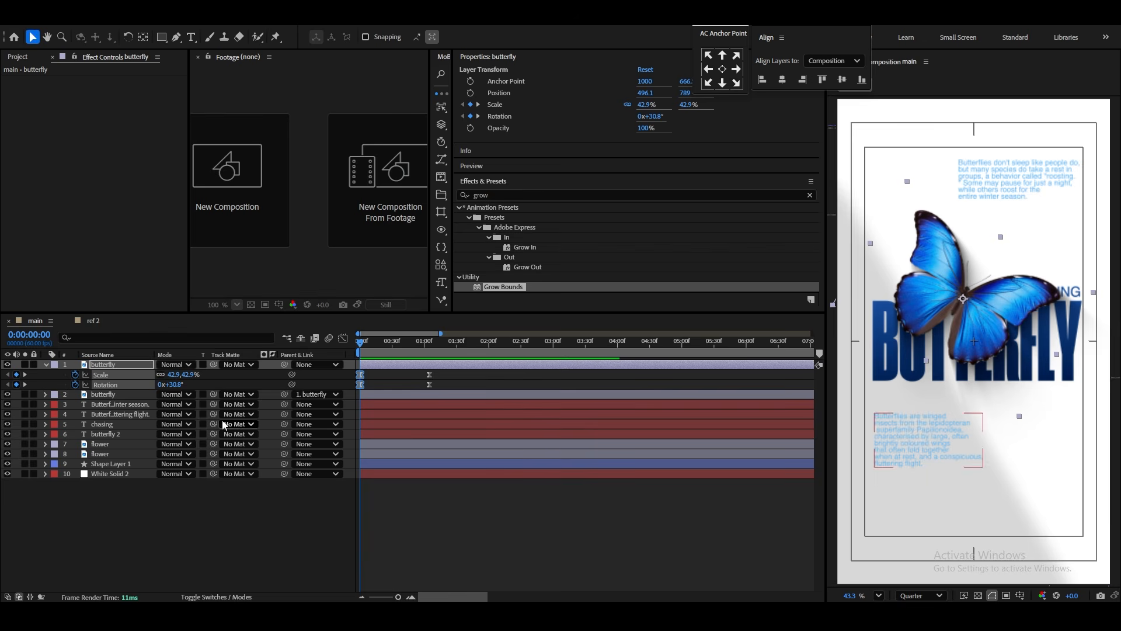
drag(171, 384, 142, 402)
key(space)
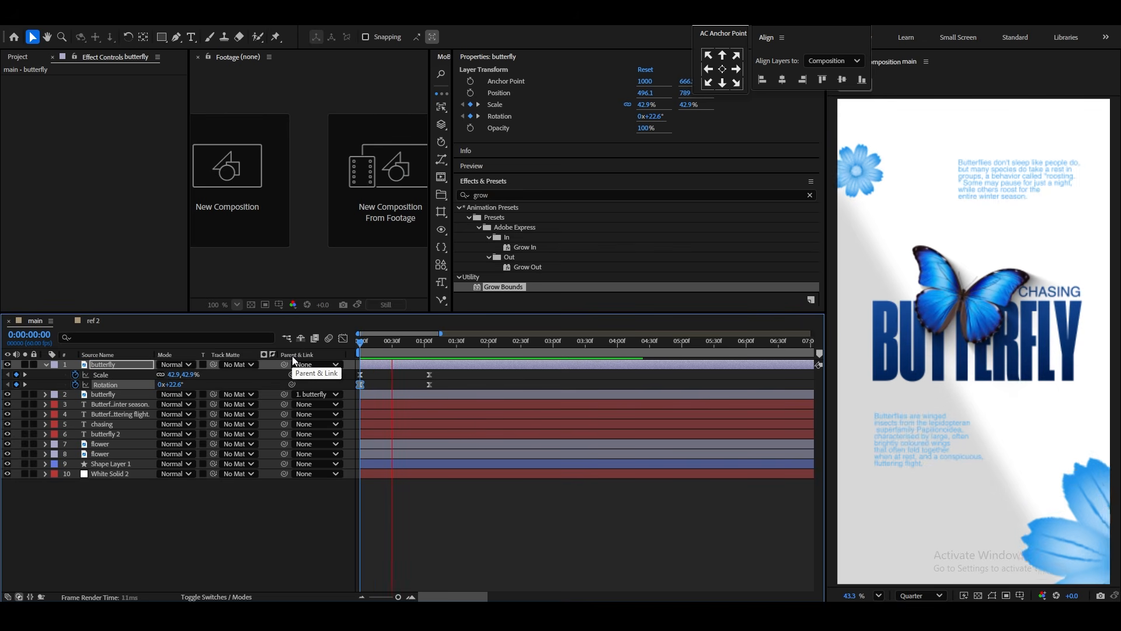
click(45, 365)
Add an Opacity text animator to the butterfly 2 title layer and set its opacity to 0%.
click(104, 414)
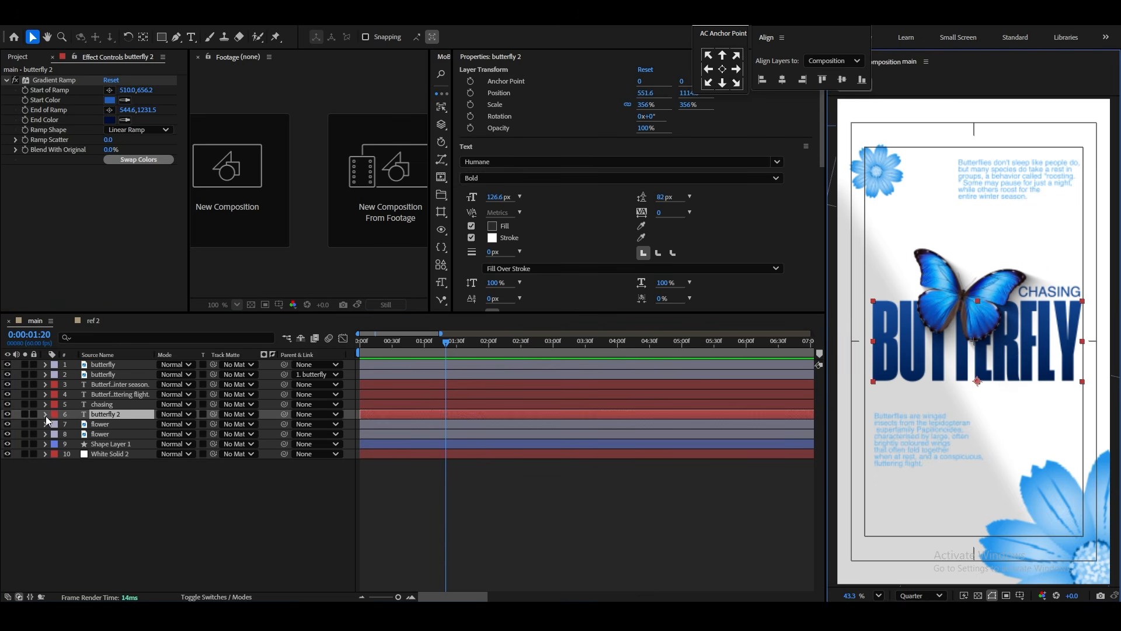
click(46, 414)
click(271, 425)
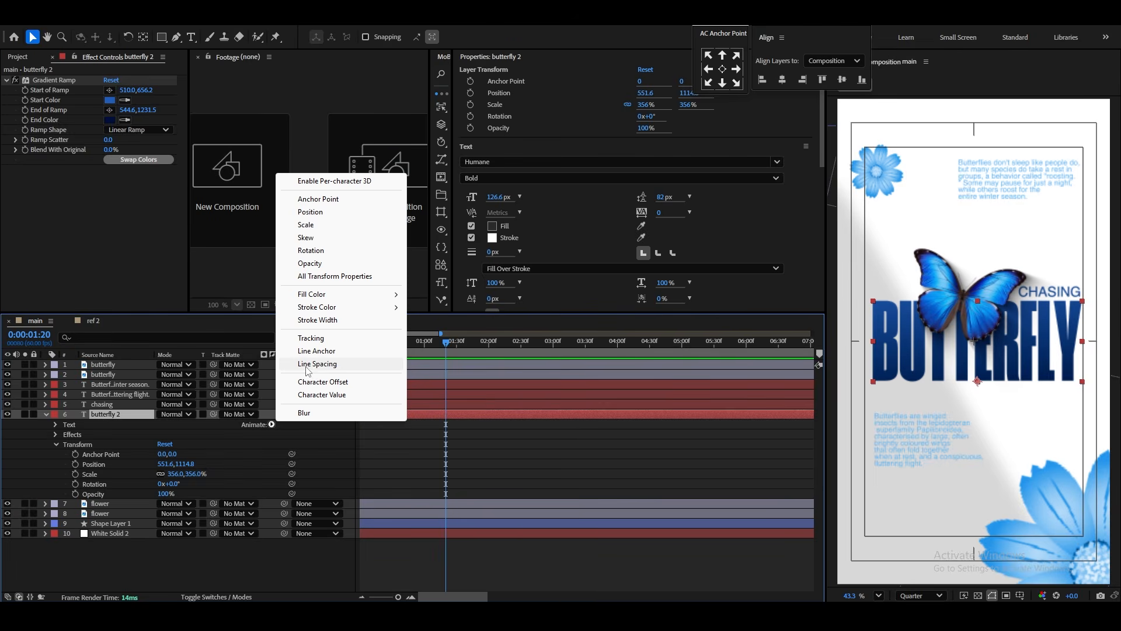
click(310, 264)
drag(160, 485, 2, 490)
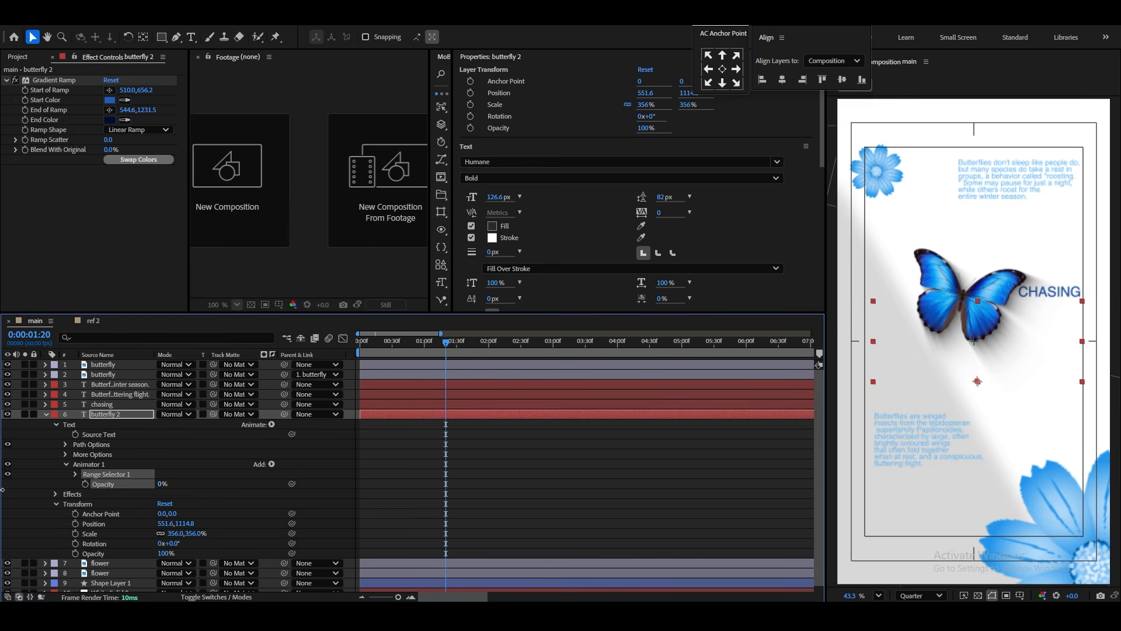
Animate the title's Range Selector offset from -100% at about 0:00:00:45 to 100% at 0:00:01:20, and expand its Advanced settings.
click(75, 475)
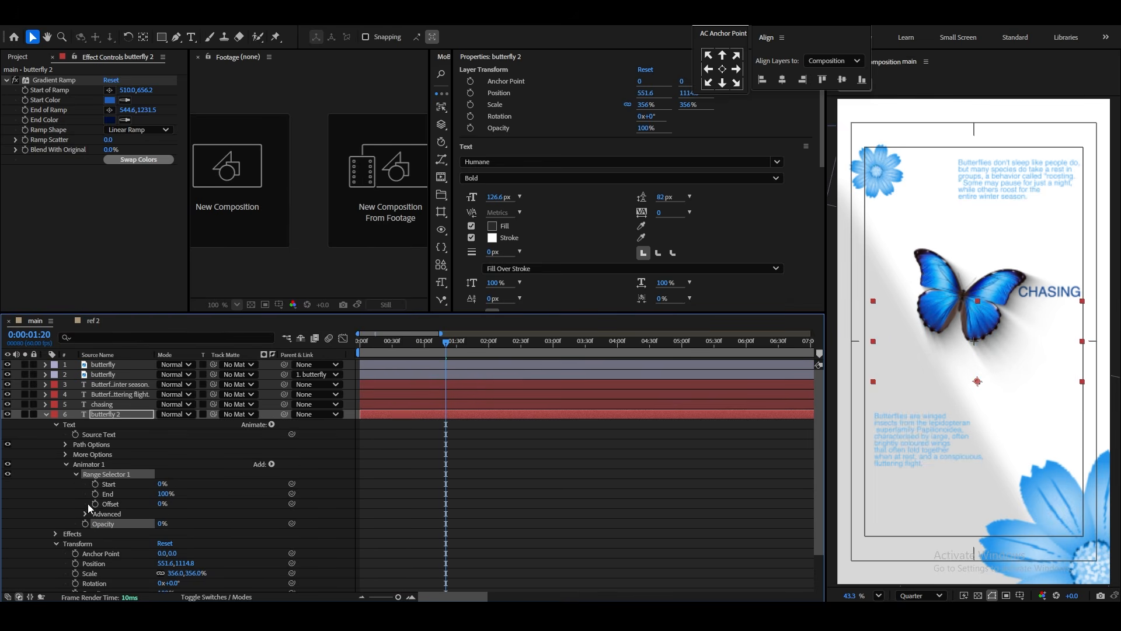
drag(160, 504, 66, 517)
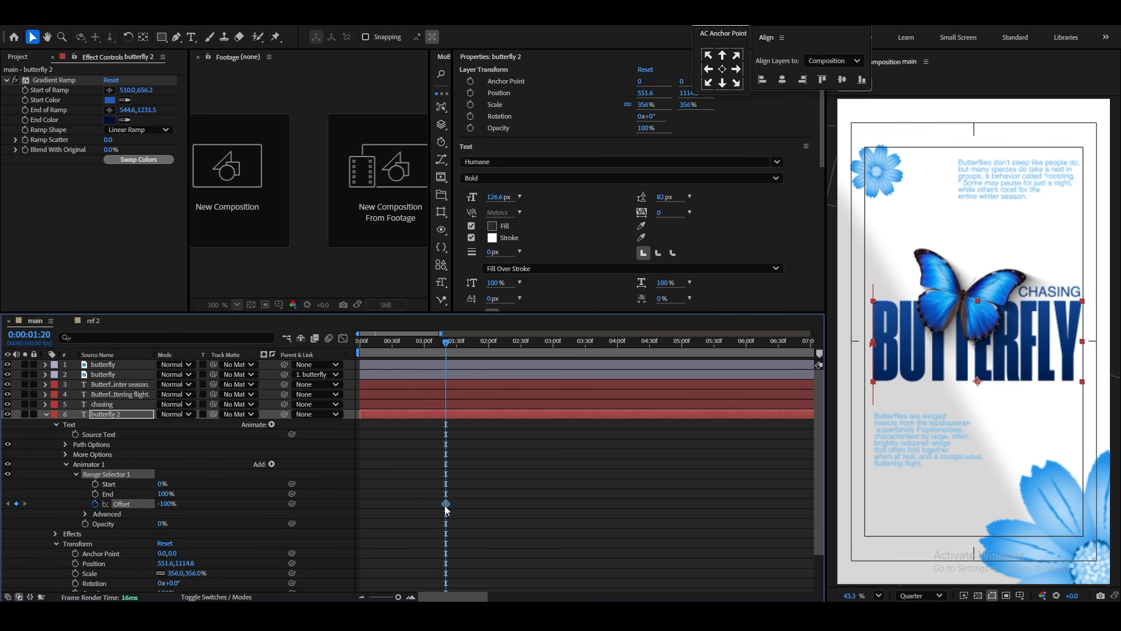
drag(447, 505, 409, 510)
drag(169, 508, 291, 504)
click(85, 514)
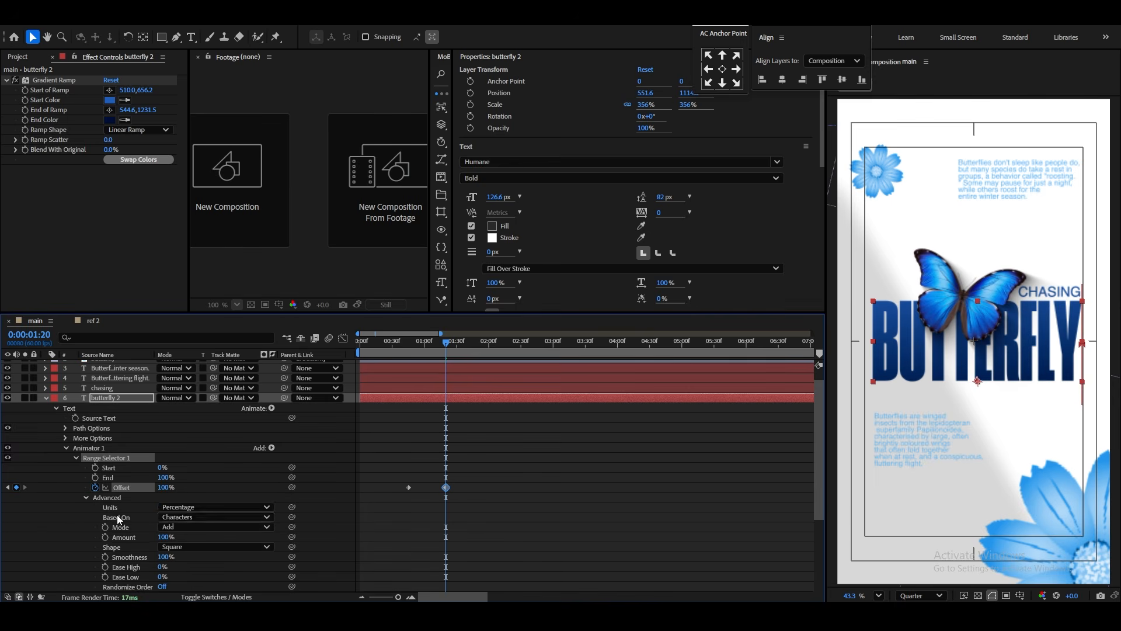
Base the title's range selector on Words with a Ramp Up shape, Ease High -50% and Ease Low 100%.
click(194, 519)
click(187, 556)
scroll(252, 487, down, 1)
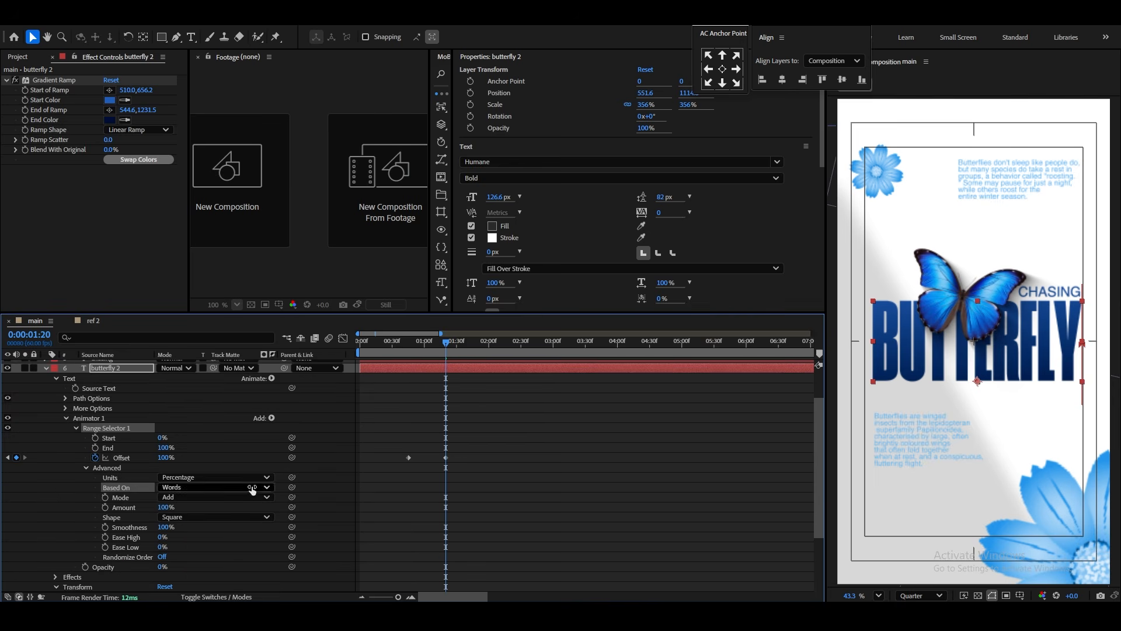
click(202, 517)
click(186, 539)
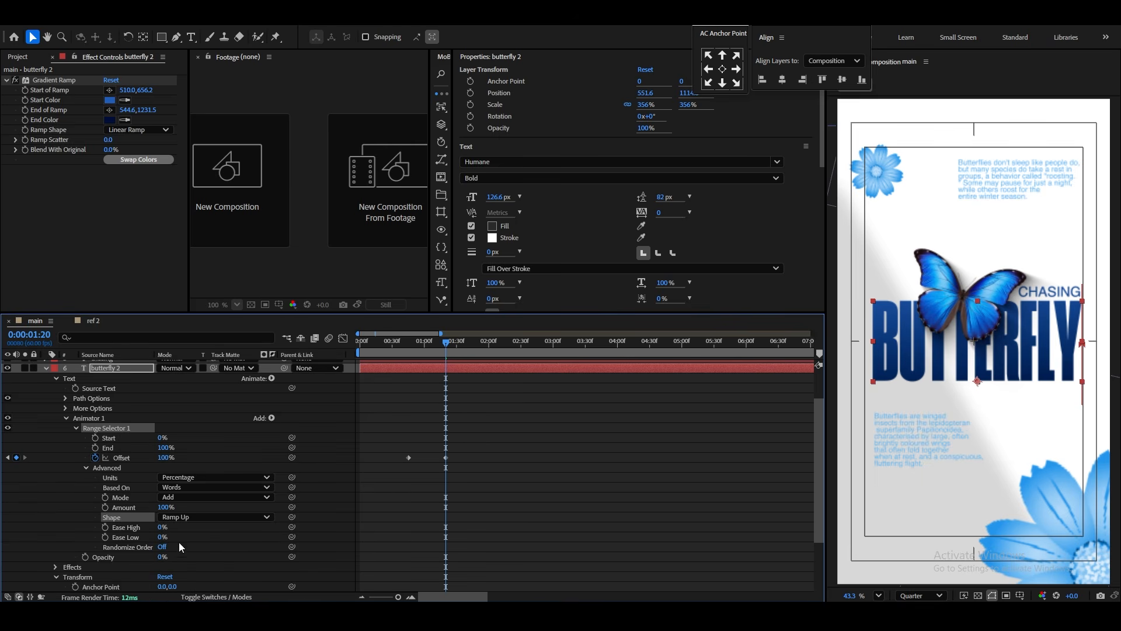
drag(161, 527, 152, 530)
drag(138, 537, 149, 541)
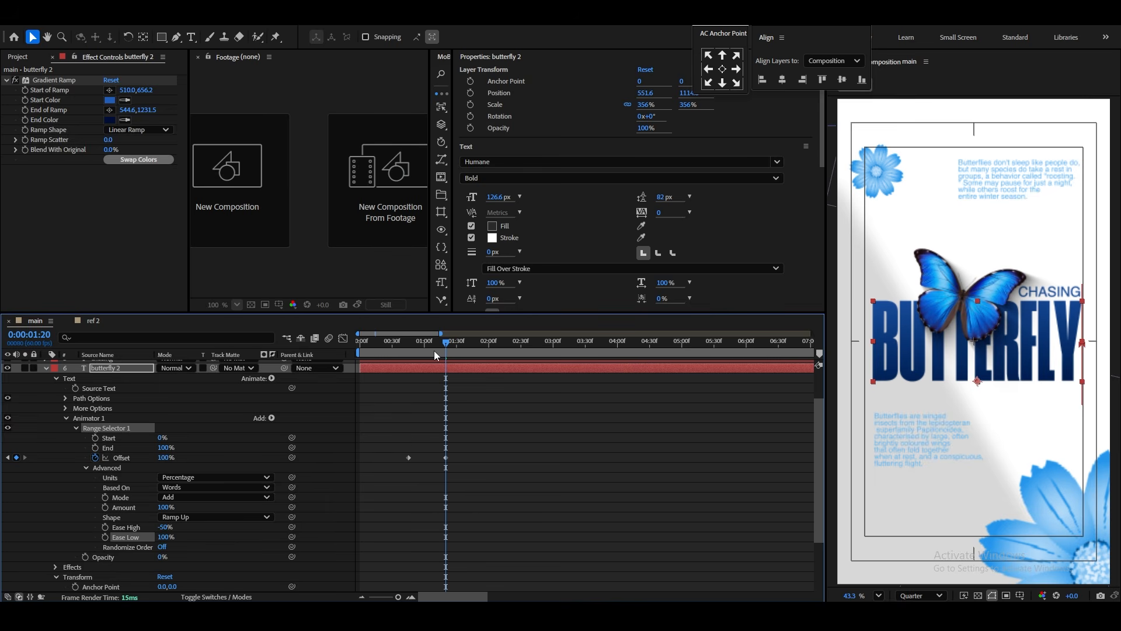
Add a Blur property of 30 to the title's text animator and preview the reveal from 0:00:00:45.
click(271, 419)
mouse_move(298, 423)
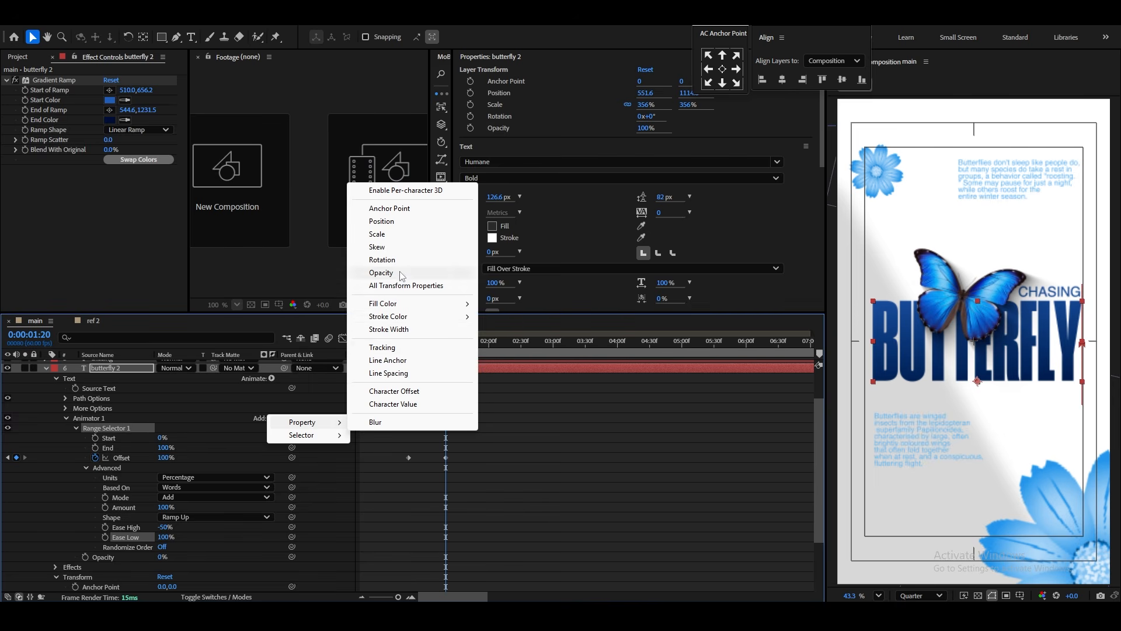
click(377, 422)
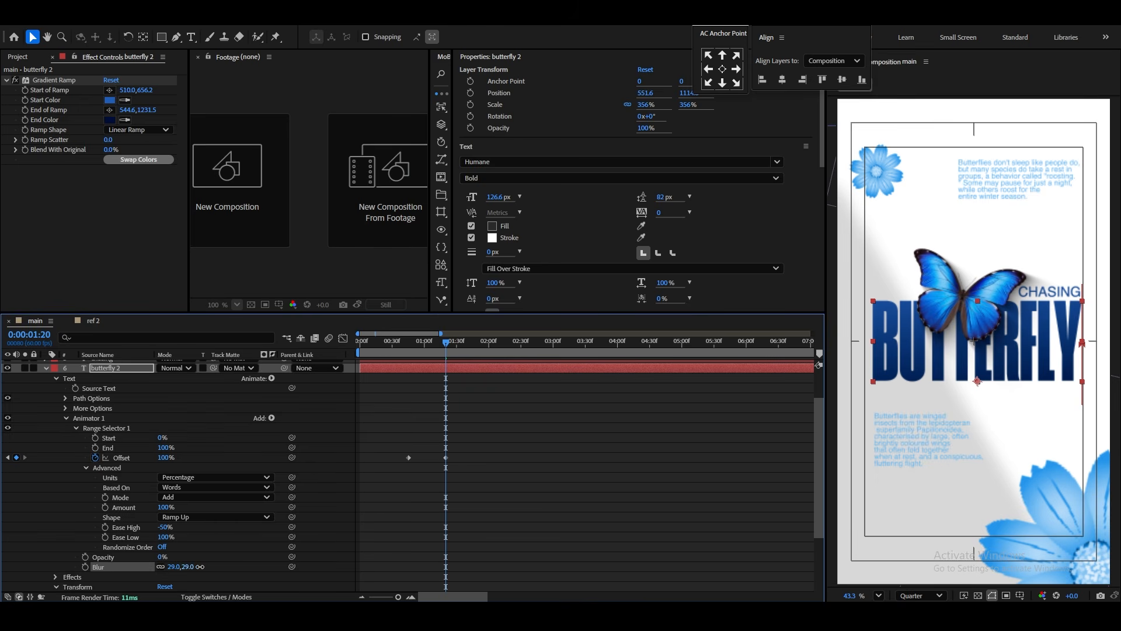
drag(445, 343, 407, 360)
key(space)
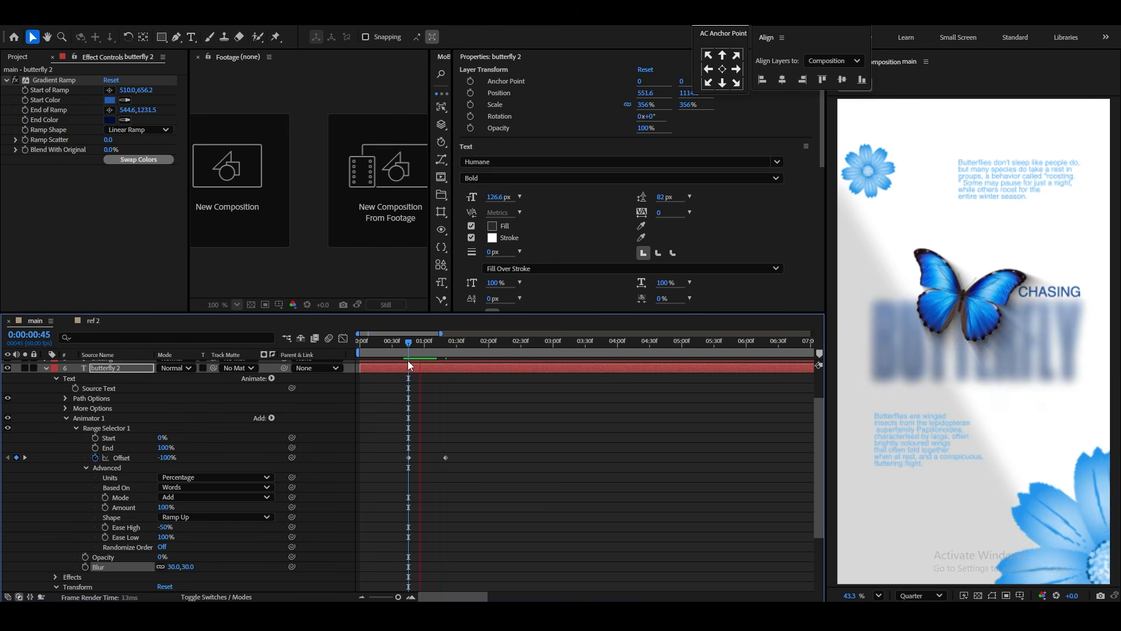
click(408, 361)
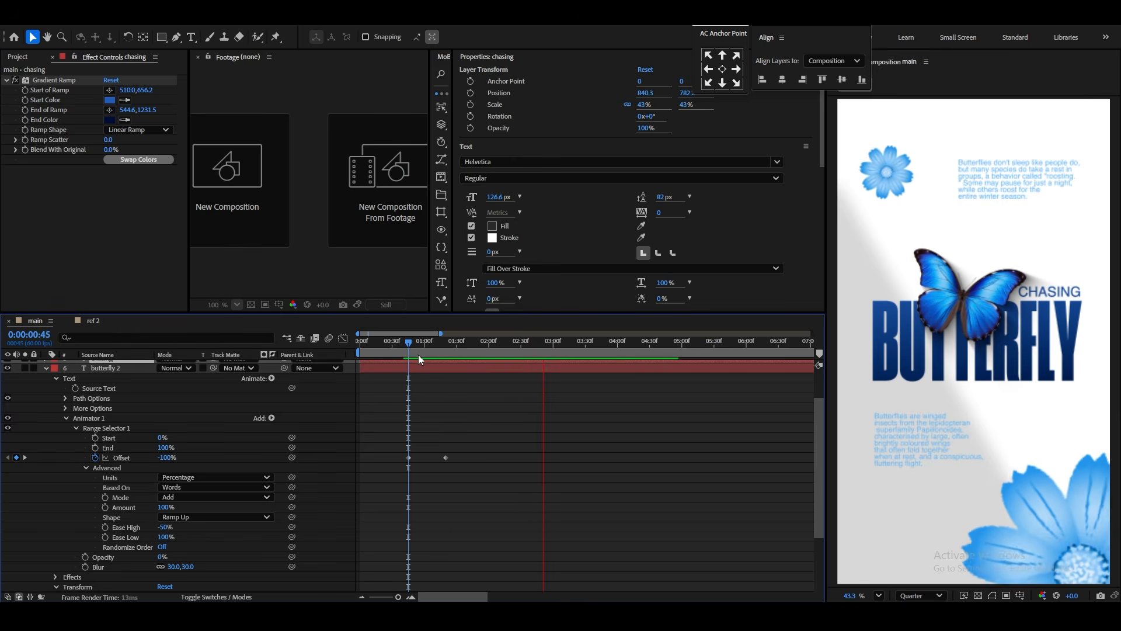
click(416, 353)
Base the title's range selector on Characters, check the reveal, and raise the animator's blur to about 39.5.
click(182, 489)
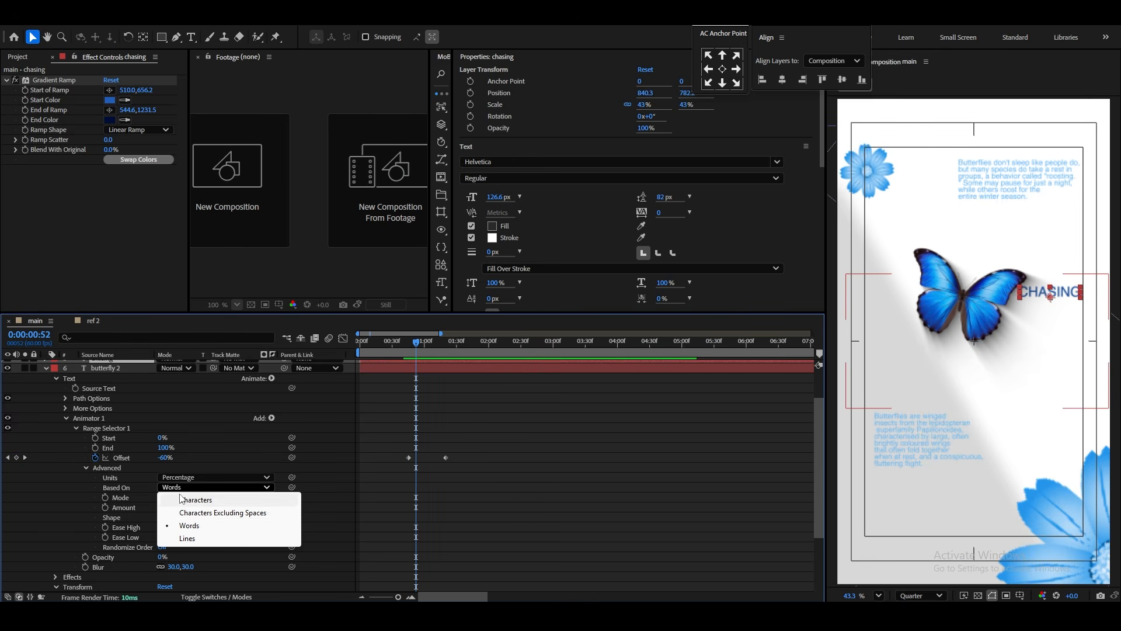
click(266, 498)
click(398, 352)
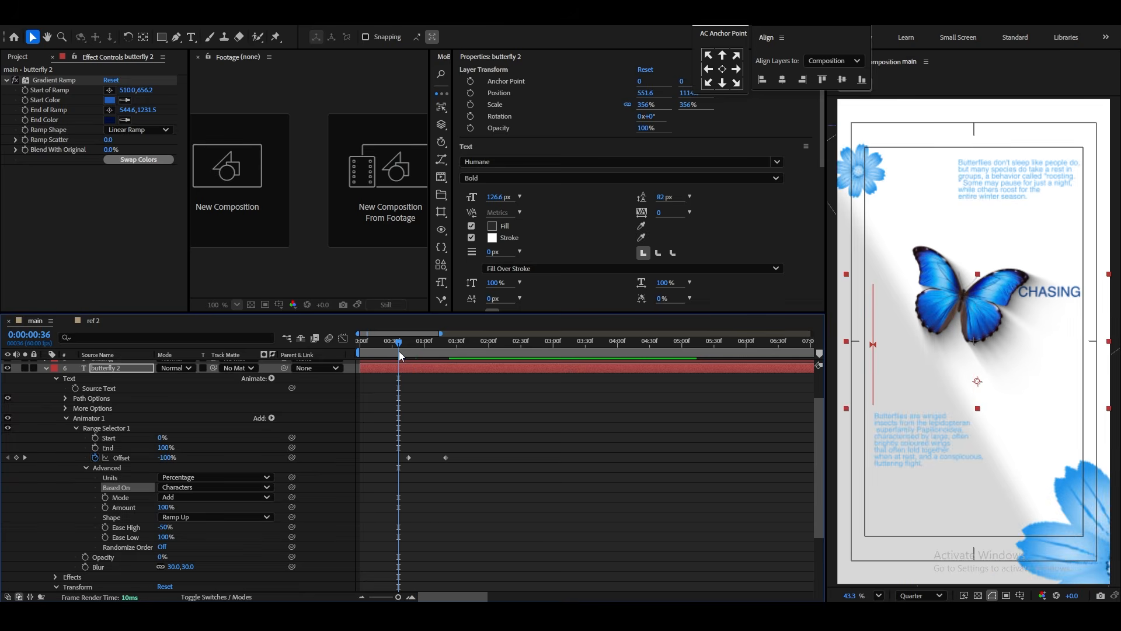
drag(398, 351, 416, 353)
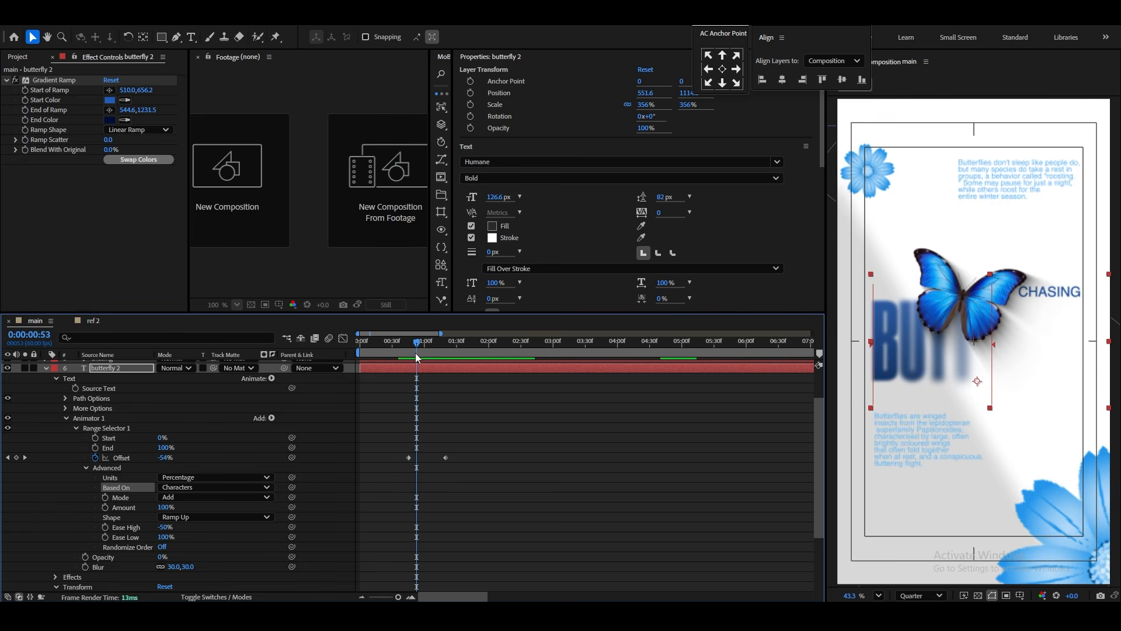
drag(190, 566, 211, 565)
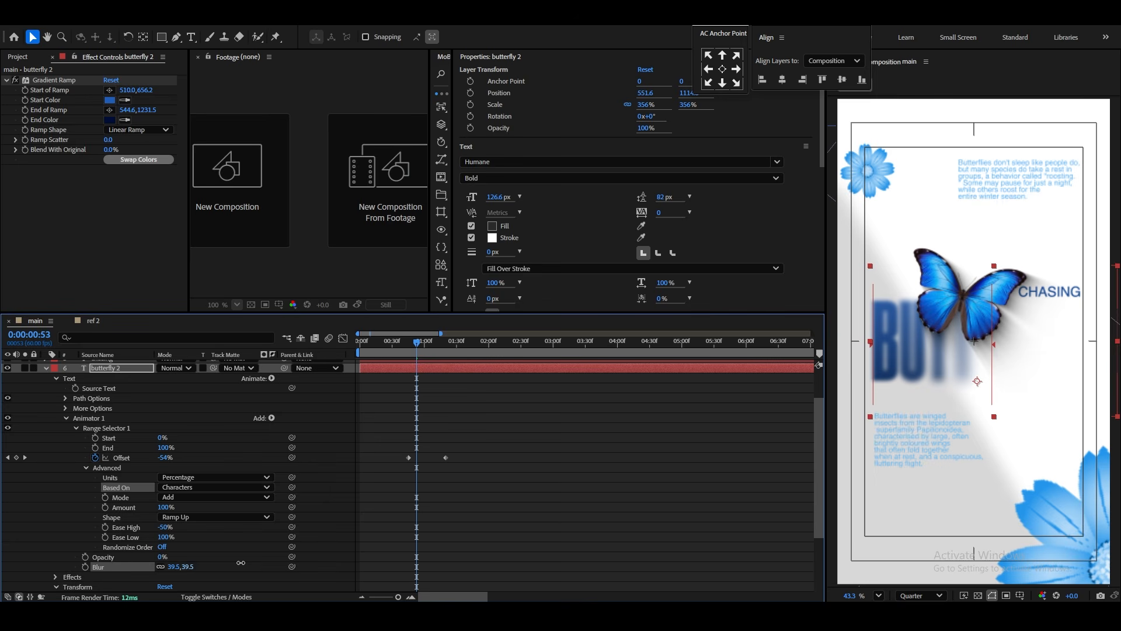
click(46, 368)
Retime the title's Offset keyframes to run from about 0:00:00:10 to about 0:00:01:12 and preview the animation.
click(105, 365)
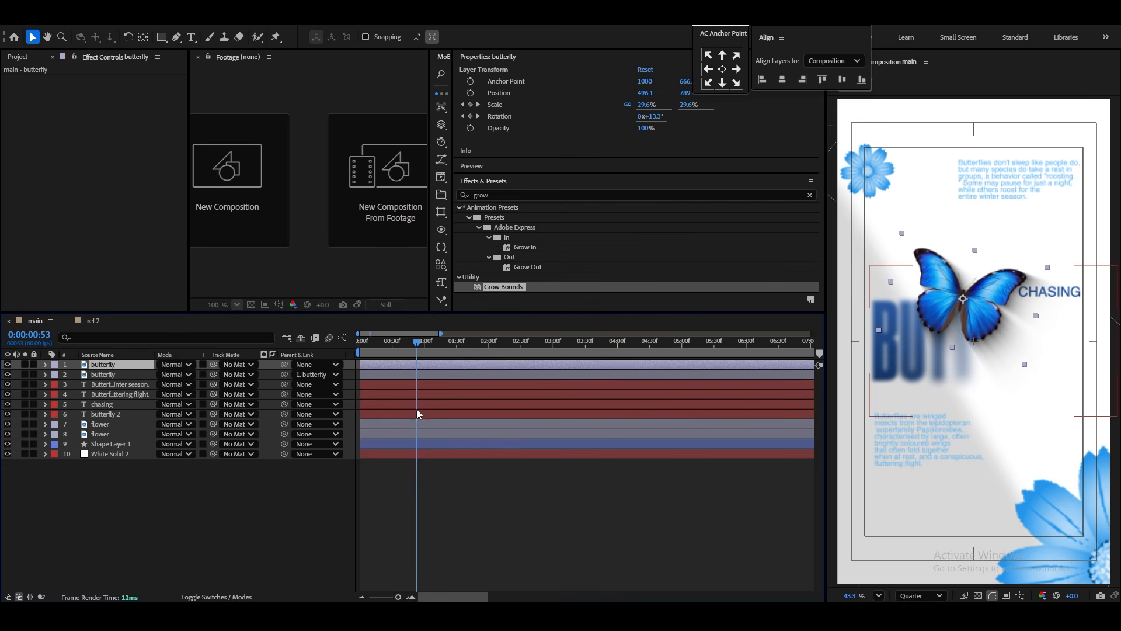
click(901, 353)
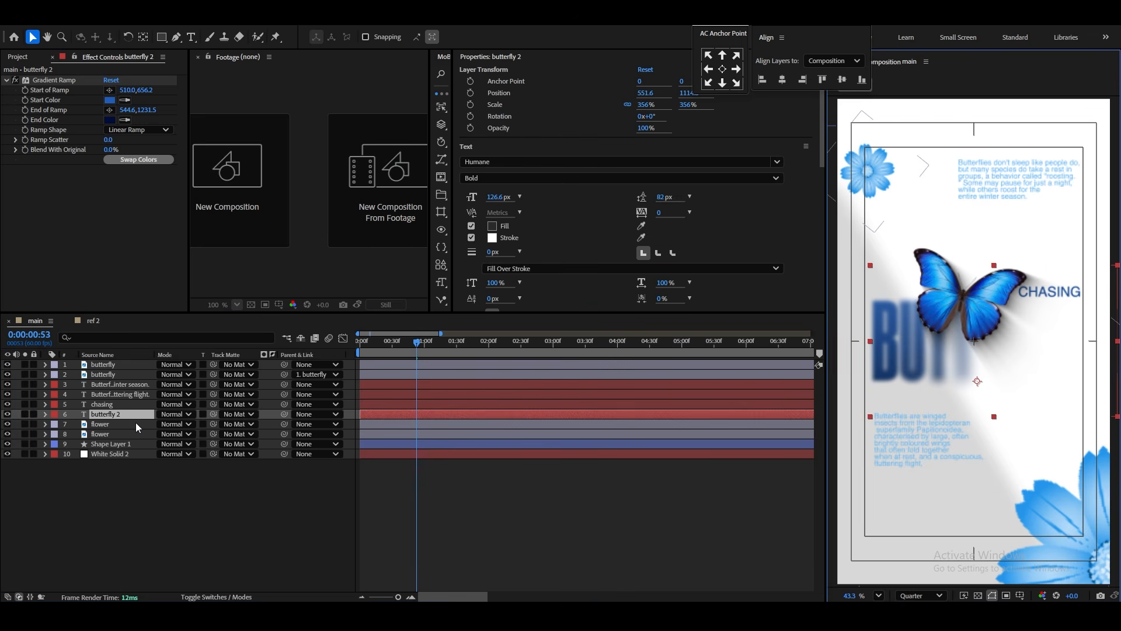
key(u)
drag(415, 343, 350, 353)
drag(472, 427, 370, 437)
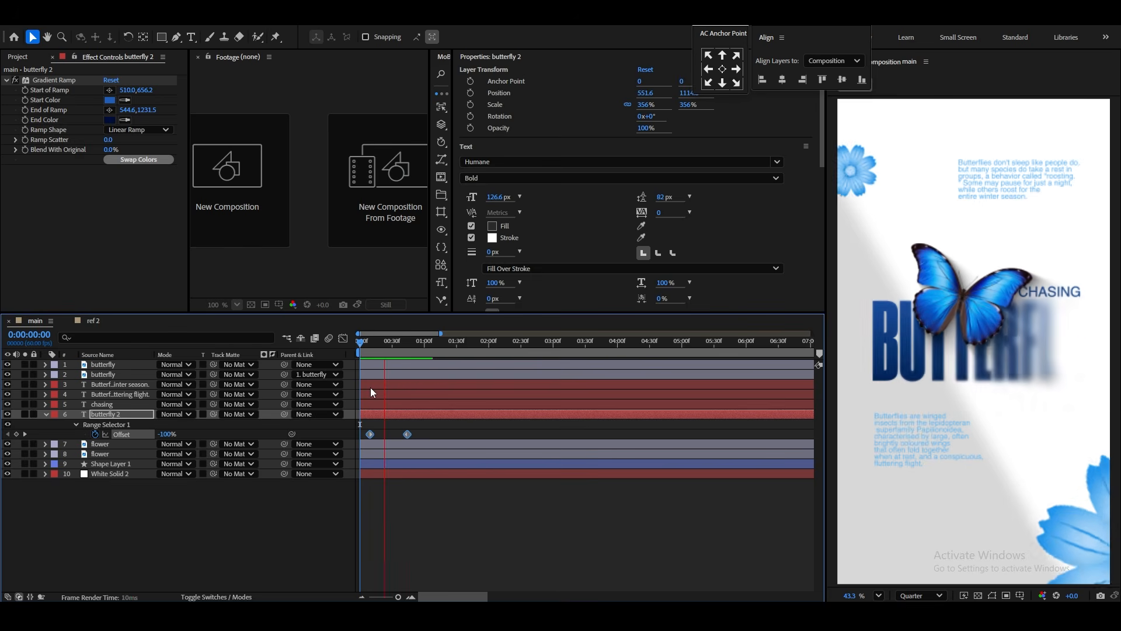
key(space)
click(393, 434)
drag(407, 434, 437, 434)
key(space)
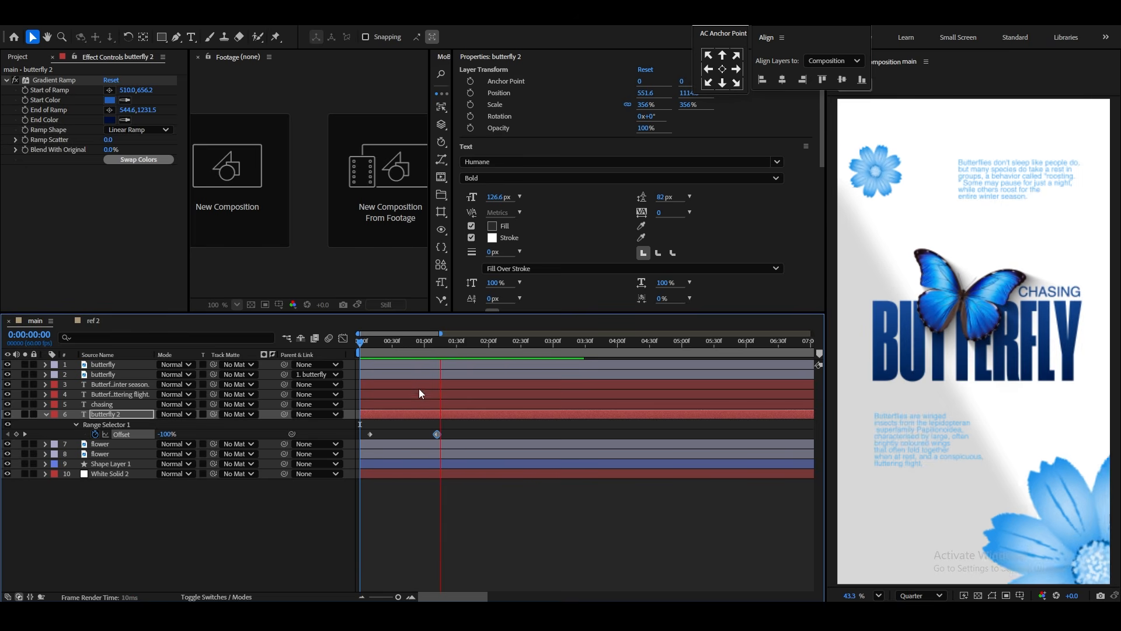
key(space)
Find the Typewriter animation preset and apply it to the chasing text layer.
click(1052, 292)
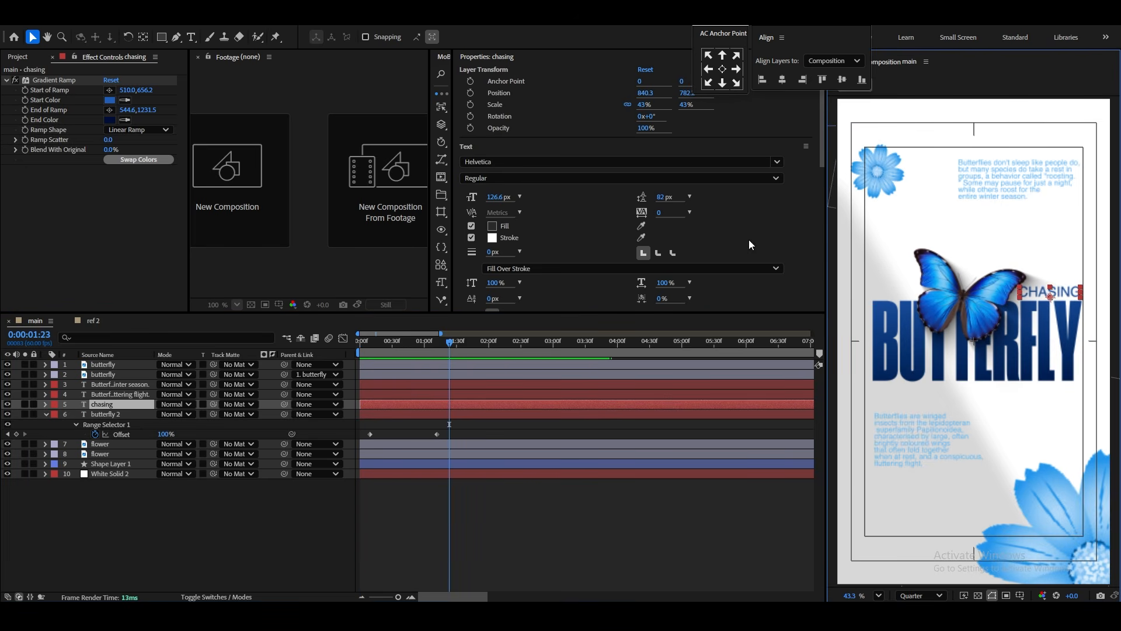
scroll(816, 250, down, 2)
scroll(758, 270, down, 8)
click(554, 258)
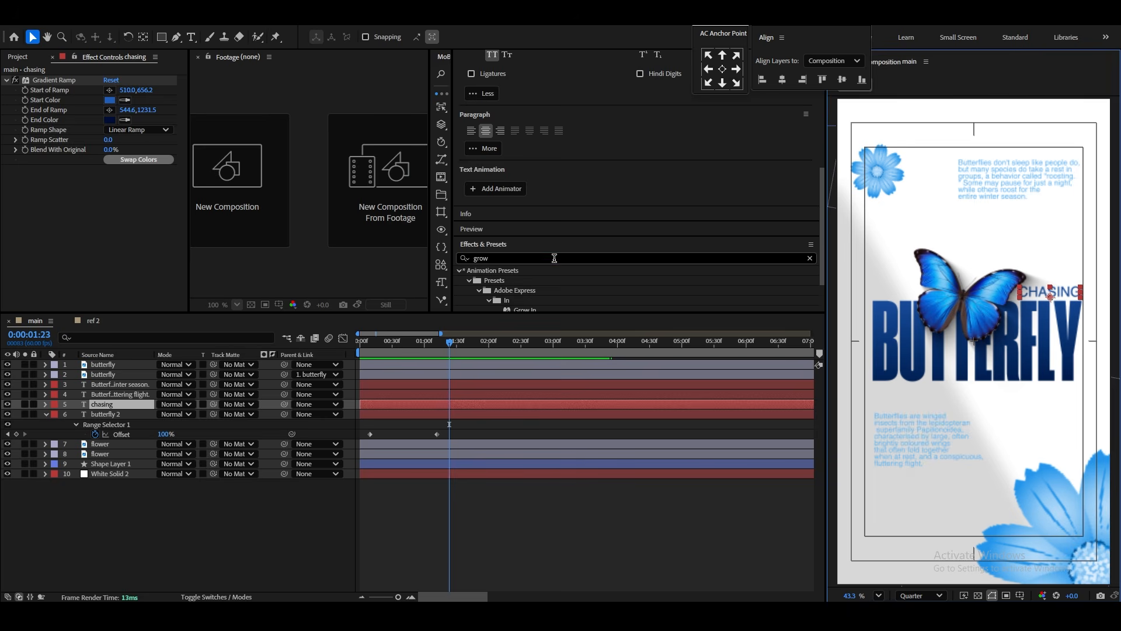
text(type)
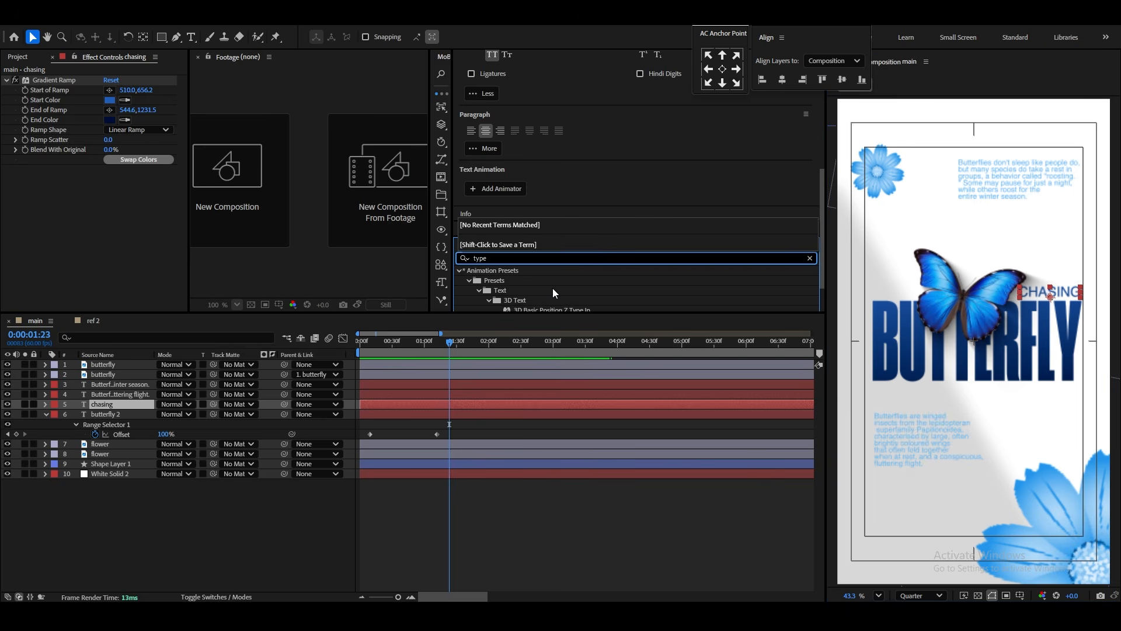
scroll(544, 290, down, 2)
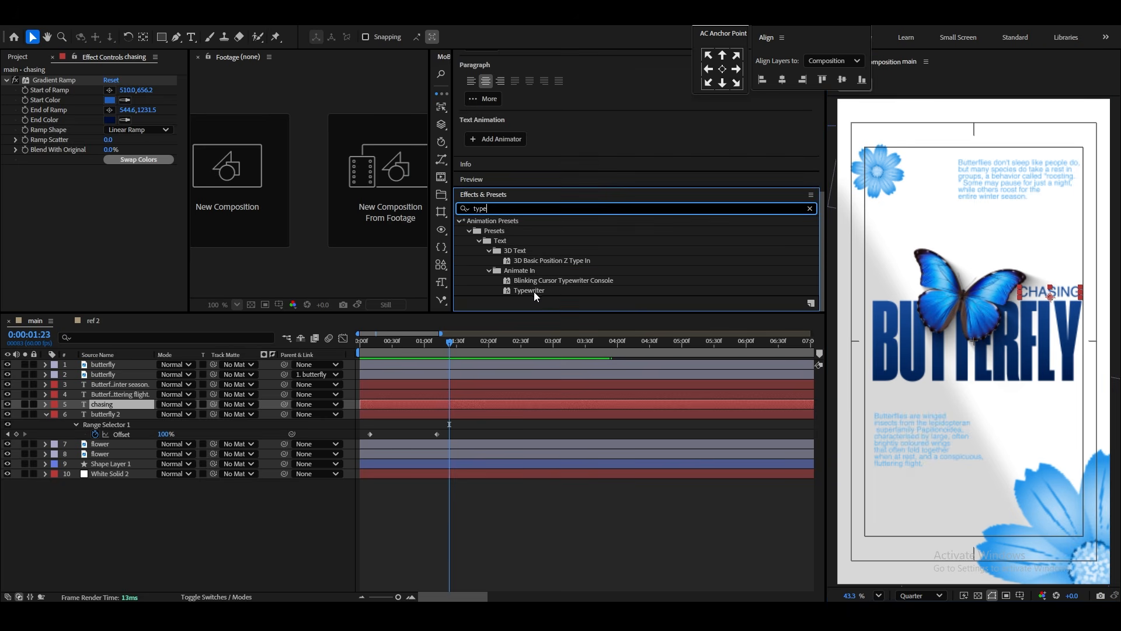
drag(529, 292, 1066, 296)
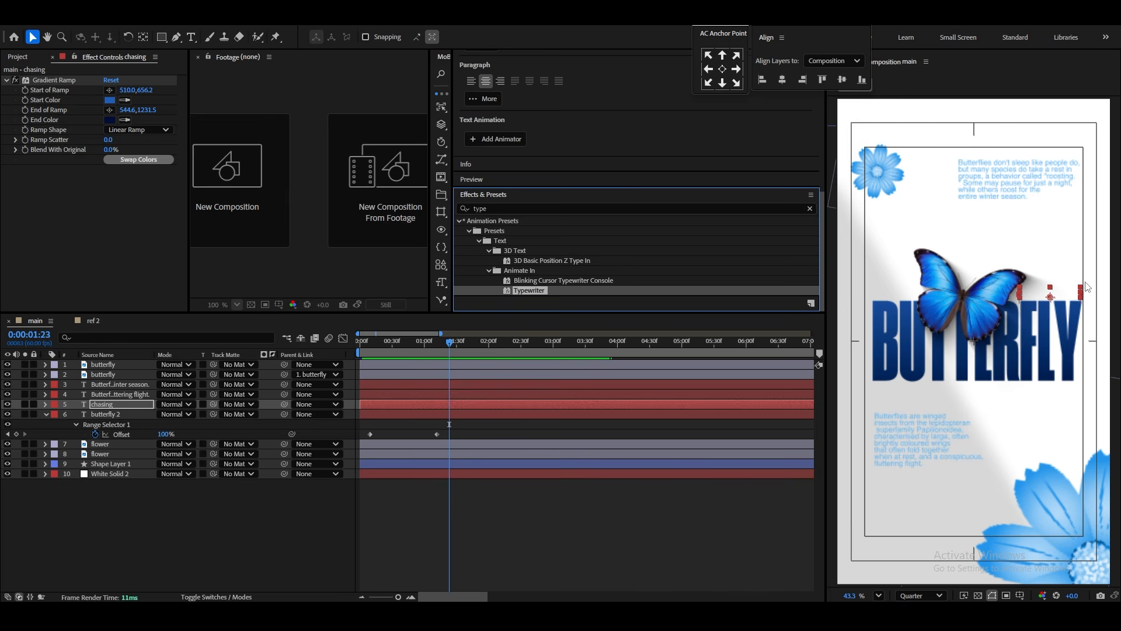
Retime the chasing layer's Start keyframes to run from about 0:00:00:30 to about 0:00:01:28 and preview.
click(98, 406)
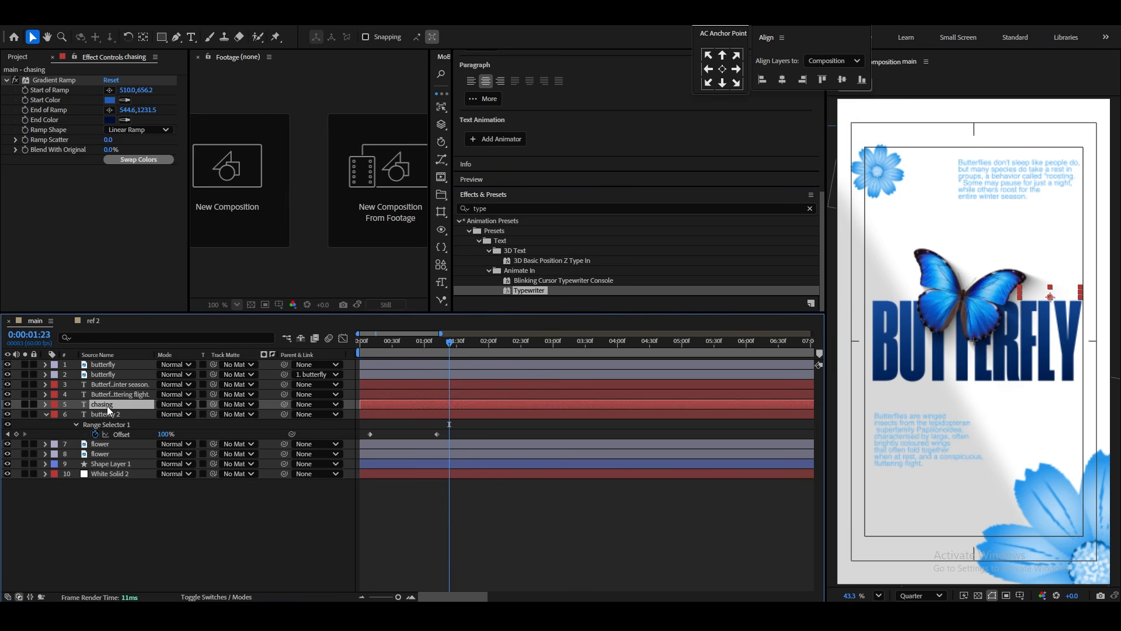
key(u)
drag(632, 421, 392, 426)
click(532, 428)
drag(553, 424, 453, 425)
key(Home)
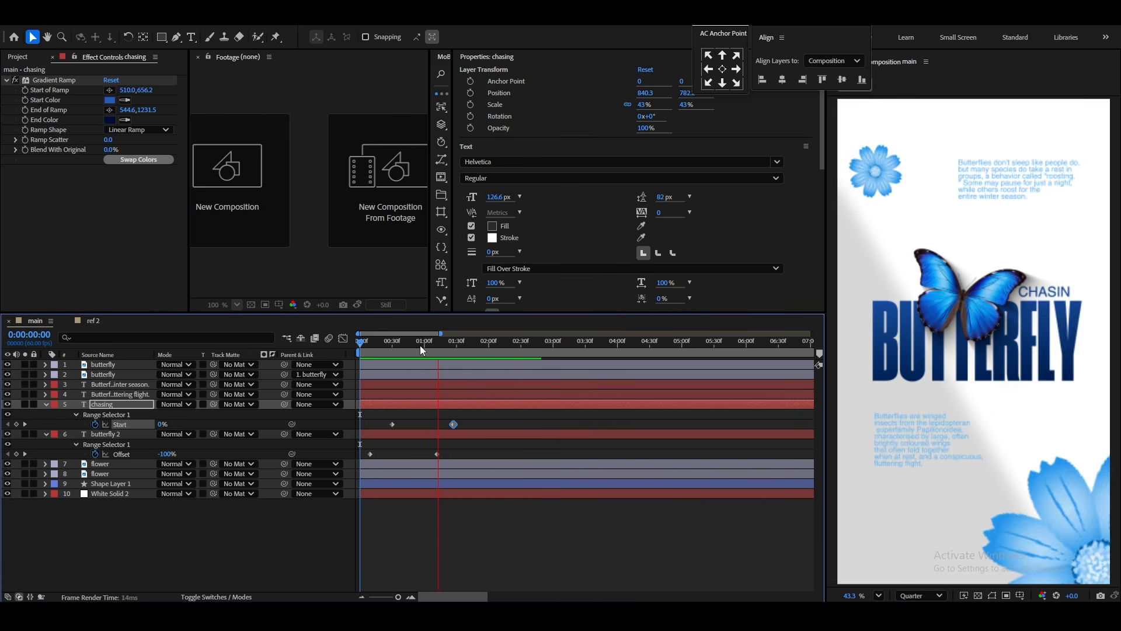
key(space)
Move the chasing layer's Start keyframes to 0:00:00:00 and about 0:00:00:25, and preview the result.
shift+click(392, 424)
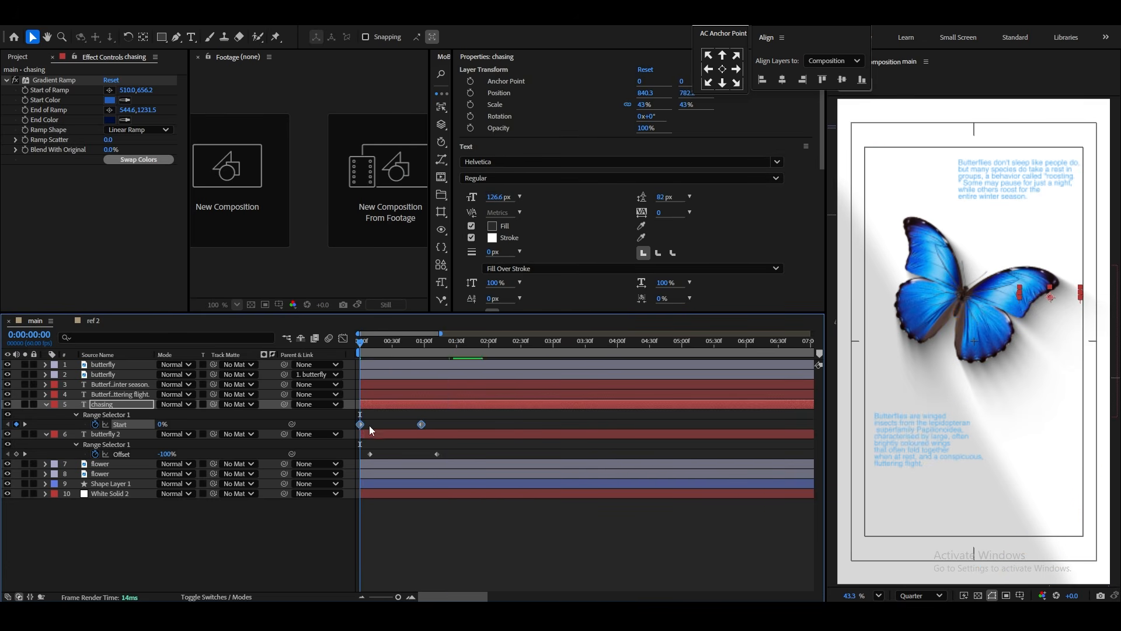
click(369, 425)
drag(421, 424, 386, 424)
key(space)
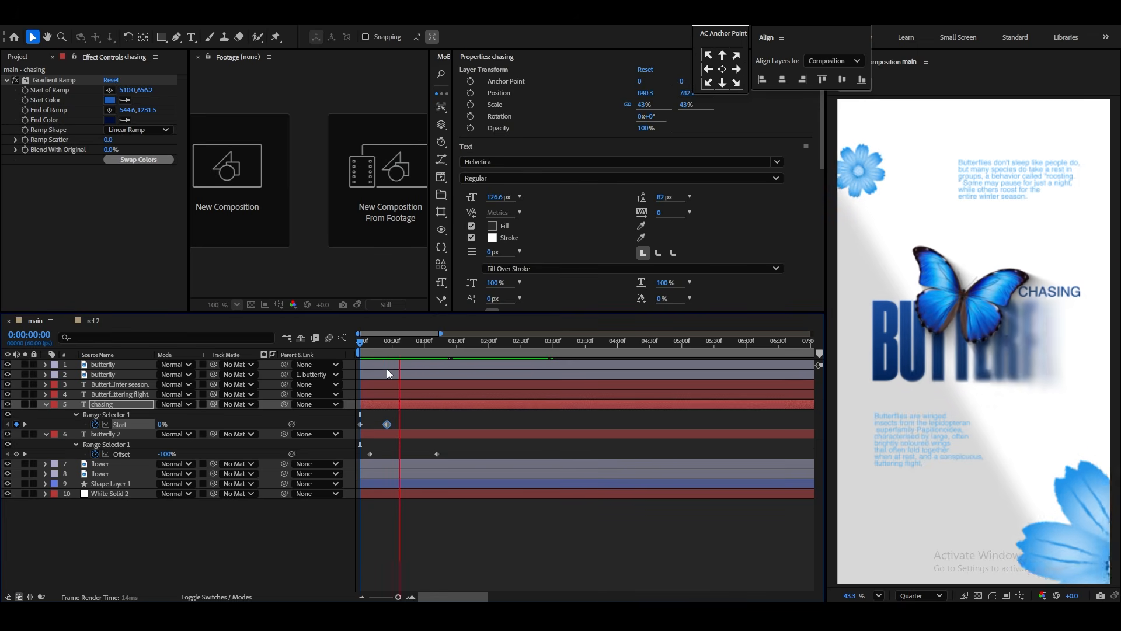
key(space)
Apply the Typewriter preset to both small paragraph text layers at the composition's first frame.
click(1019, 178)
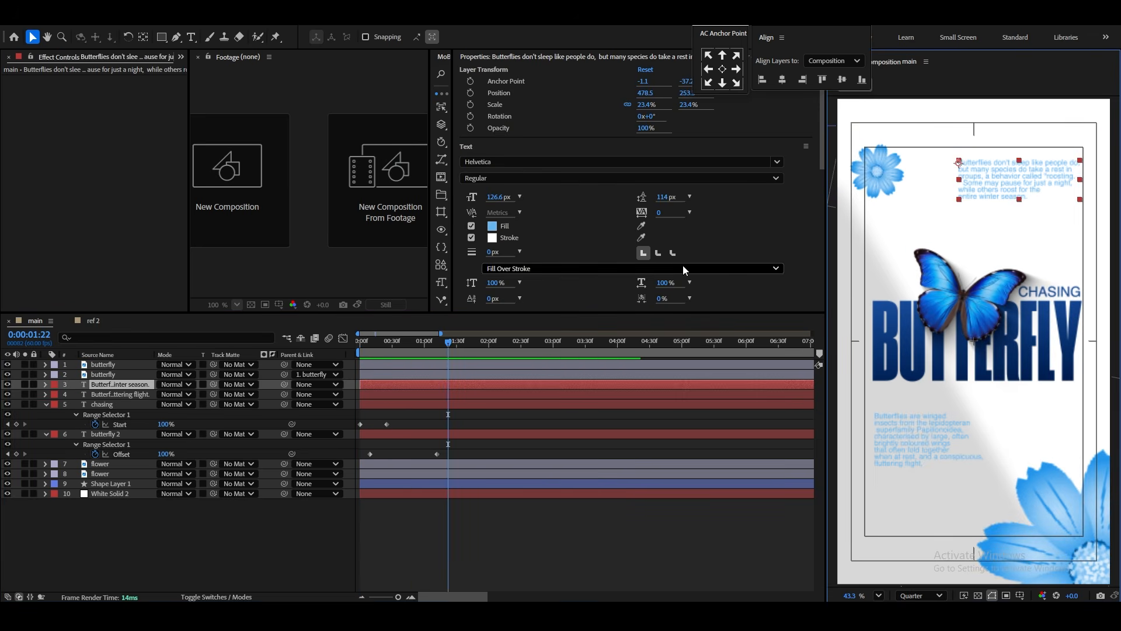
drag(439, 348, 352, 354)
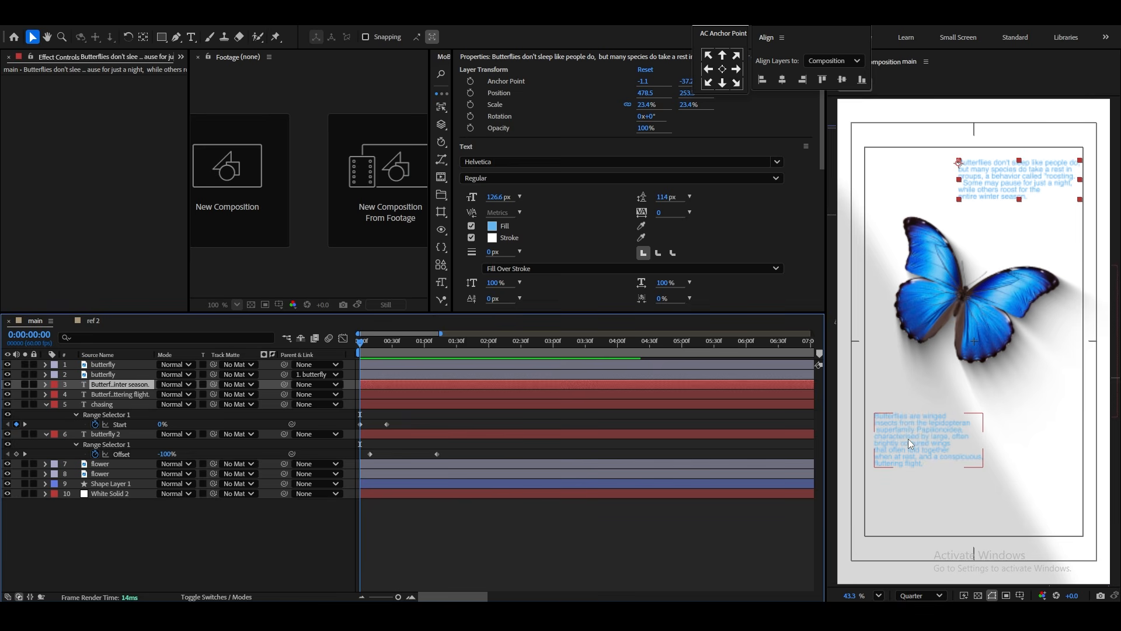
scroll(770, 244, down, 5)
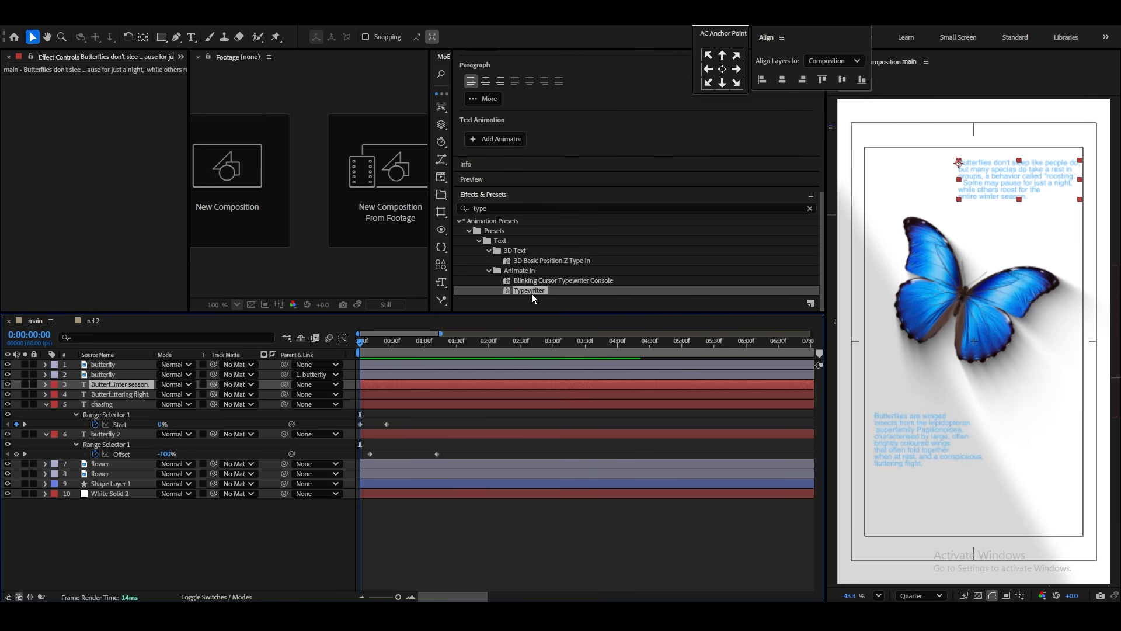
drag(529, 290, 987, 178)
drag(528, 291, 885, 432)
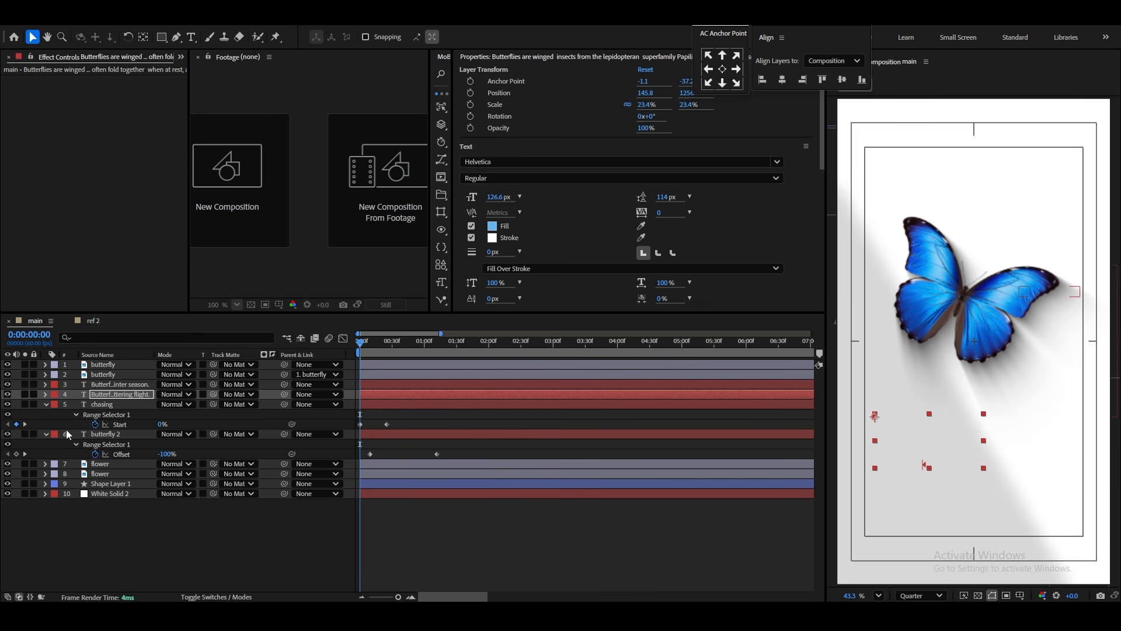
Shift both paragraph layers to begin at about 0:00:00:50, with their Start keyframes ending at about 0:00:02:00.
click(46, 434)
click(46, 404)
shift+click(114, 385)
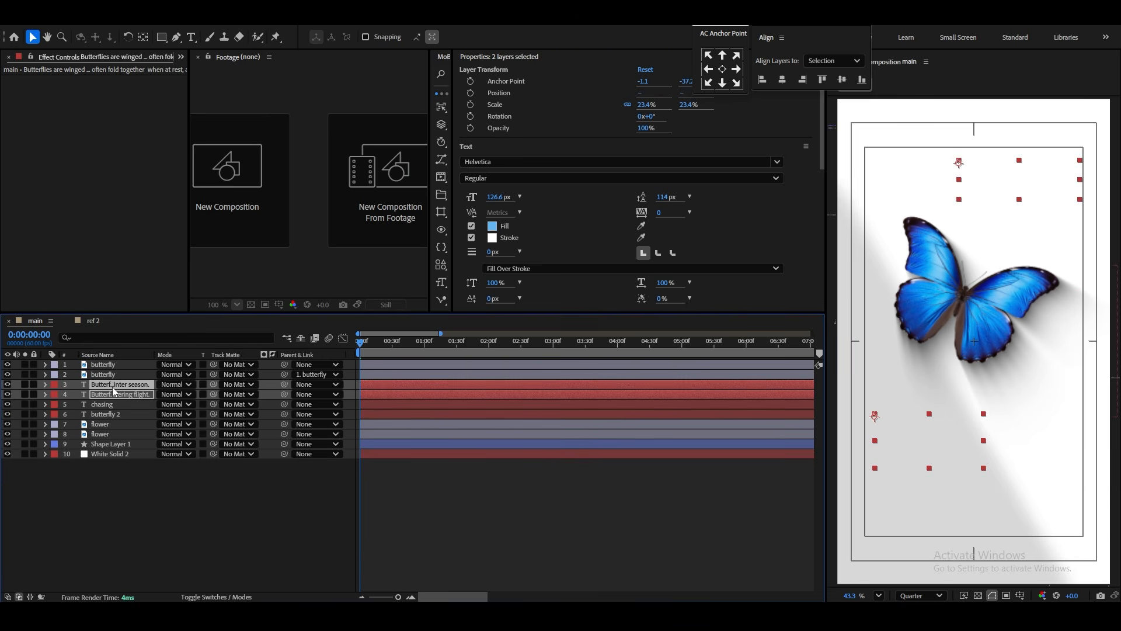
key(u)
drag(528, 397, 509, 440)
drag(521, 434, 391, 433)
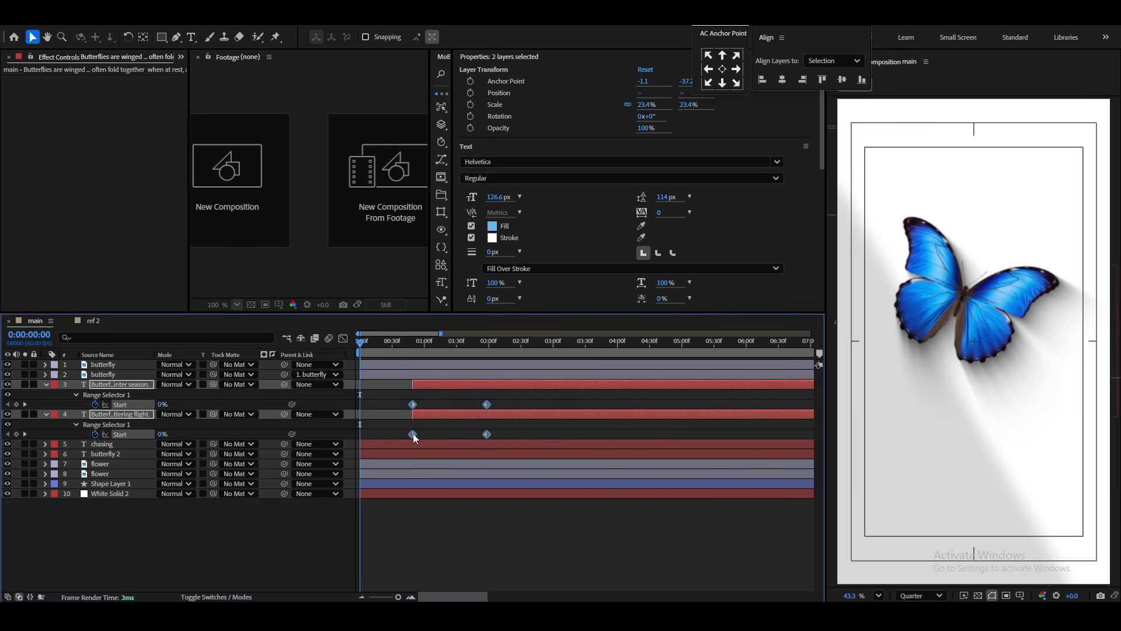
Apply Easy Ease to the paragraphs' Start keyframes, lengthen the ending ease in the speed graph, and preview.
key(F9)
click(343, 338)
drag(534, 523, 426, 558)
click(342, 342)
key(space)
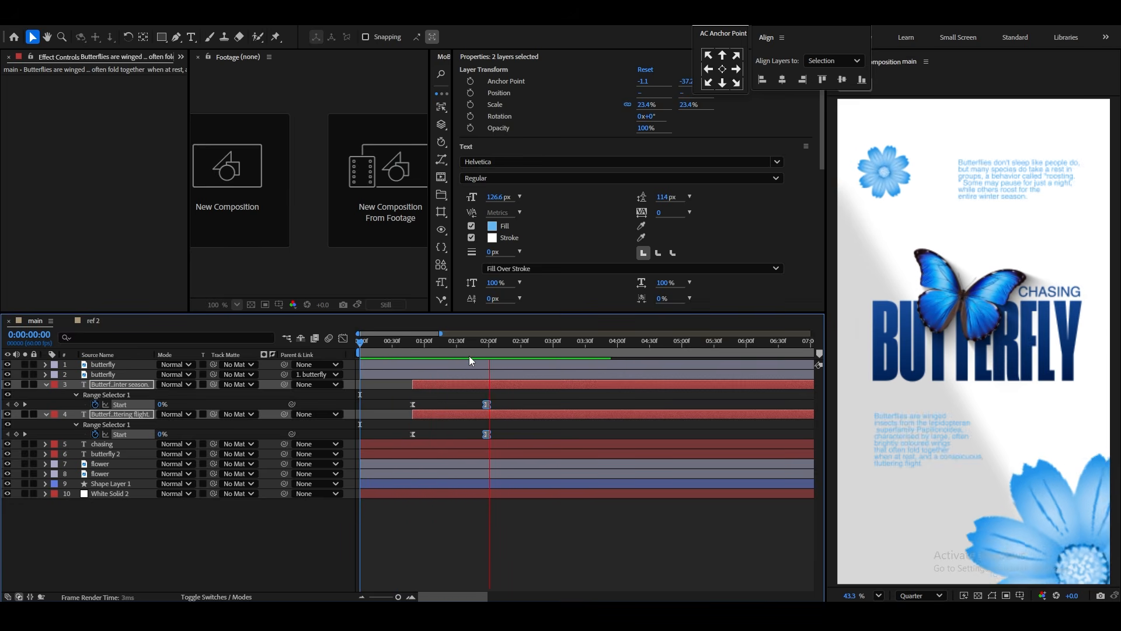
key(space)
Collapse both paragraph layers' properties and preview the whole animation from the first frame.
click(46, 414)
click(46, 385)
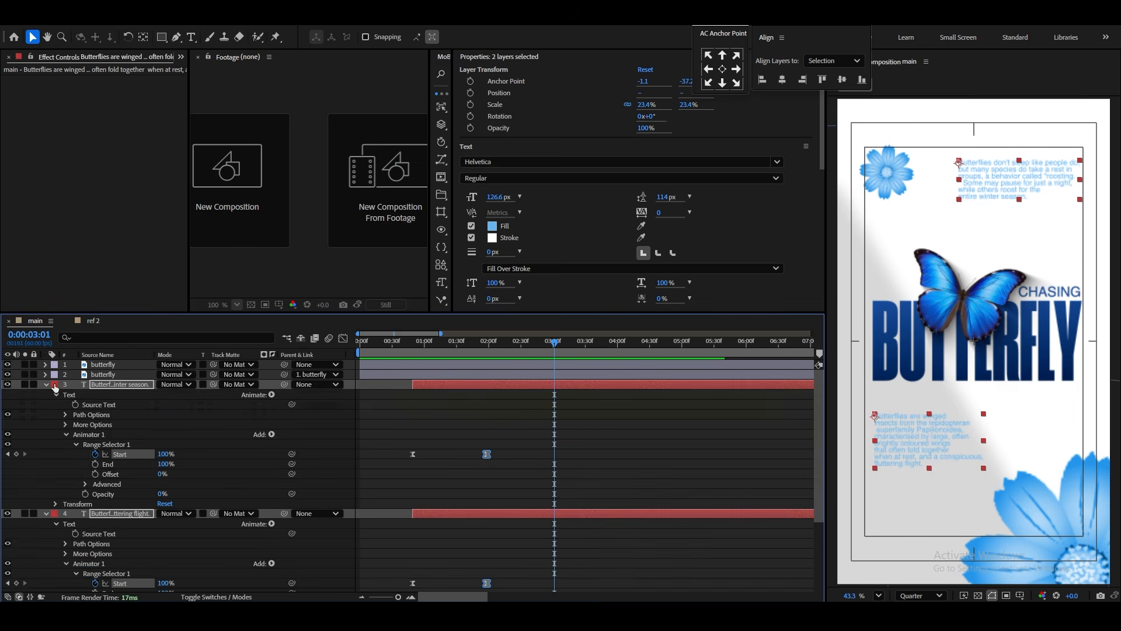
click(47, 384)
key(Home)
key(space)
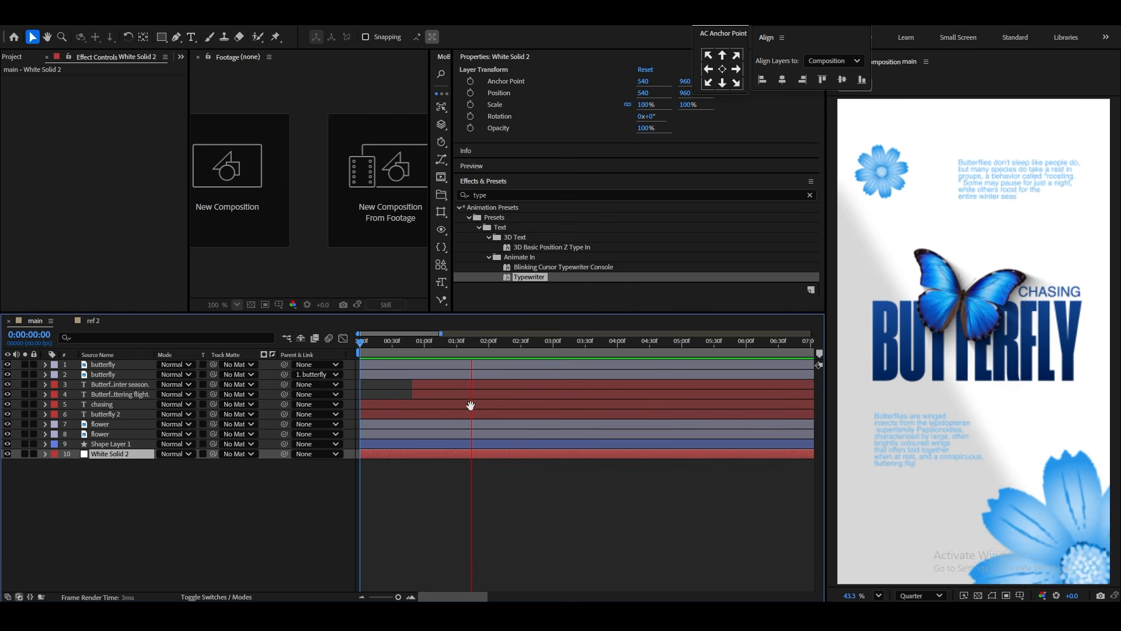
key(space)
Find the Drop Shadow effect and apply it to the large flower in the lower corner.
click(484, 195)
text(drop)
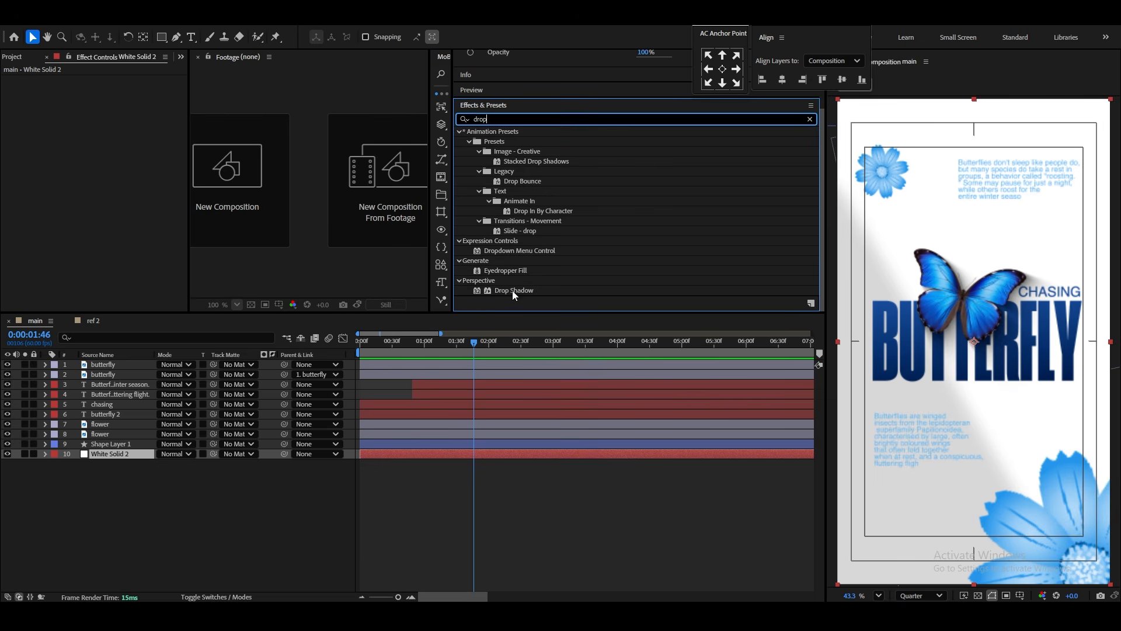
drag(513, 290, 1064, 518)
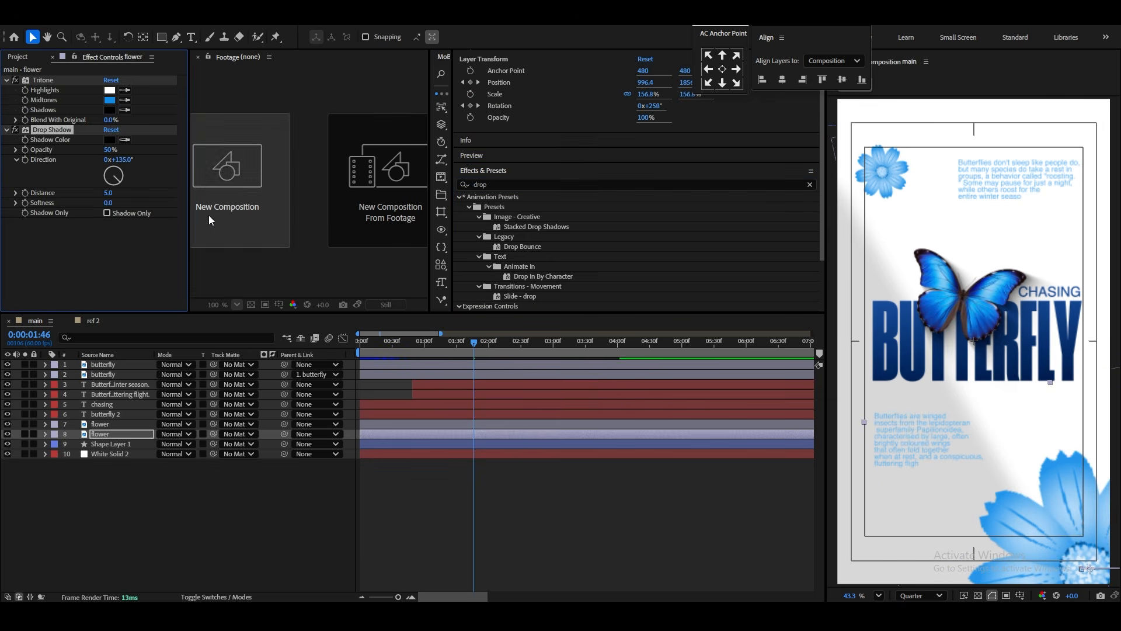
Set the lower large flower's drop shadow direction to 1x+5° and distance to 19, and preview from the first frame.
drag(127, 197, 269, 167)
click(258, 494)
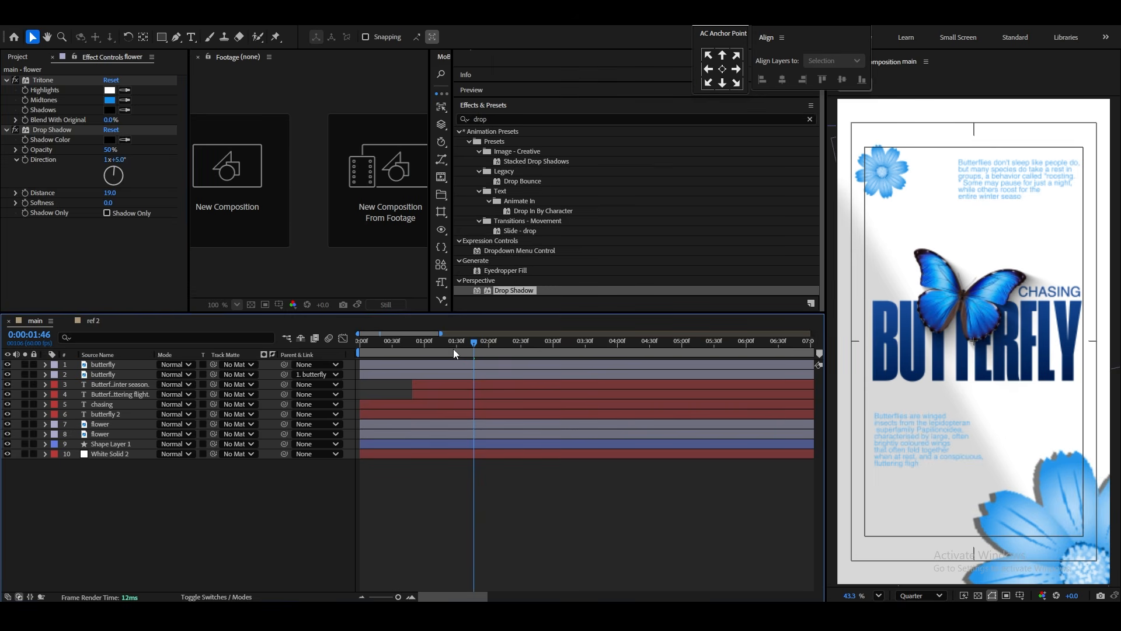
drag(454, 348, 348, 353)
key(space)
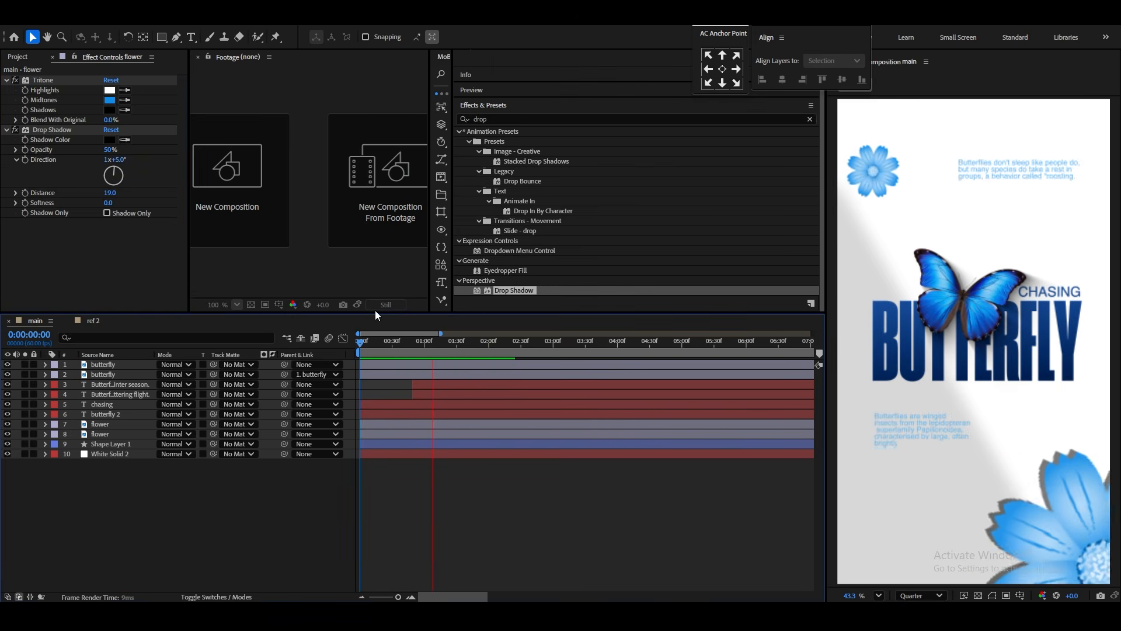
Cut all layers except the white solid at 0:00:03:00, delete the portions after the cut, and preview from the start.
mouse_move(555, 345)
mouse_down()
mouse_move(522, 362)
mouse_move(553, 343)
mouse_move(572, 353)
mouse_move(554, 366)
mouse_up()
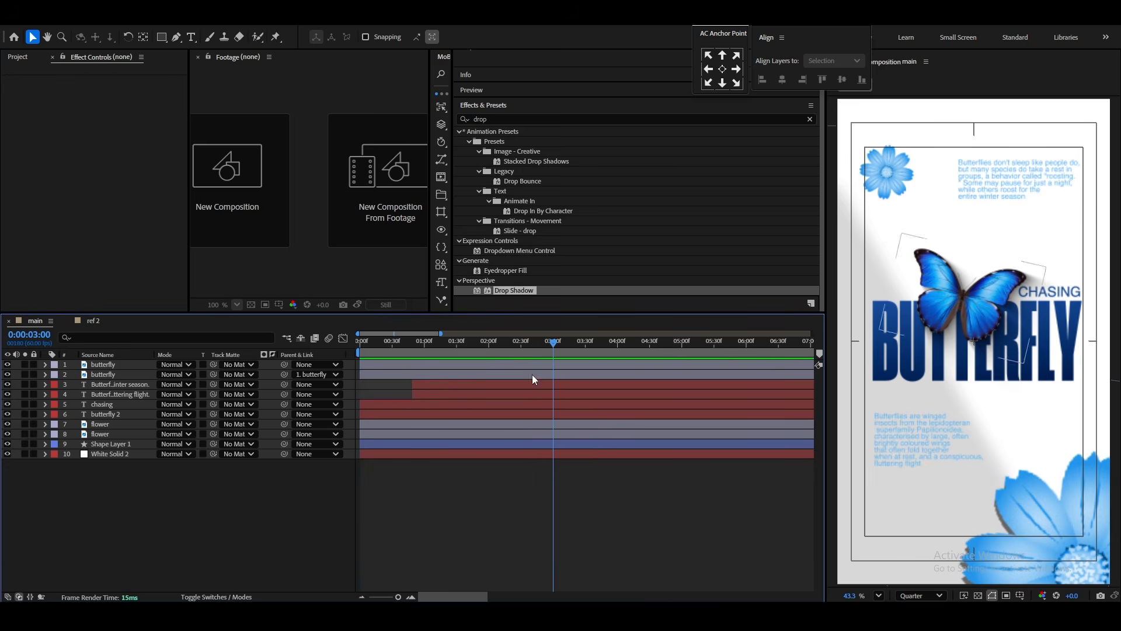
click(108, 444)
shift+click(116, 366)
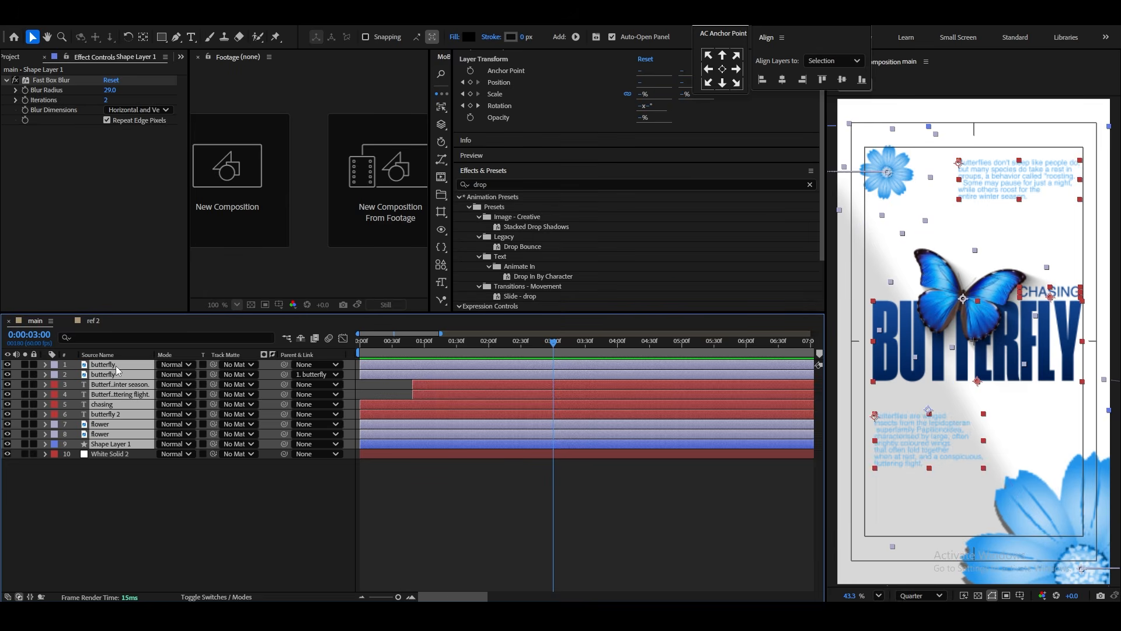
key(ctrl+shift+d)
key(Delete)
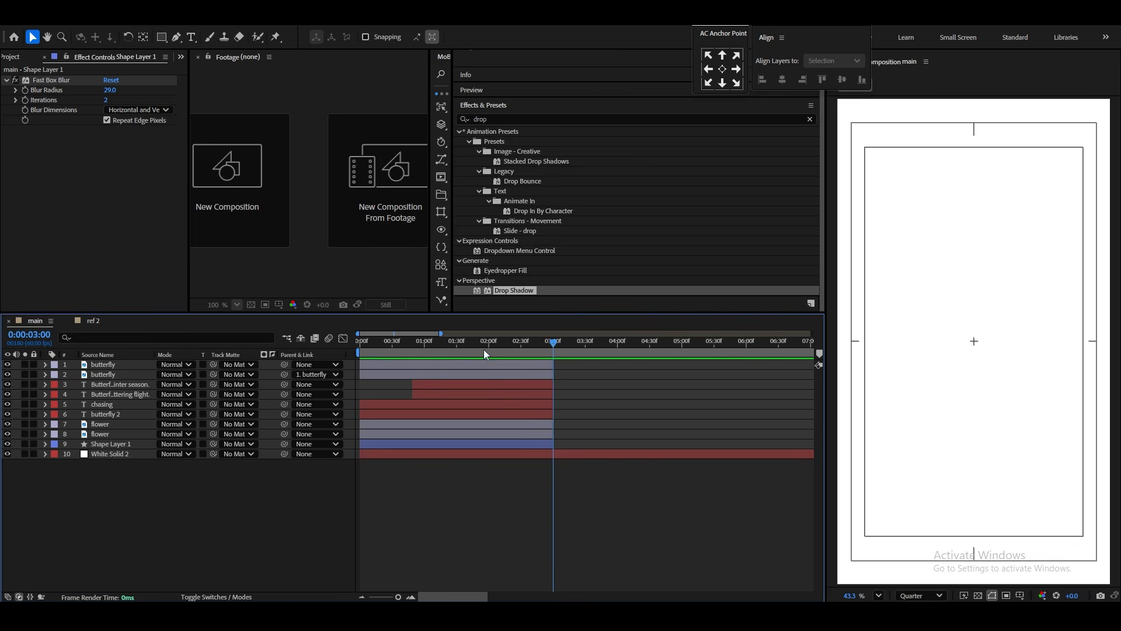
key(Home)
key(space)
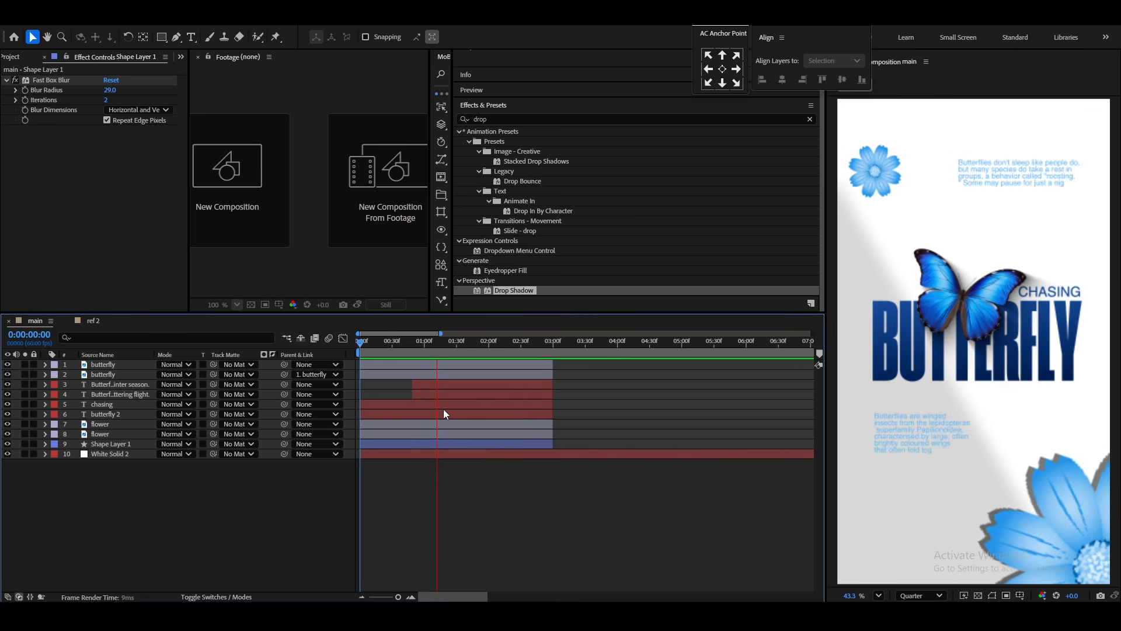
Examine the flowers scene in the ref 2 composition around 0:00:05:45.
click(93, 322)
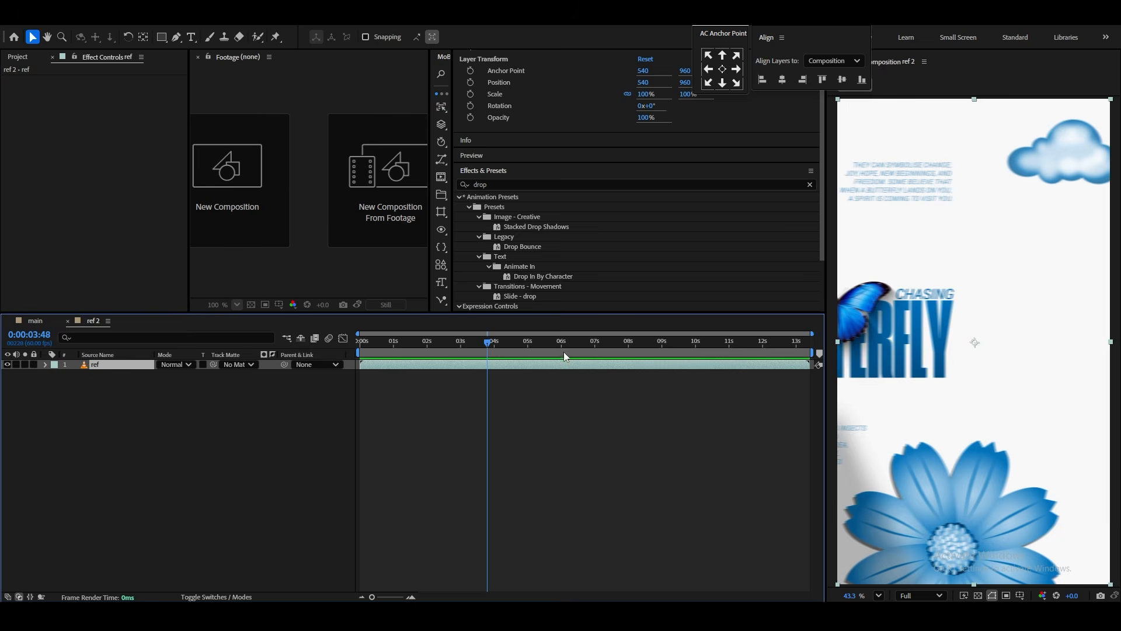
click(496, 343)
drag(496, 342, 552, 348)
click(217, 467)
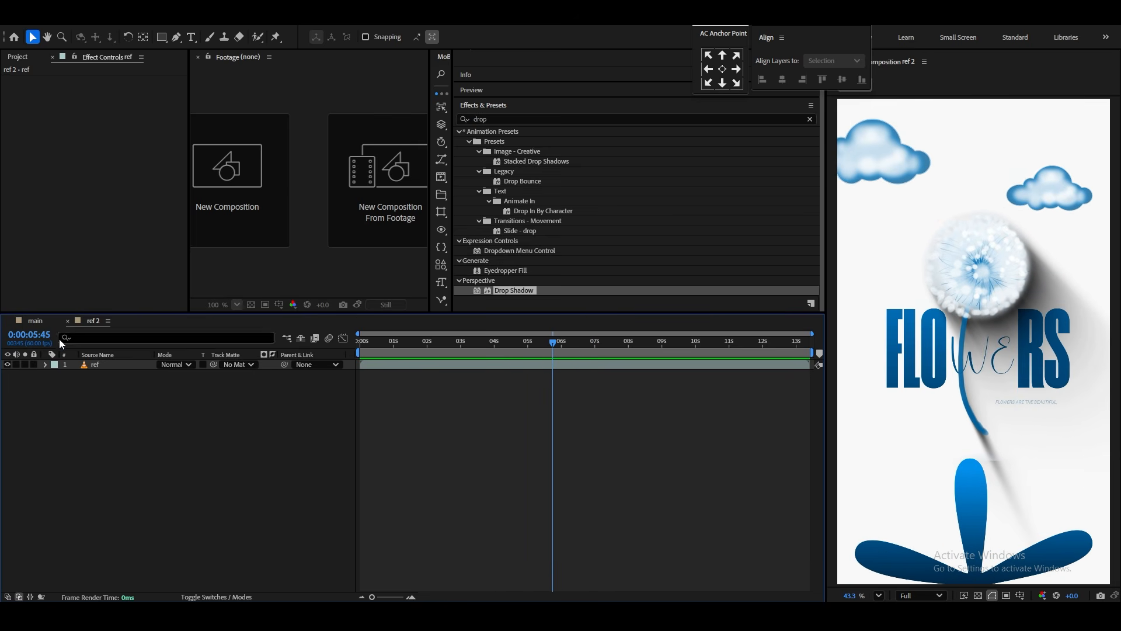
Add the large flower image to the main composition as the uppermost layer, starting at 0:00:03:00.
click(35, 320)
click(17, 57)
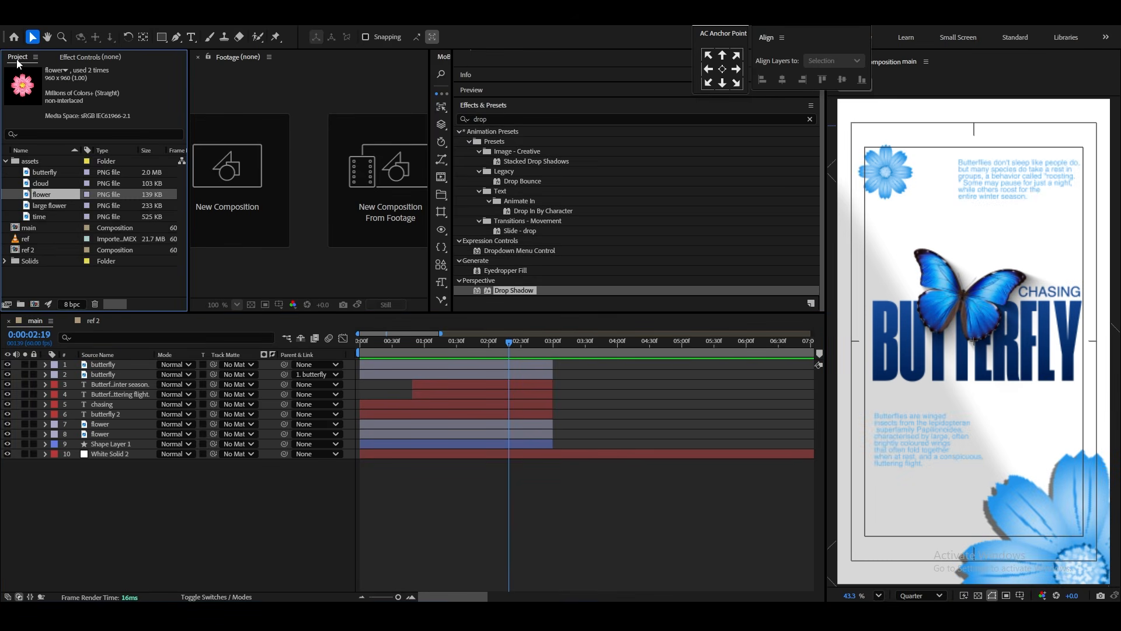
drag(50, 206, 146, 362)
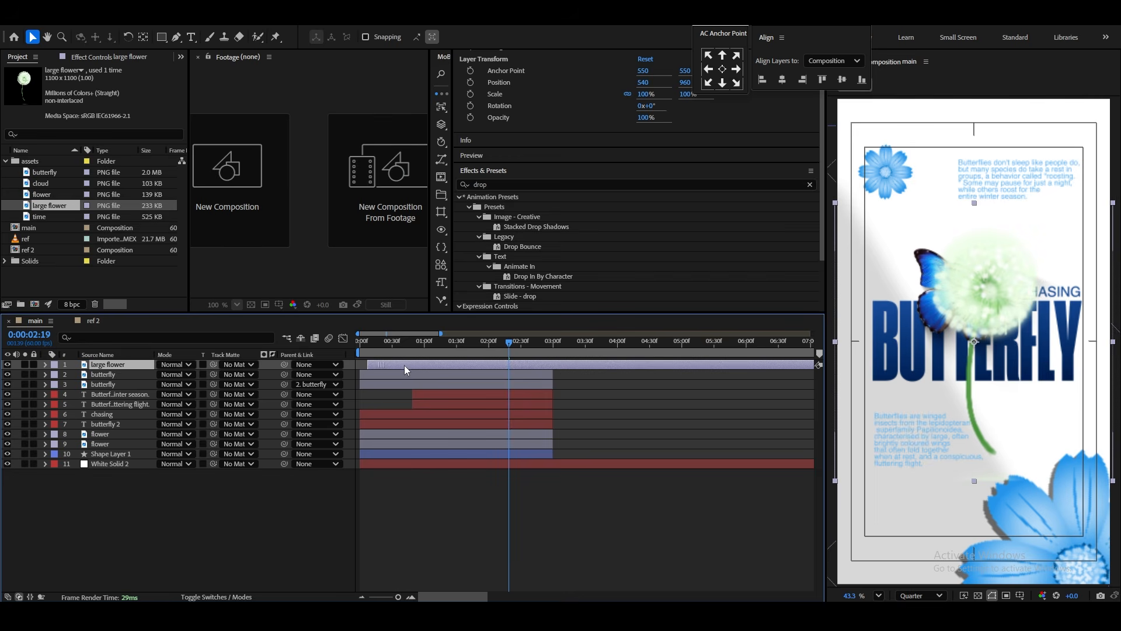
drag(404, 365, 618, 351)
click(555, 345)
click(588, 398)
click(595, 361)
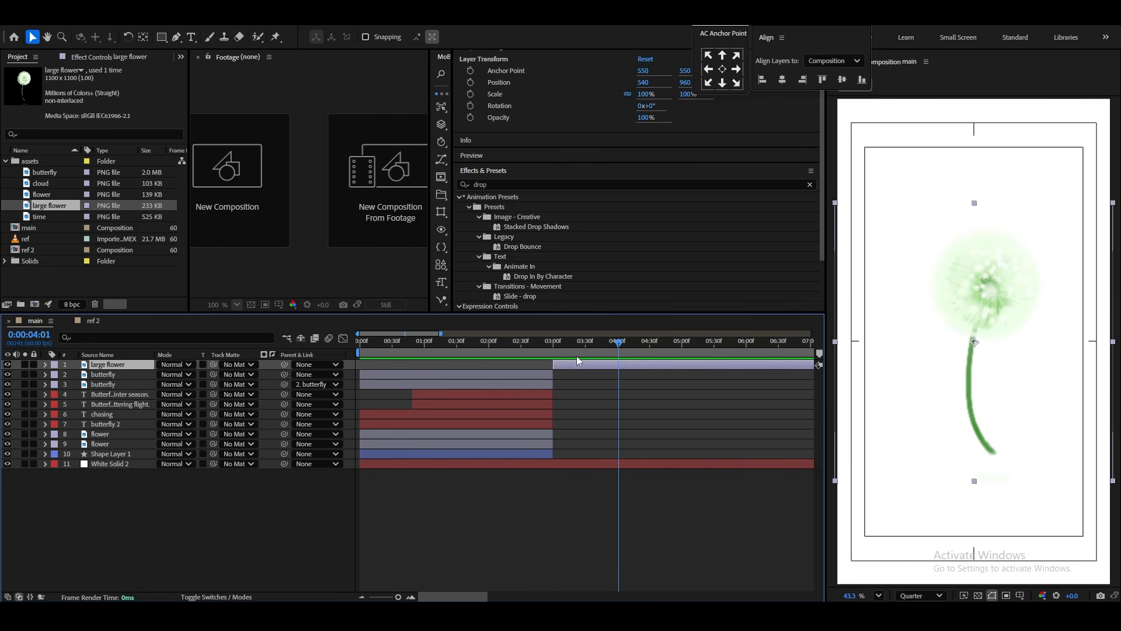
Copy the Tritone effect from the lower blue flower onto the large flower layer.
click(490, 355)
click(940, 303)
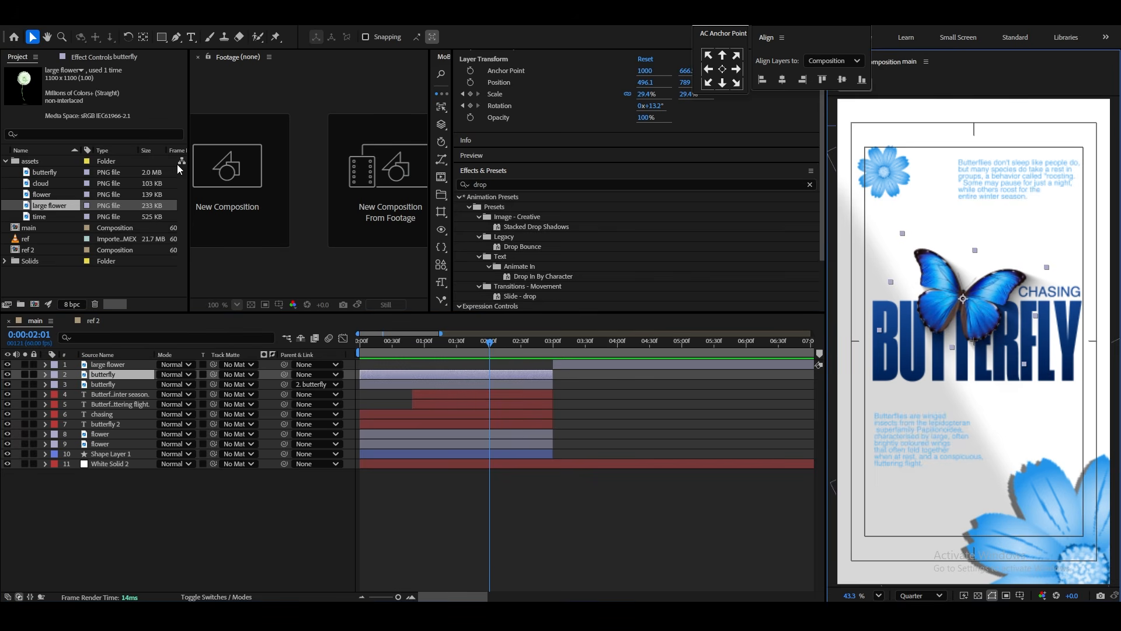
click(75, 56)
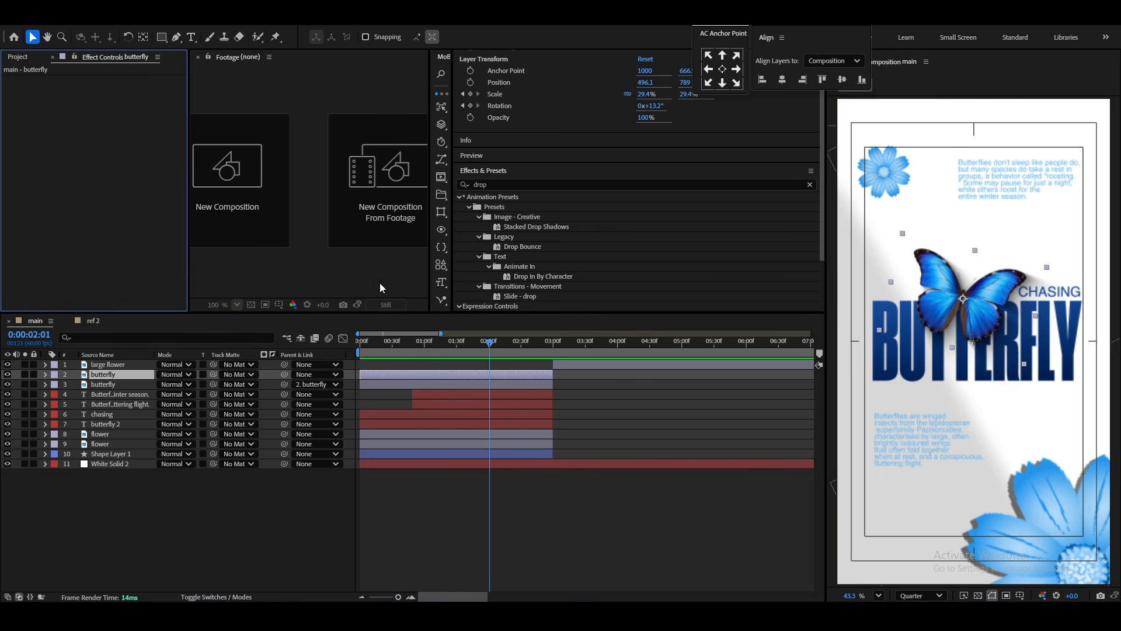
click(1046, 529)
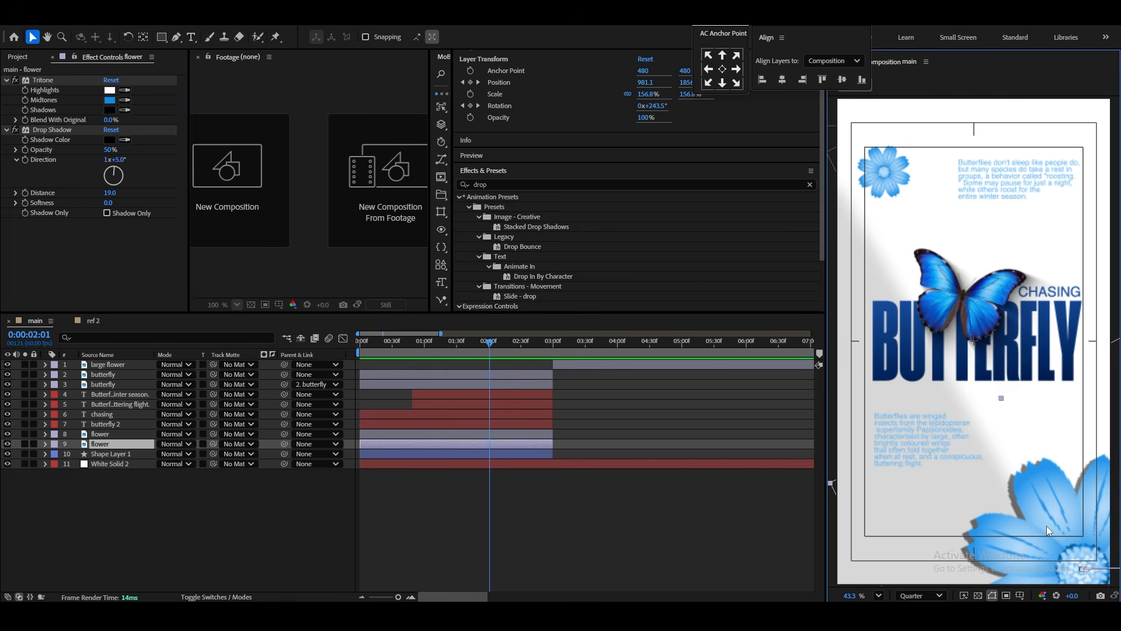
click(570, 342)
click(585, 365)
key(ctrl+v)
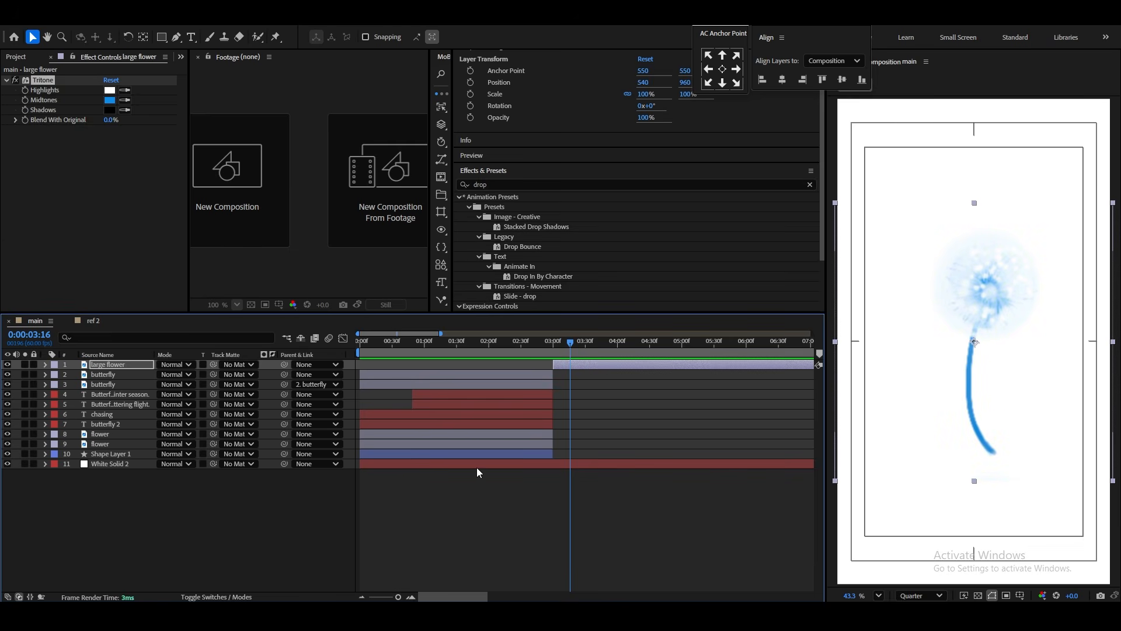
click(223, 502)
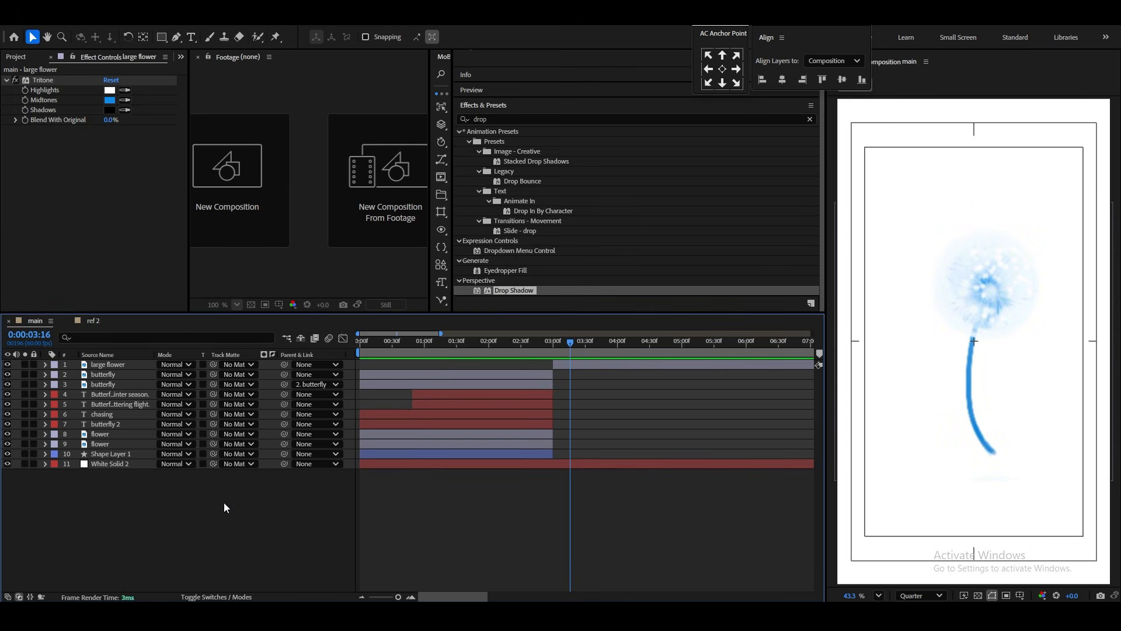
Duplicate the large flower layer and apply a Fill effect in black (000000) to the lower copy.
click(577, 365)
key(ctrl+d)
click(620, 374)
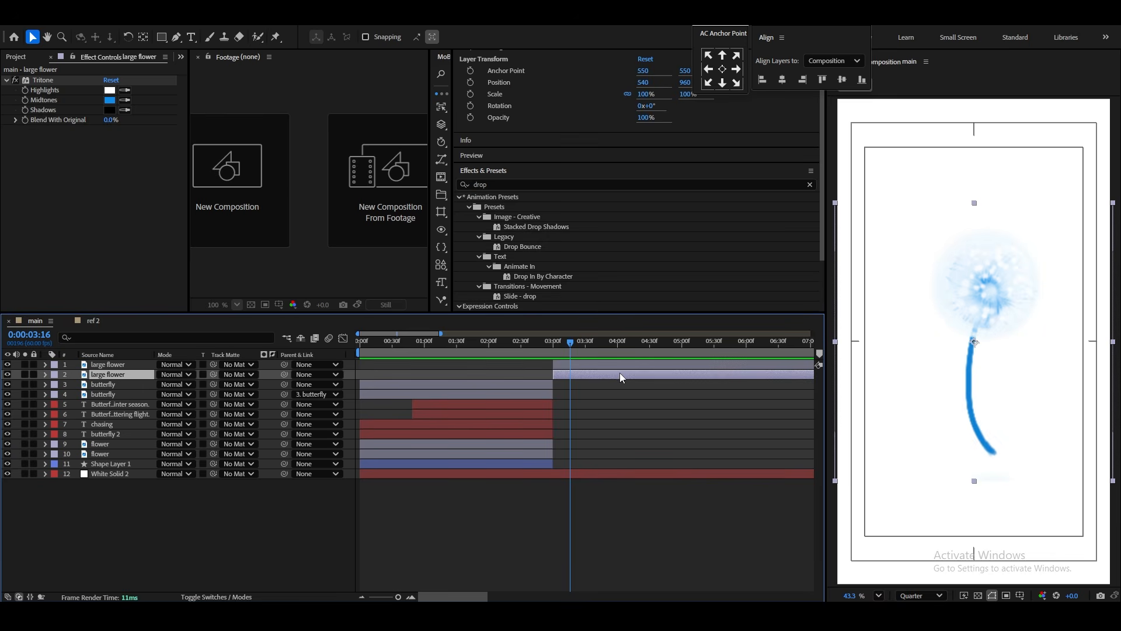
click(492, 183)
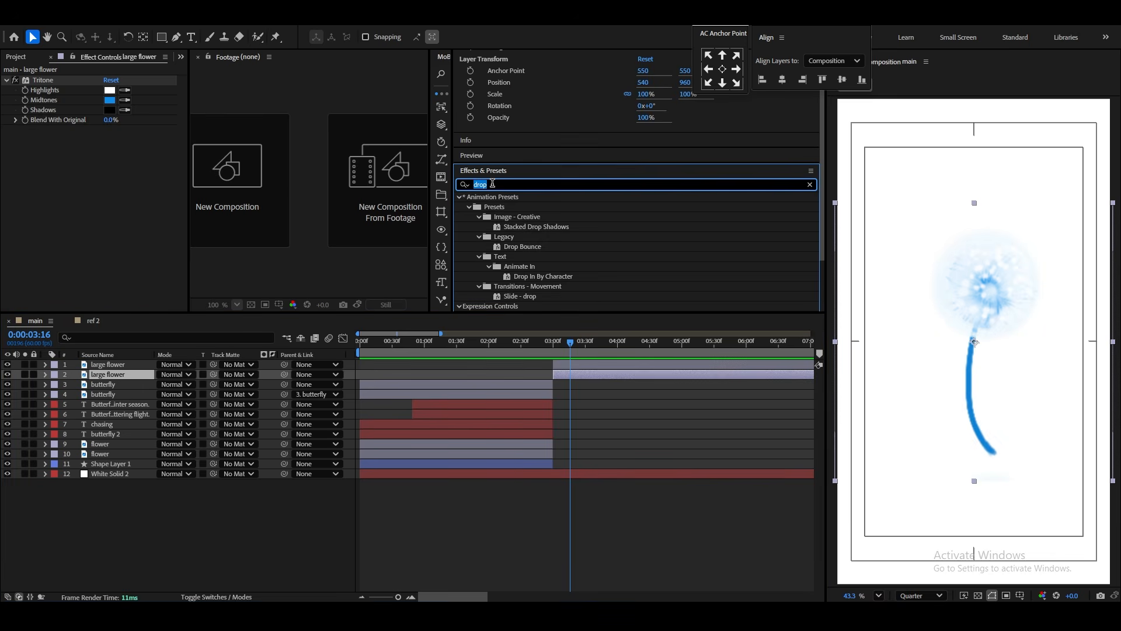
text(fill)
drag(494, 288, 609, 375)
click(110, 159)
click(428, 382)
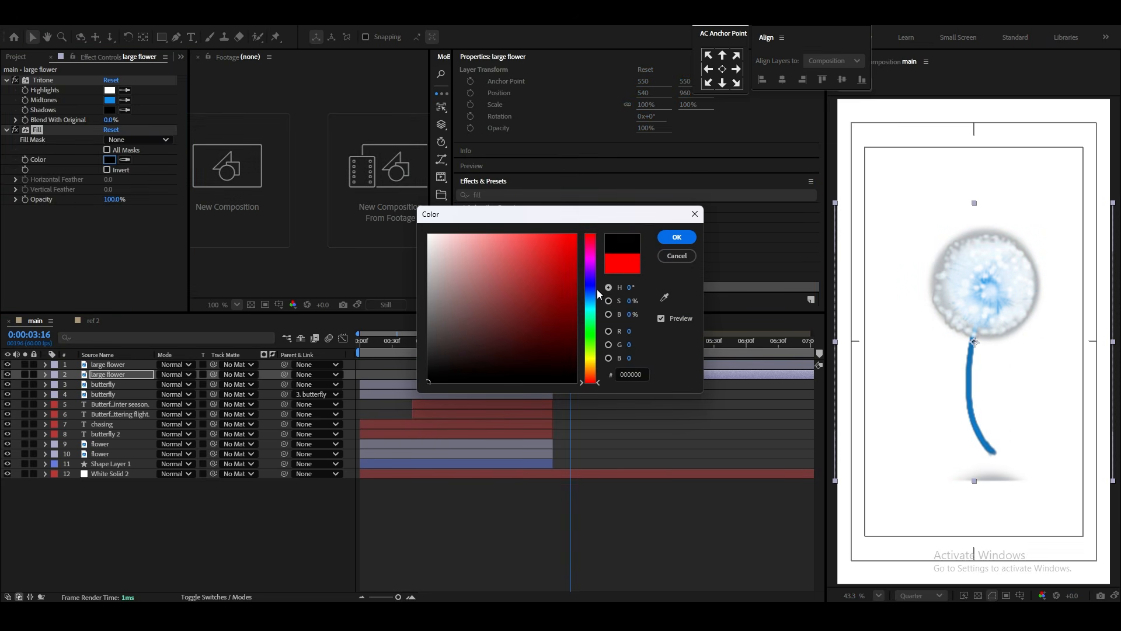
click(677, 237)
Apply CC Radial Fast Blur to the black copy, with its center at 303.4, -17.2 and an amount of 90.3.
click(522, 195)
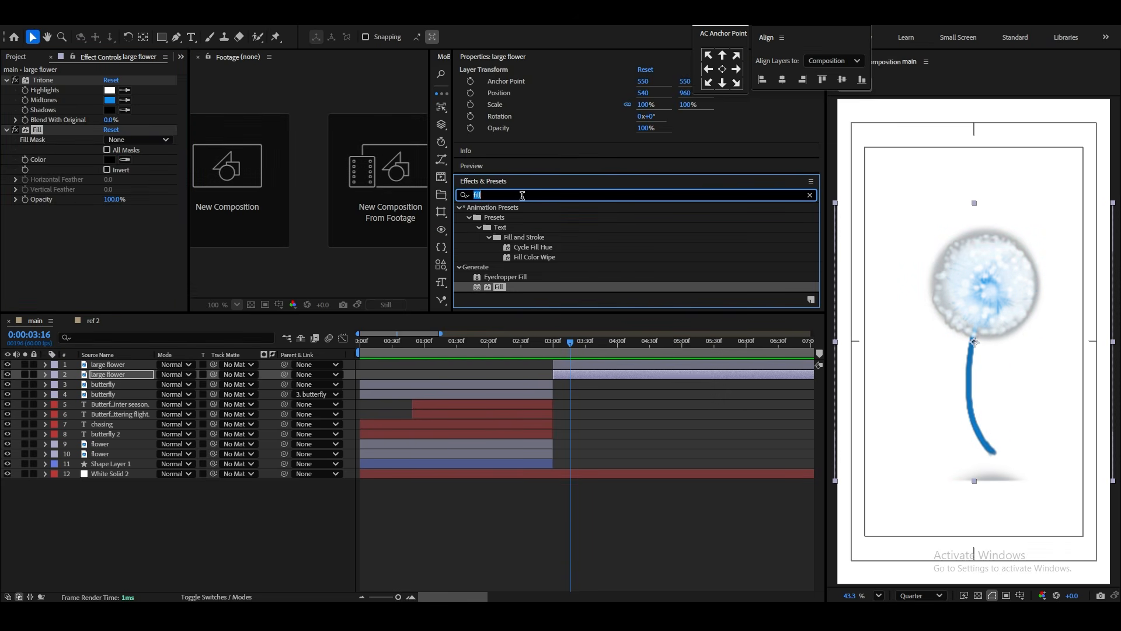
text(fast)
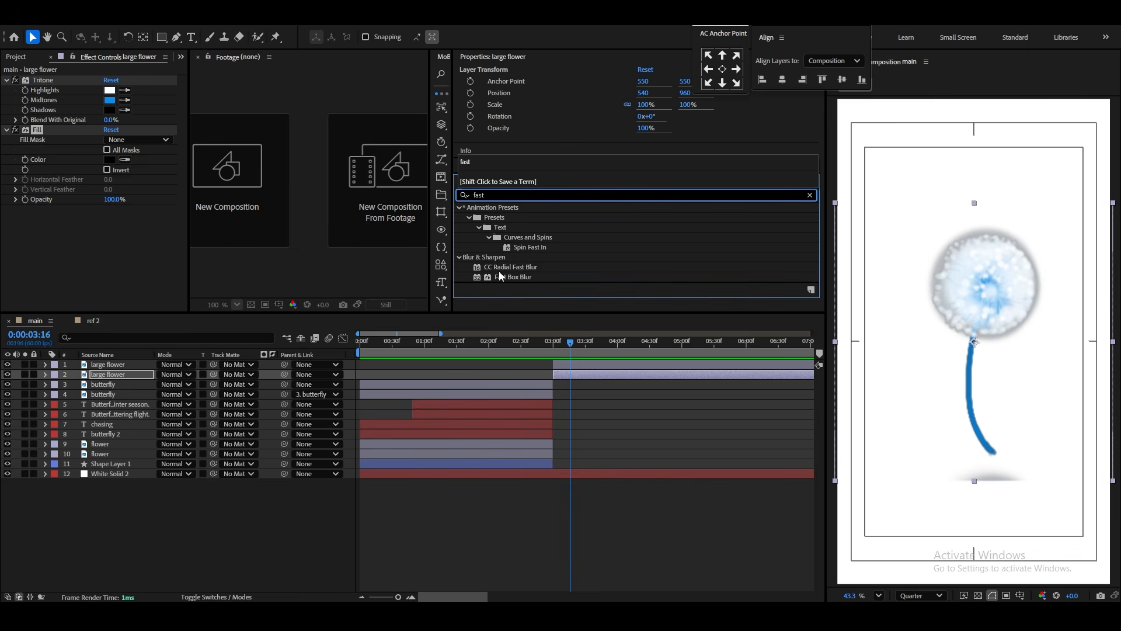
drag(509, 267, 615, 371)
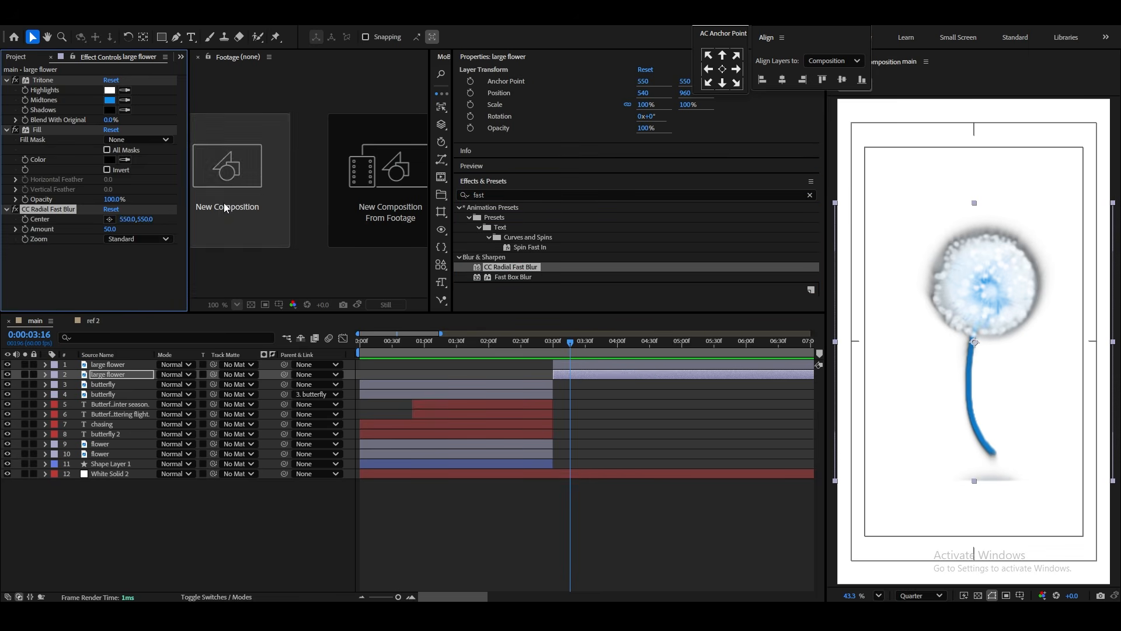
click(109, 219)
click(928, 225)
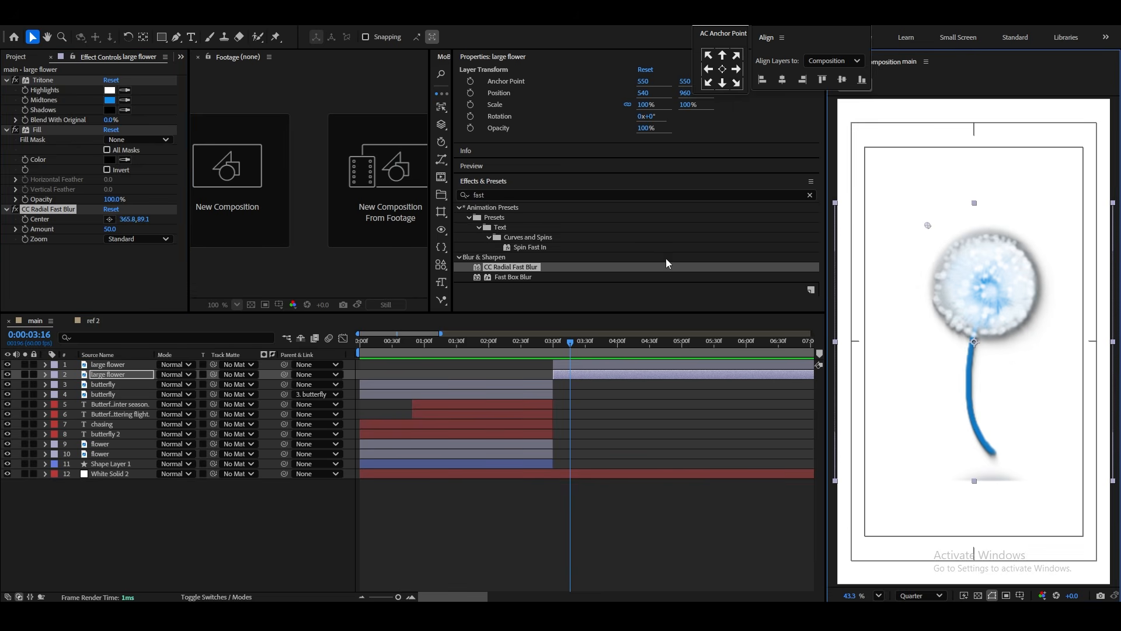
drag(928, 225, 913, 199)
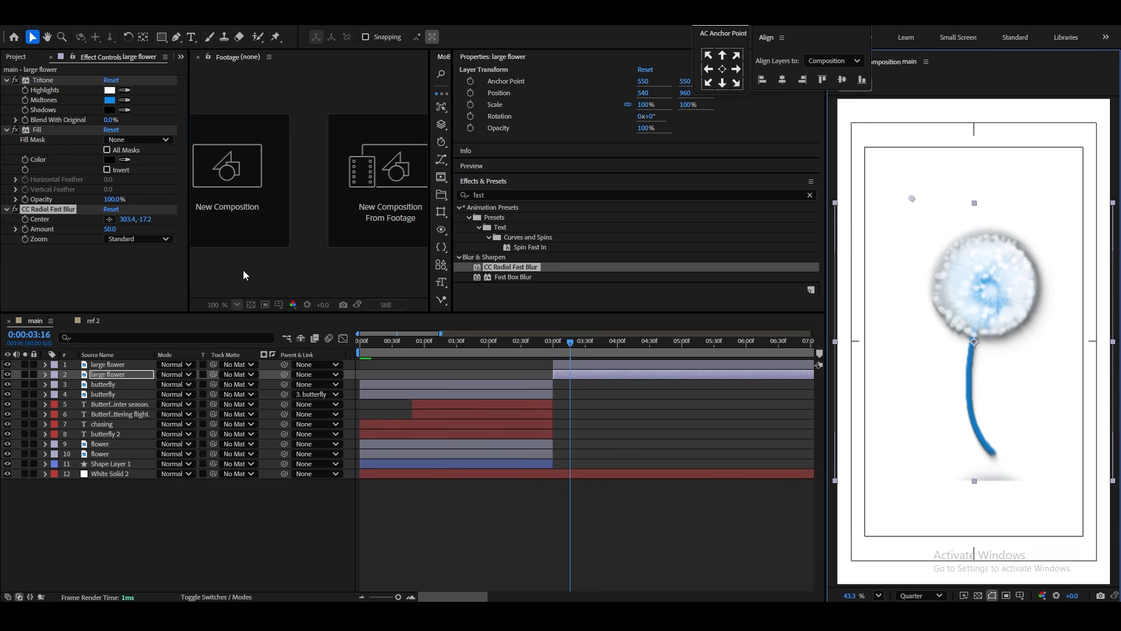
drag(110, 229, 152, 238)
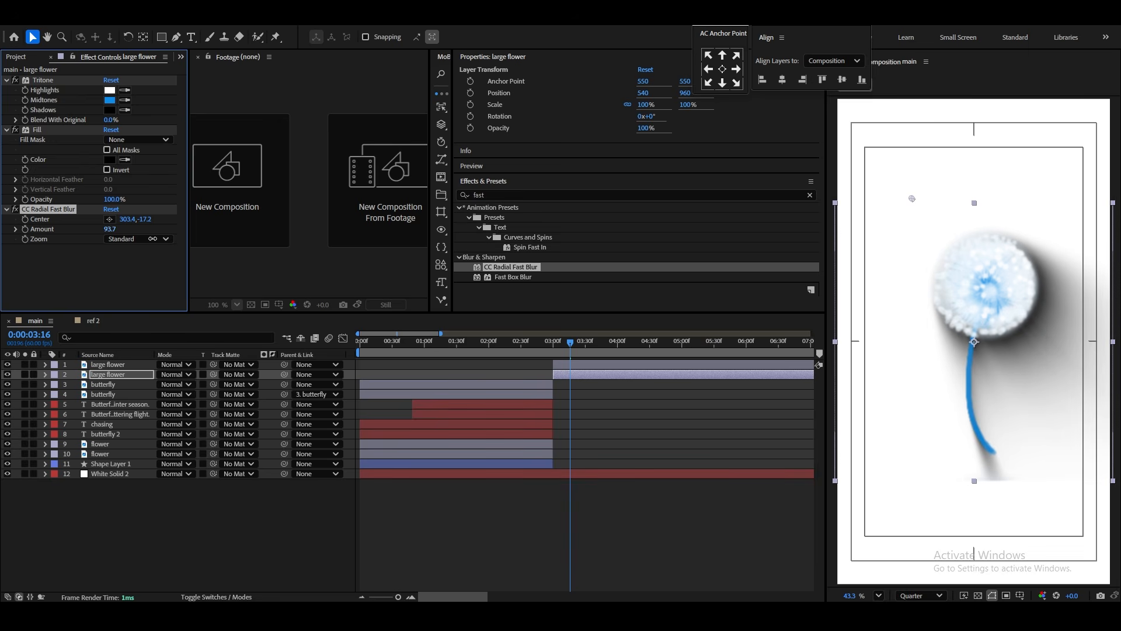
drag(149, 239, 120, 243)
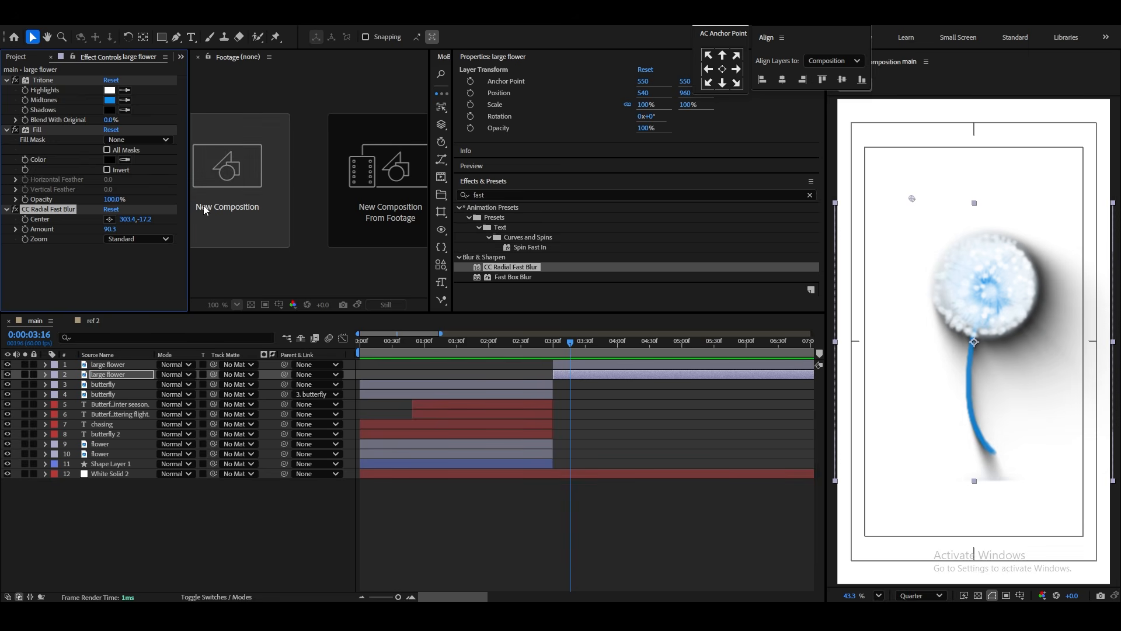
Parent the blurred shadow copy to the uppermost large flower layer.
click(102, 376)
drag(284, 374, 117, 364)
click(108, 364)
Apply Grow Bounds to the shadow copy, place it first in the effect order, and set its pixels to about 257.
click(502, 194)
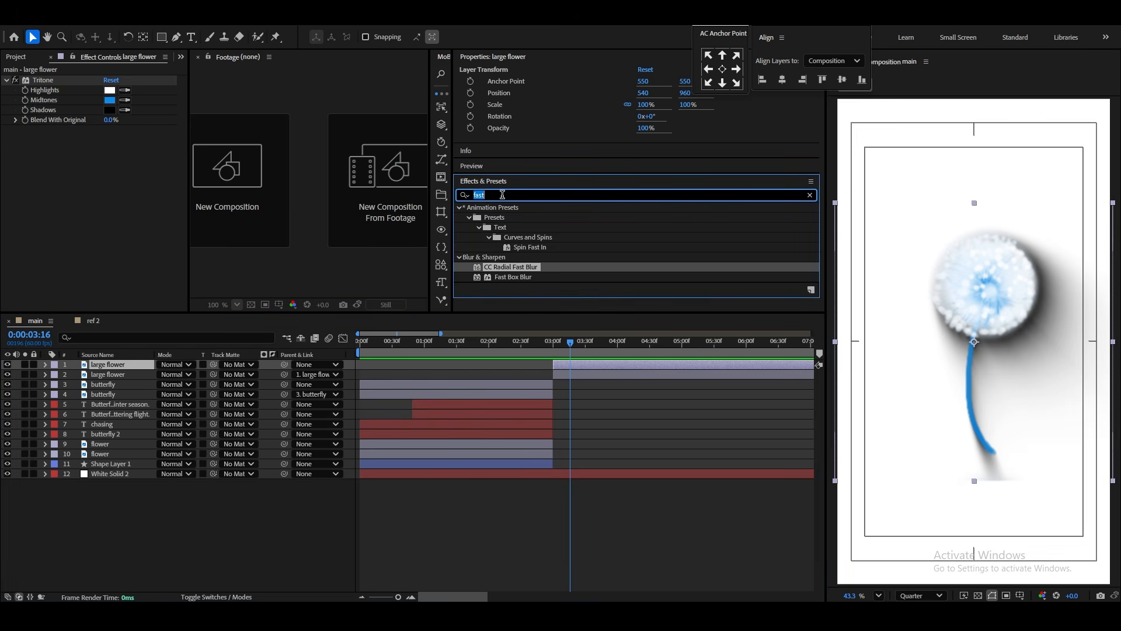
text(grow)
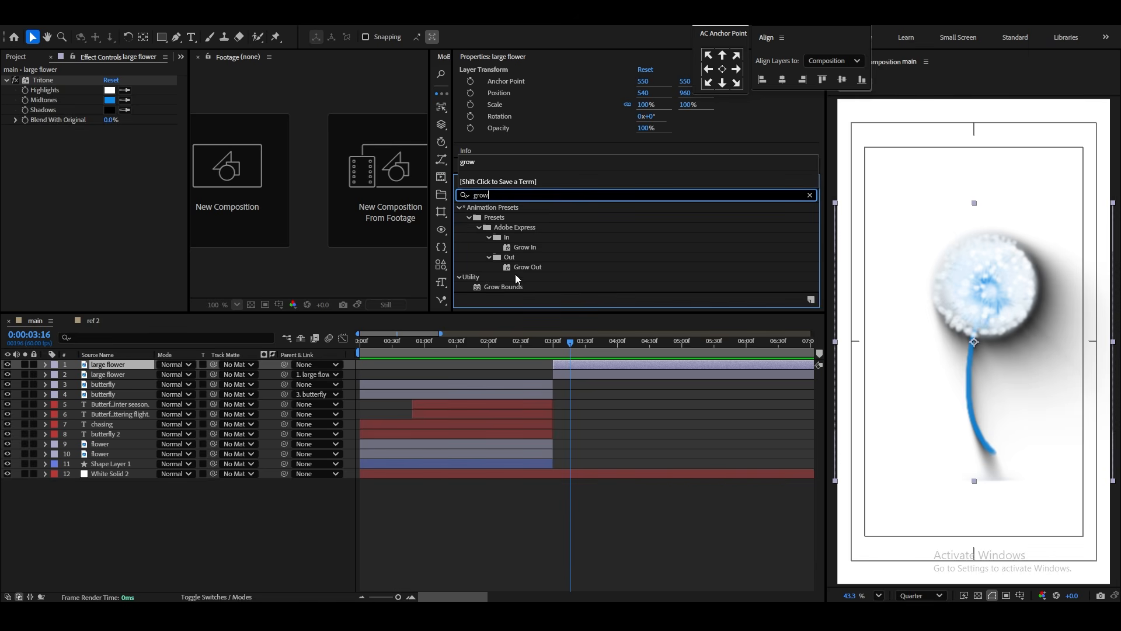
drag(516, 292, 631, 377)
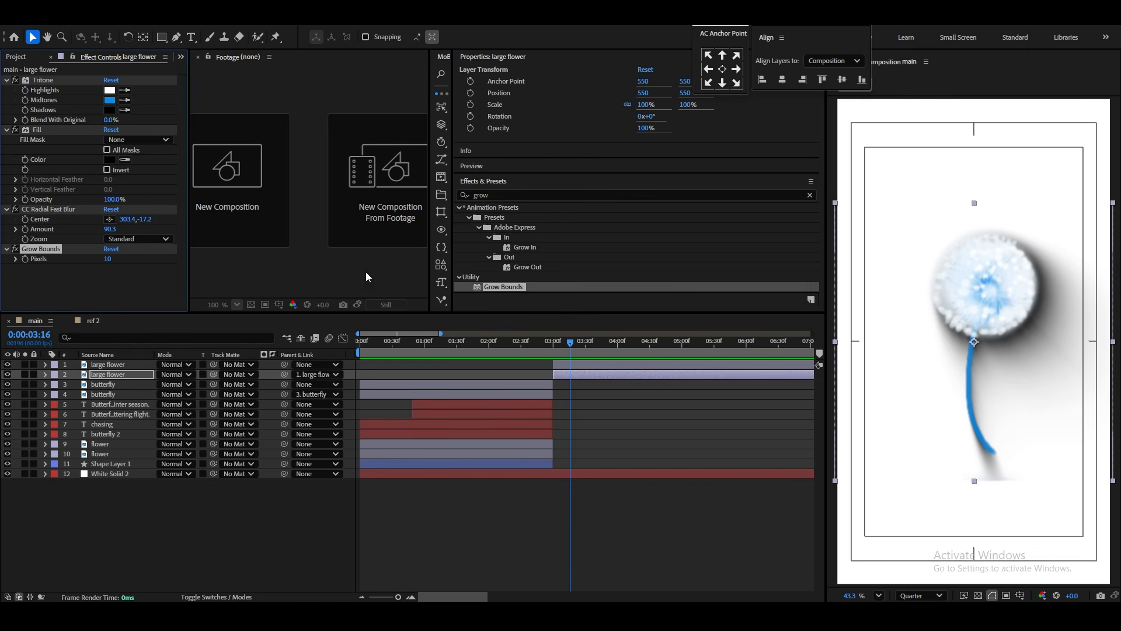
drag(53, 253, 37, 79)
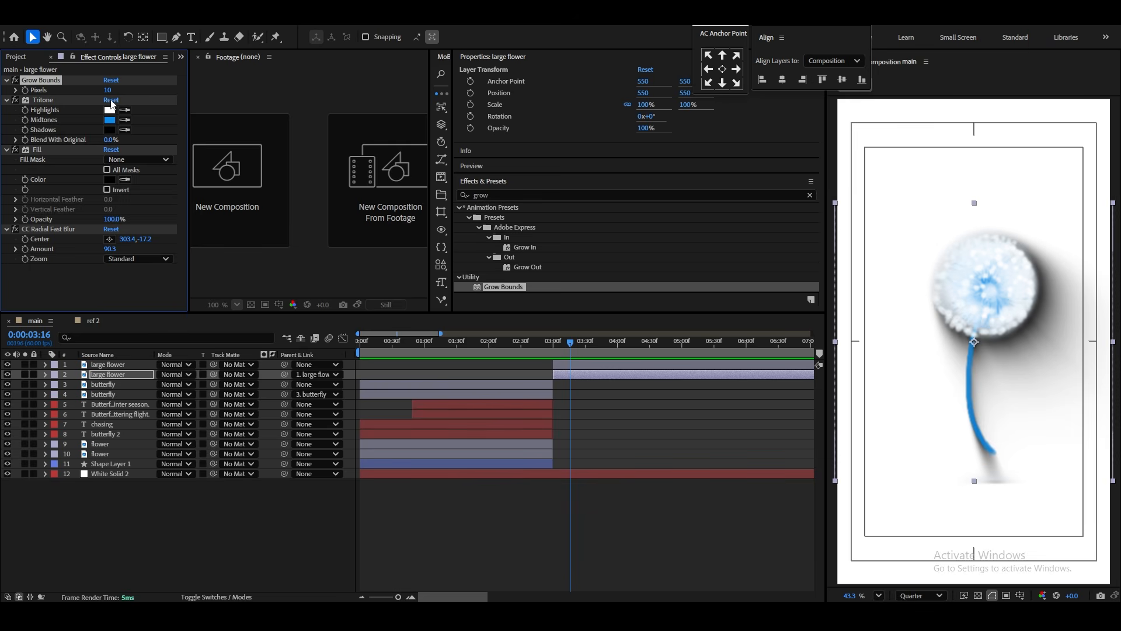
drag(114, 90, 164, 100)
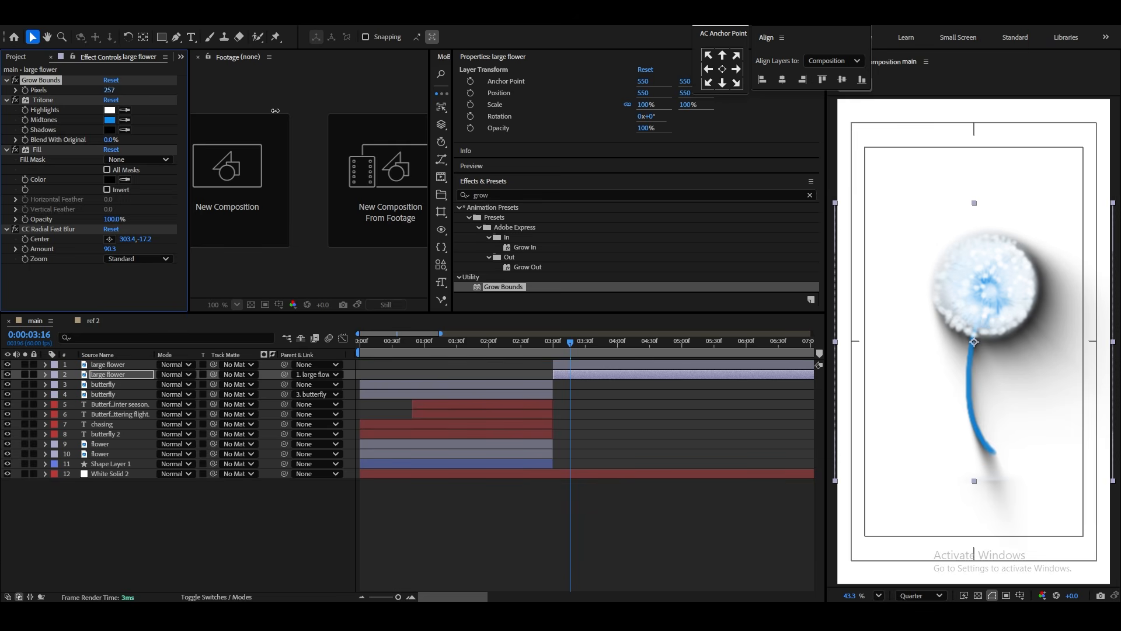
click(251, 502)
Nudge the uppermost large flower slightly up and left in the composition.
click(108, 364)
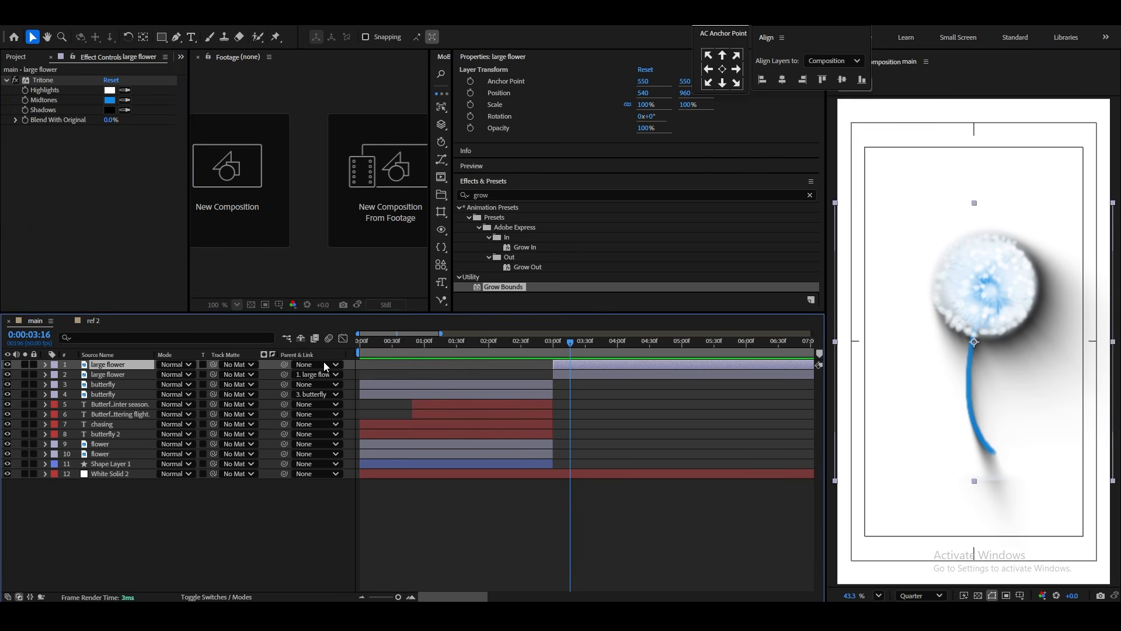
drag(981, 348, 970, 339)
click(167, 517)
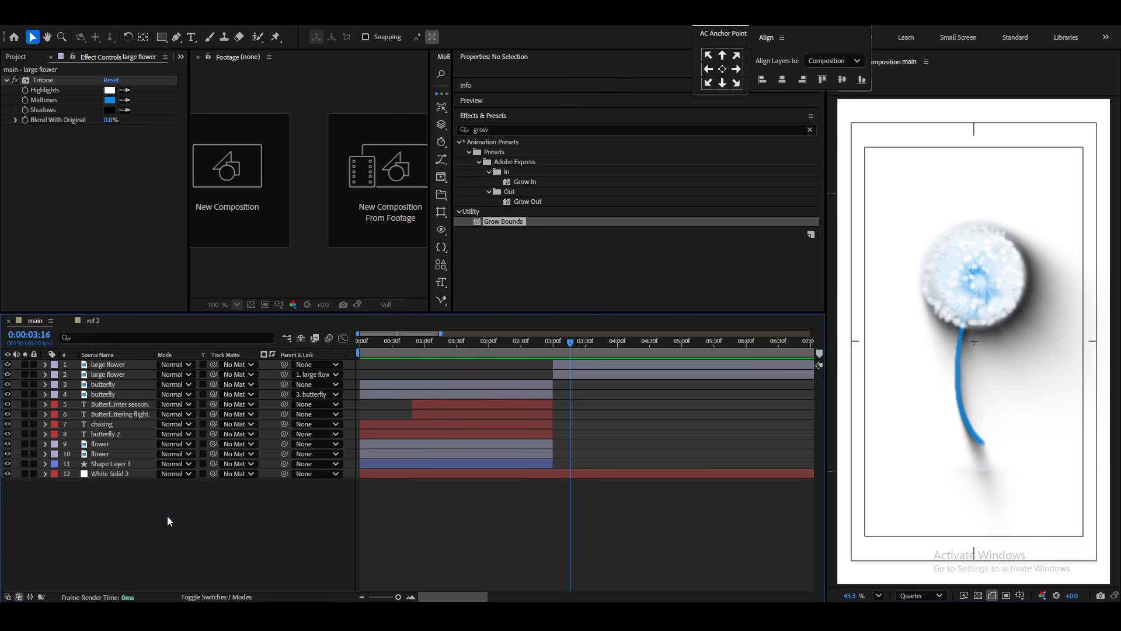
Duplicate the large butterfly title text layer in the main composition.
click(102, 434)
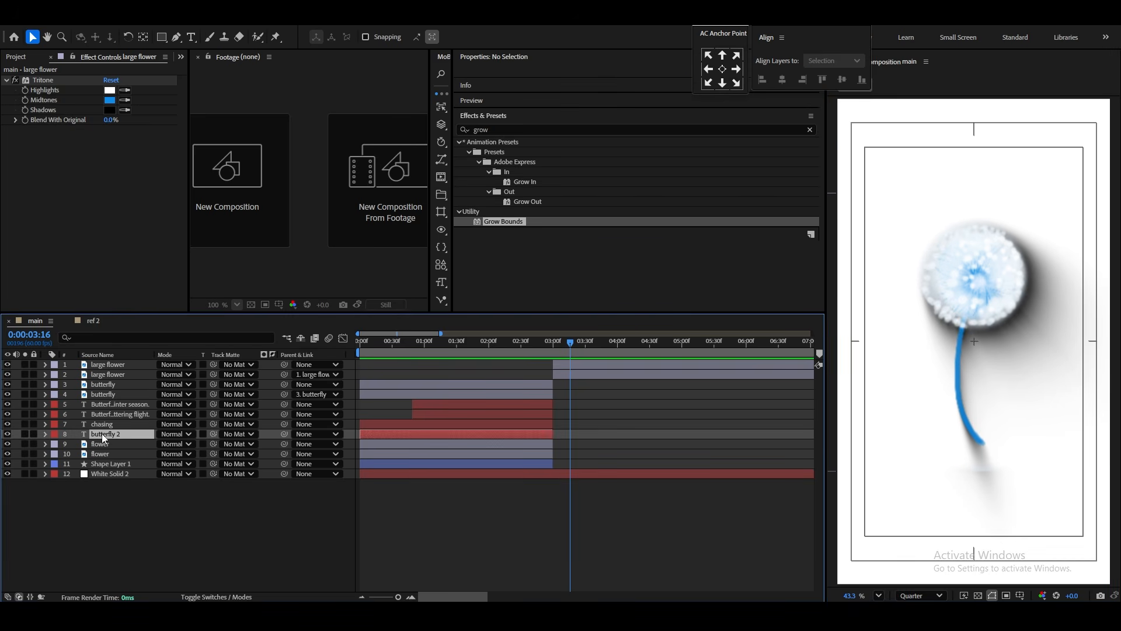
click(103, 426)
click(107, 435)
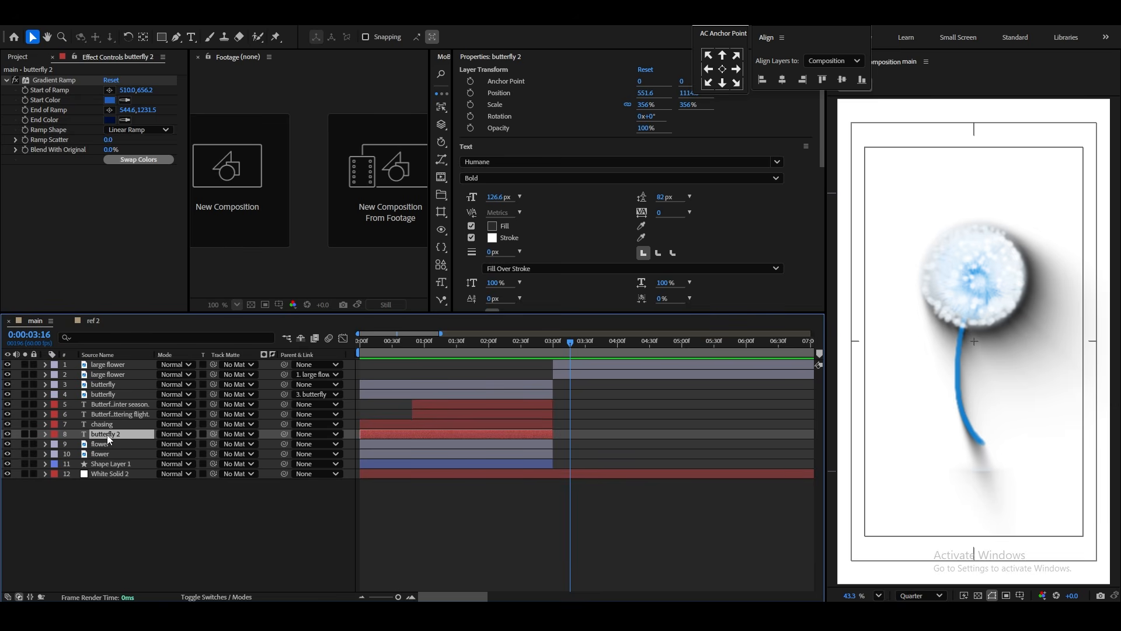
click(494, 344)
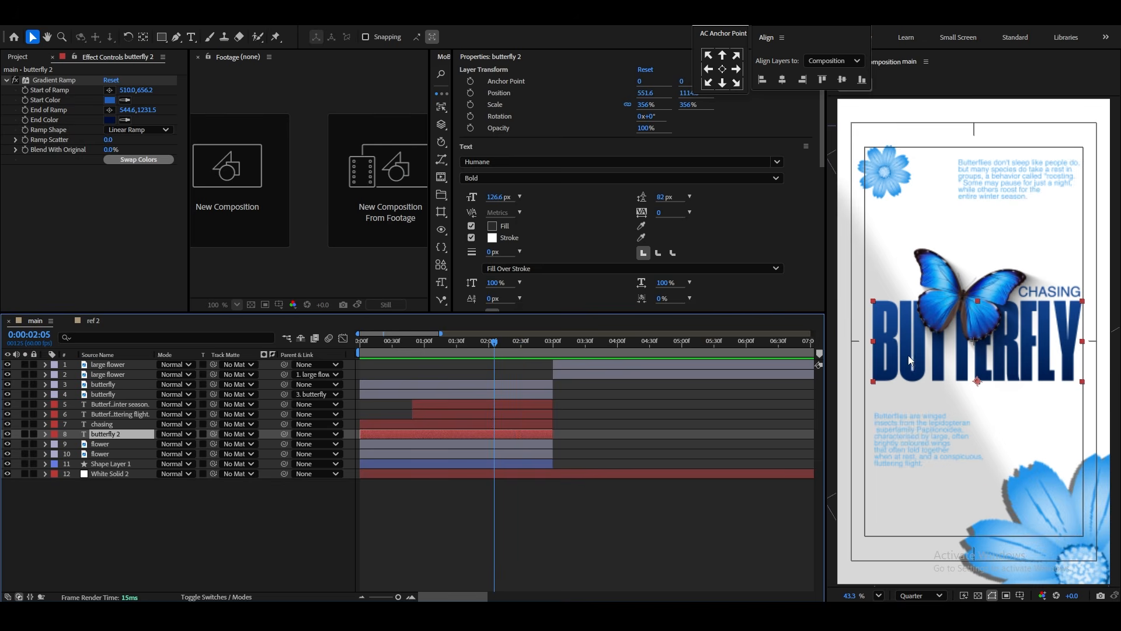
key(ctrl+d)
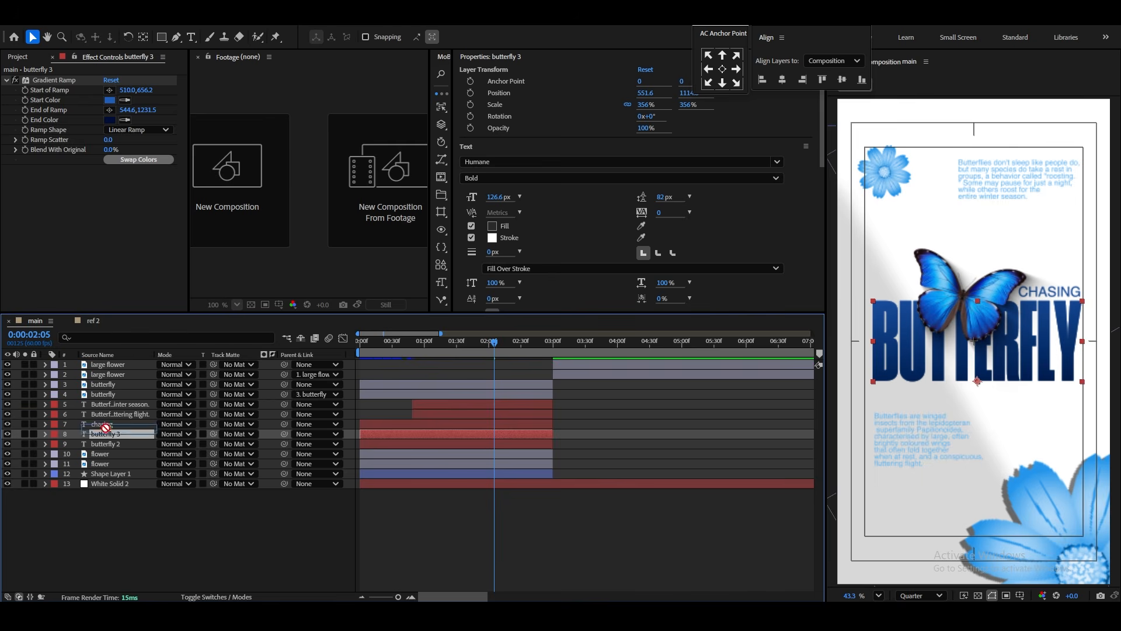
Place the duplicated title directly below the two large flower layers and shift it to start at the 3-second mark.
drag(113, 435, 111, 375)
drag(392, 374, 587, 381)
drag(125, 375, 125, 389)
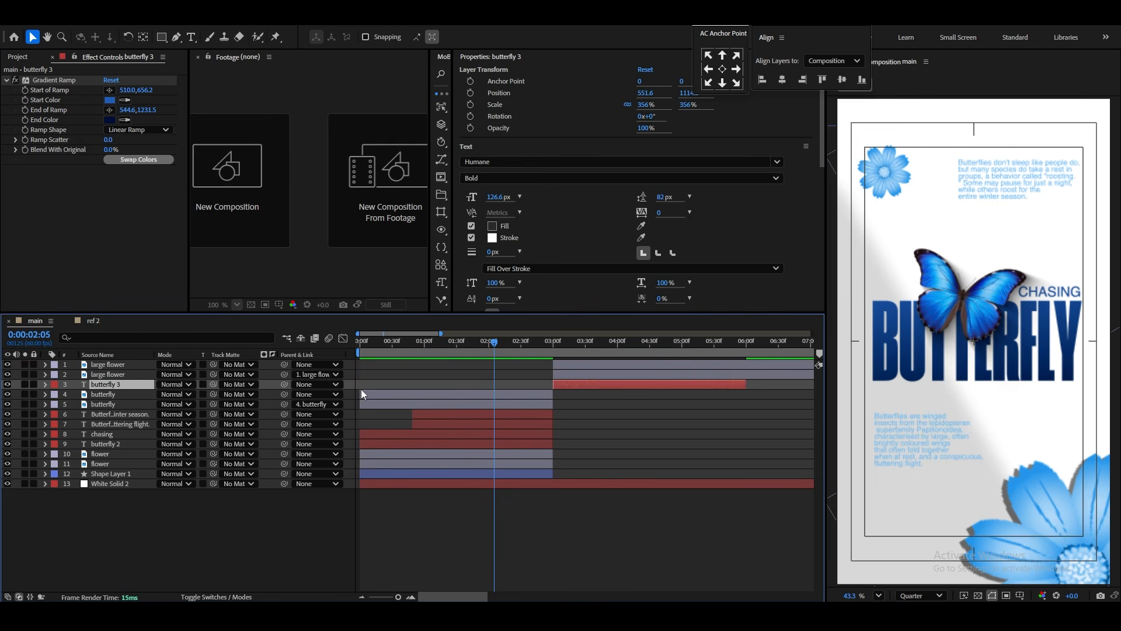
Check the flowers title in the ref 2 composition and replace the duplicated title's text with "flo rs", leaving a wide gap around the stem.
drag(585, 356, 641, 357)
key(ctrl+t)
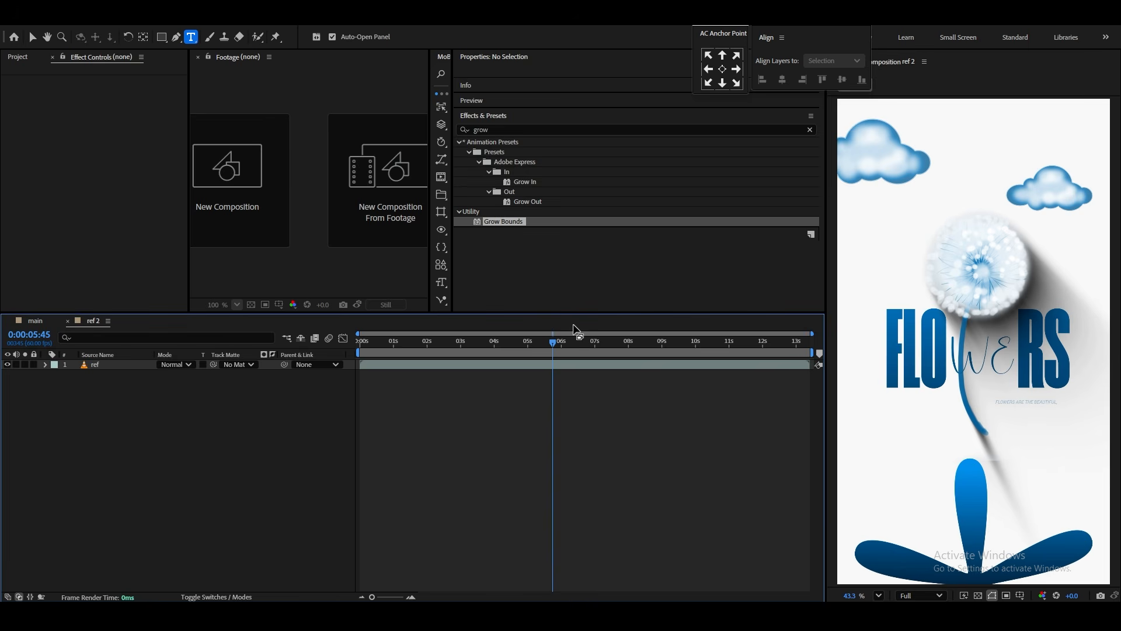
drag(35, 337, 44, 337)
click(35, 321)
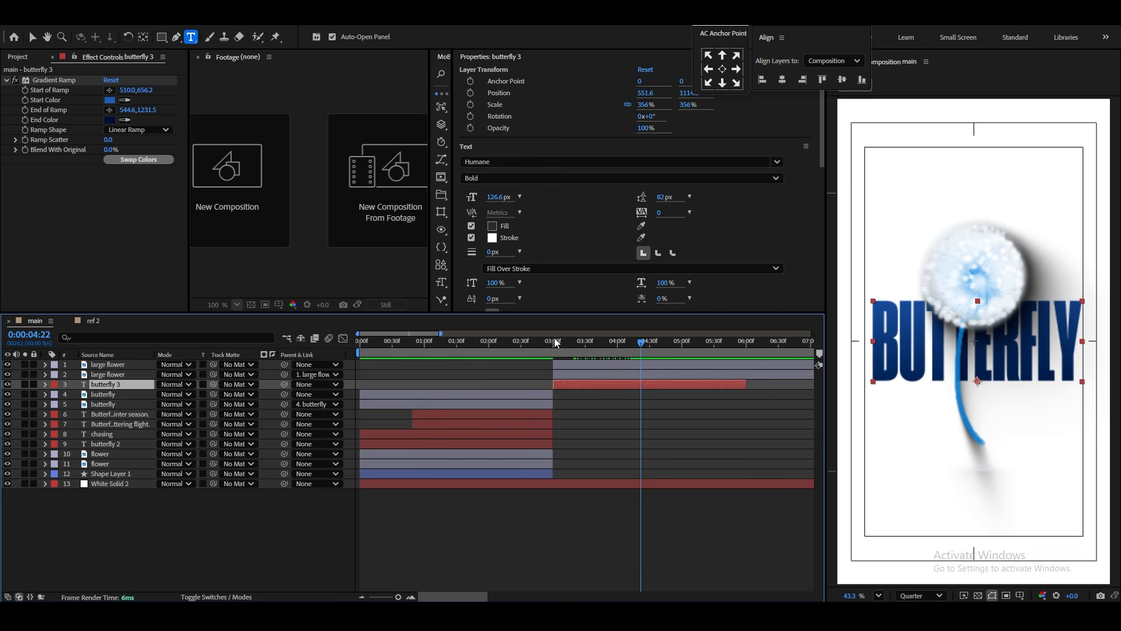
double_click(906, 362)
text(f)
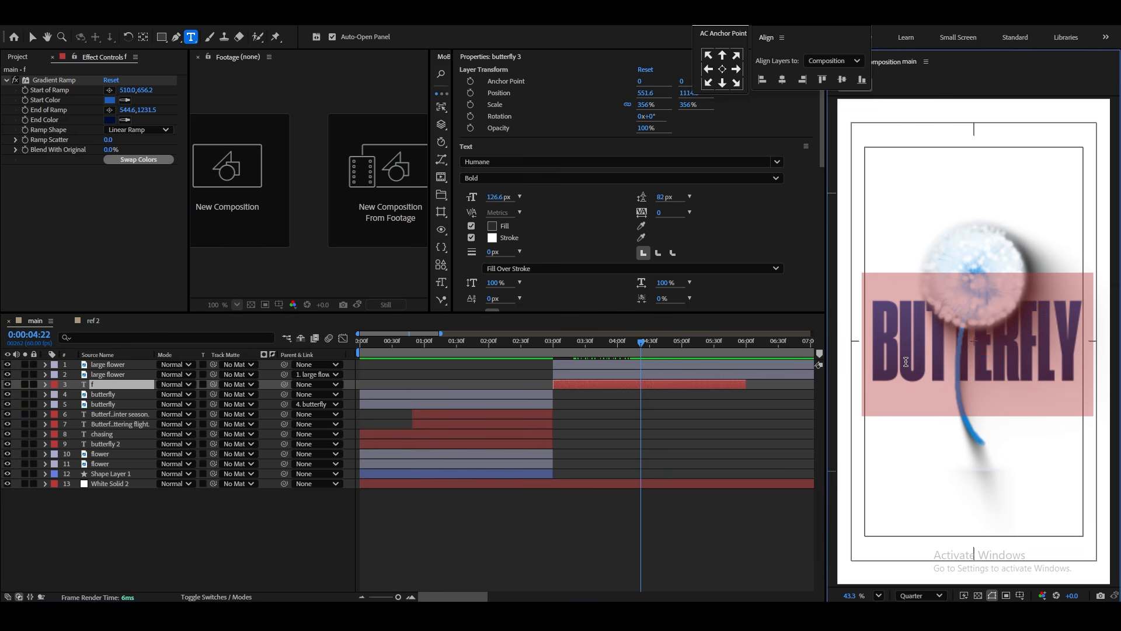
text(lo)
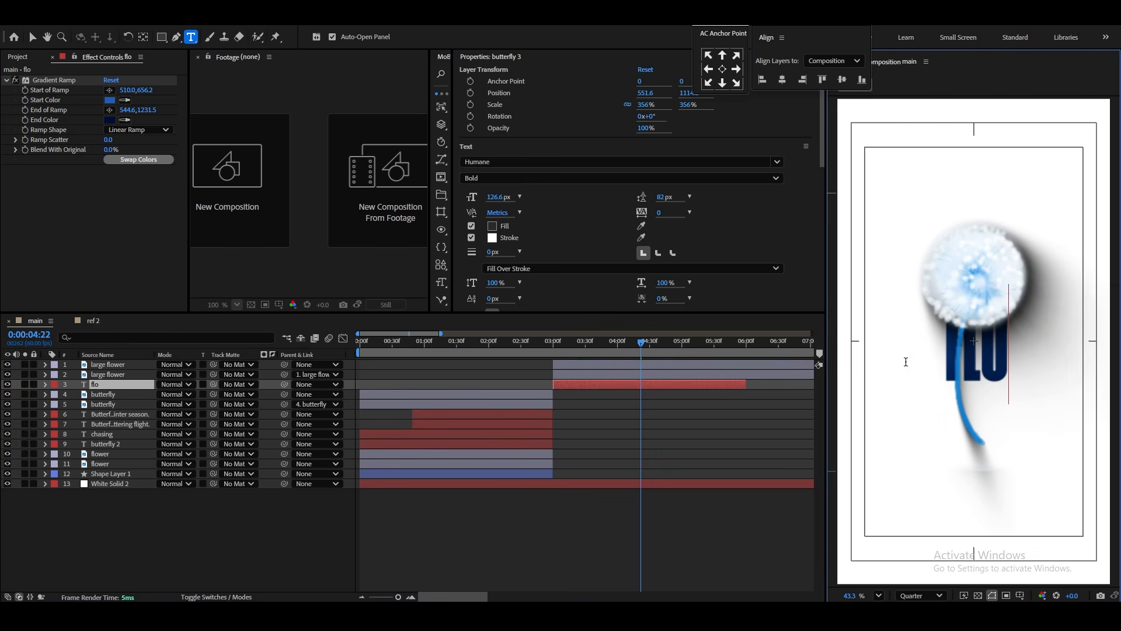
text(wers)
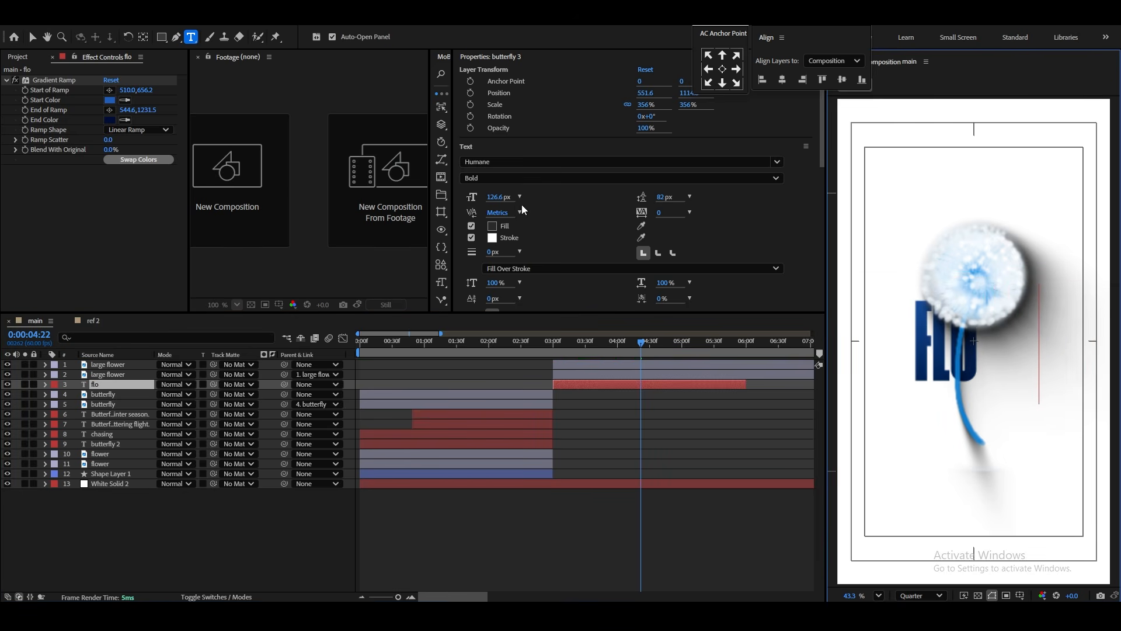
click(32, 37)
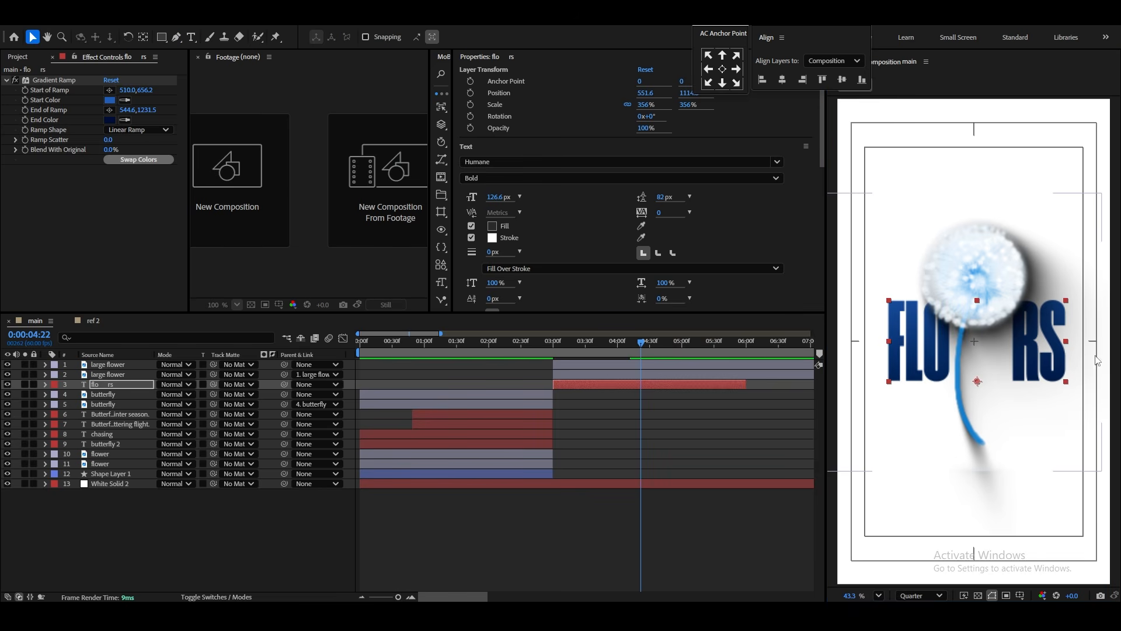
Scale the "flo rs" title to 402.4% and position it behind the large flower, with its letters on both sides of the stem.
drag(1060, 356, 1051, 364)
key(s)
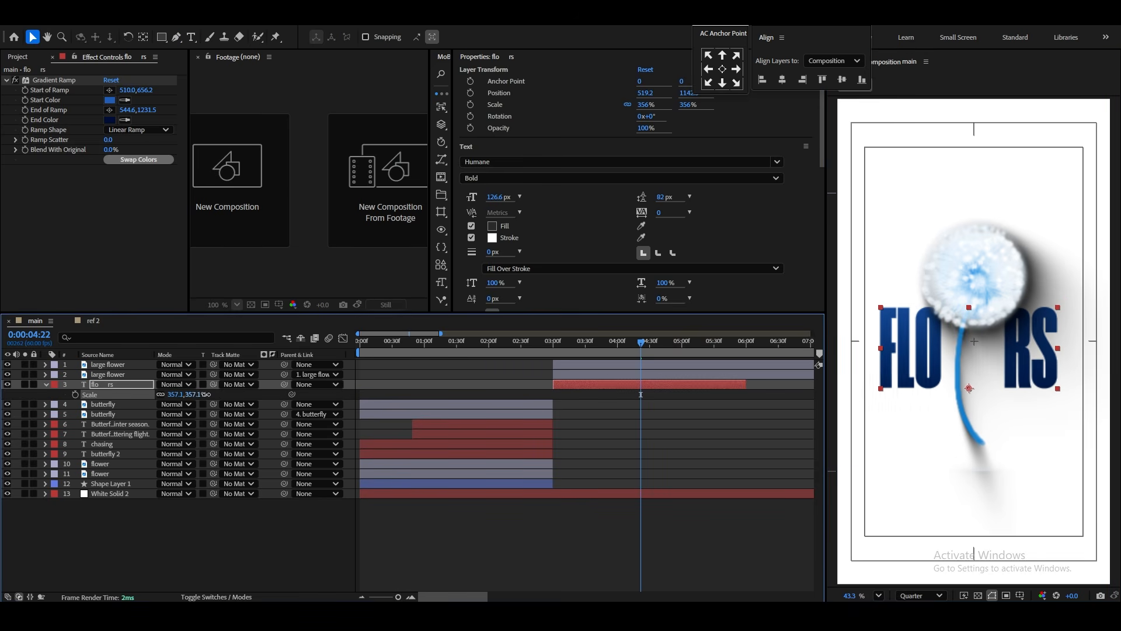
drag(178, 394, 498, 424)
drag(1032, 374, 1036, 377)
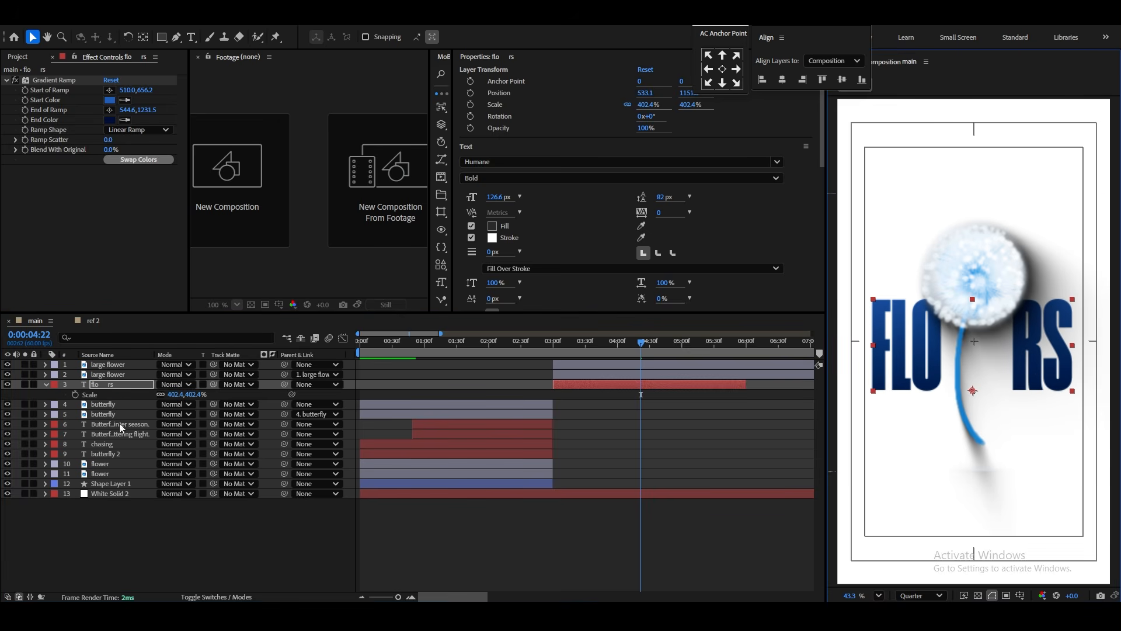
Duplicate the "flo rs" title, move the copy below the original in the composition, and replace its text with "we".
click(45, 384)
key(ctrl+d)
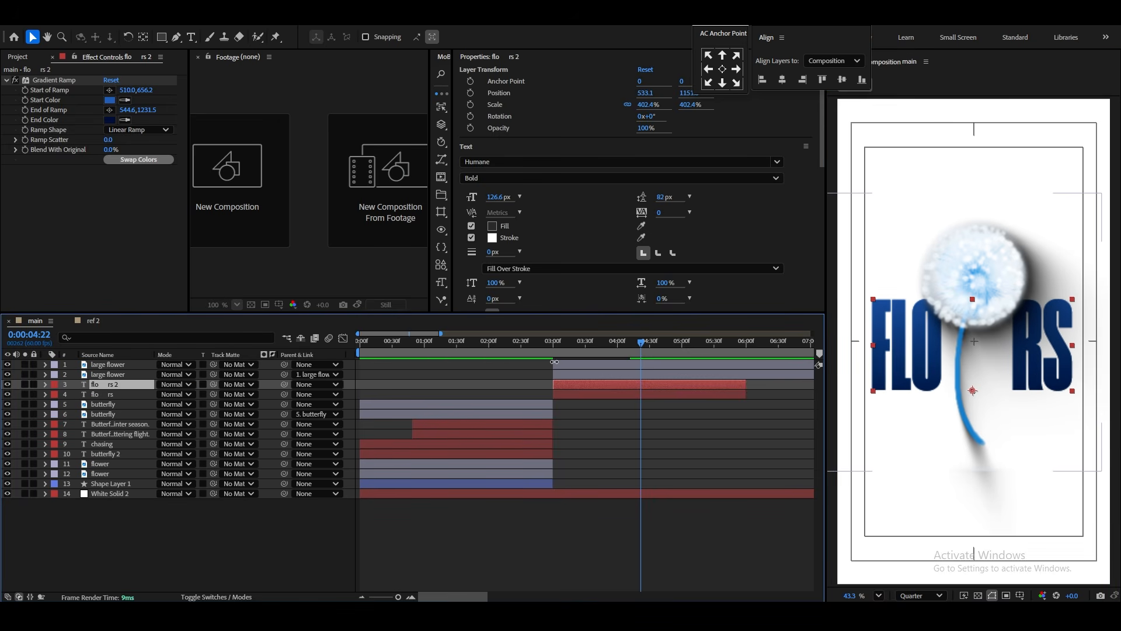
drag(895, 323, 901, 404)
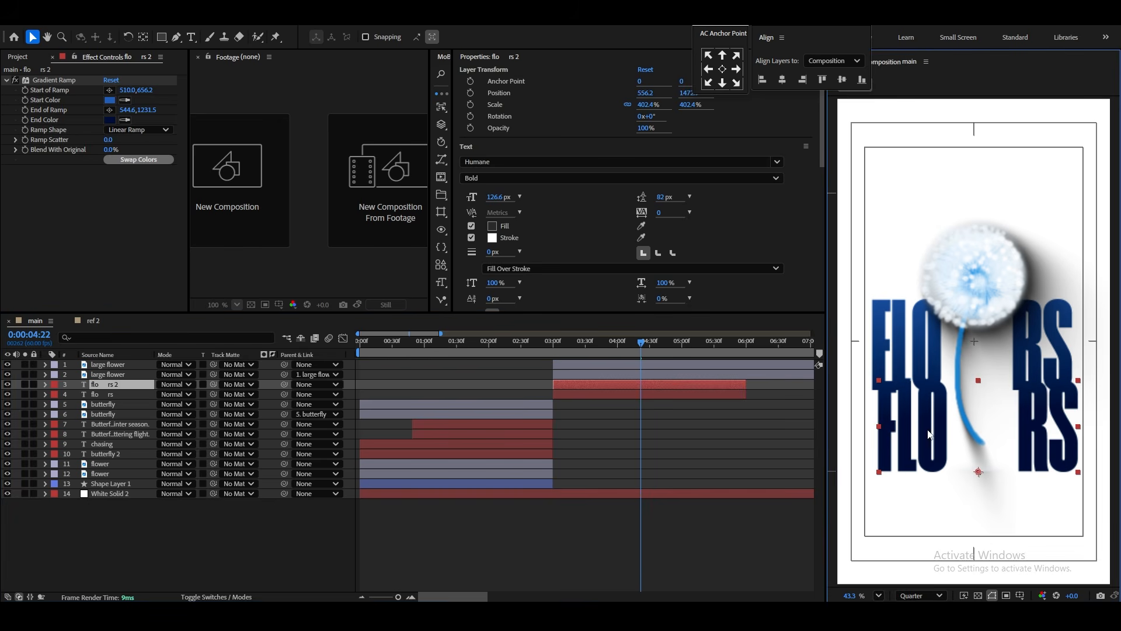
double_click(901, 404)
text(we)
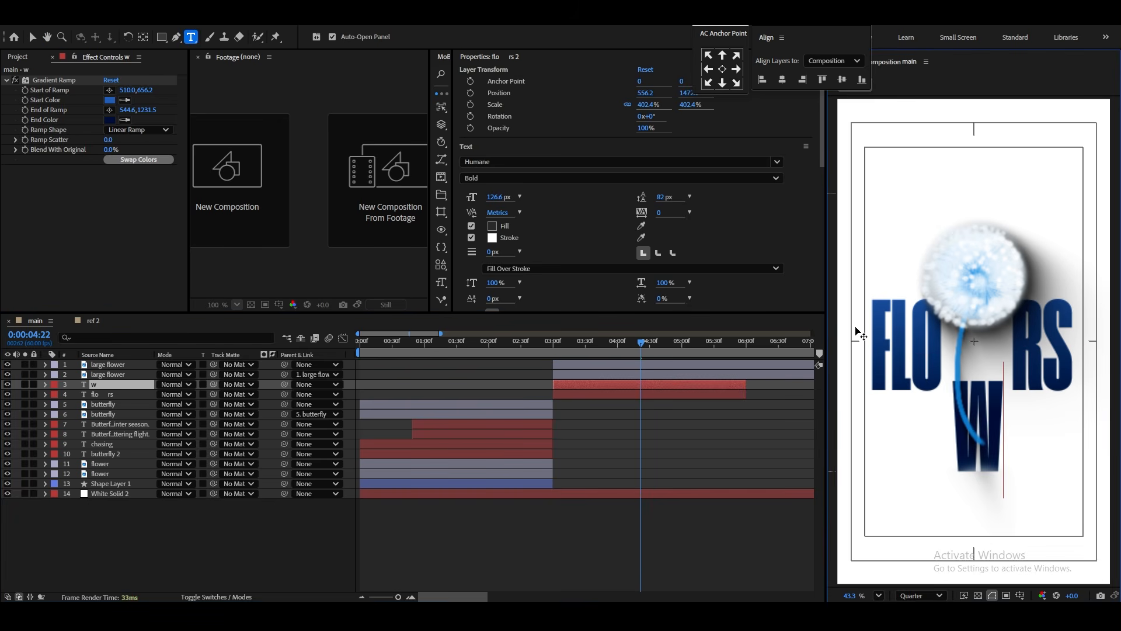
Finish editing the "we" text layer and change its font to Ink Free.
click(32, 37)
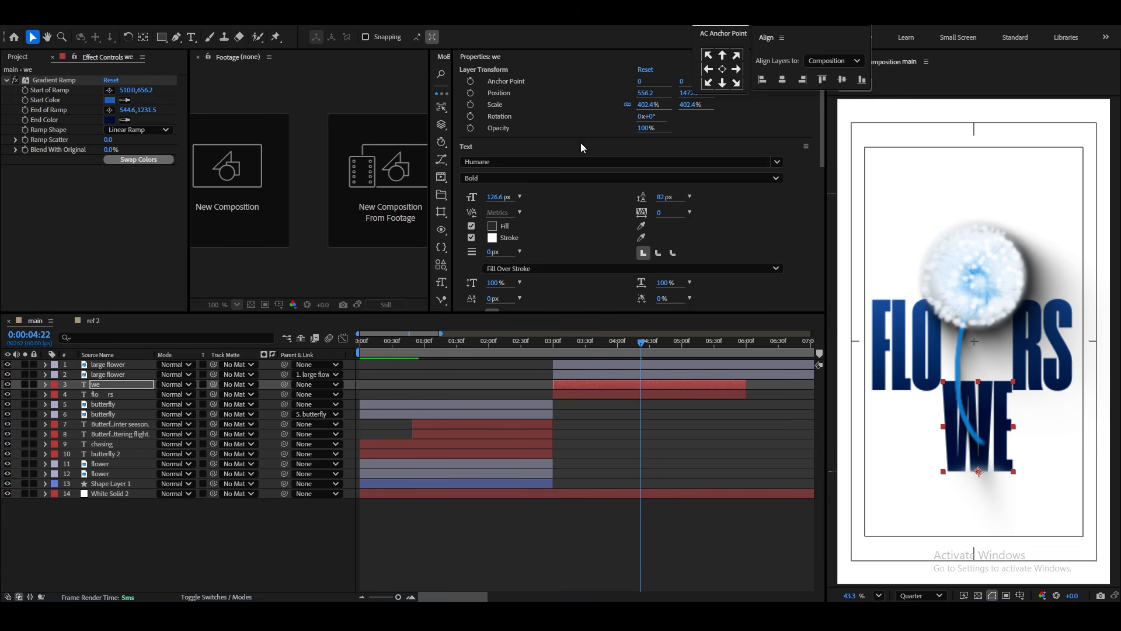
click(776, 164)
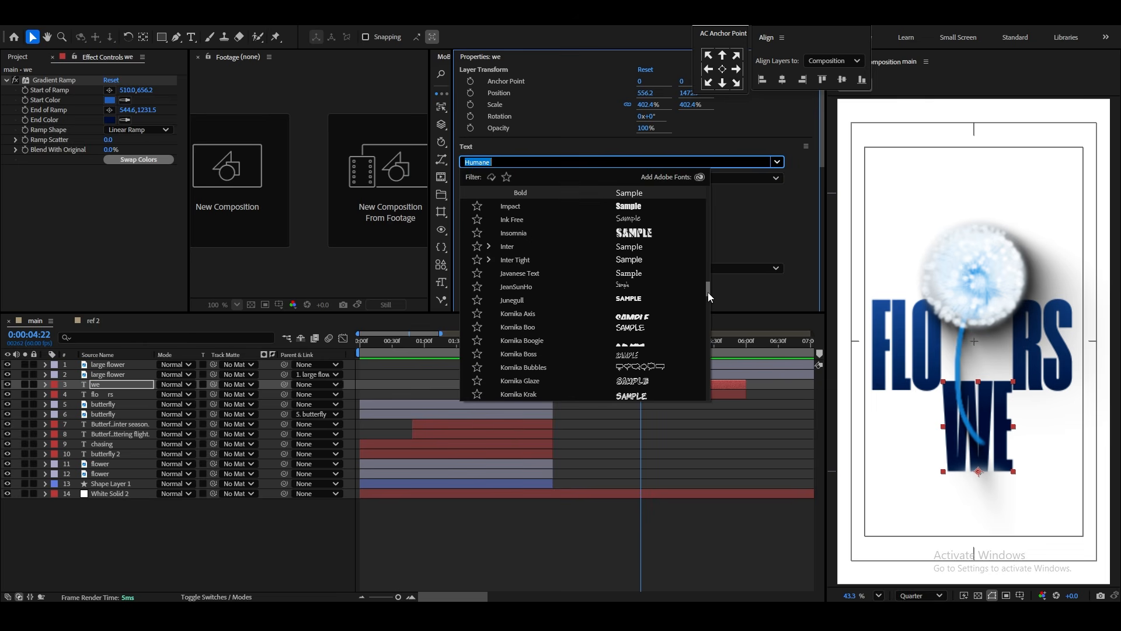
click(626, 219)
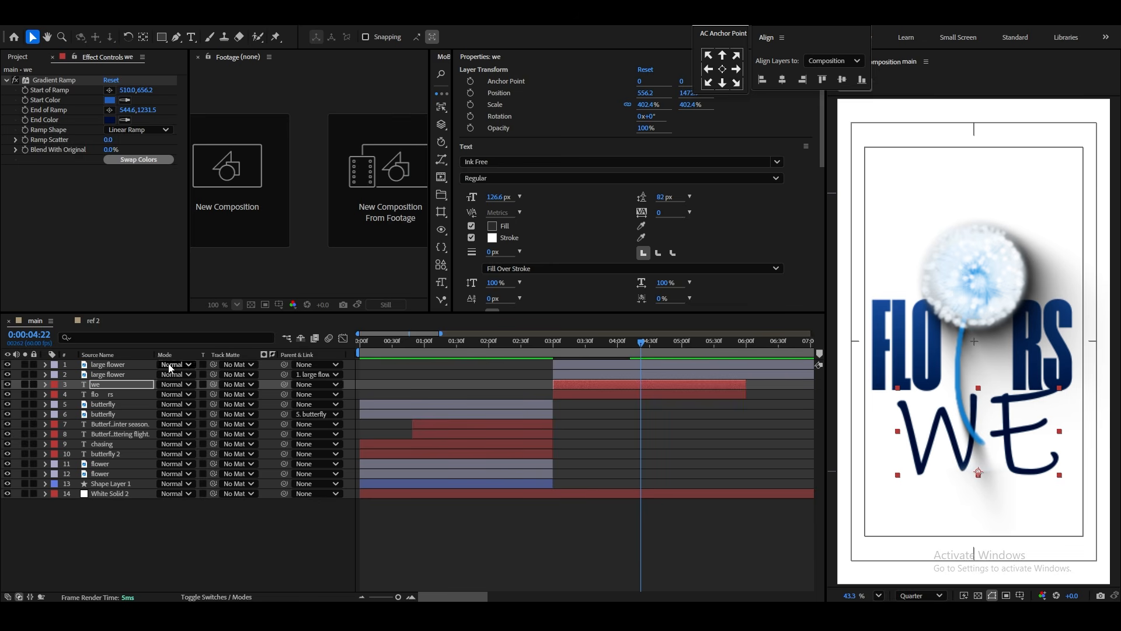
Scale the "we" text to 156.1% and fit it into the gap between FLO and RS.
key(s)
drag(197, 394, 70, 394)
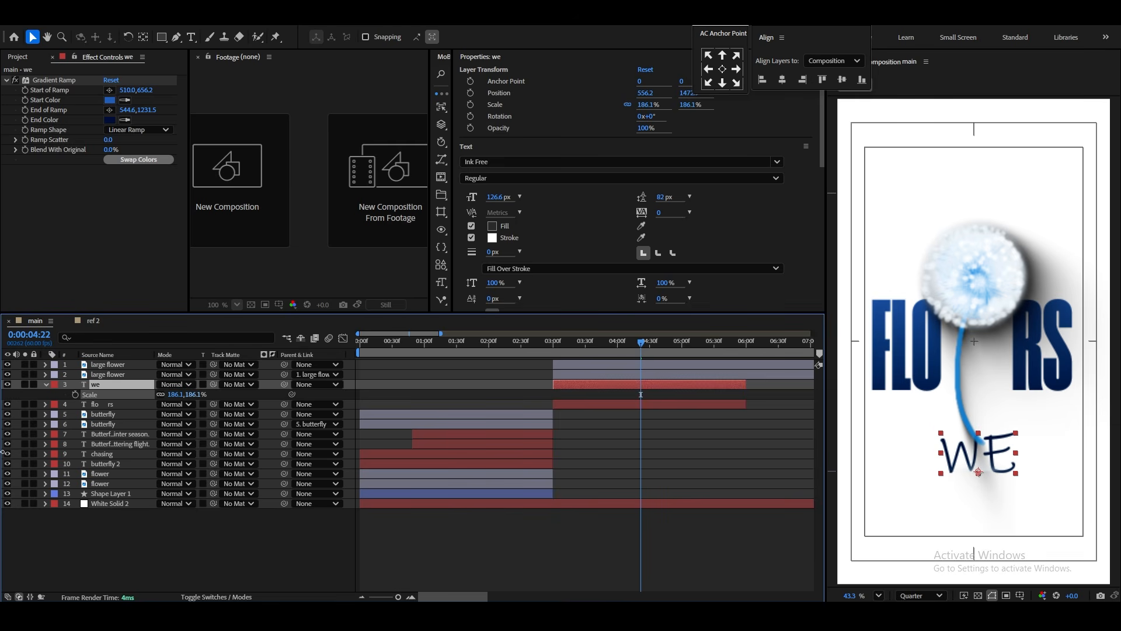
drag(987, 461, 983, 364)
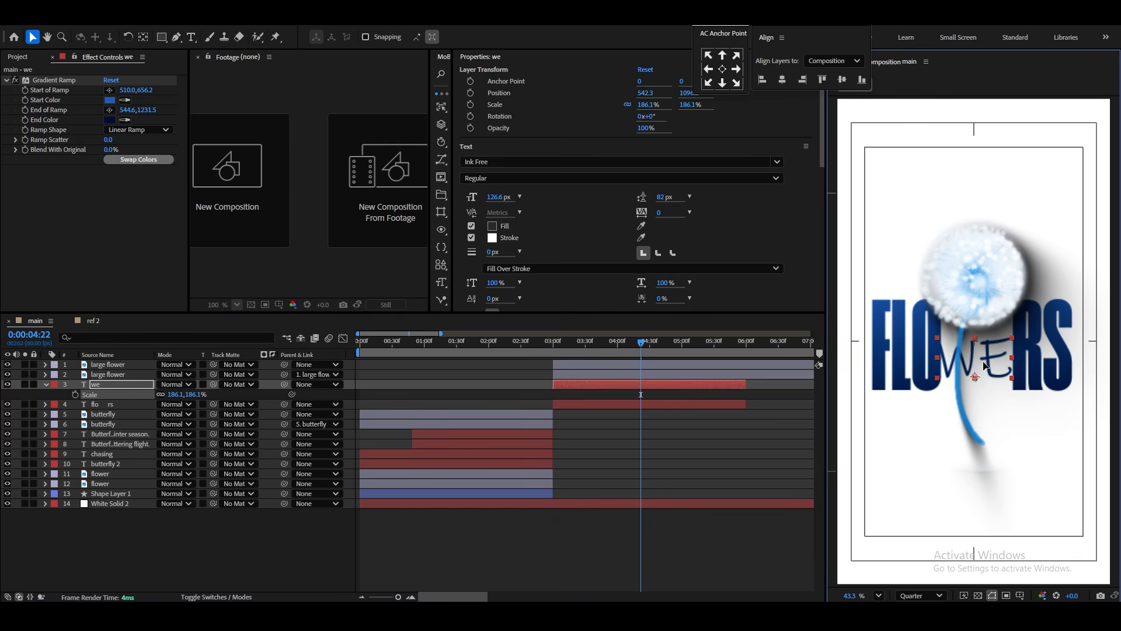
drag(191, 395, 173, 395)
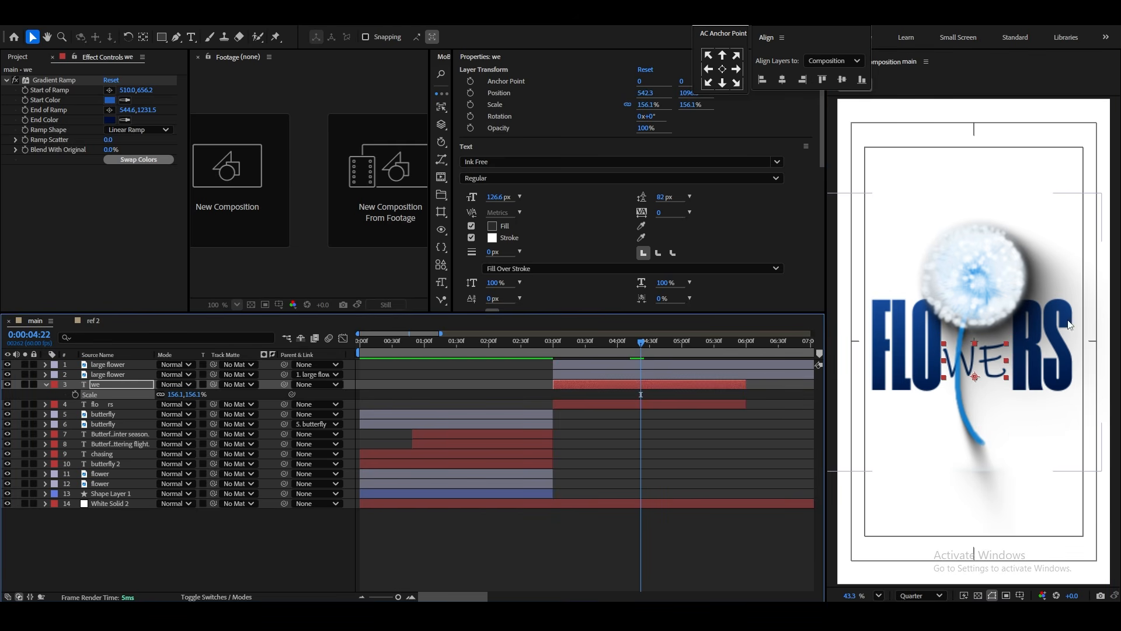
drag(996, 358, 1000, 351)
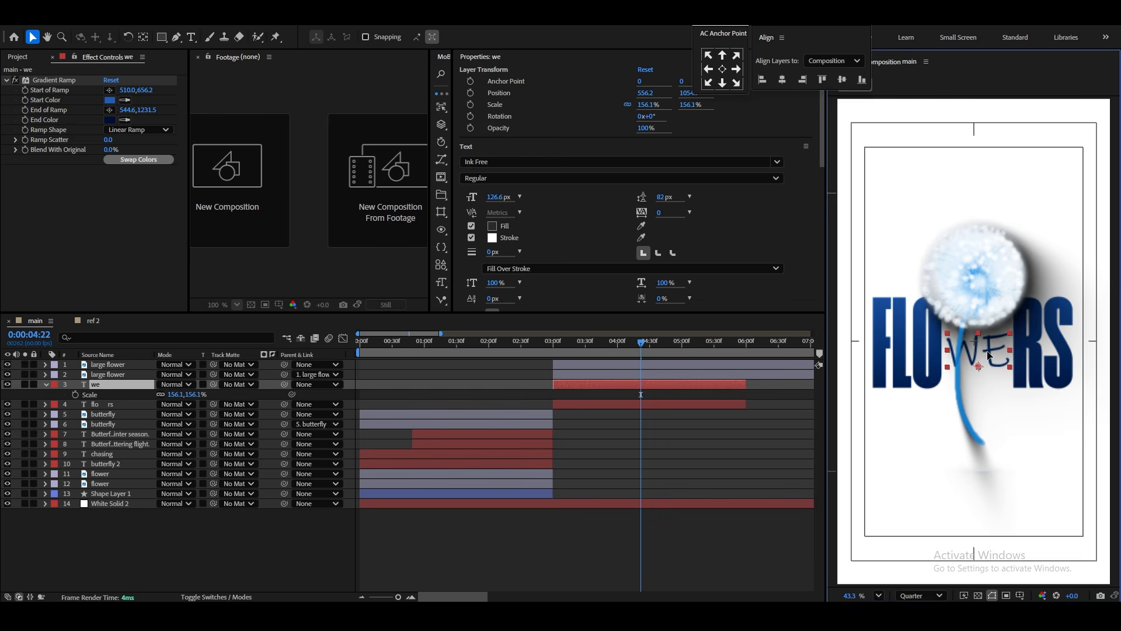
click(557, 351)
drag(558, 351, 597, 349)
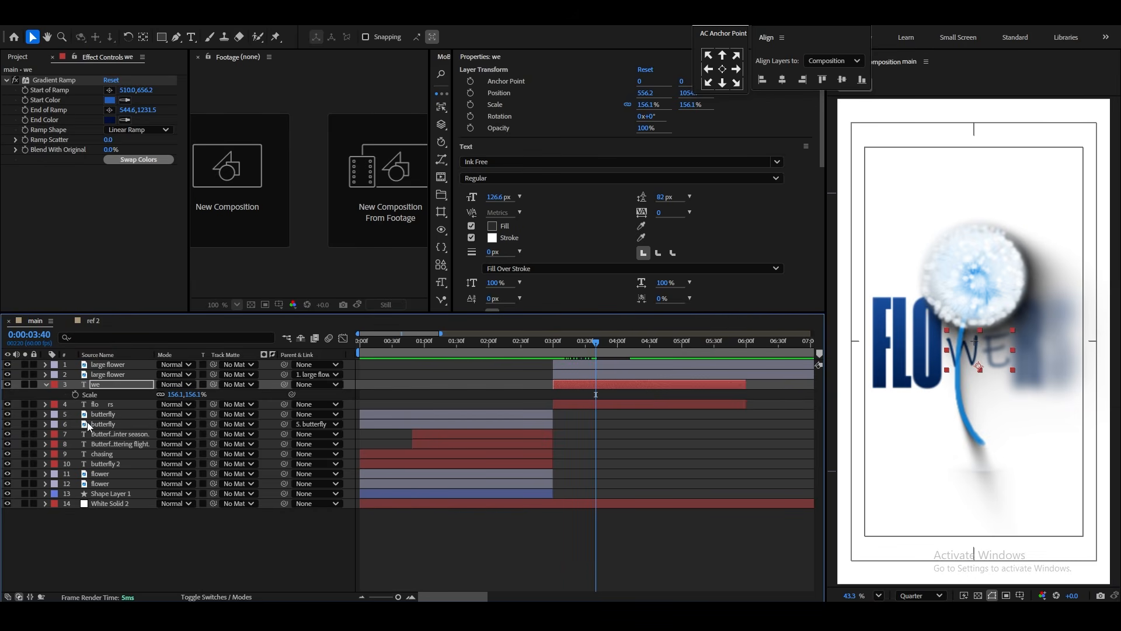
click(46, 385)
Add the cloud image to the main composition as the top layer, starting at 3 seconds.
click(19, 59)
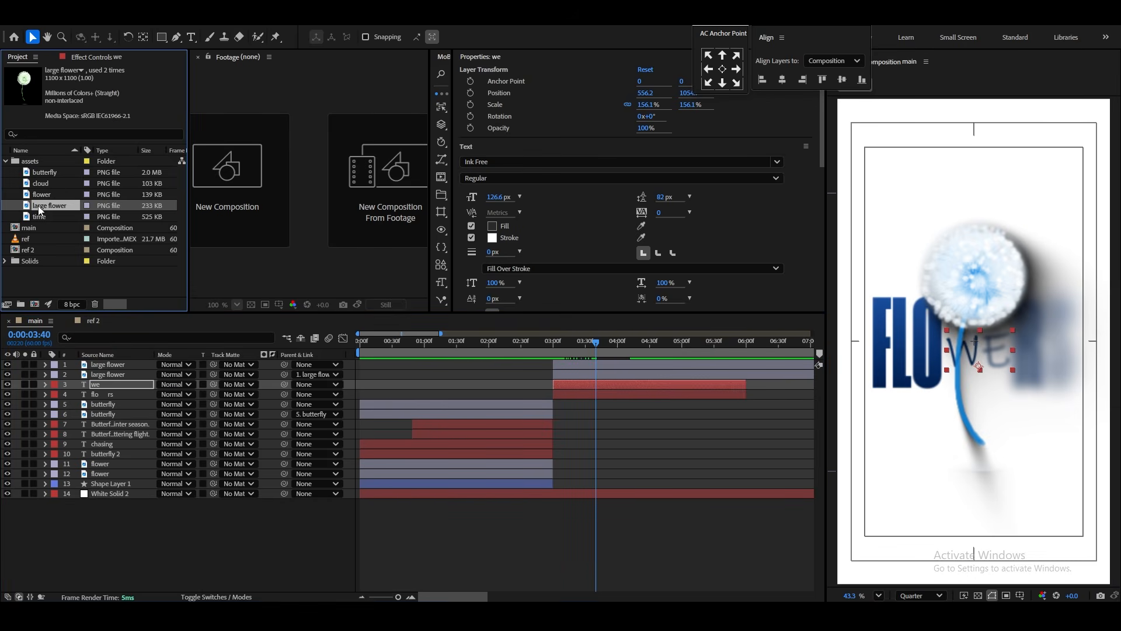
click(41, 183)
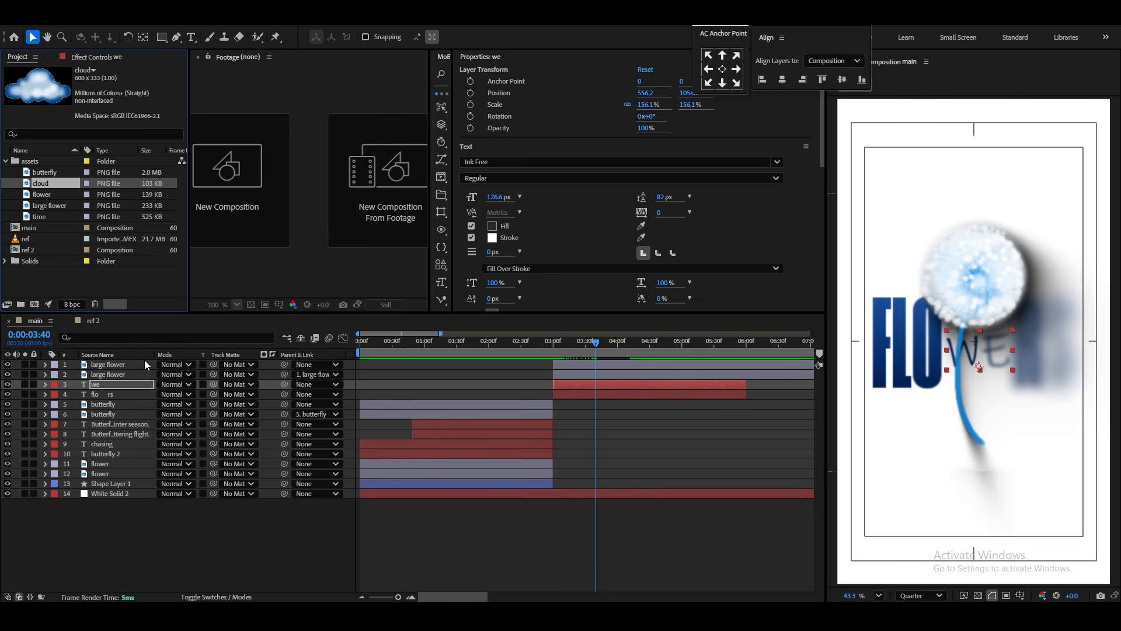
drag(145, 360, 145, 360)
drag(410, 364, 601, 367)
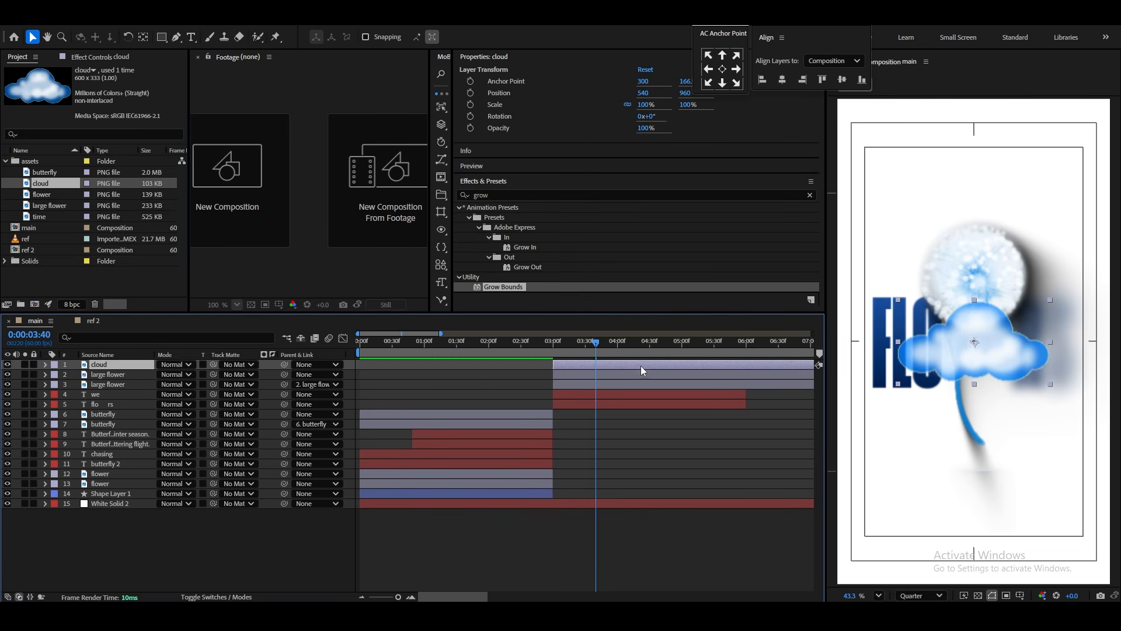
Place the cloud above the flower near the frame's upper right and scale it to 55.8%.
drag(981, 350, 1025, 191)
key(s)
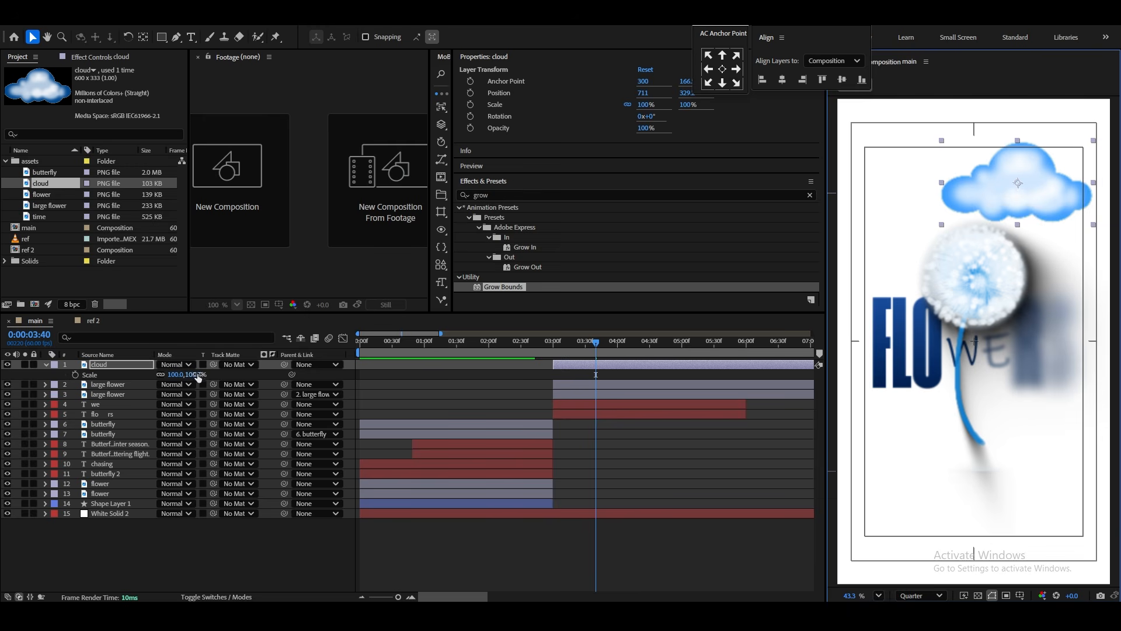
drag(198, 377, 172, 377)
Duplicate the cloud, place the copy in the frame's upper-left corner and scale it to 78.8%.
drag(1035, 186, 895, 157)
key(ctrl+d)
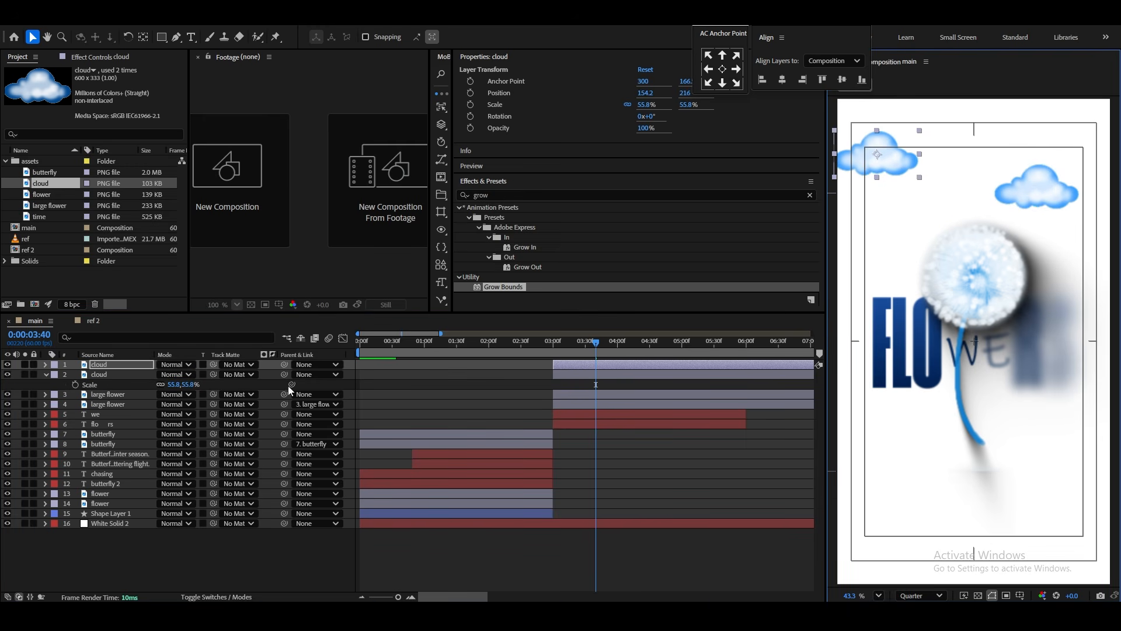
key(s)
drag(175, 375, 189, 375)
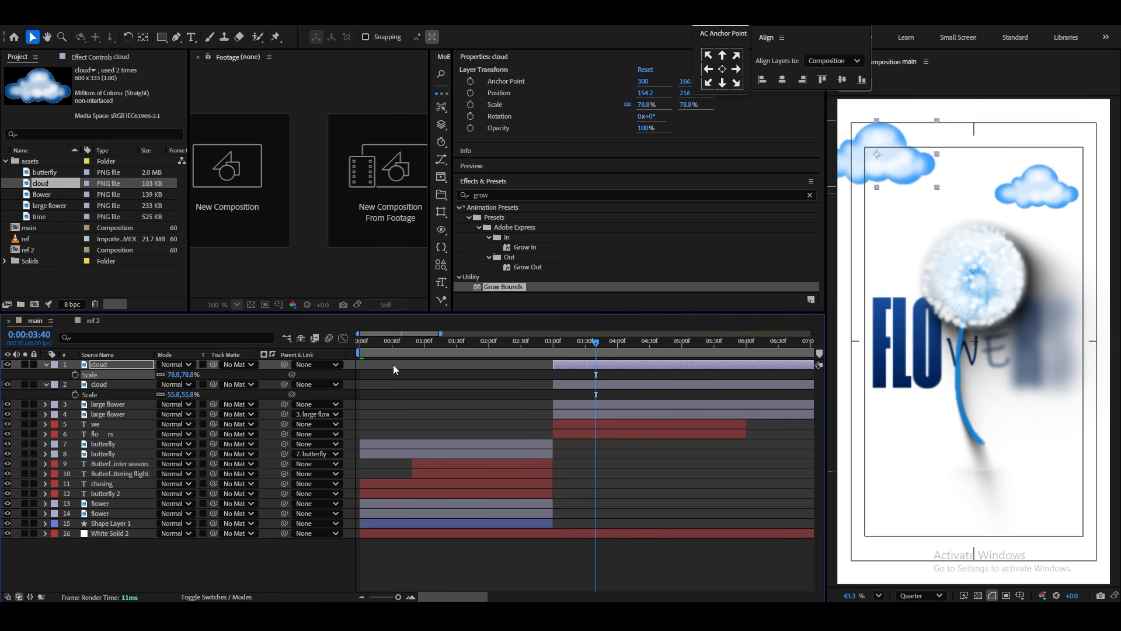
drag(899, 166, 907, 168)
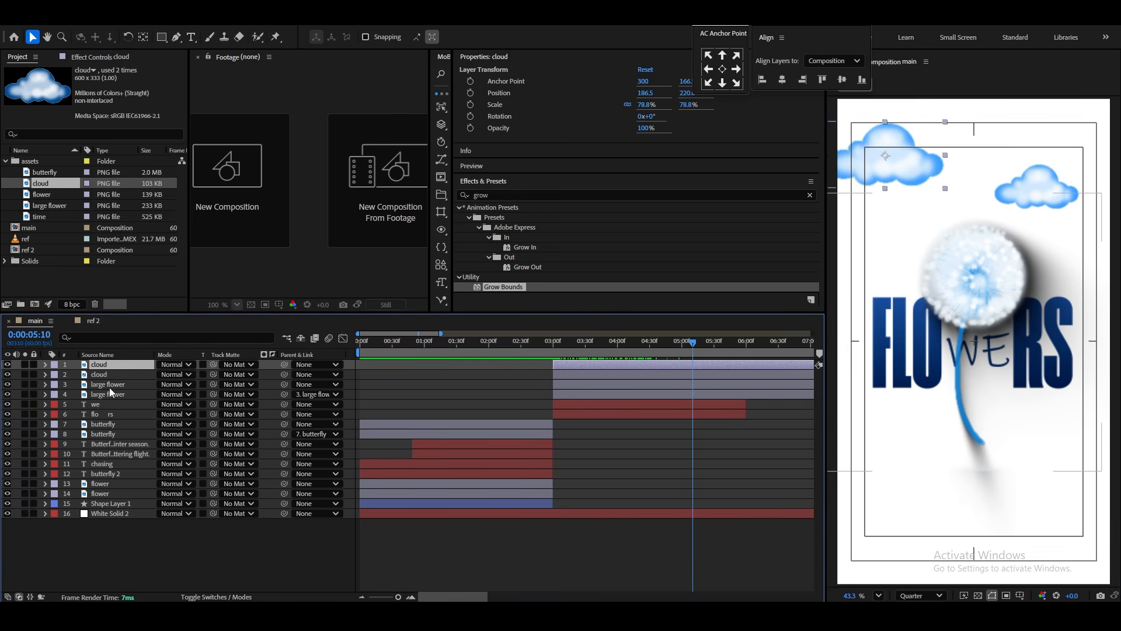
Add position and rotation keyframes to the parent large flower layer and place them shortly before 4 seconds.
click(109, 385)
key(r)
click(75, 395)
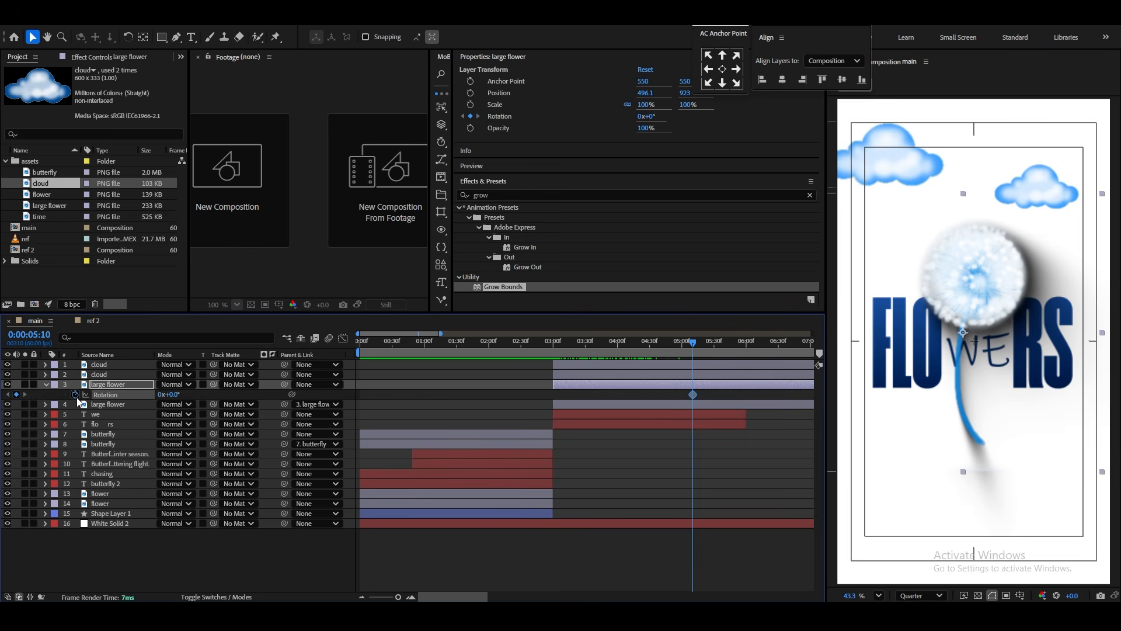
key(p)
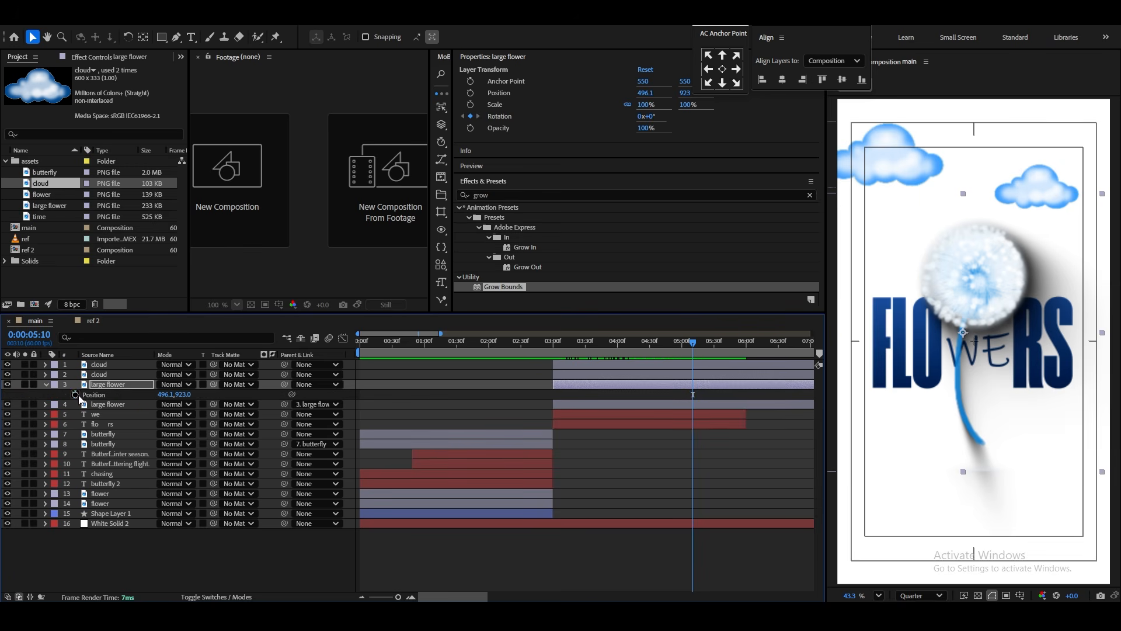
click(76, 395)
key(u)
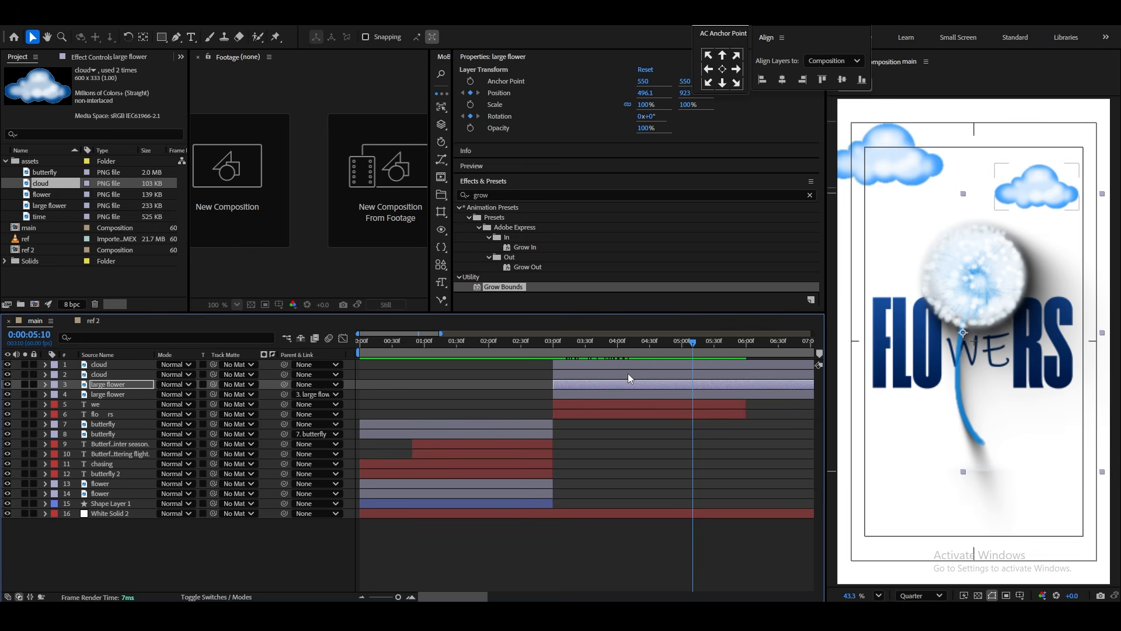
key(u)
drag(696, 356, 599, 361)
drag(716, 393, 605, 407)
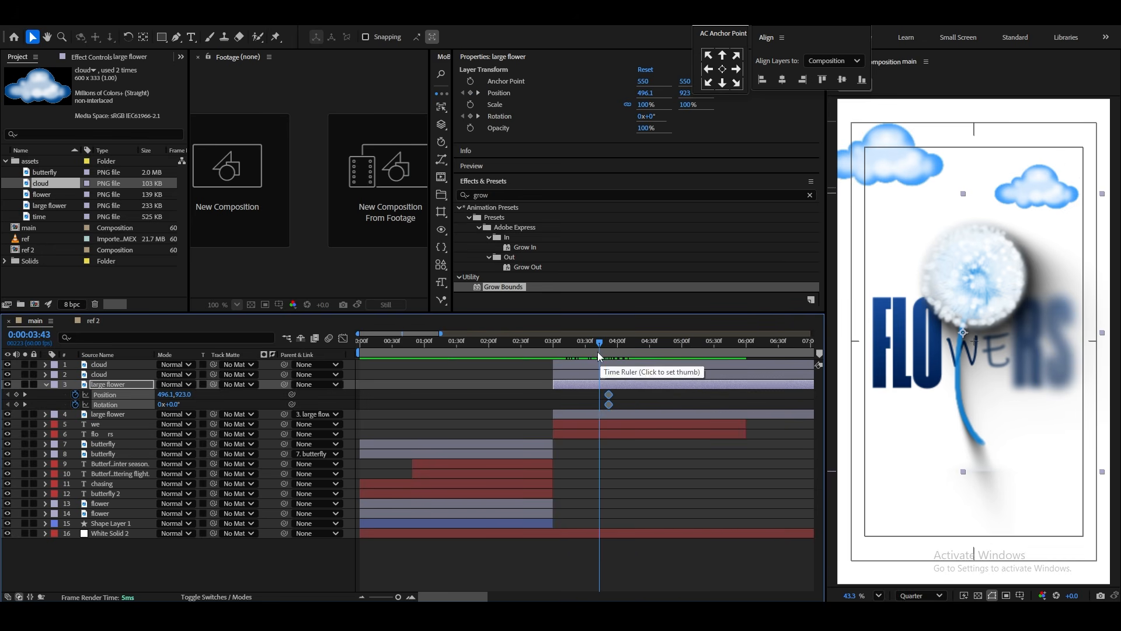
At 3 seconds, set the large flower's position to 496.1, 1108.8 and its rotation to 10°.
drag(598, 352, 553, 355)
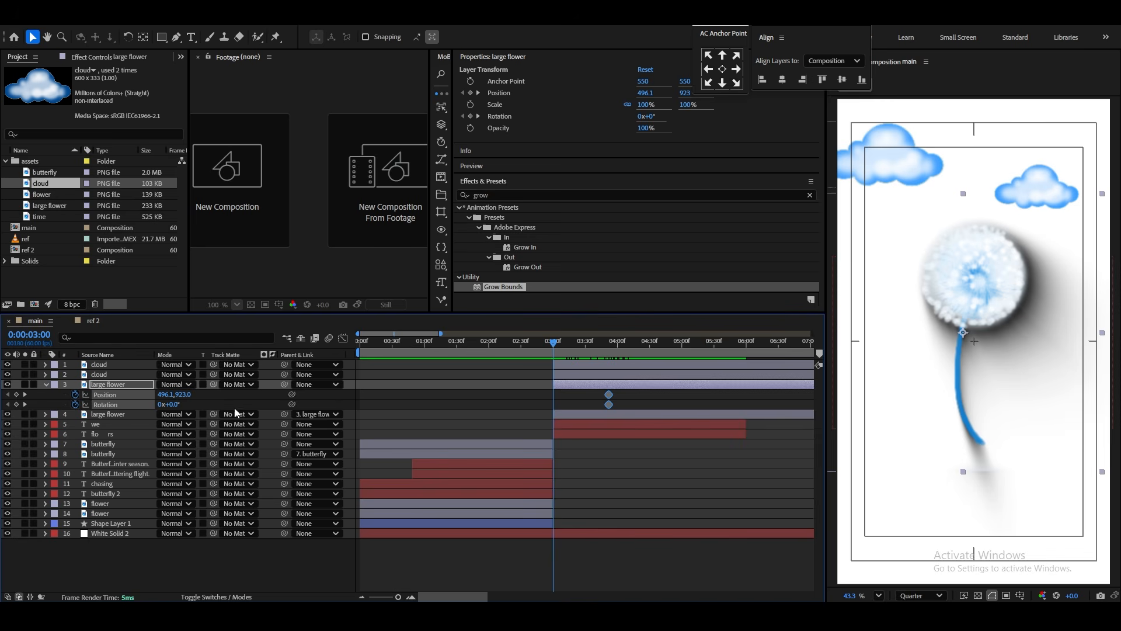
drag(185, 400, 807, 449)
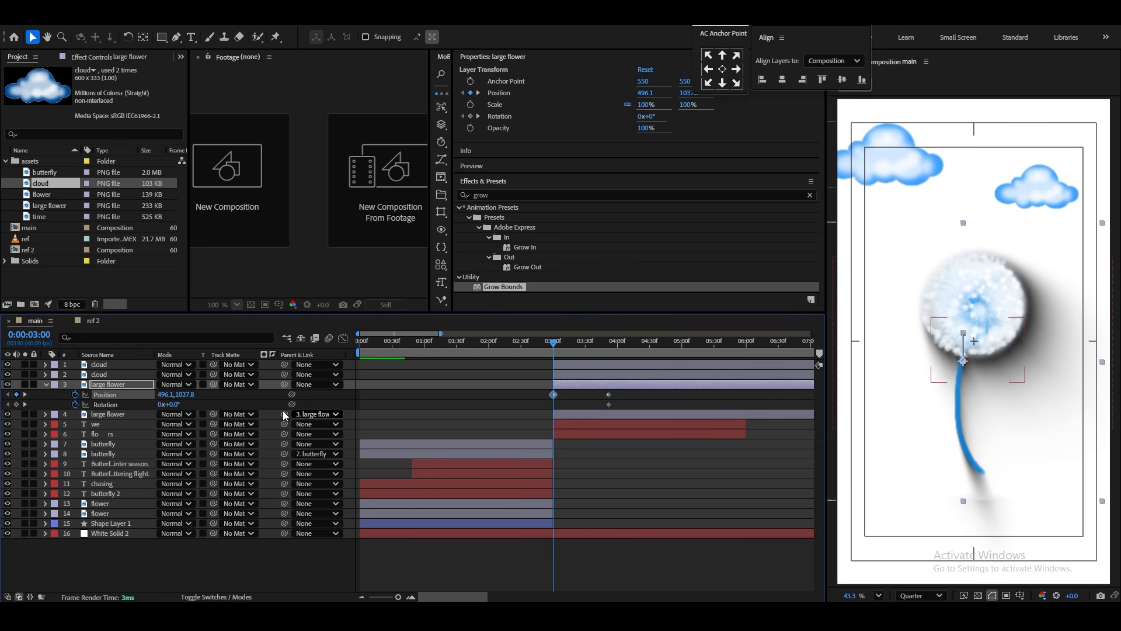
drag(173, 405, 227, 402)
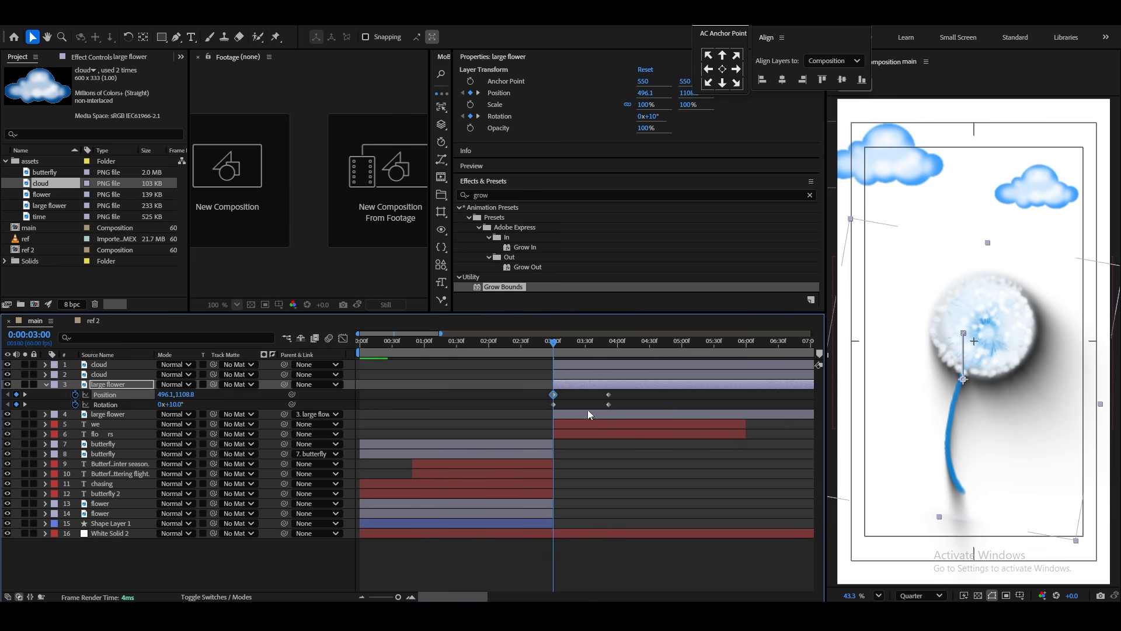
Apply Easy Ease to the large flower's keyframes and shape their speed graph for a fast start and slow finish.
drag(635, 392, 549, 407)
right_click(554, 404)
mouse_move(636, 582)
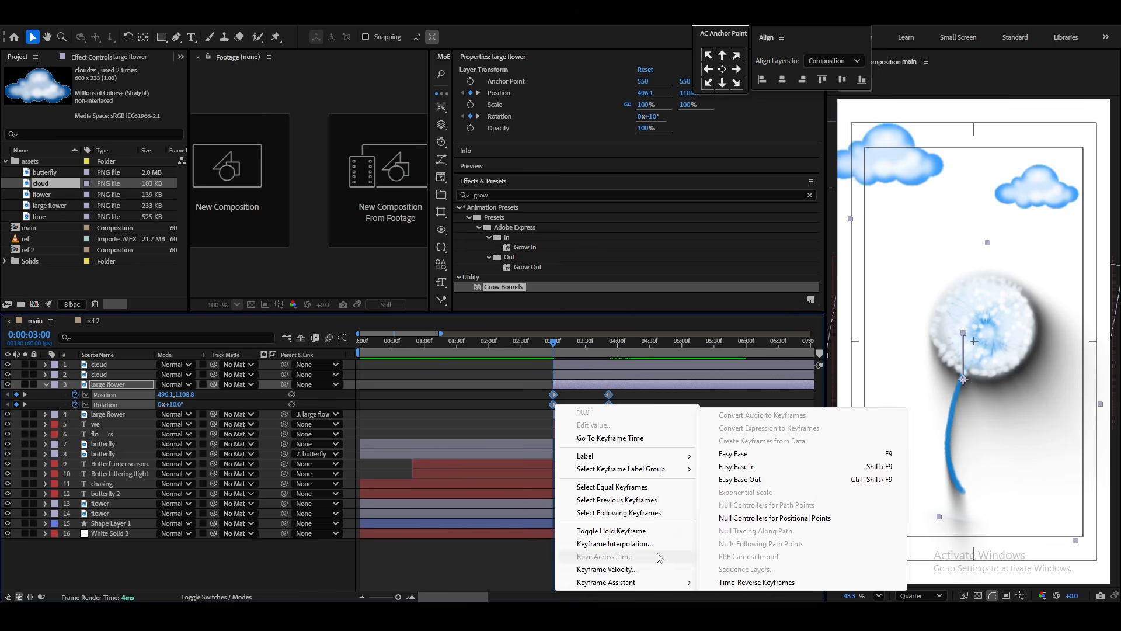
click(728, 455)
key(shift+F3)
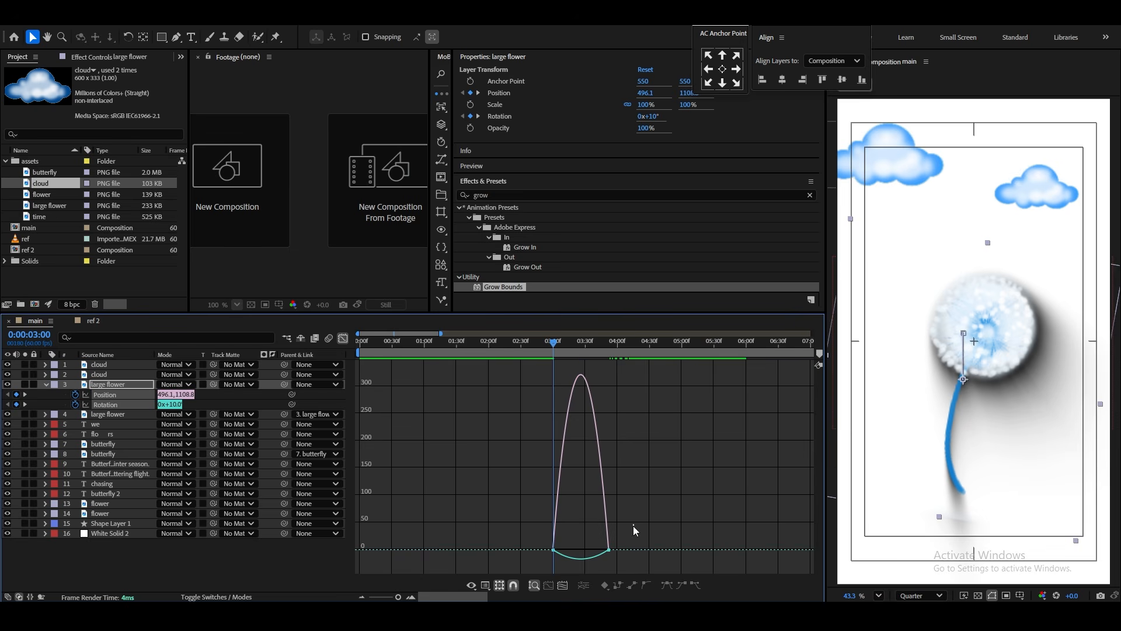
drag(636, 530, 573, 555)
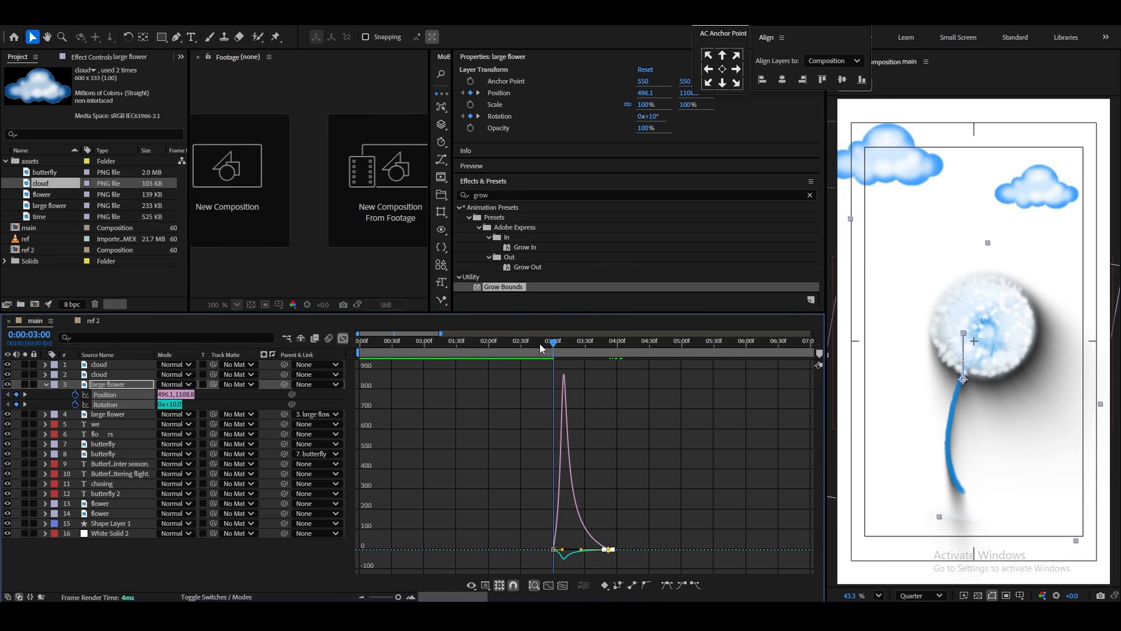
key(space)
key(space)
key(shift+F3)
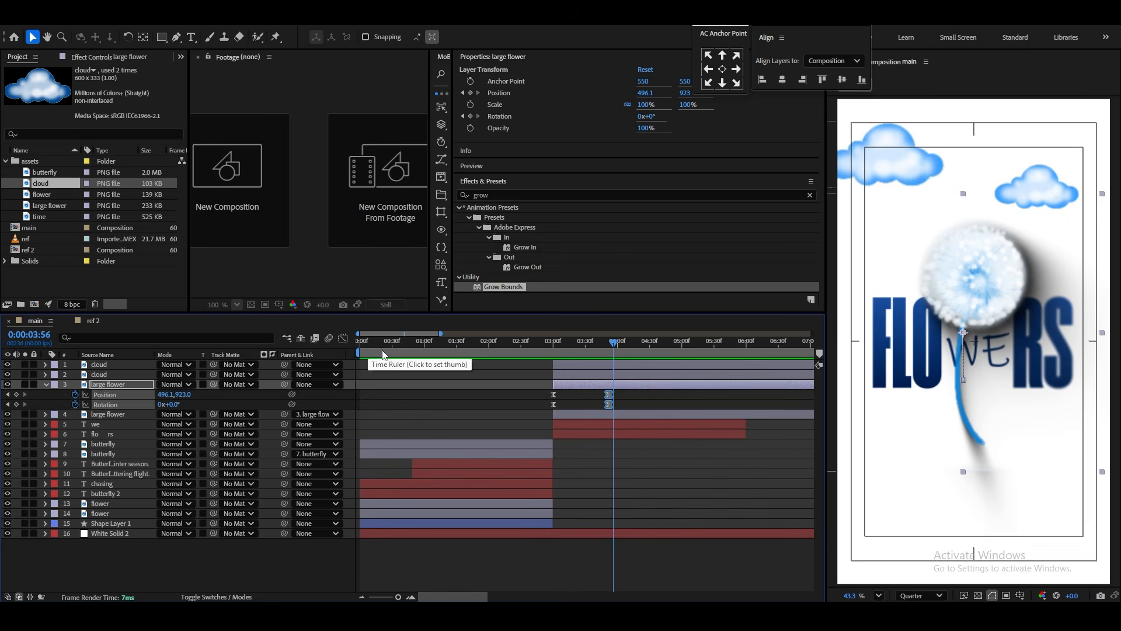
Move the large flower's ending position and rotation keyframes to about 4:20 on the timeline.
click(542, 352)
drag(631, 390, 597, 411)
drag(611, 404, 615, 404)
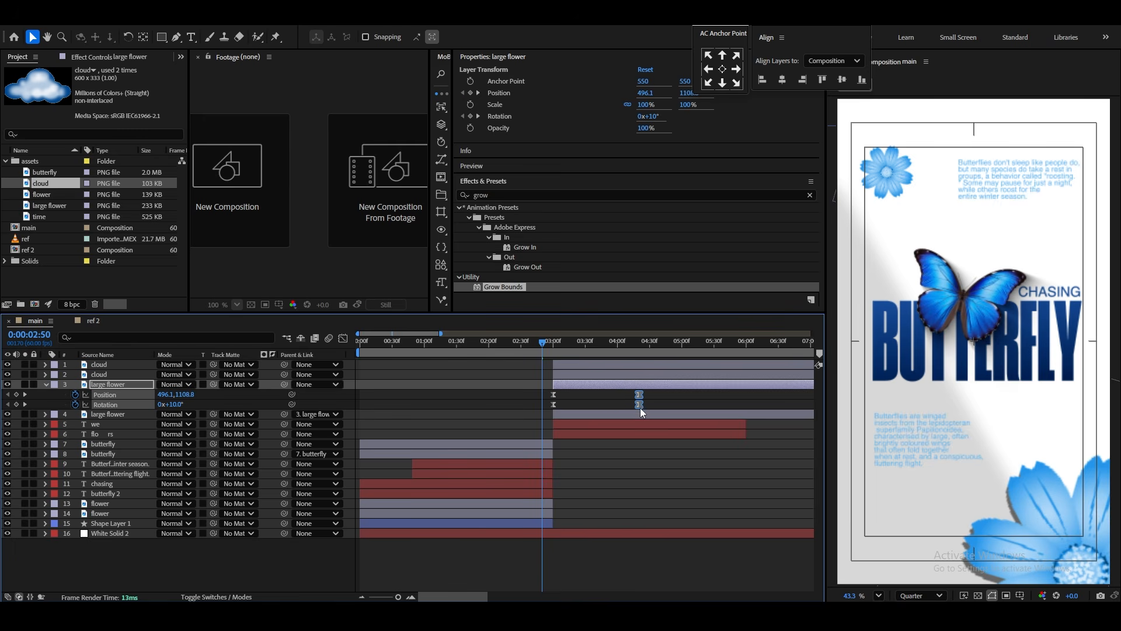
Play back the large flower's animation from just before 3 seconds to examine its timing.
key(space)
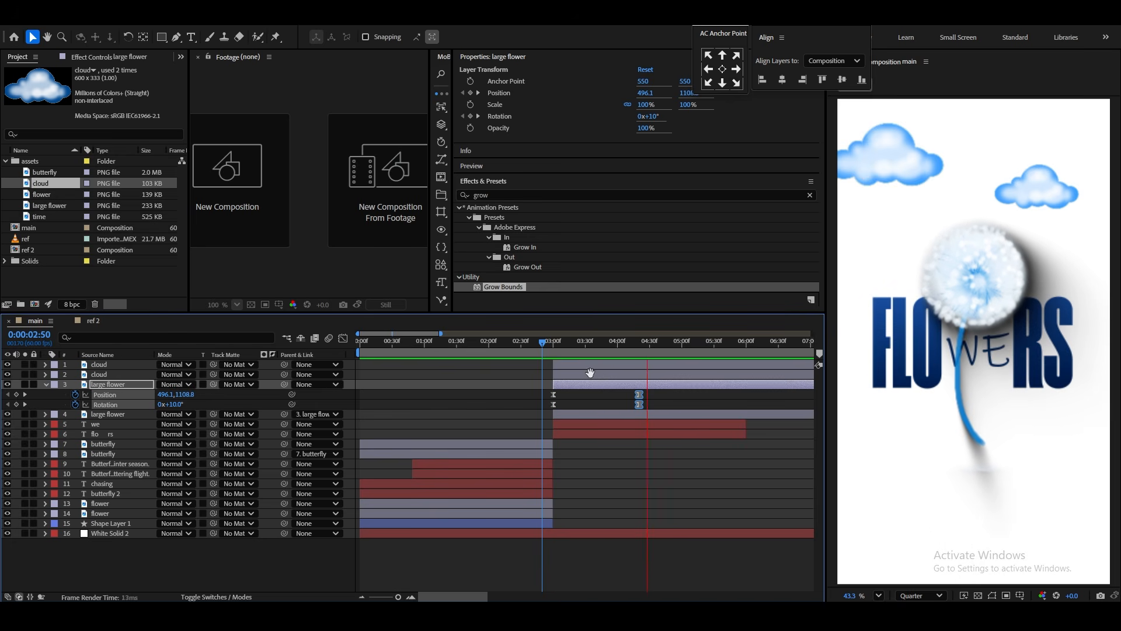
key(space)
click(541, 342)
key(space)
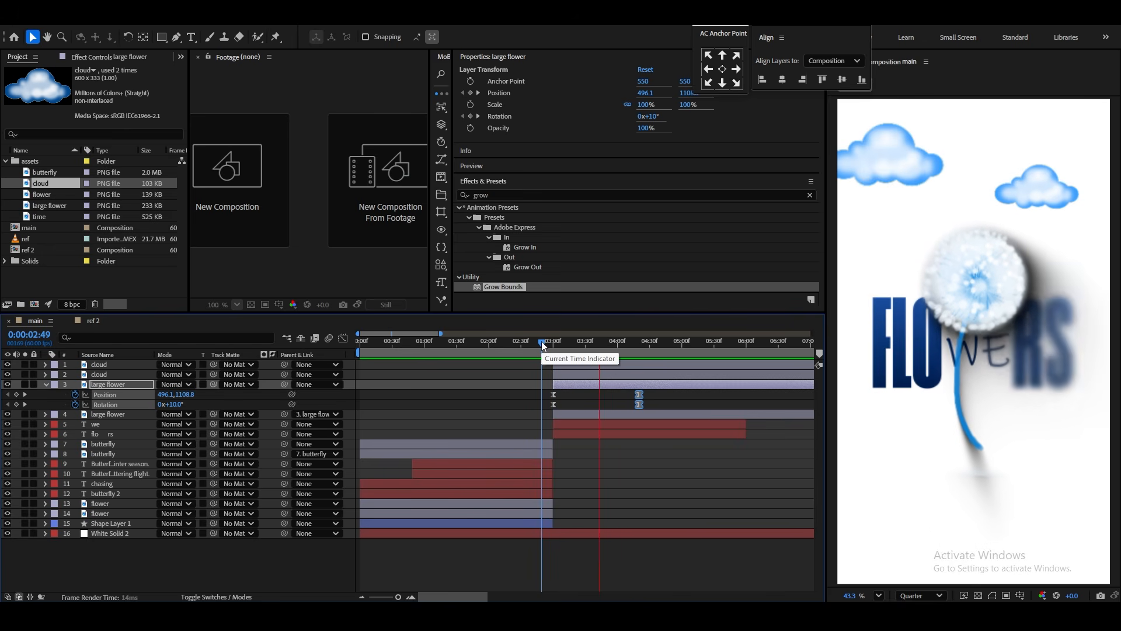
key(space)
click(538, 344)
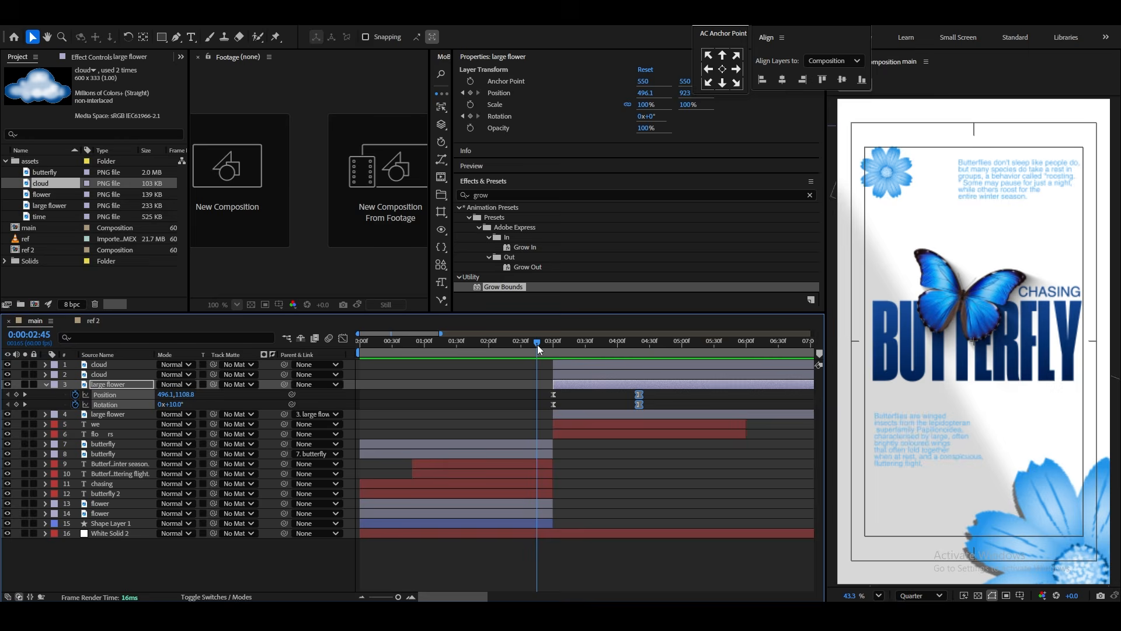
key(space)
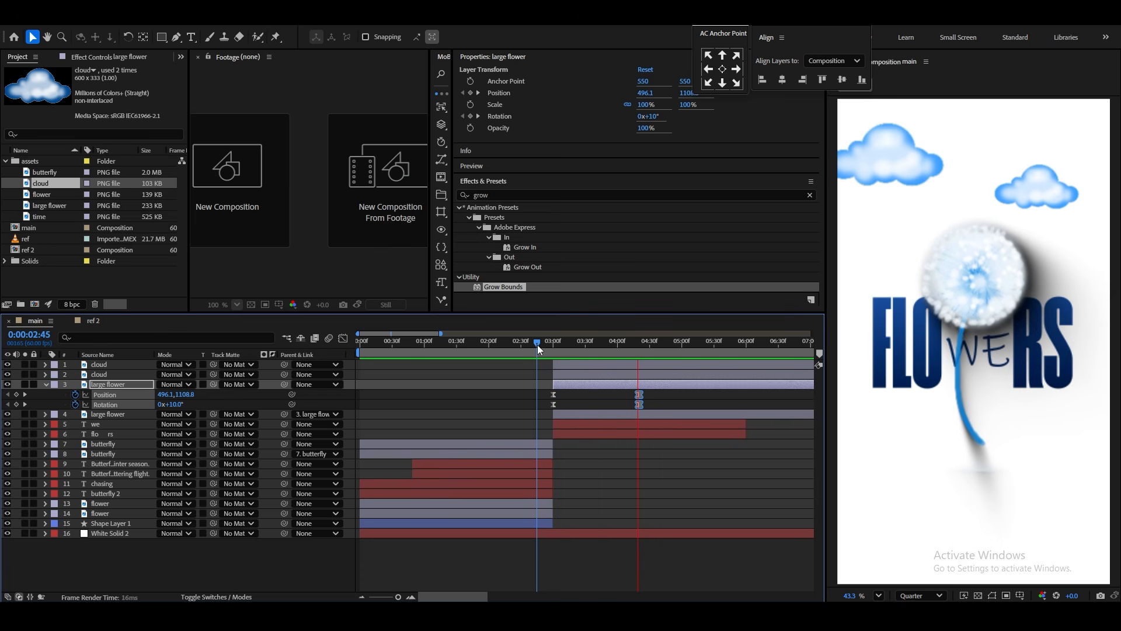
key(space)
key(u)
click(155, 546)
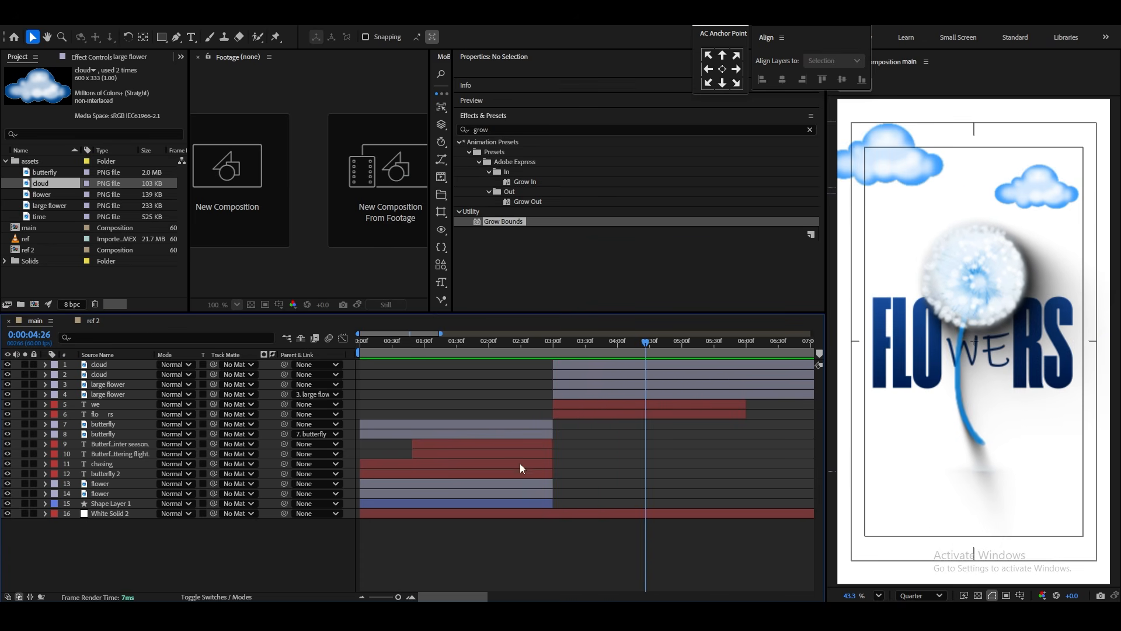
Examine the flower scene in the ref 2 composition at about 6:04 and return to the main composition.
click(95, 321)
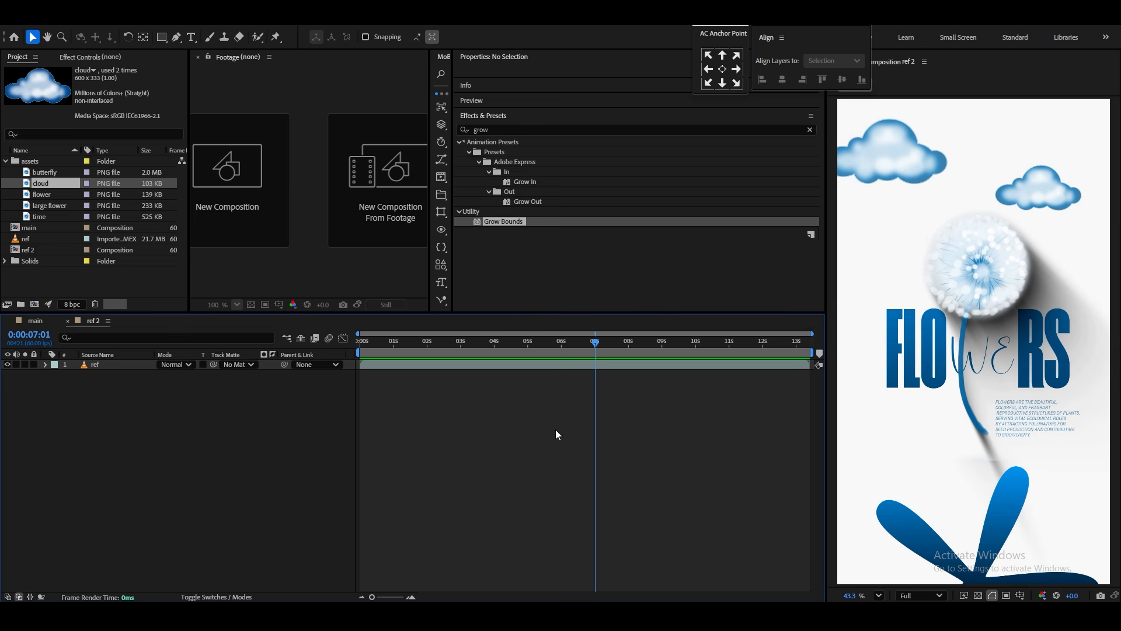
drag(593, 345, 563, 371)
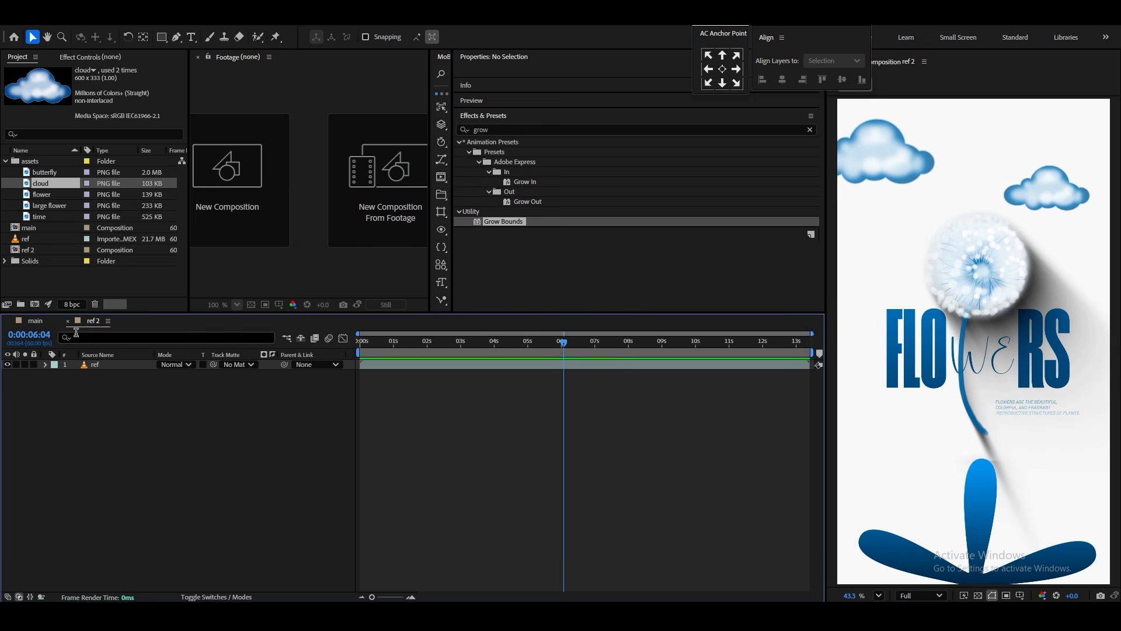
click(35, 321)
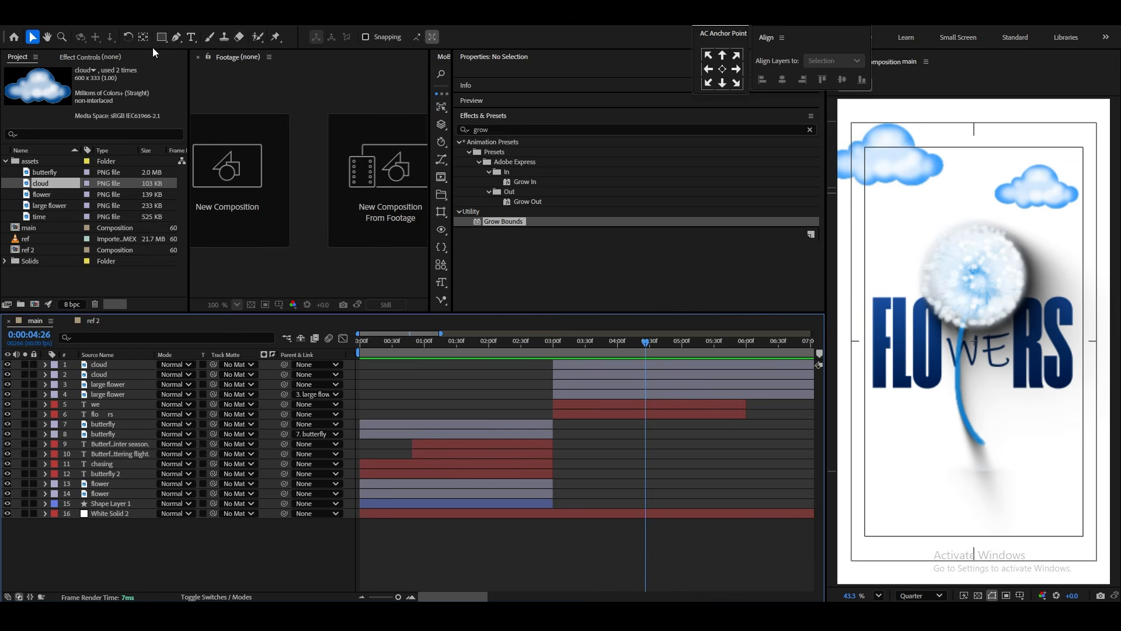
Draw a black five-pointed star shape and place it below the large flower's head in the main composition.
drag(161, 37, 193, 92)
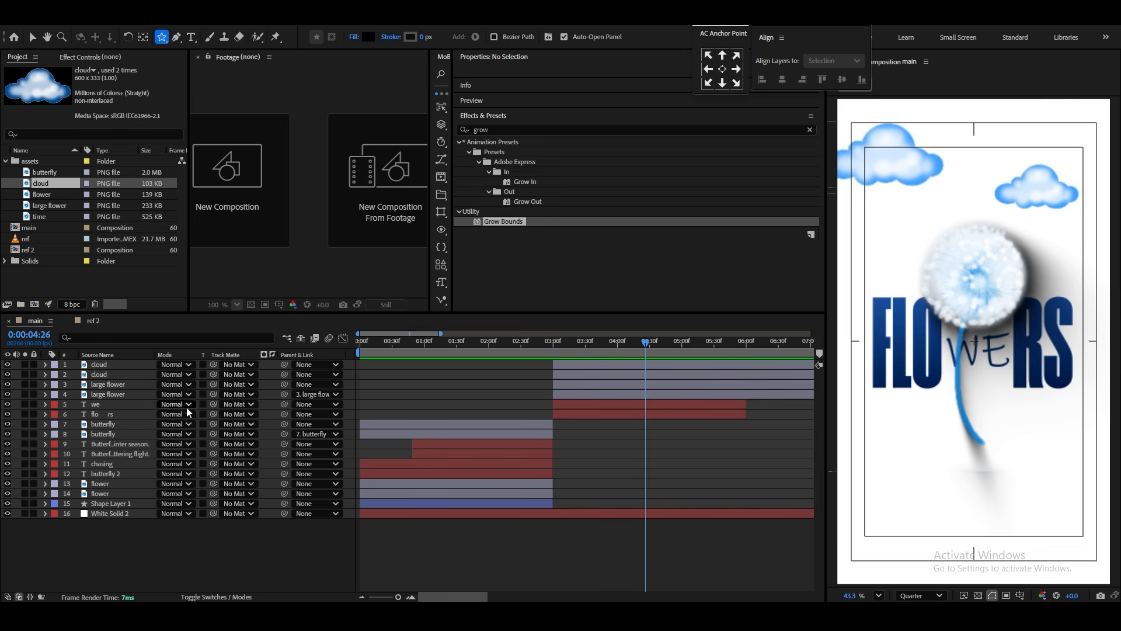
click(165, 544)
drag(899, 402, 971, 460)
key(v)
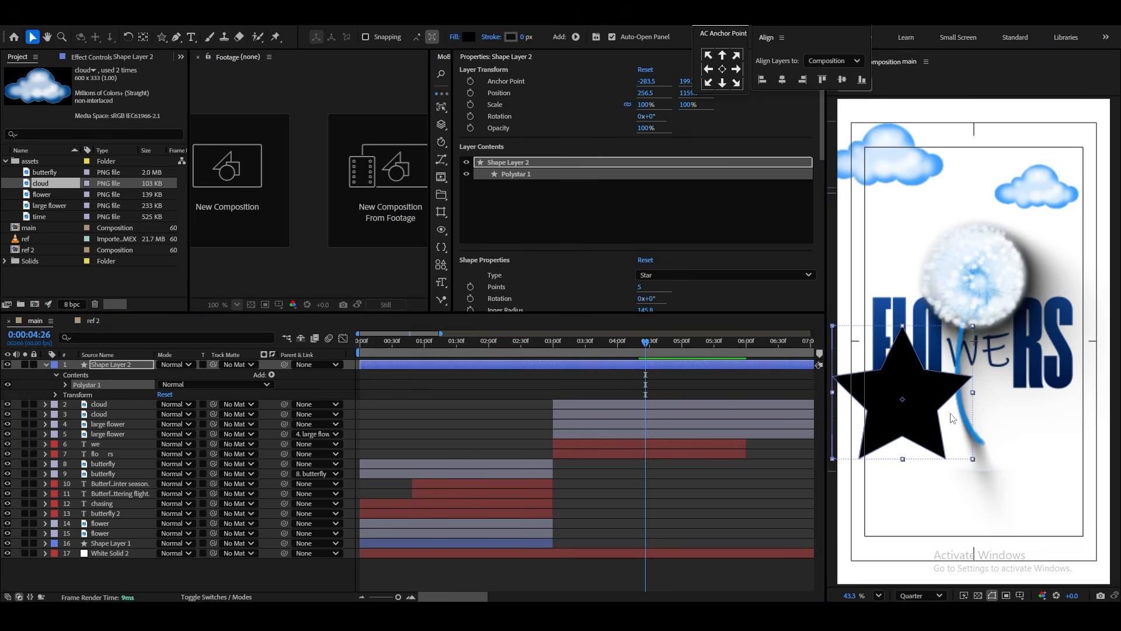
drag(951, 418, 1011, 451)
Turn the star into six rounded petals with 6 points, an inner radius of about 69.8 and an outer roundness of about 99%.
click(65, 385)
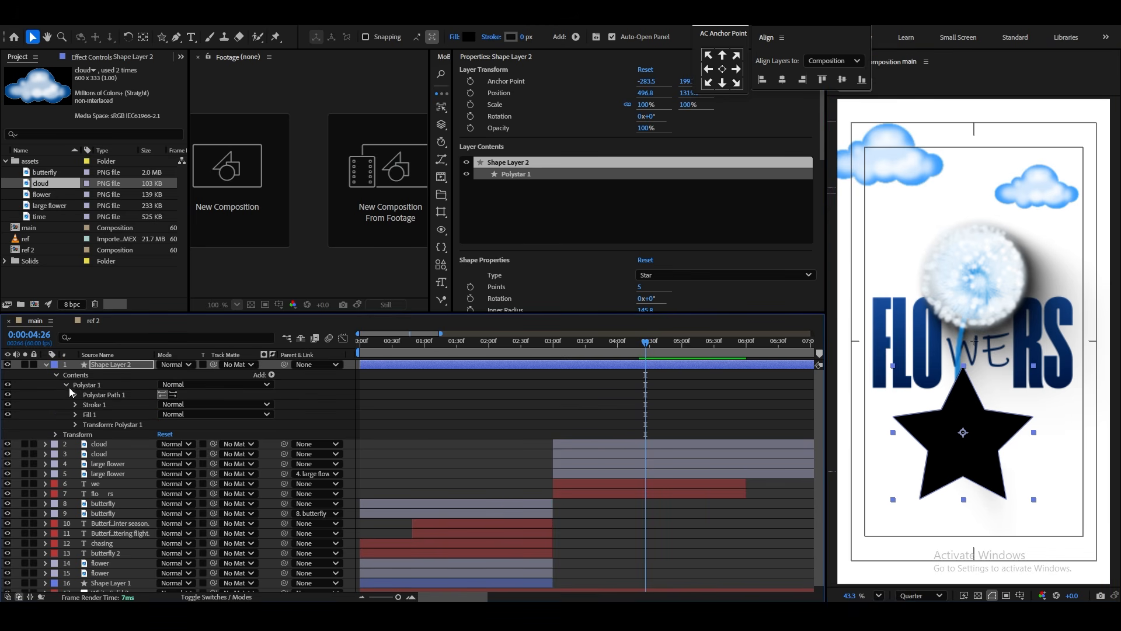
click(76, 395)
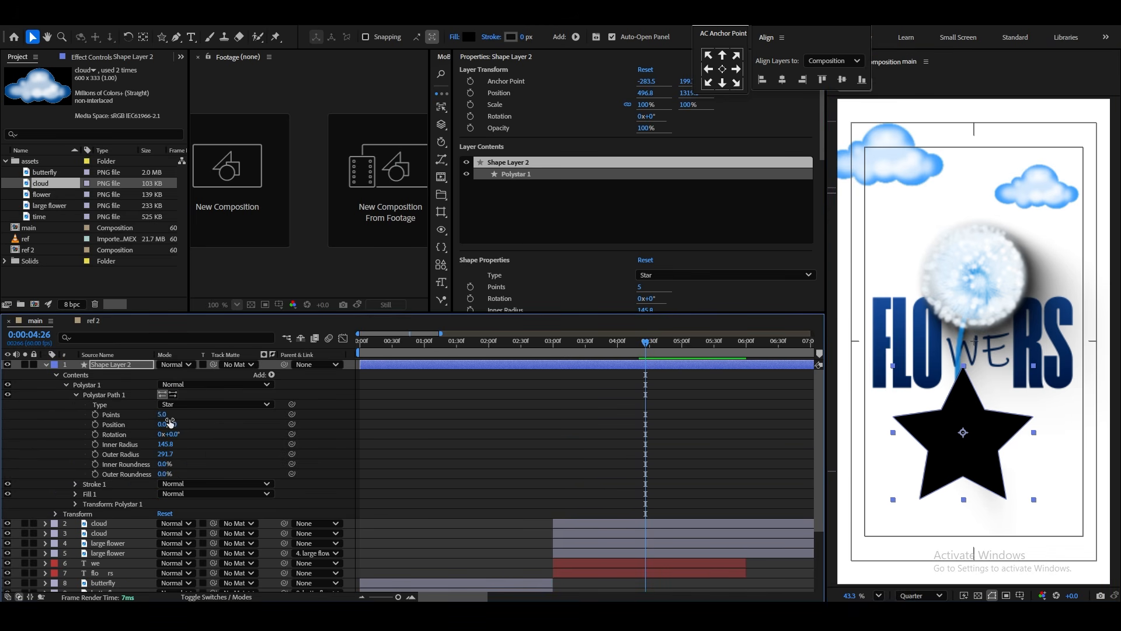
drag(163, 415, 162, 414)
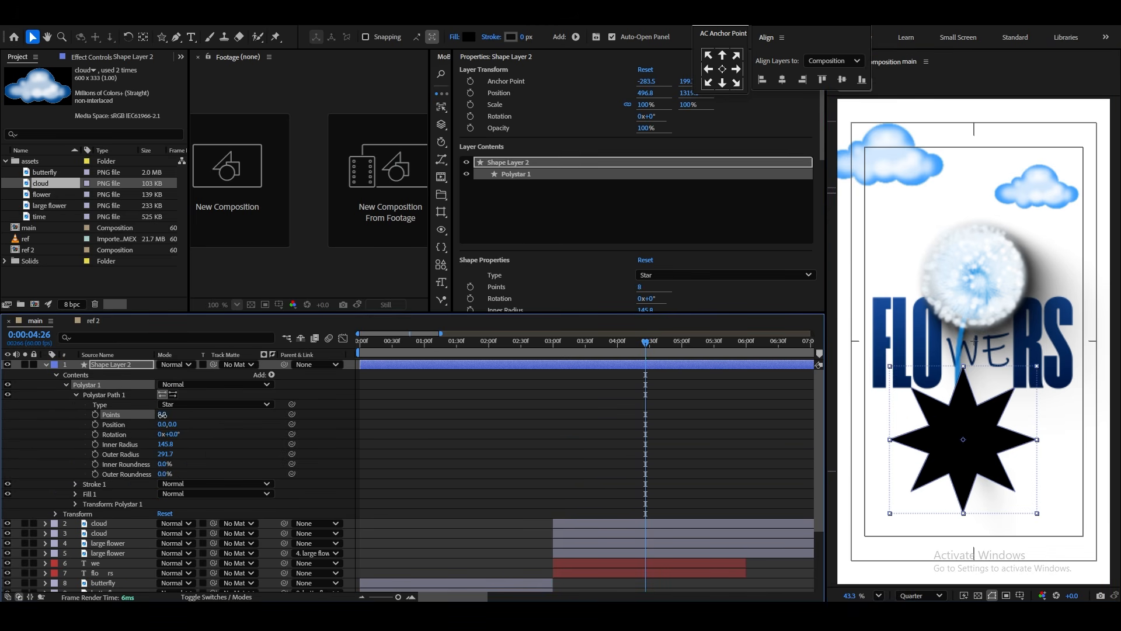
text(6)
click(253, 463)
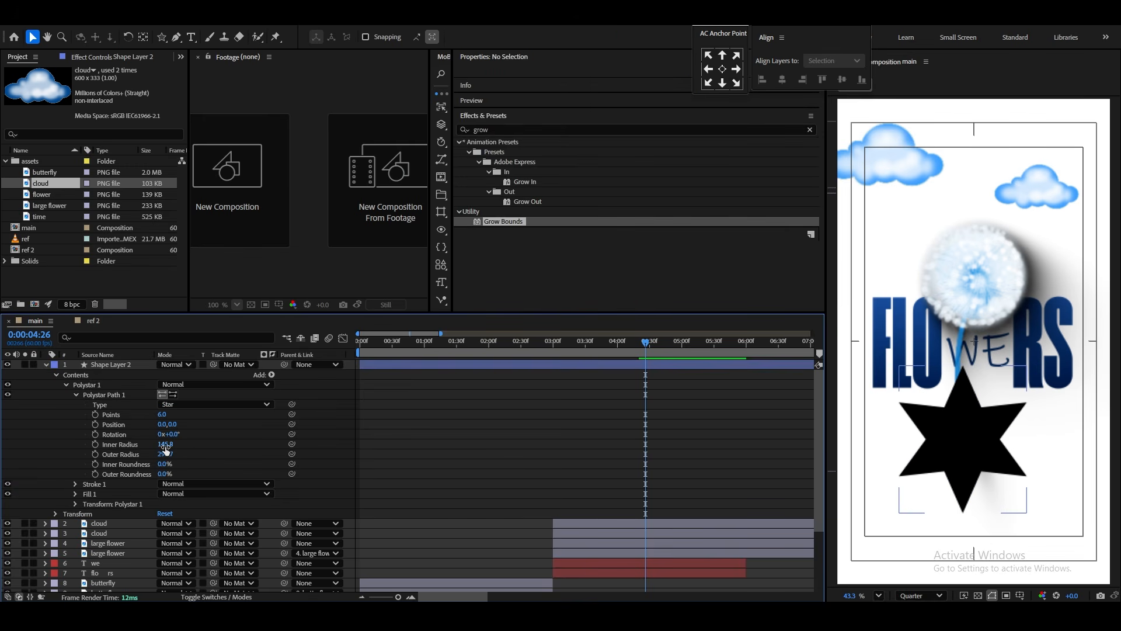
drag(166, 448, 135, 463)
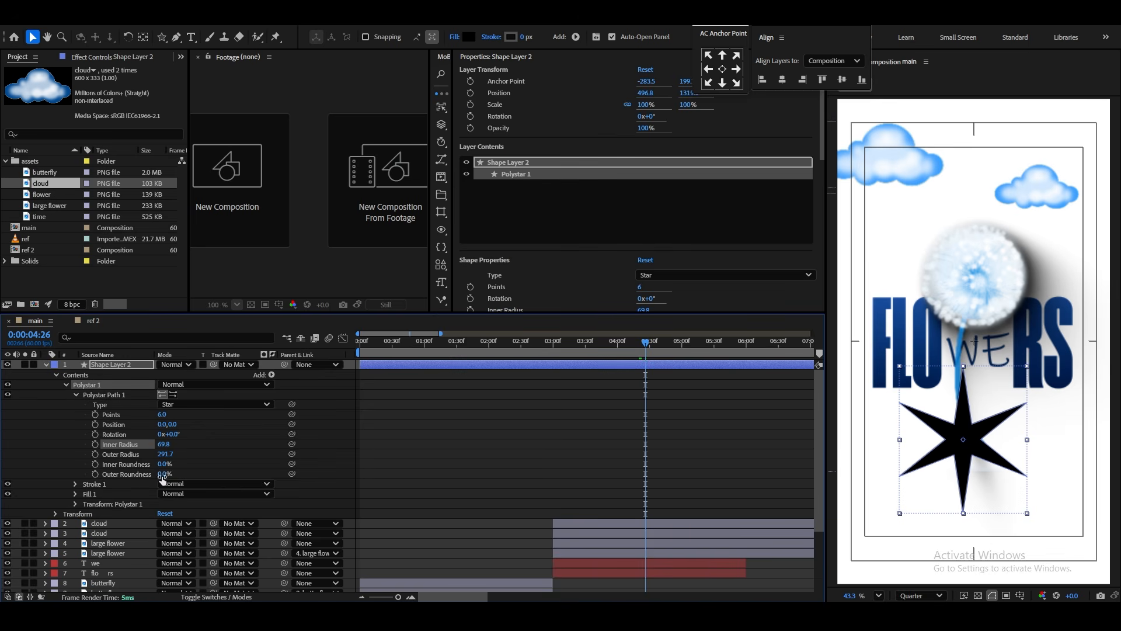
drag(165, 474, 215, 472)
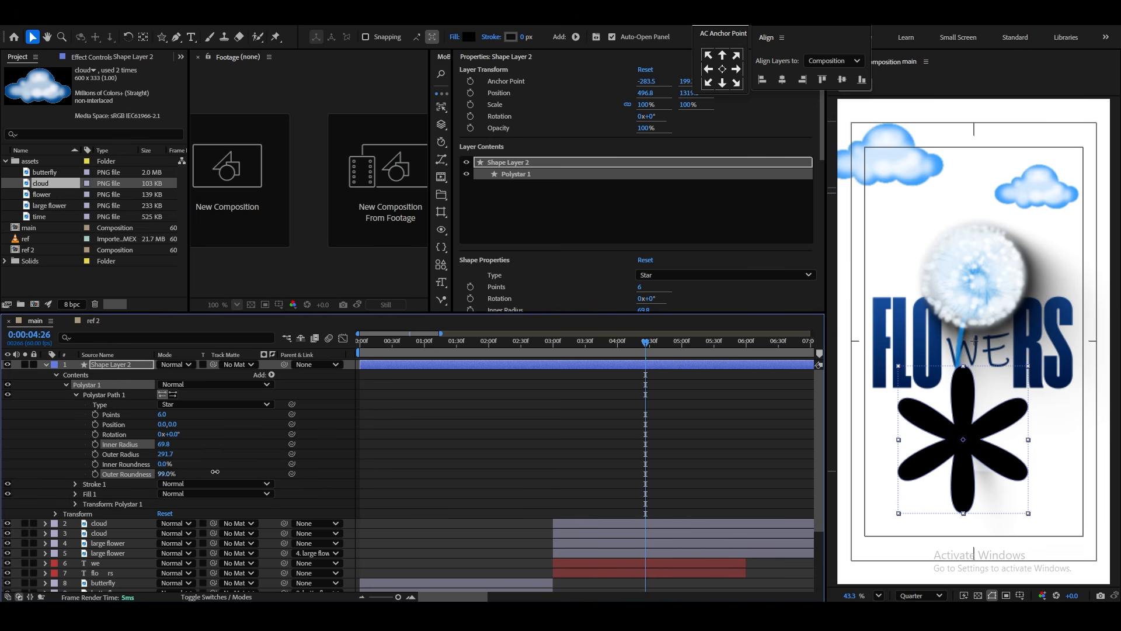
Scale the petal shape to 193%, place it partly below the composition's lower edge, and compare it with the ref 2 composition.
click(106, 365)
key(s)
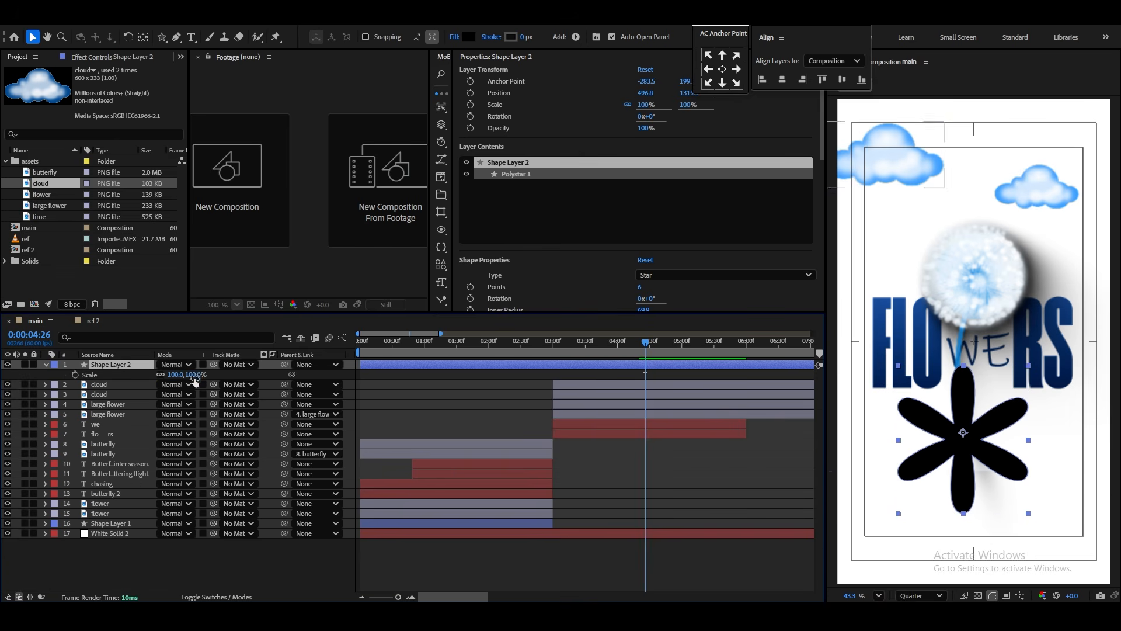
drag(195, 374, 236, 374)
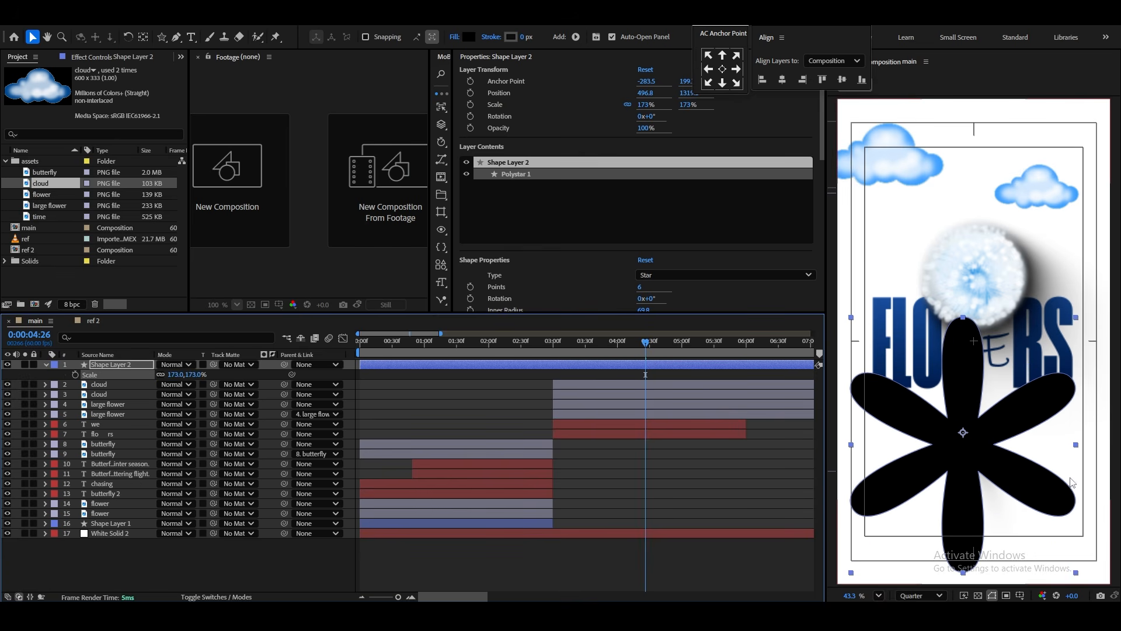
drag(1006, 472, 1020, 617)
drag(191, 380, 203, 380)
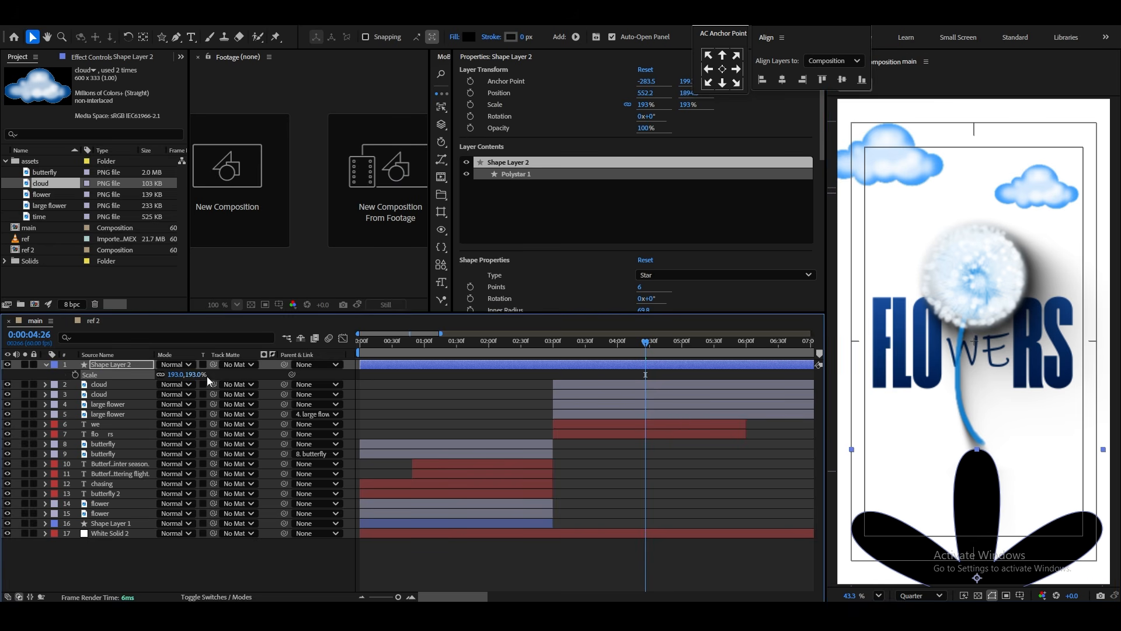
drag(976, 501, 977, 502)
click(93, 320)
click(35, 321)
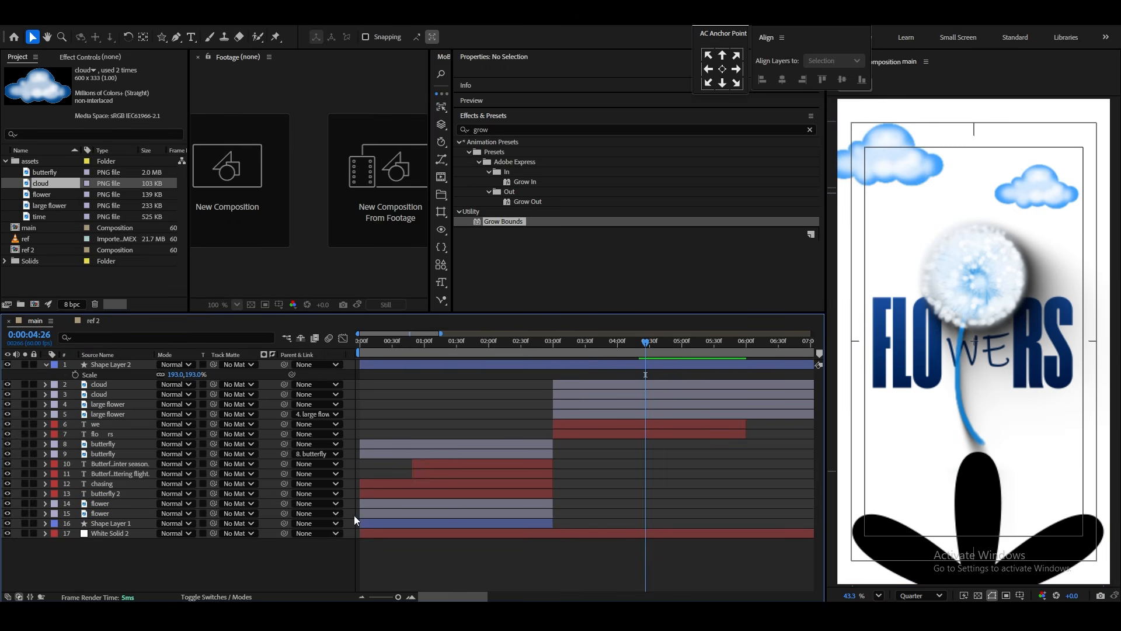
Fill the petal shape with a brighter version of the dark blue sampled from the FLOWERS text.
click(130, 365)
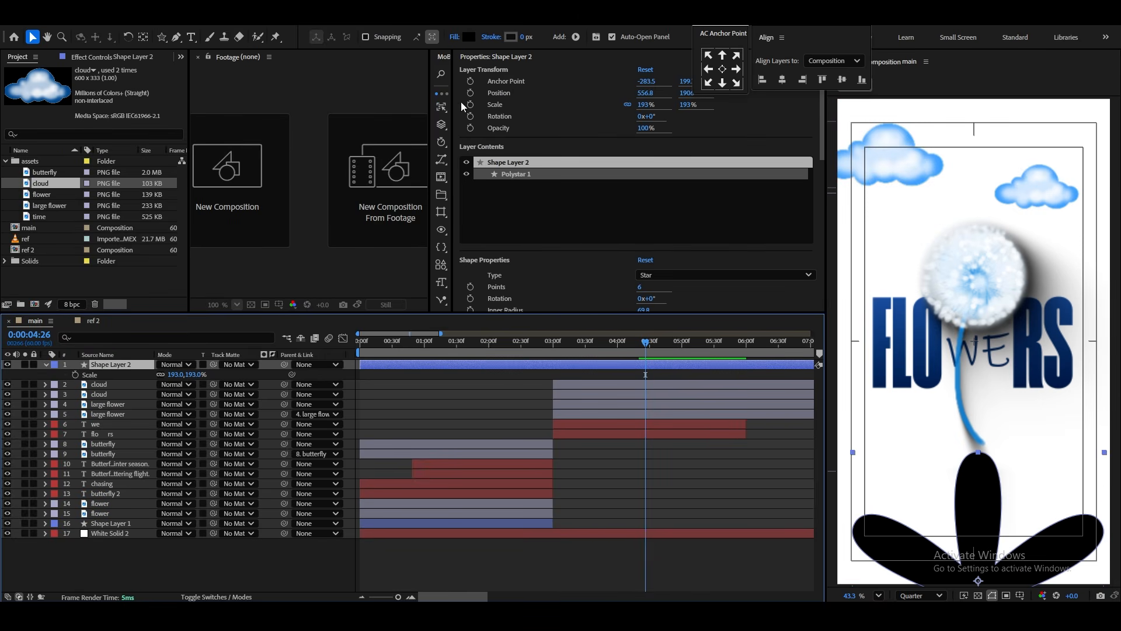
click(475, 38)
click(665, 297)
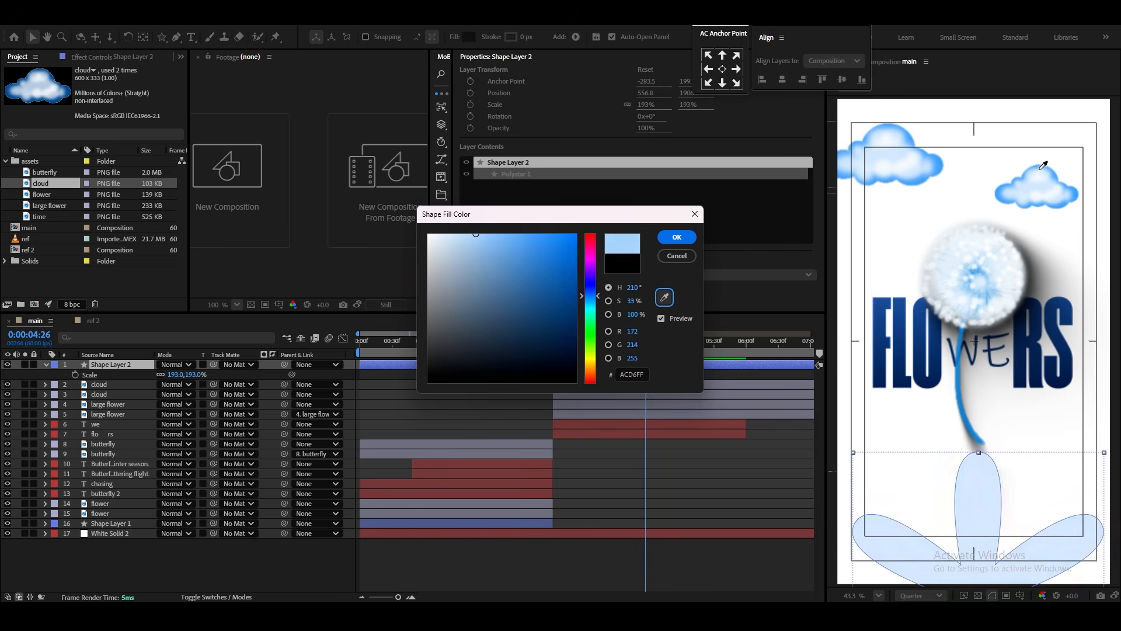
click(1069, 297)
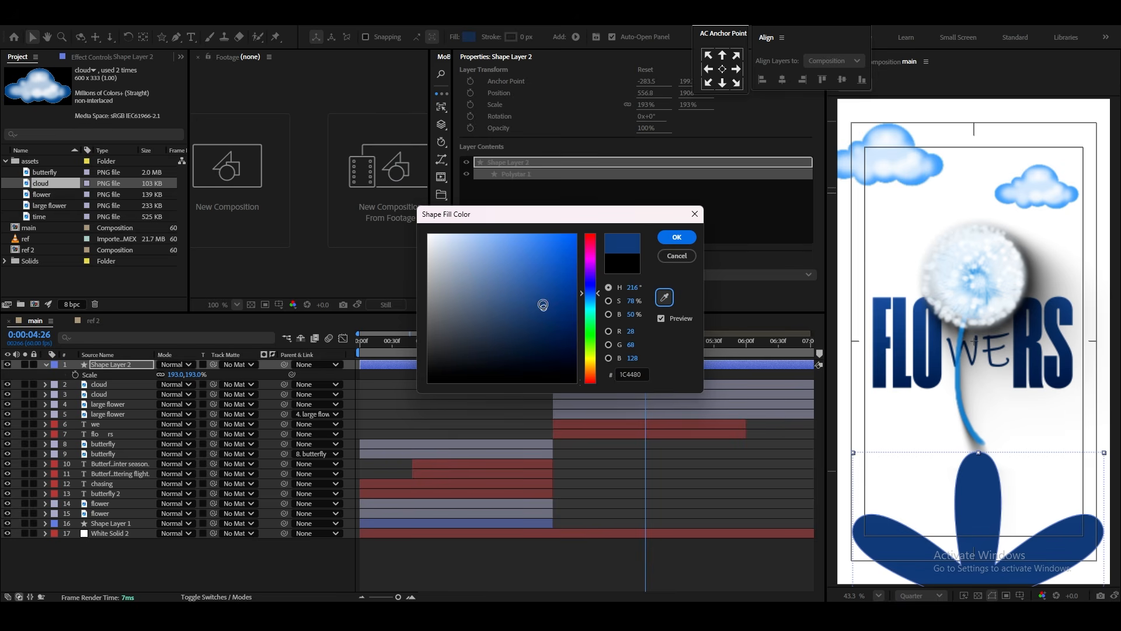
drag(543, 305, 539, 281)
click(677, 237)
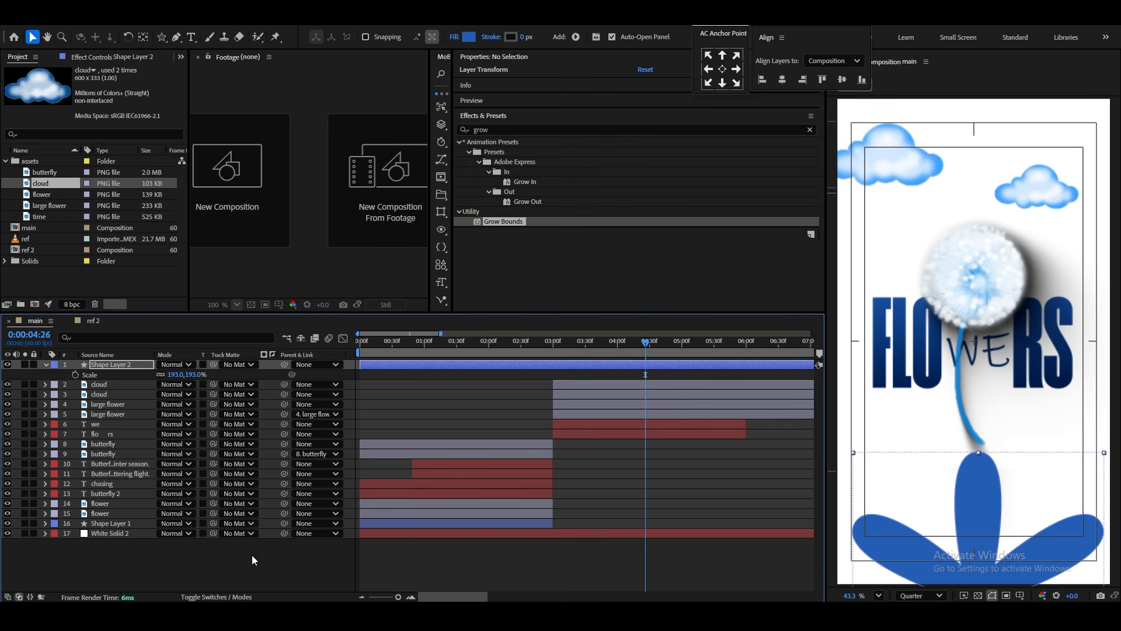
Center the petal shape's anchor point and trim its layer to start at 3 seconds.
click(722, 72)
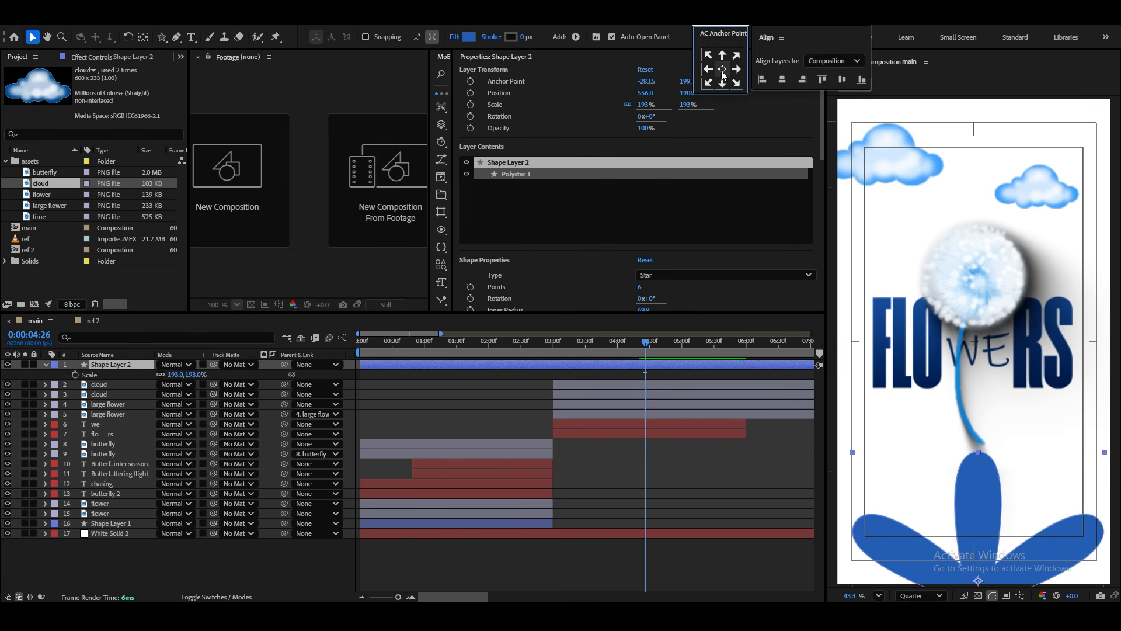
drag(360, 365, 585, 352)
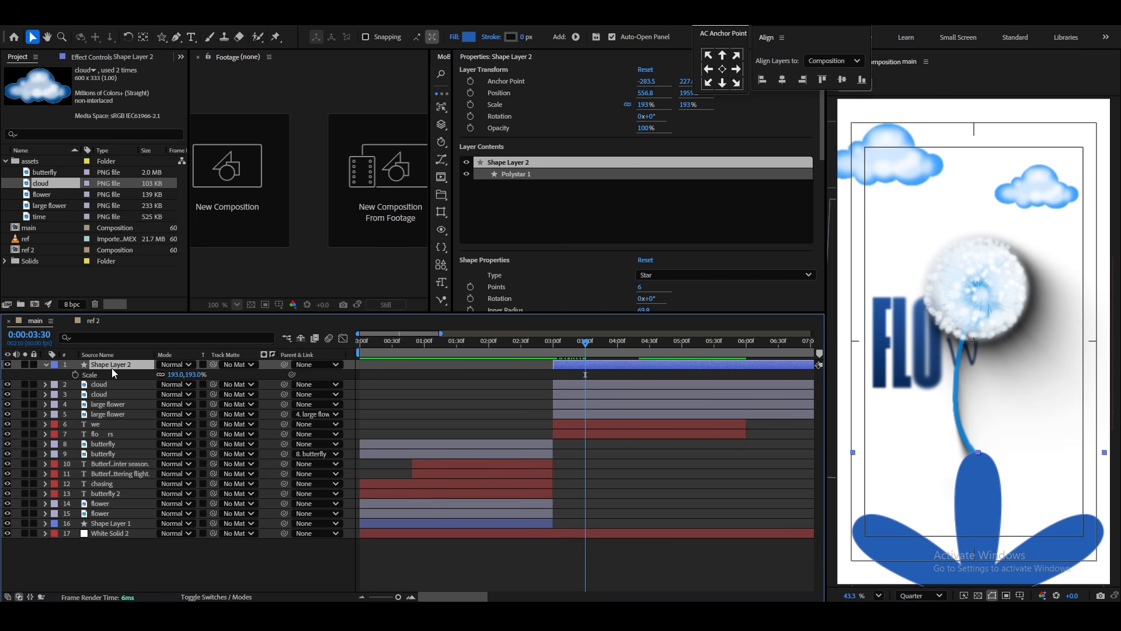
Keyframe the petal shape's rotation from 1x+0.0° at about 3 seconds to 0° at about 4:20.
key(r)
click(75, 374)
drag(586, 375, 640, 375)
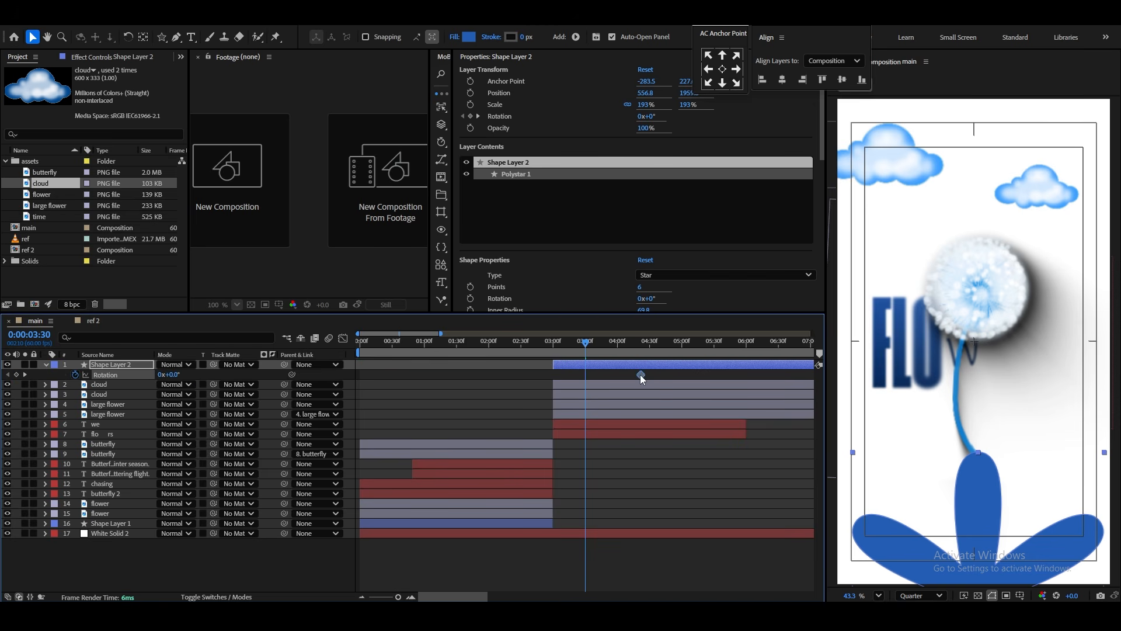
click(552, 355)
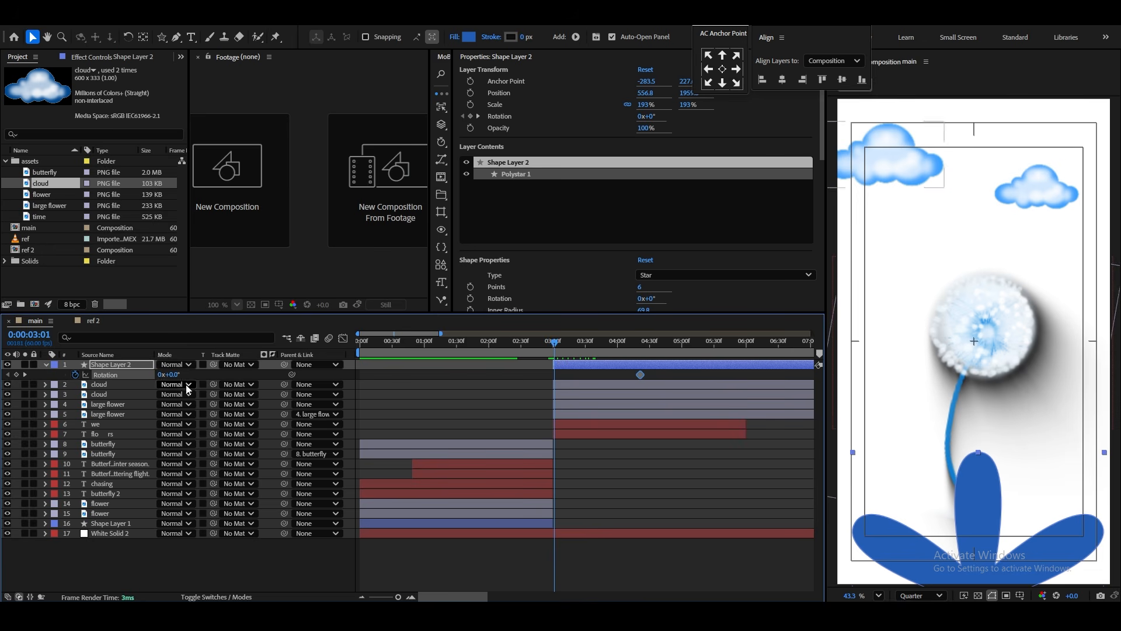
drag(171, 374, 158, 378)
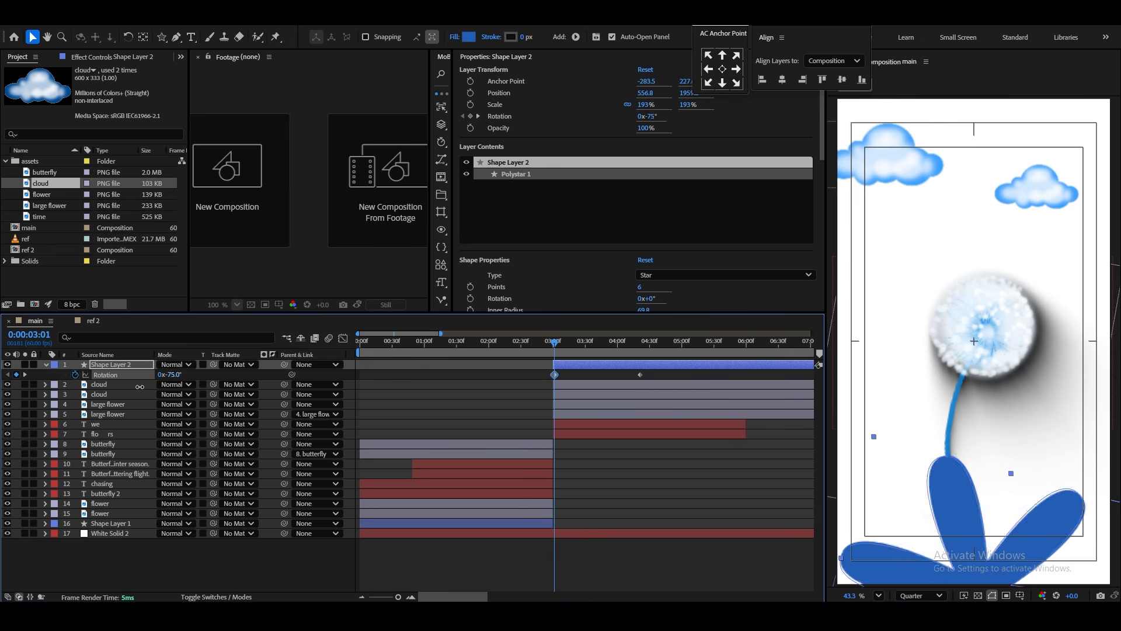
click(223, 378)
text(1)
key(Return)
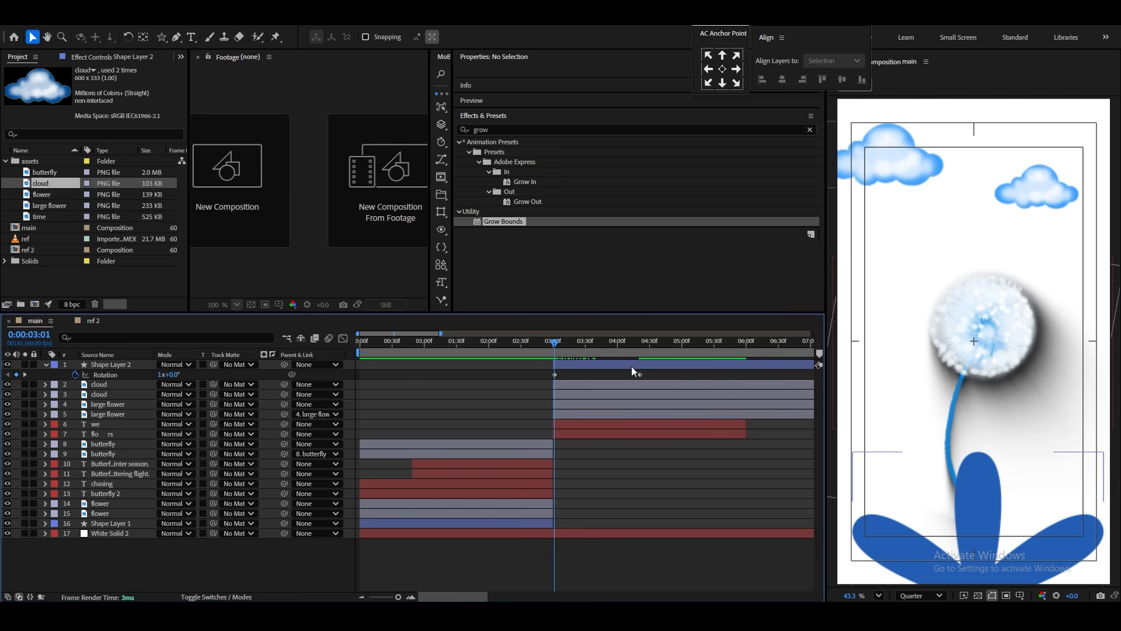
Move the petal shape's ending rotation keyframe to about 5.9 seconds and preview the spin.
drag(641, 376, 739, 375)
click(542, 348)
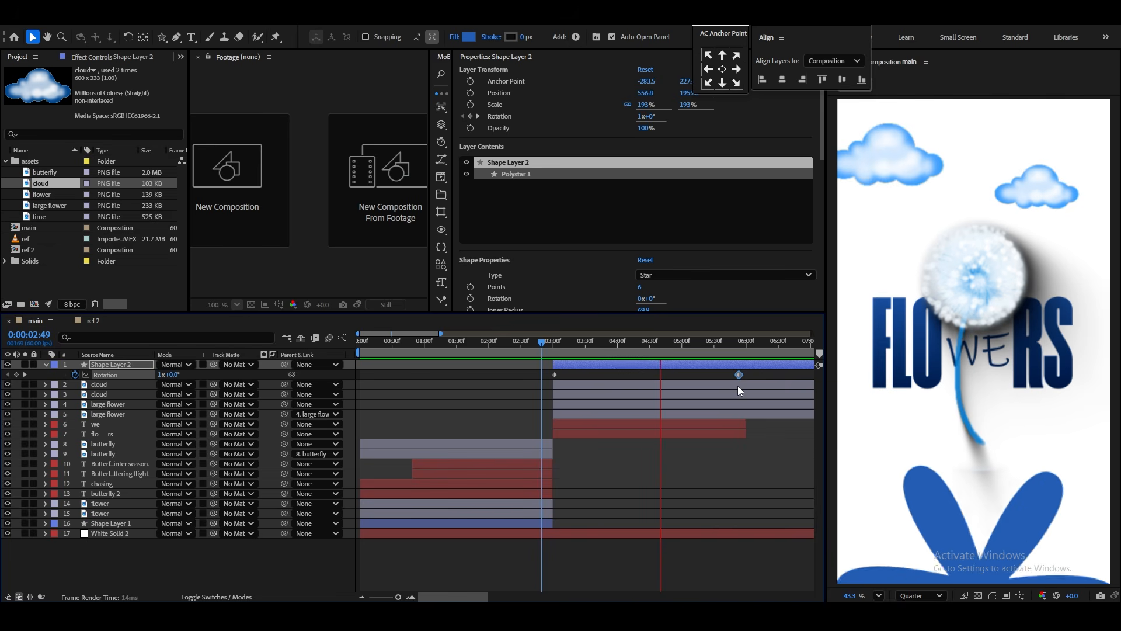
key(space)
Slow the petal spin by moving its ending rotation keyframe to about 10.5 seconds, and preview it from 3 seconds.
key(minus)
key(minus)
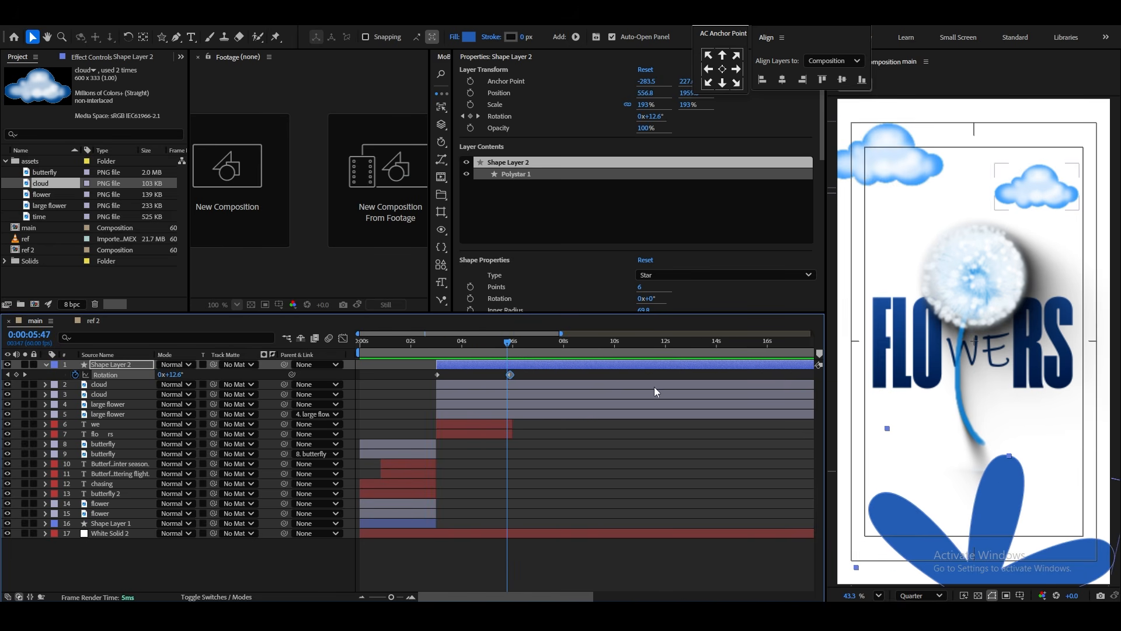
drag(508, 378, 627, 375)
click(438, 348)
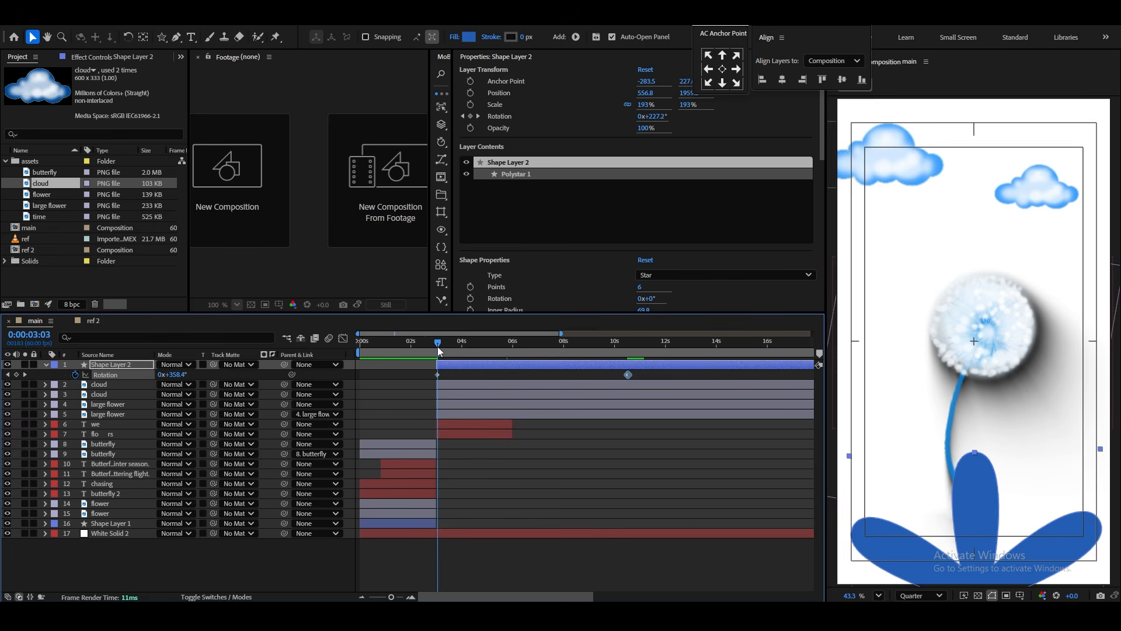
key(space)
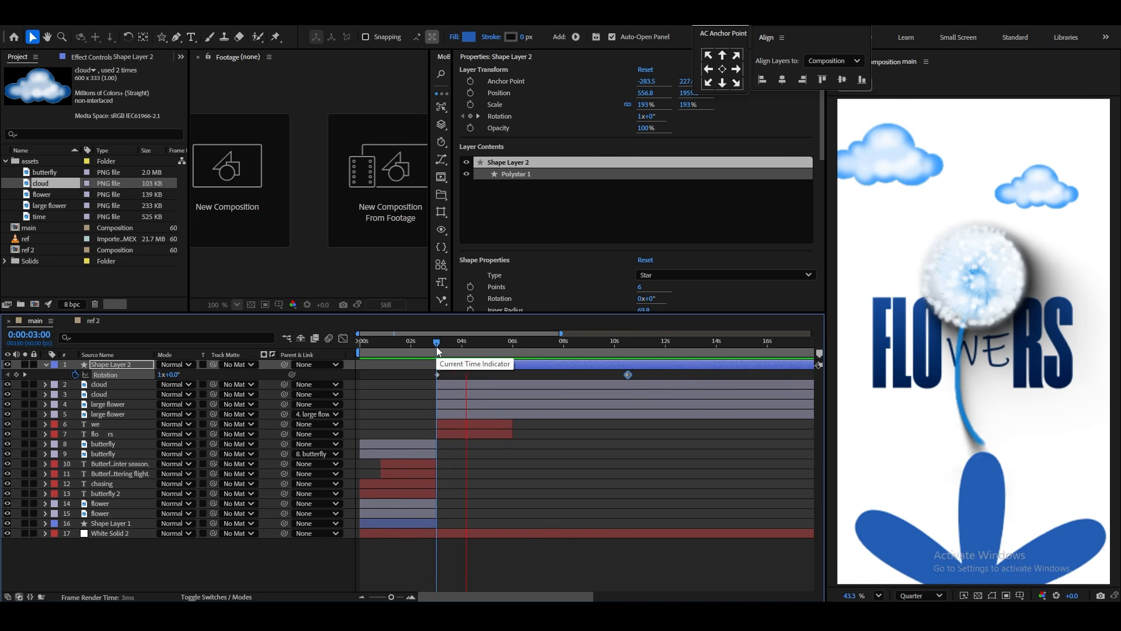
key(space)
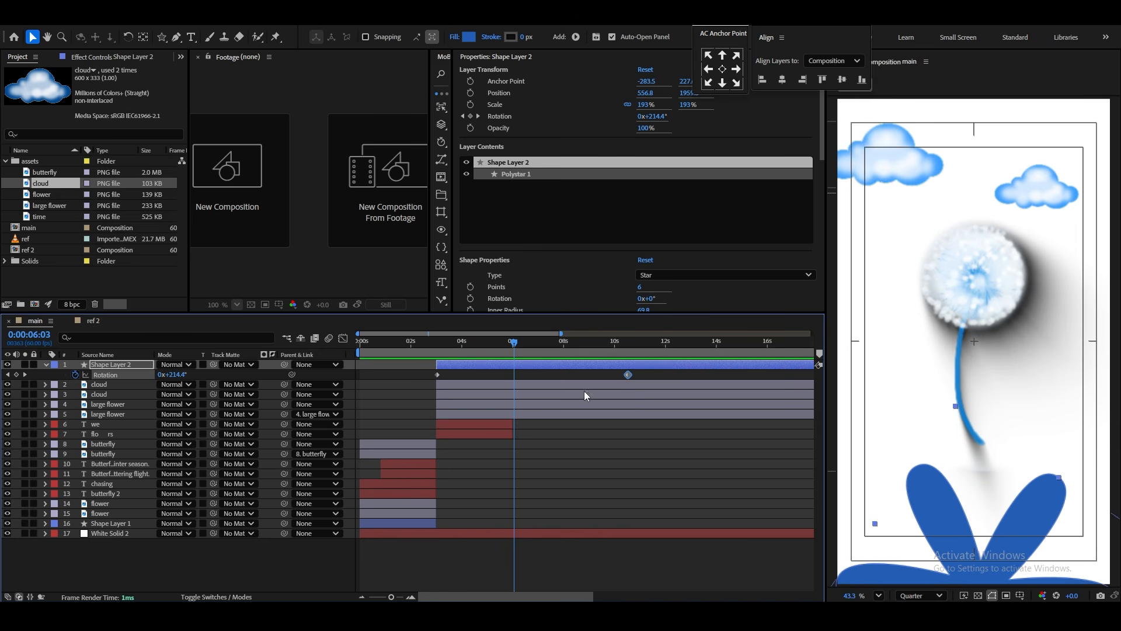
Reduce the petal shape's scale to about 182.3%, raise it slightly at the composition's lower edge, and preview the result.
click(111, 366)
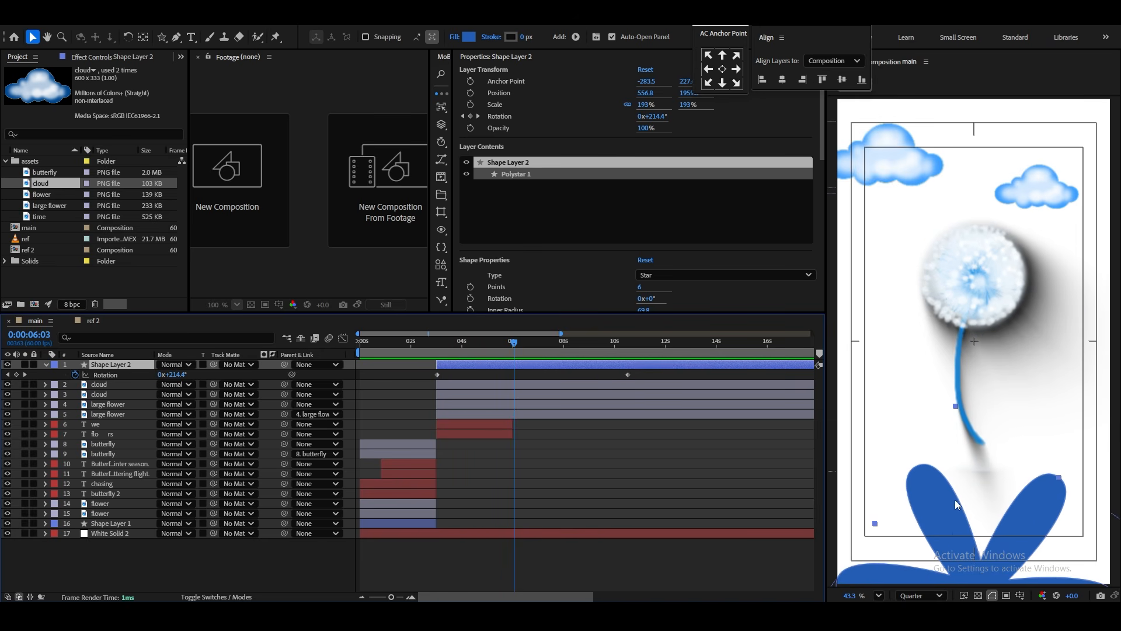
drag(985, 512, 985, 498)
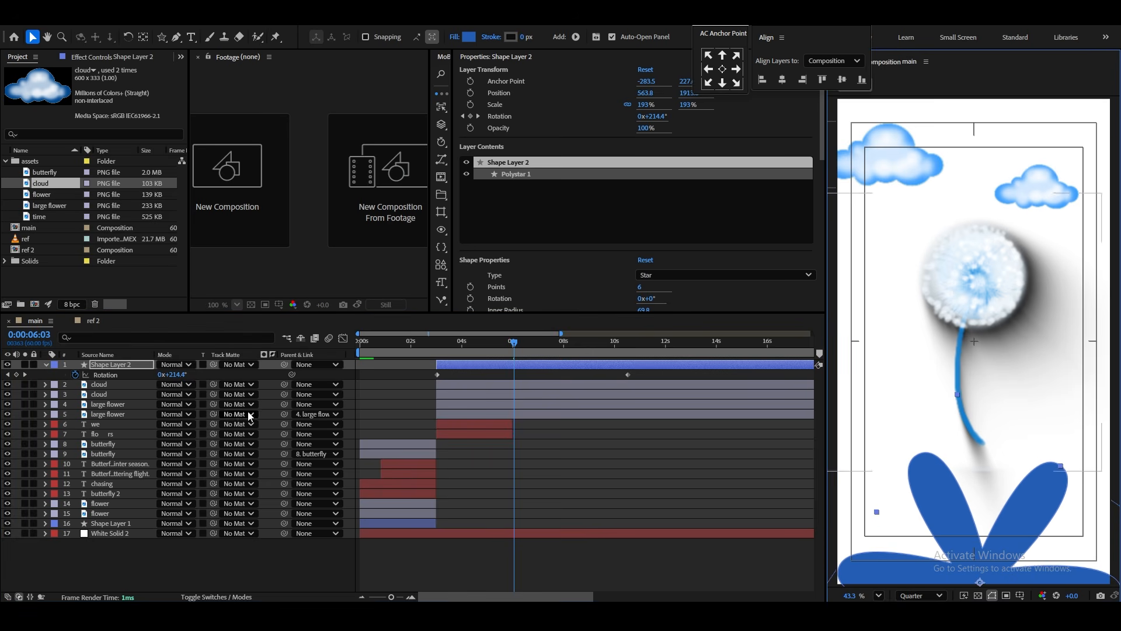
key(s)
drag(195, 375, 168, 384)
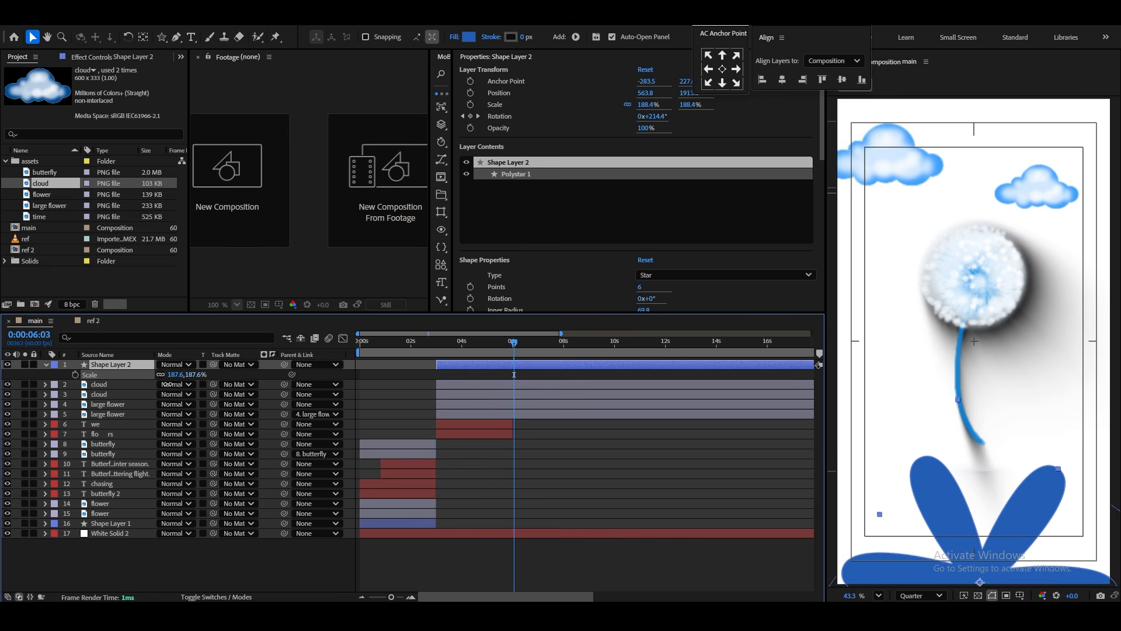
drag(1036, 510, 1031, 500)
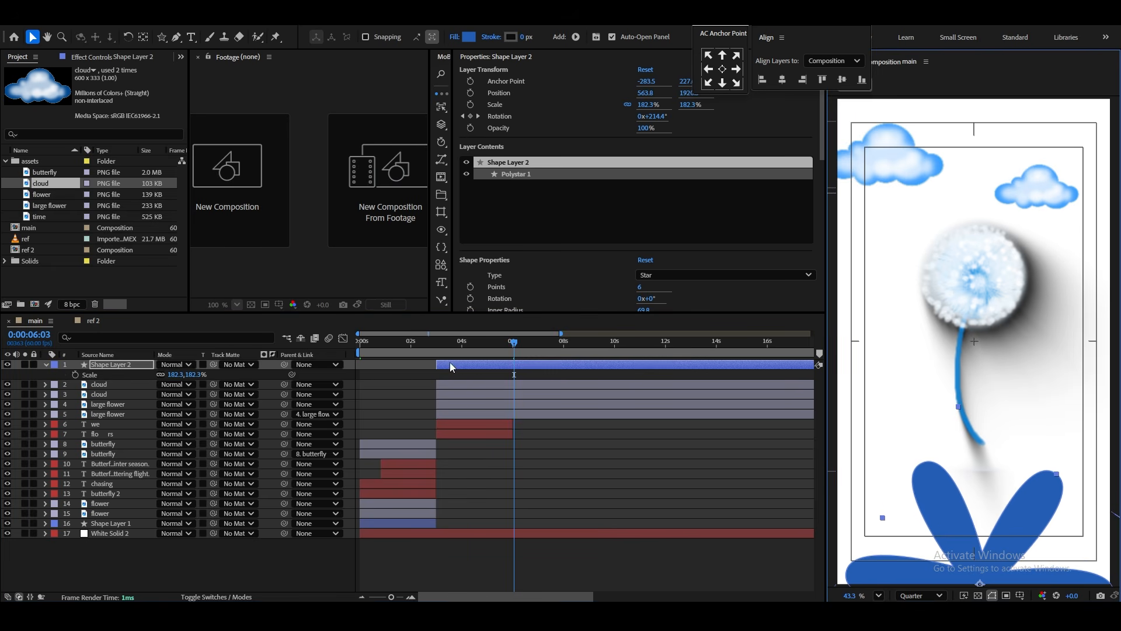
click(437, 350)
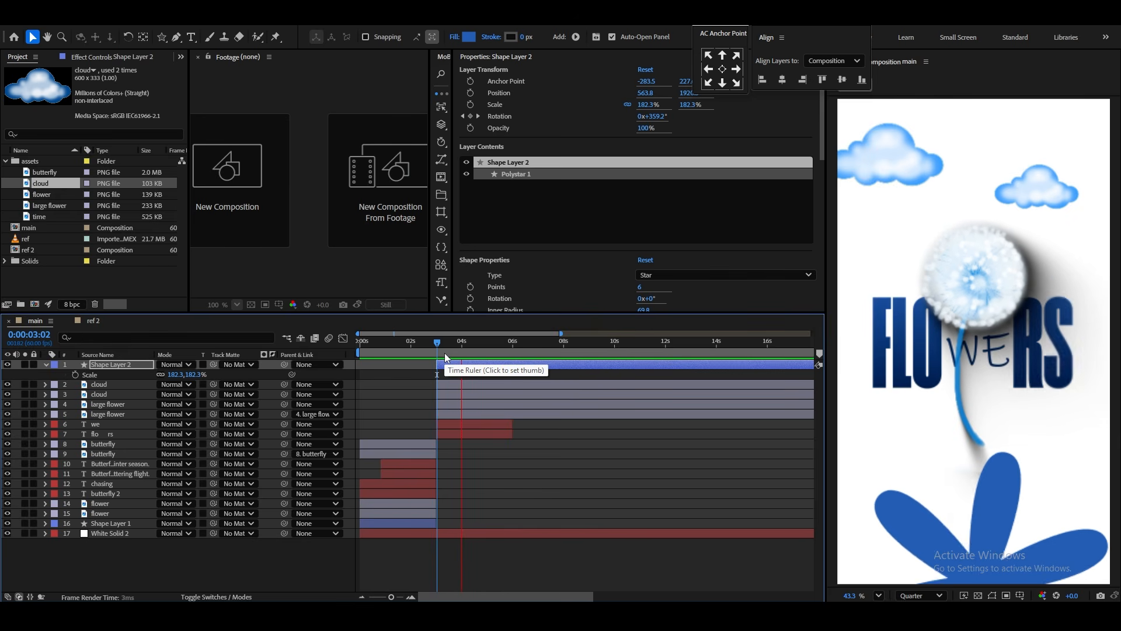
key(space)
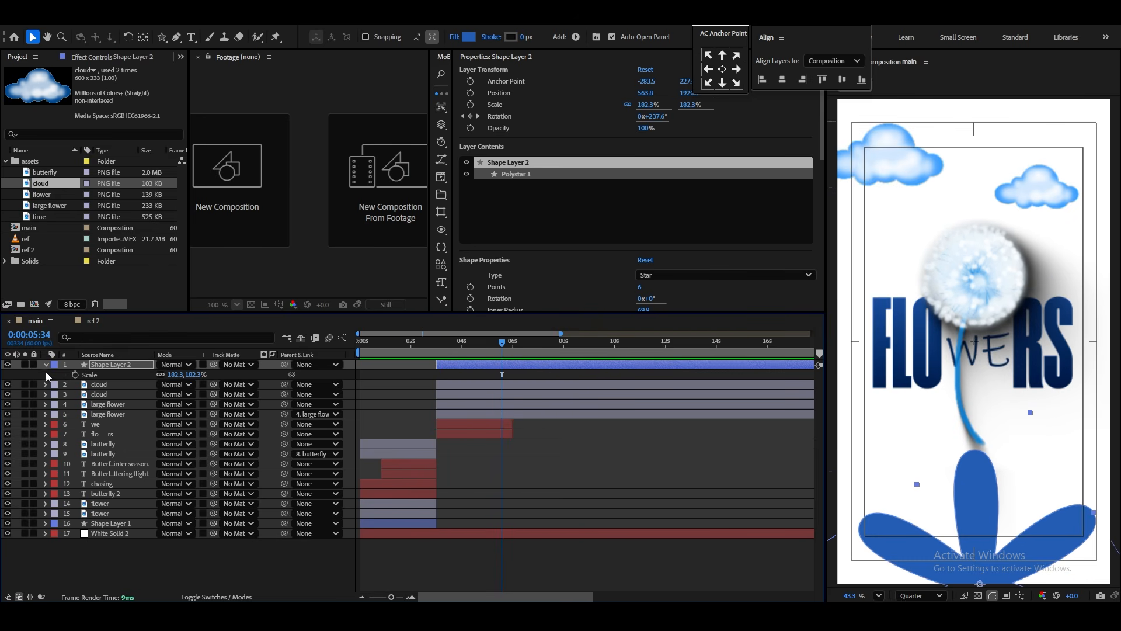
Collapse the petal layer's properties and play back the scene from just before 3 seconds to examine the rotating petals.
click(45, 365)
click(124, 535)
click(105, 367)
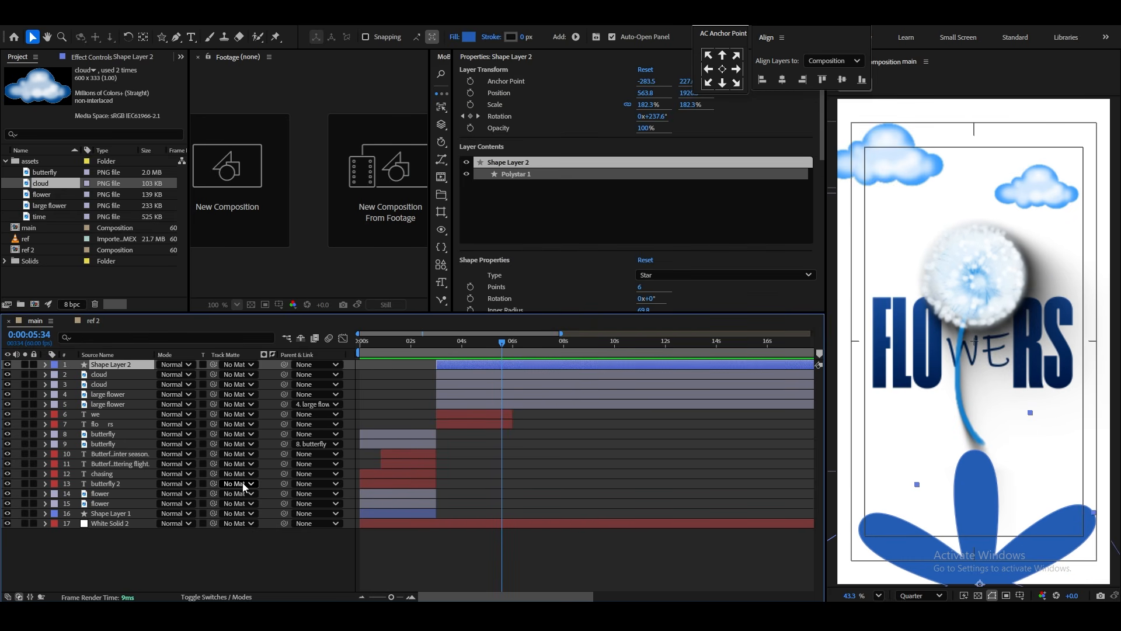
click(253, 533)
drag(501, 345, 432, 360)
key(space)
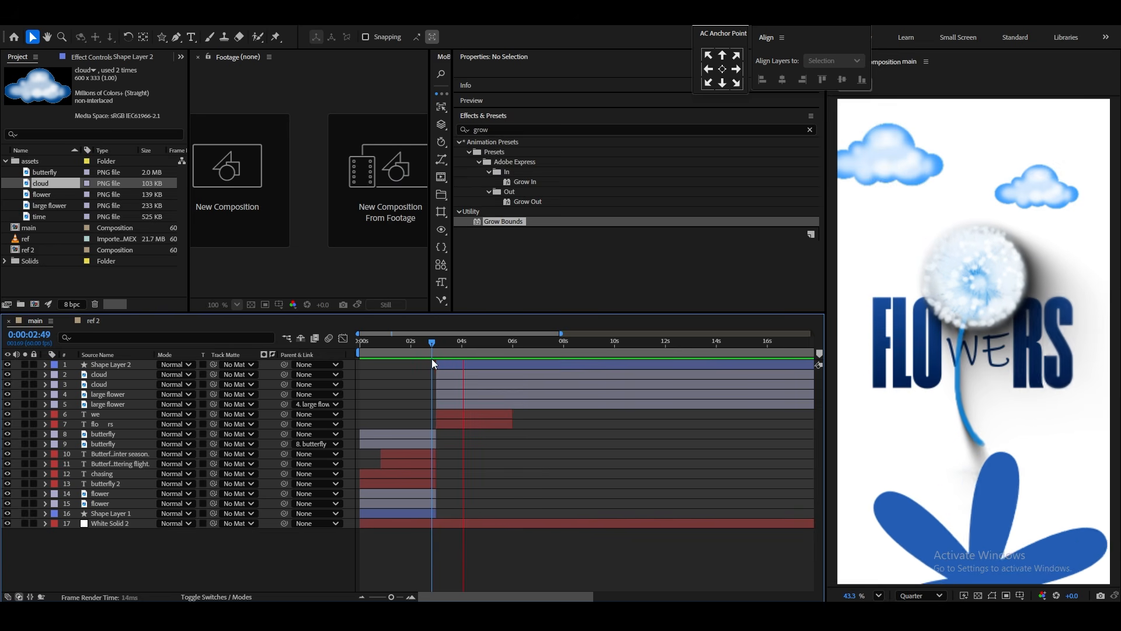
Compare the cloud movement around 7 seconds in the ref 2 composition with the playback of the main composition.
click(94, 322)
drag(570, 347, 549, 362)
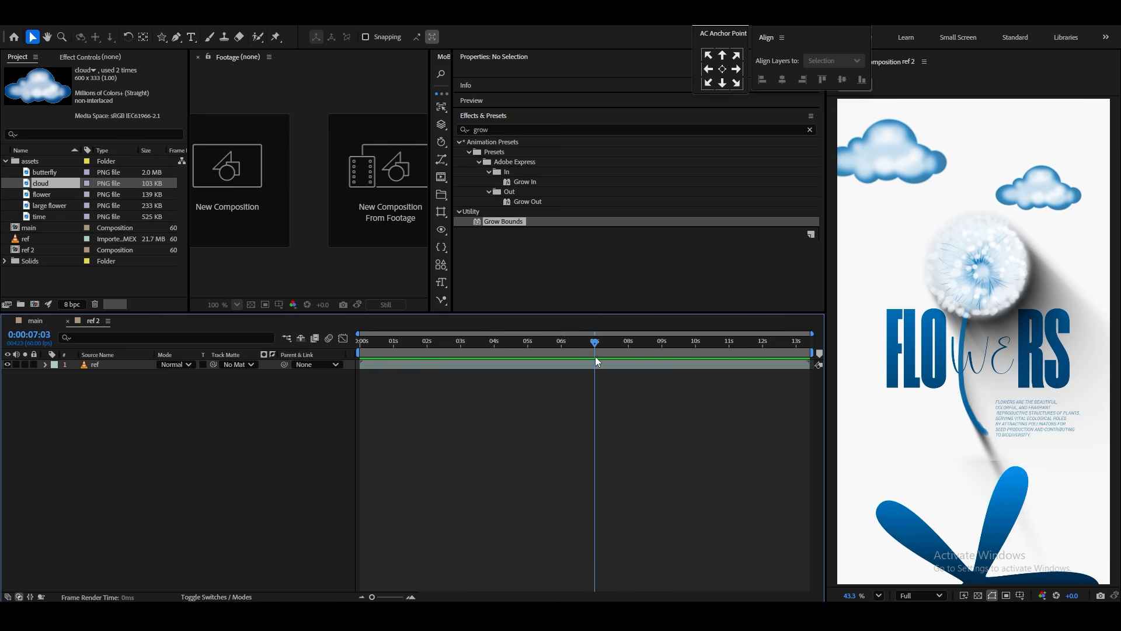
click(58, 323)
key(space)
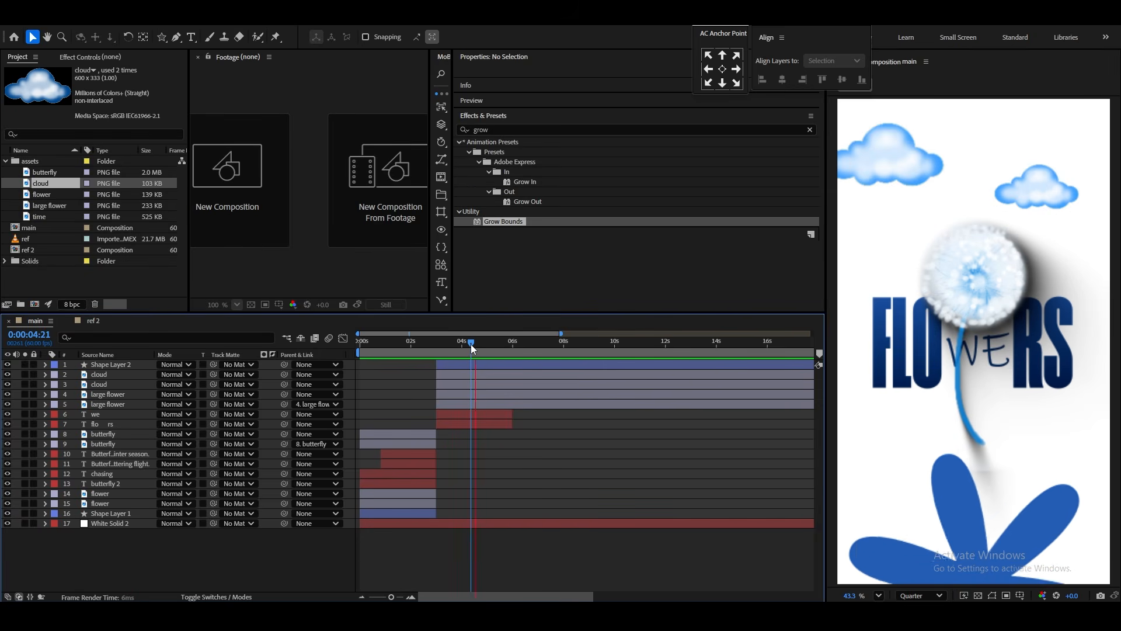
Add position keyframes to both cloud layers in the main composition and move them to about 4.9 seconds.
click(440, 348)
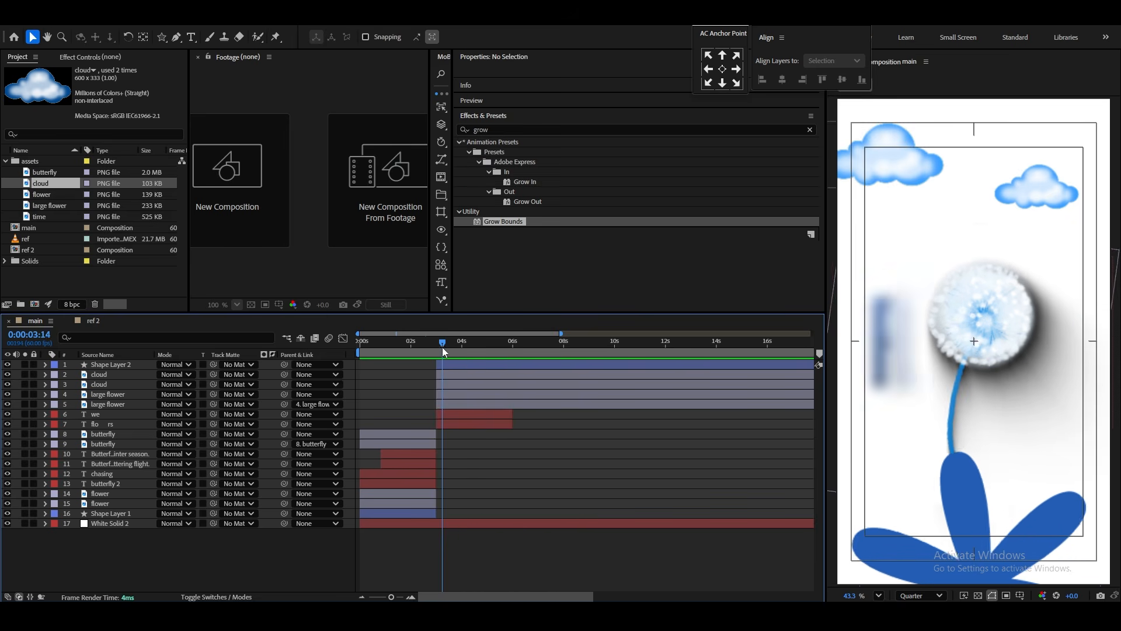
click(928, 183)
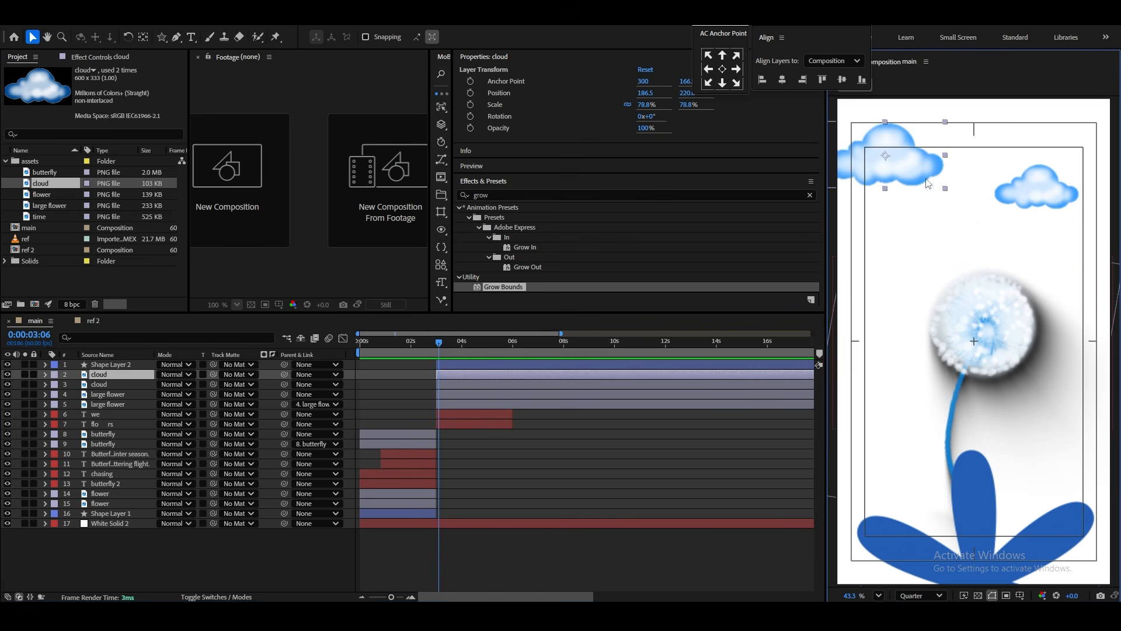
key(p)
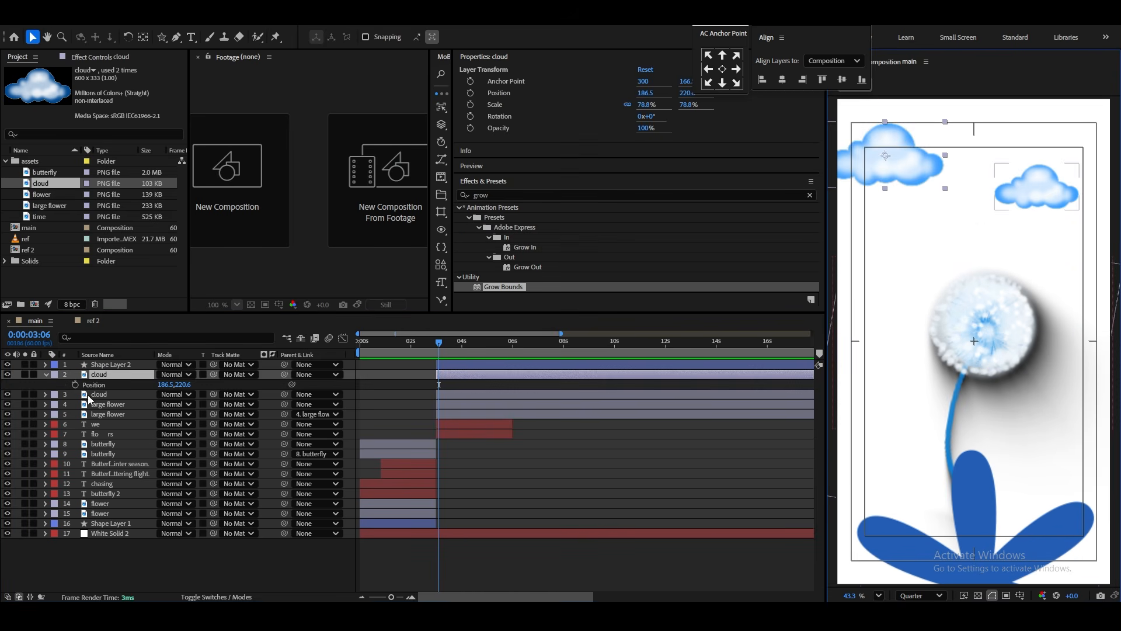
click(75, 384)
click(93, 395)
key(p)
click(75, 404)
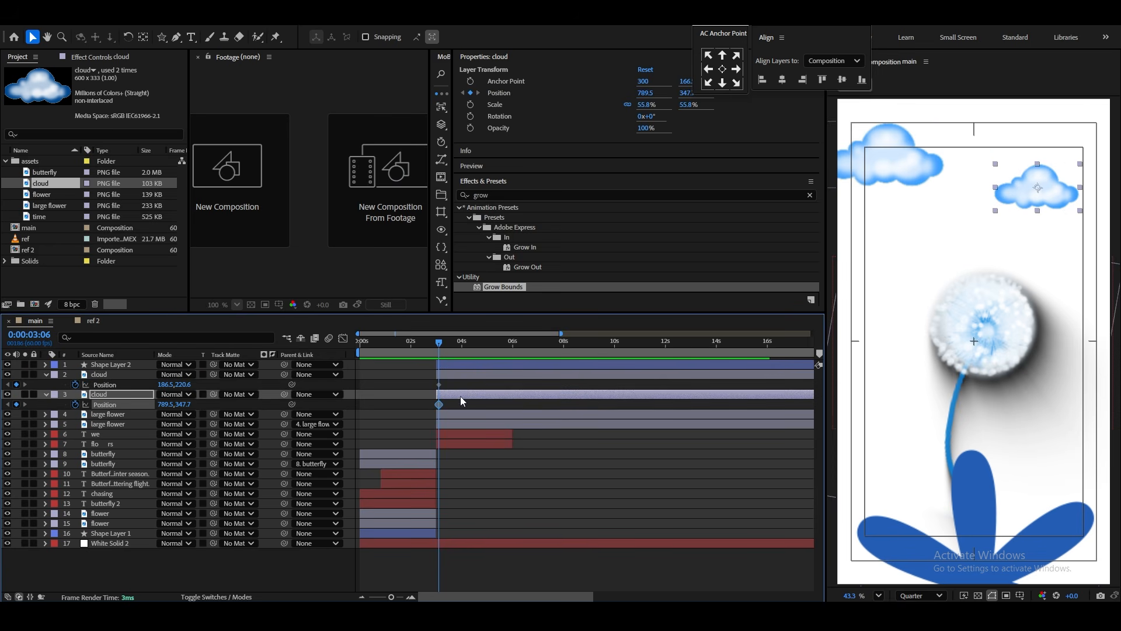
drag(459, 381, 481, 408)
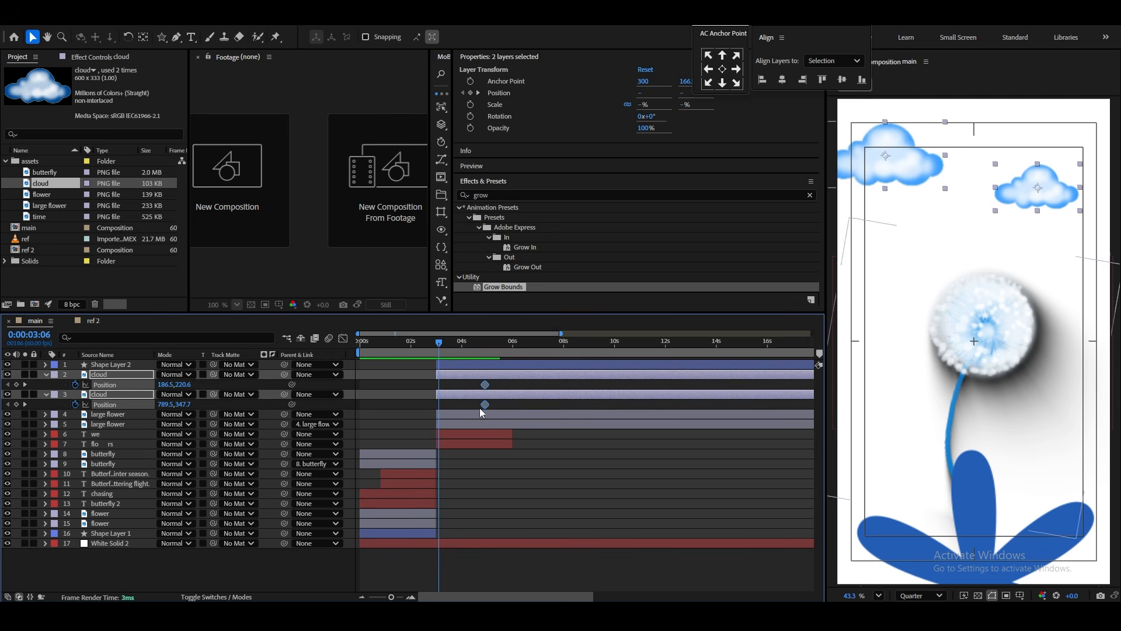
Set the clouds' starting horizontal positions to 341.5 and 684.5, and move their ending keyframes to about 8 seconds.
click(226, 383)
drag(167, 384, 260, 407)
drag(163, 404, 115, 409)
drag(492, 379, 565, 405)
Move both clouds' starting position keyframes to the beginning of their layers at about 3 seconds, and preview the drift.
click(430, 350)
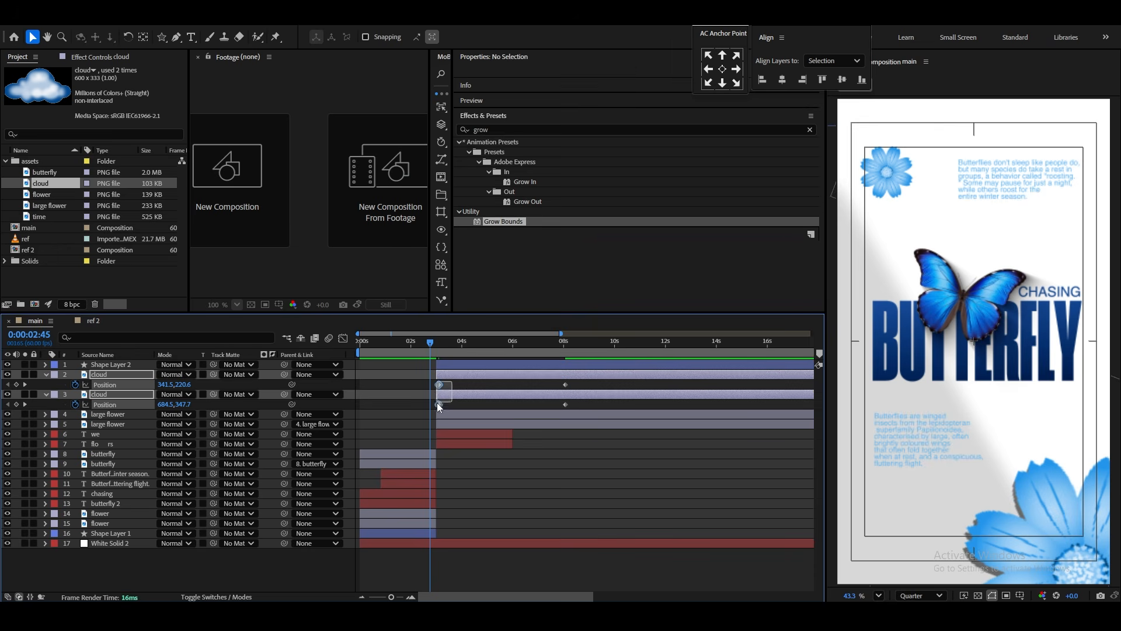
drag(444, 378, 439, 406)
key(space)
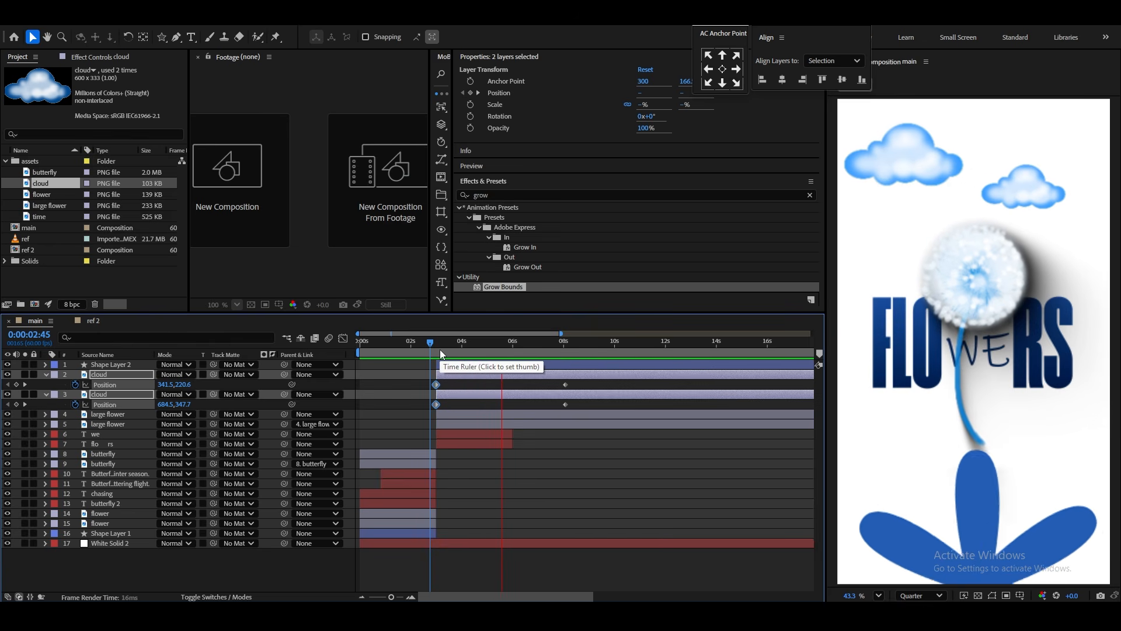
key(space)
Extend the "we" and "flo rs" text layers to about 8.4 seconds and preview the scene.
click(466, 353)
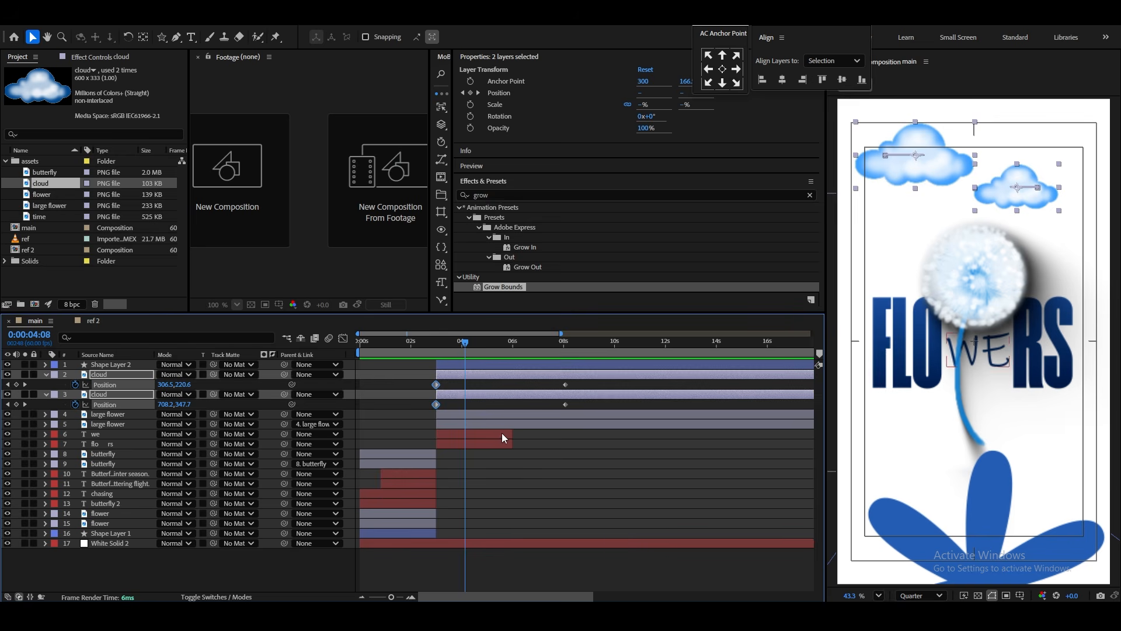
click(503, 436)
shift+click(506, 444)
drag(513, 445, 574, 454)
key(space)
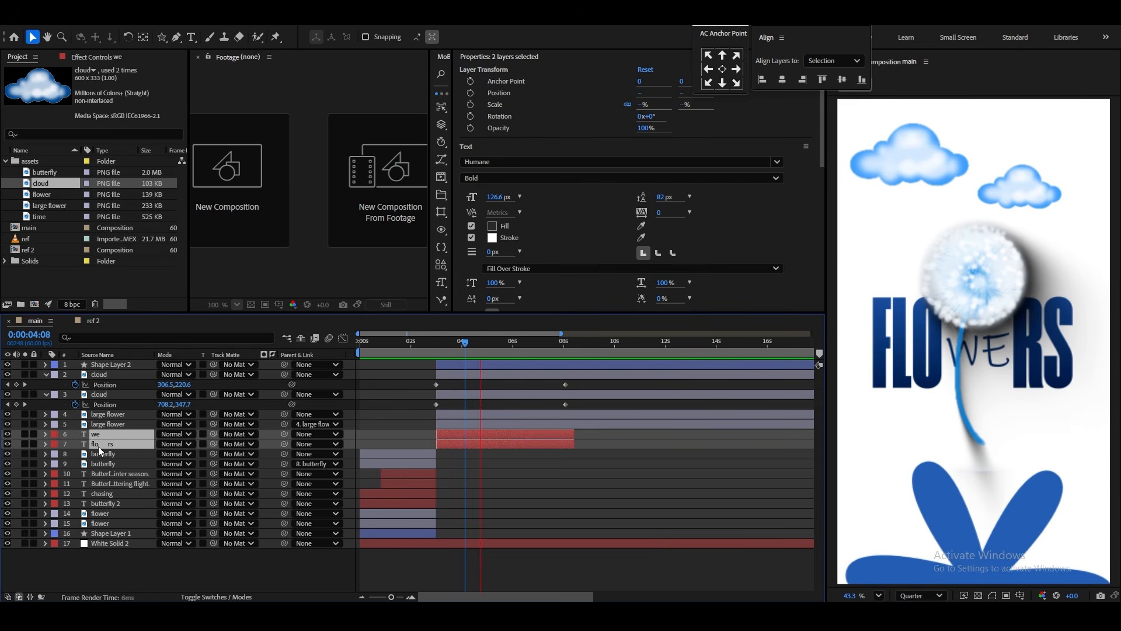
key(space)
Collapse the cloud layers' properties and play back the flower scene from 0:00:02:40.
click(46, 394)
click(46, 374)
click(428, 341)
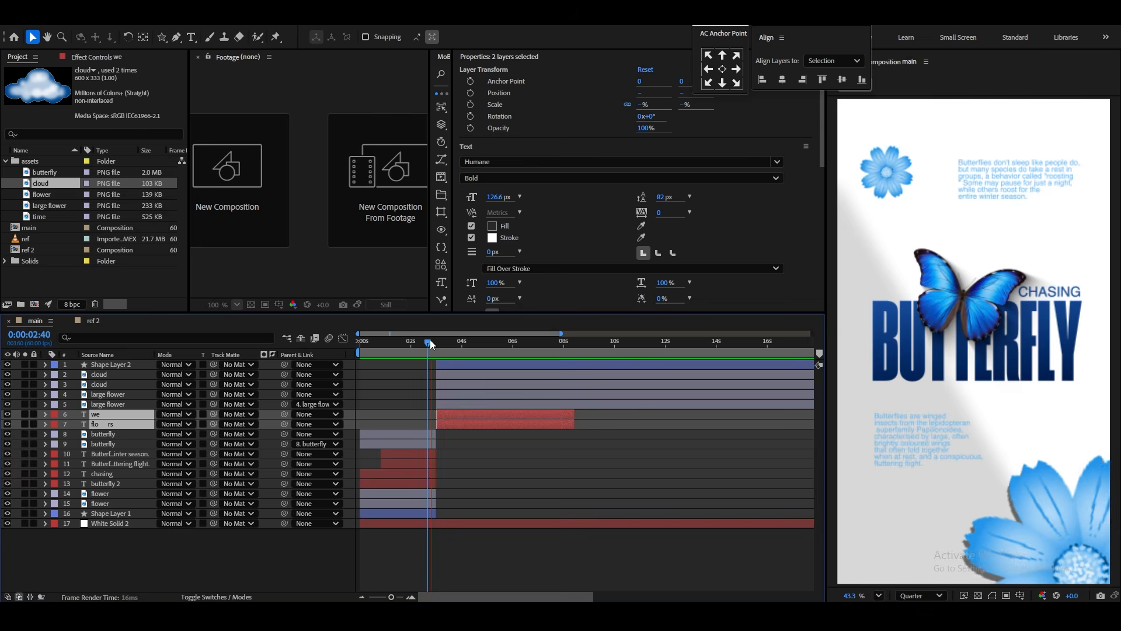
key(space)
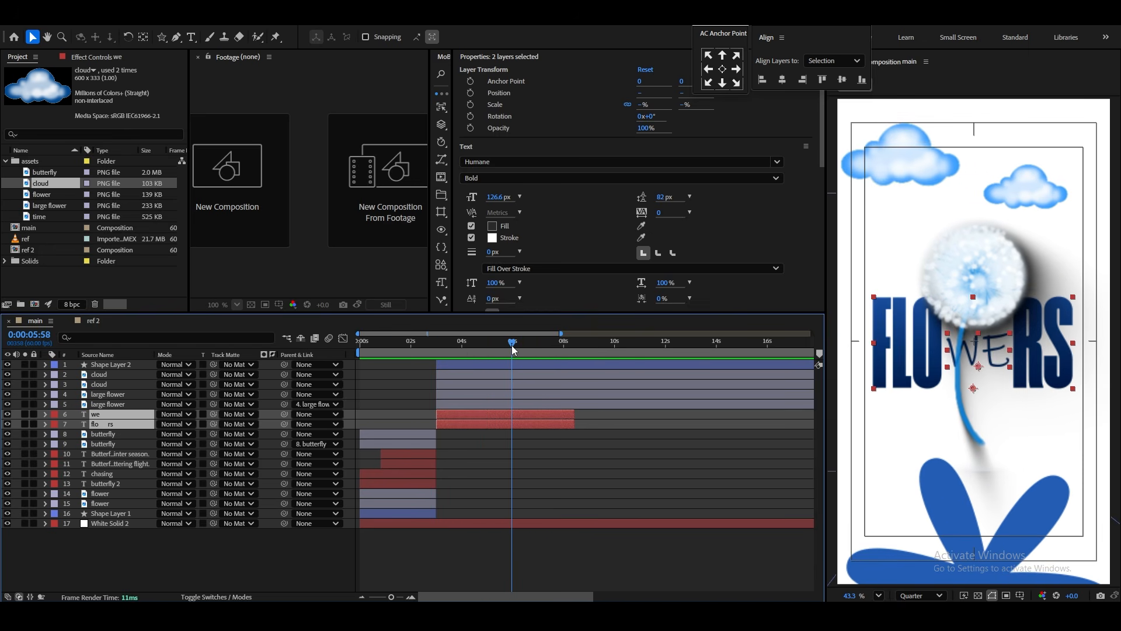
Split all seven flower scene layers at 0:00:05:58 and delete the parts after the cut.
click(520, 424)
shift+click(524, 365)
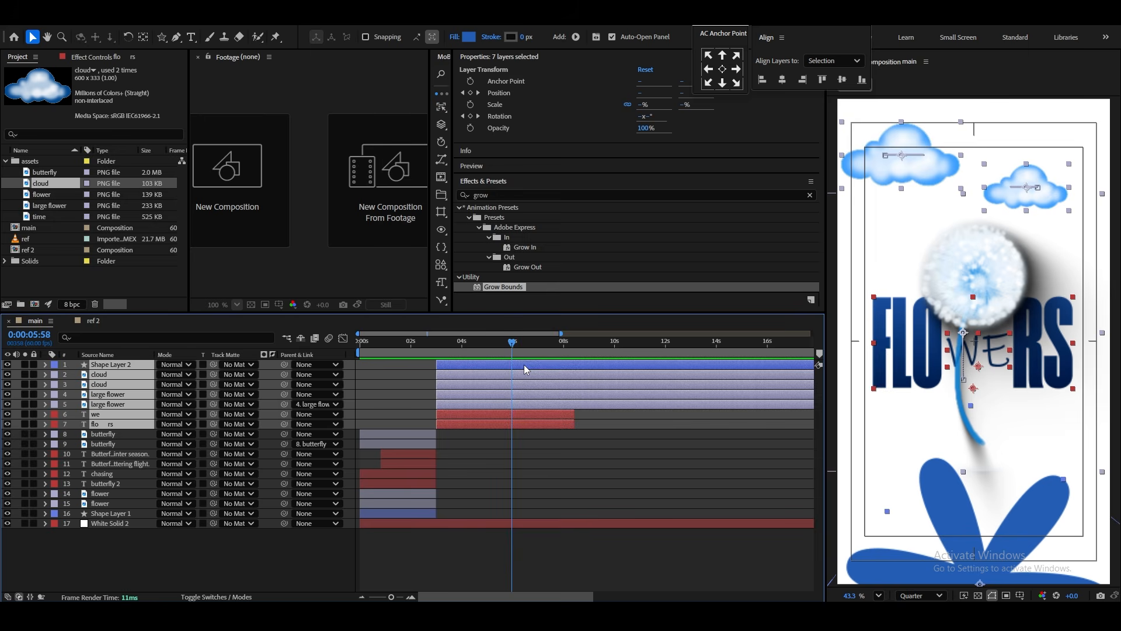
key(ctrl+shift+d)
key(Delete)
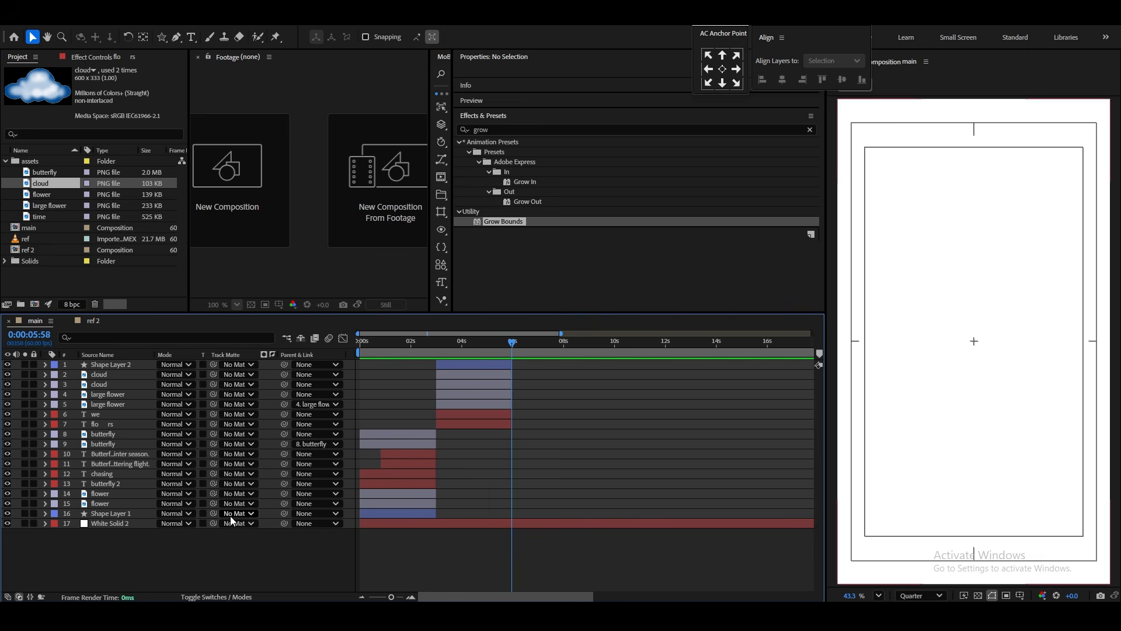
Scrub the ref 2 composition to about 11 seconds to examine the next scene, and return to the main composition.
click(94, 321)
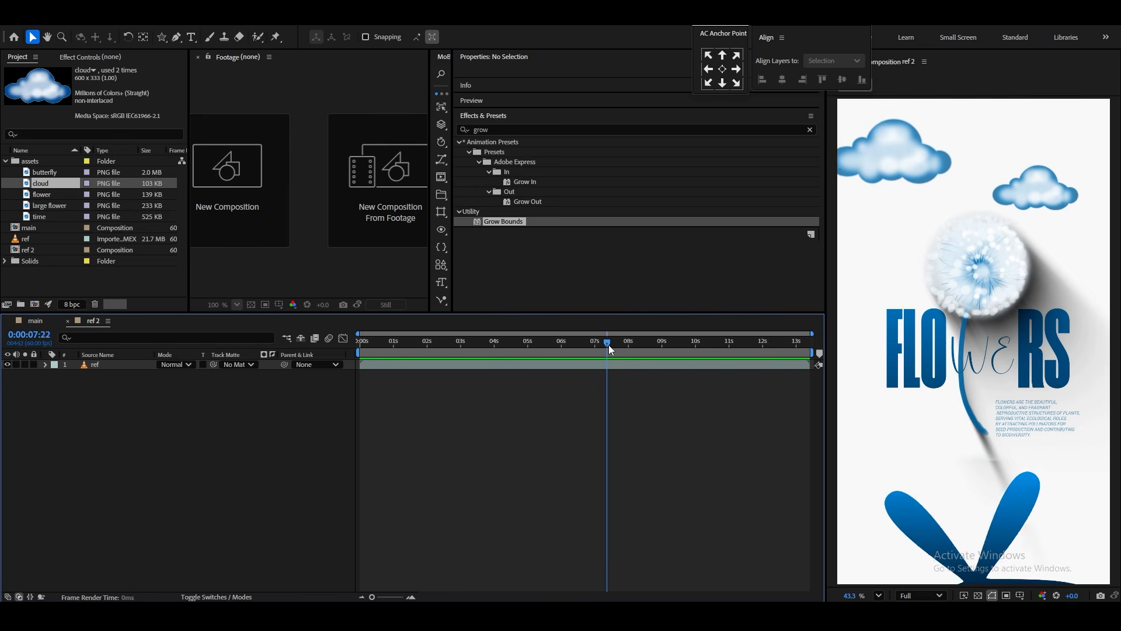
drag(608, 345, 734, 348)
click(37, 322)
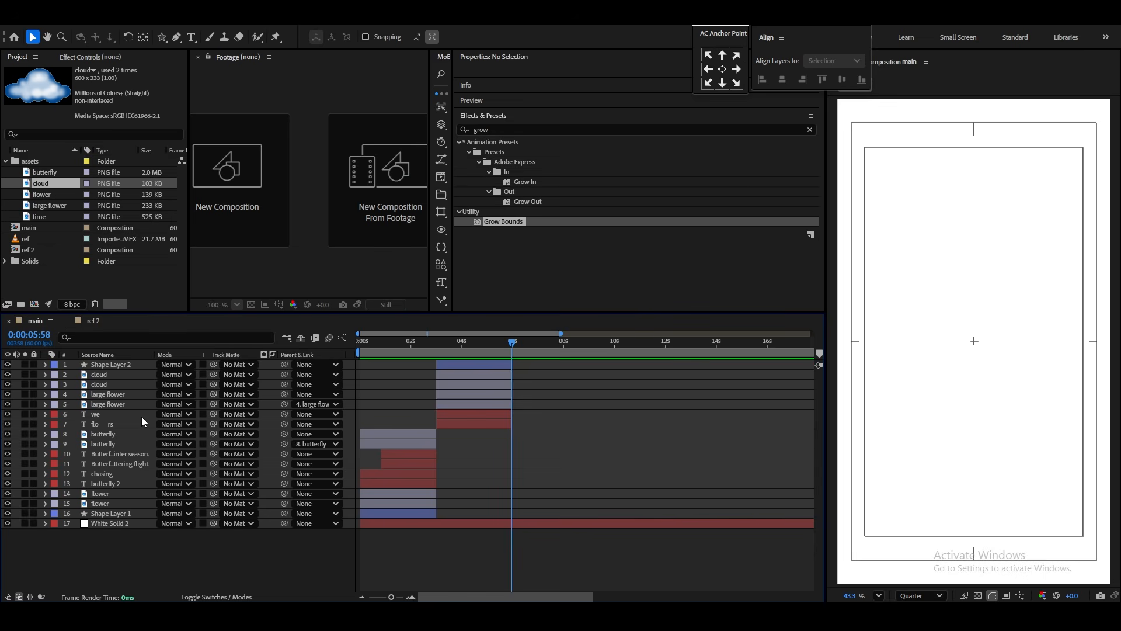
Duplicate the "flo rs" text layer, place the copy above all layers and start it at 0:00:05:58.
click(98, 424)
key(ctrl+d)
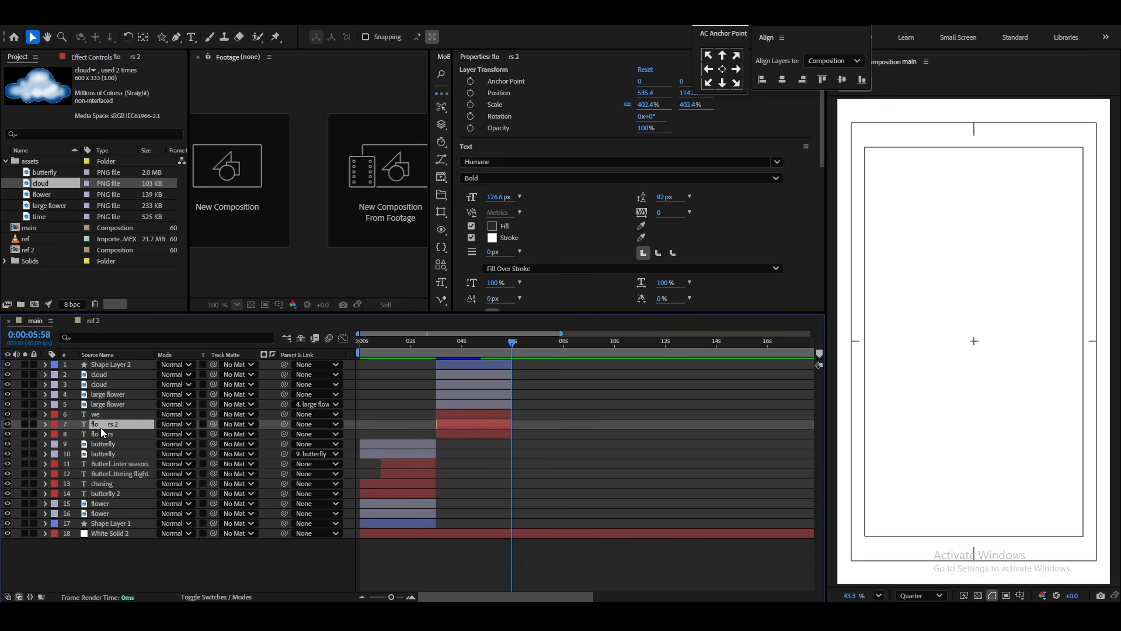
drag(102, 432, 106, 363)
drag(465, 368, 537, 370)
scroll(508, 374, up, 4)
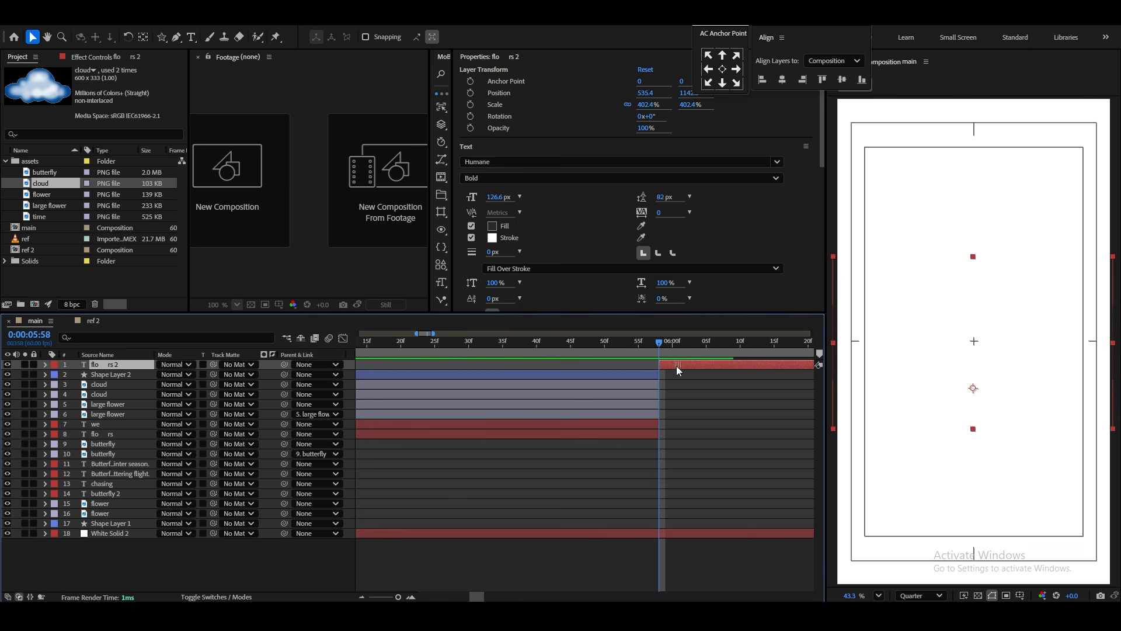
scroll(553, 408, down, 3)
scroll(579, 367, down, 3)
Change the duplicated text to "time" with the playhead at 0:00:08:36.
drag(538, 347, 599, 347)
double_click(914, 360)
text(ti)
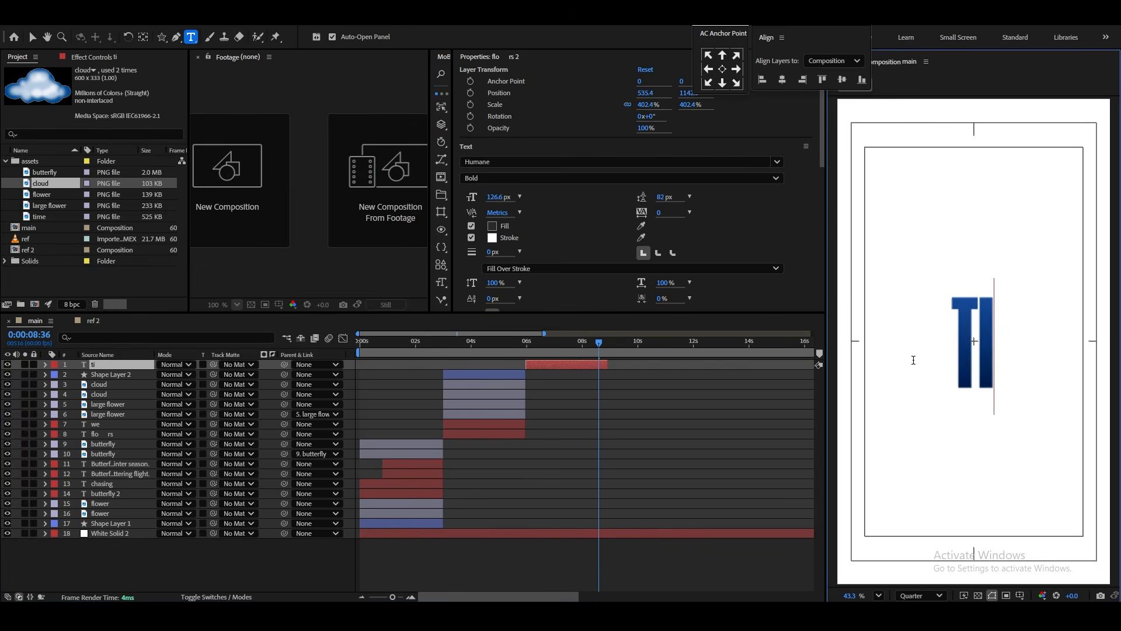
text(me)
click(33, 38)
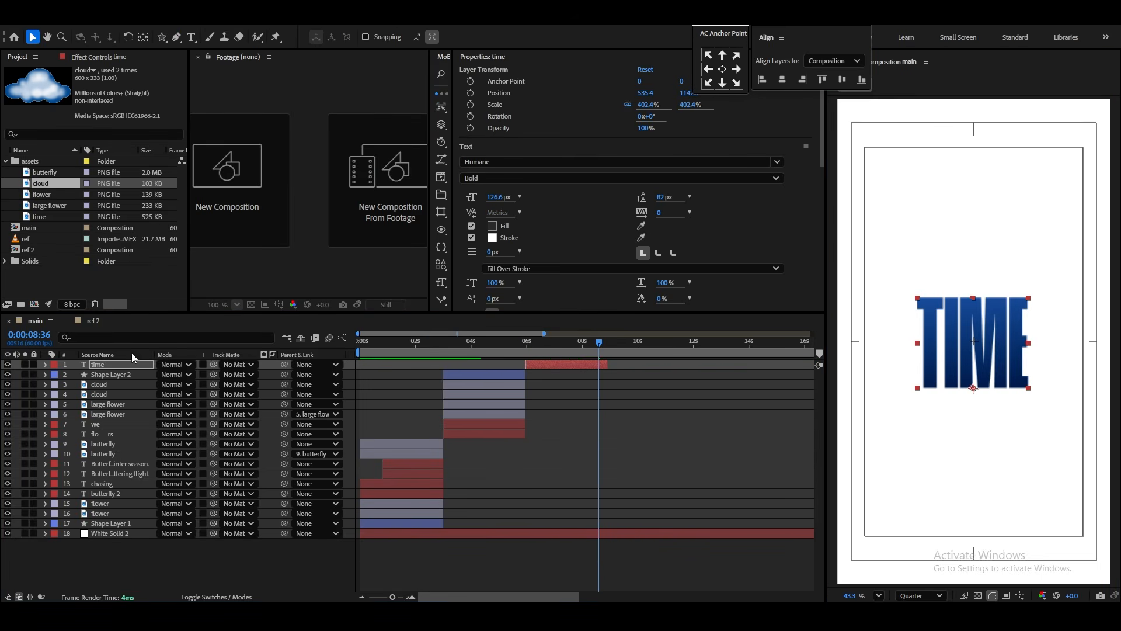
Enlarge the TIME text to 742.4% and centre it in the composition.
key(s)
drag(190, 374, 409, 402)
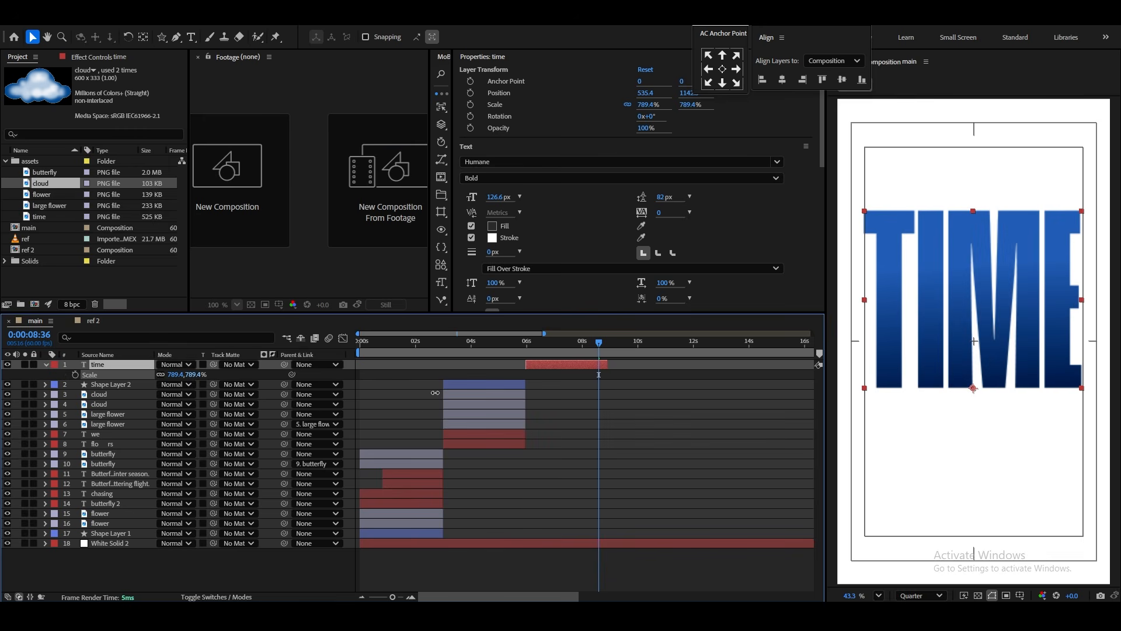
drag(997, 356, 999, 394)
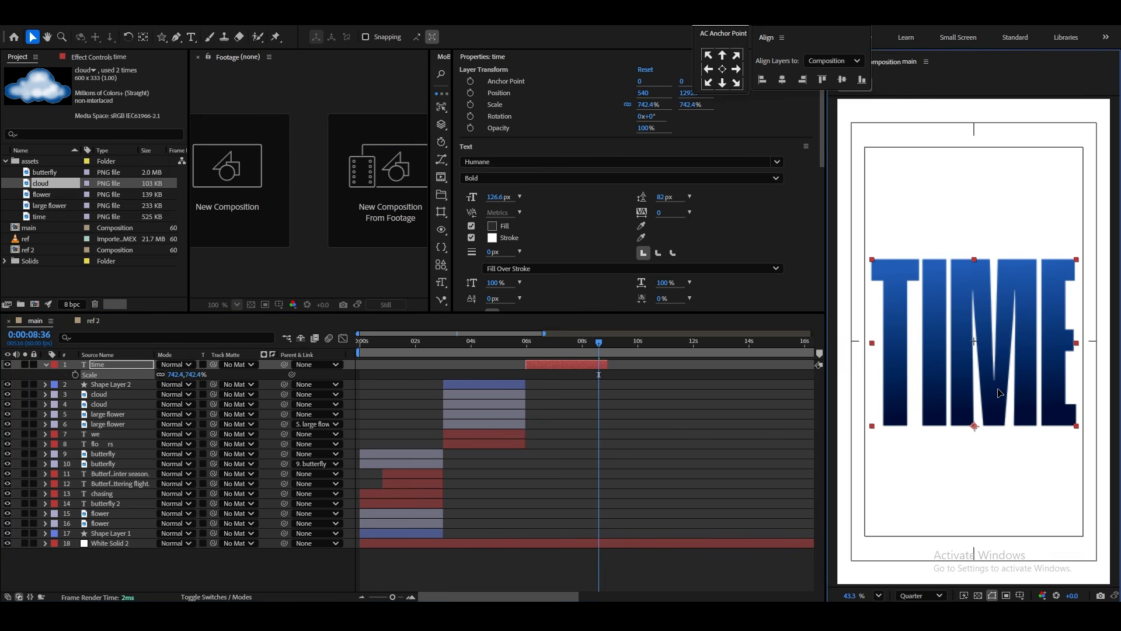
click(47, 366)
Add the time hourglass image as the top layer starting at the TIME text's start, and tilt it counter-clockwise.
click(121, 560)
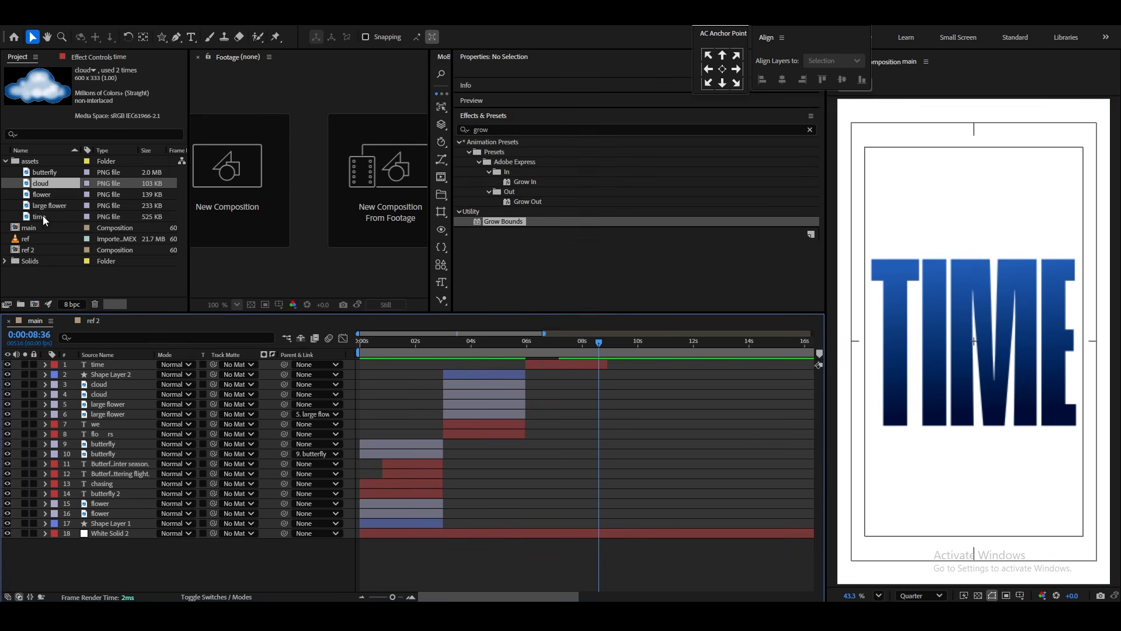
click(44, 216)
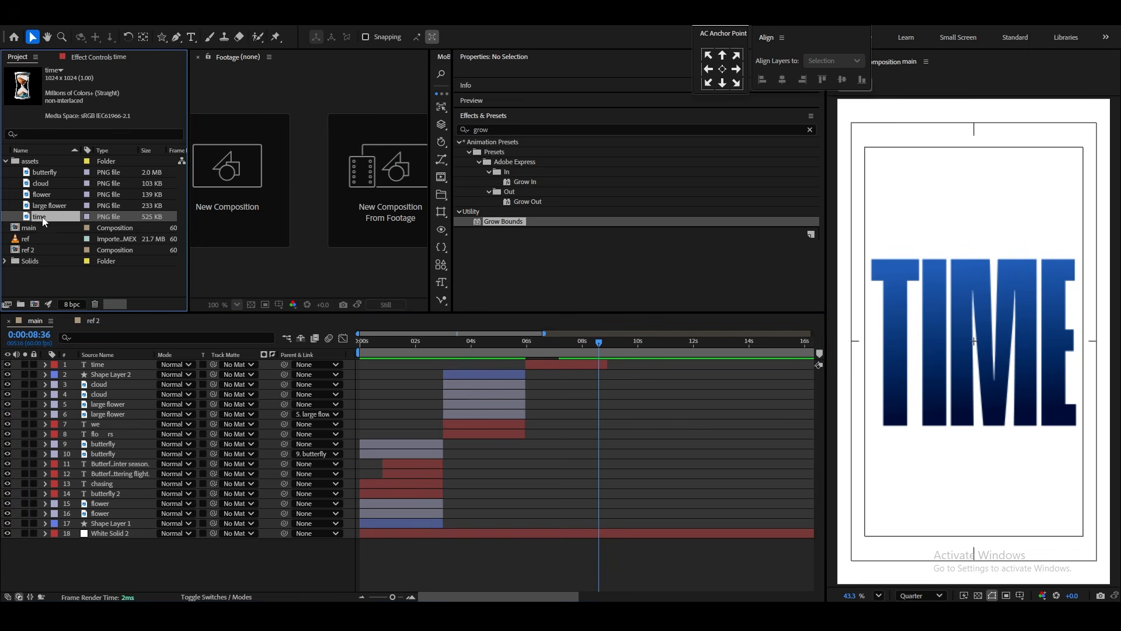
drag(44, 219, 120, 365)
drag(400, 366, 581, 365)
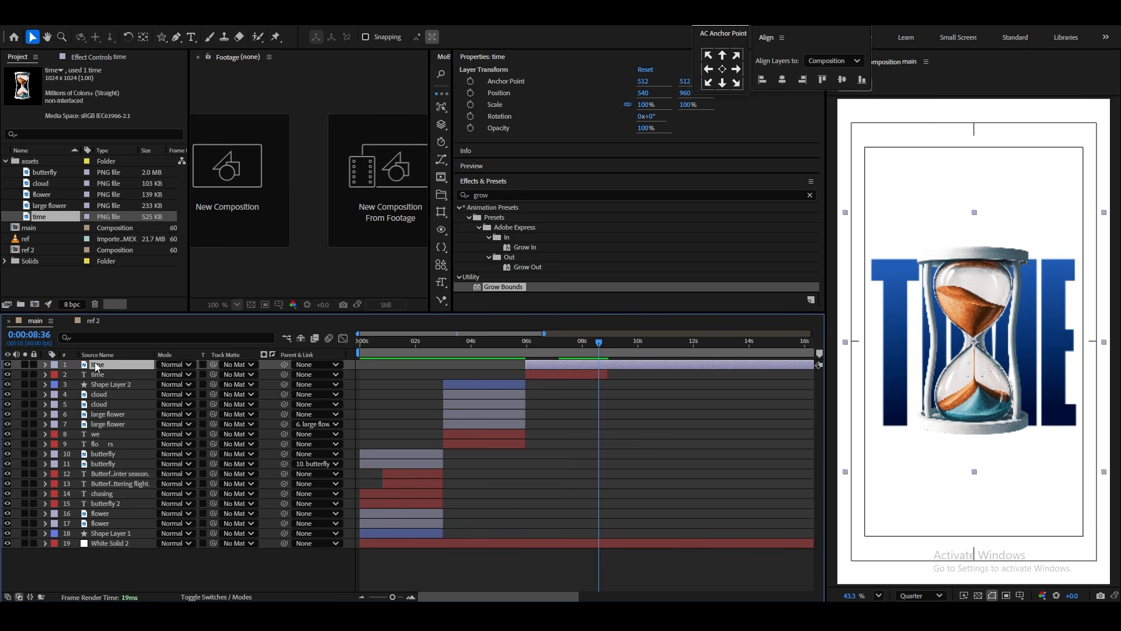
key(r)
drag(170, 374, 166, 377)
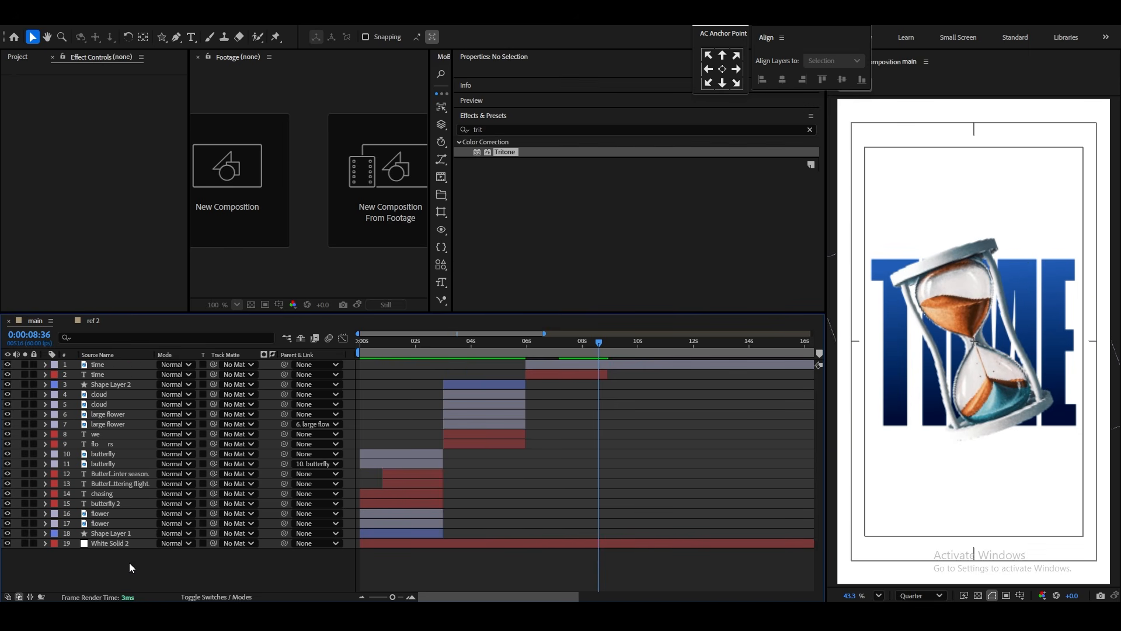
Create a text layer reading "there is no" and set its font to Poppins Medium.
right_click(130, 566)
mouse_move(194, 424)
click(302, 438)
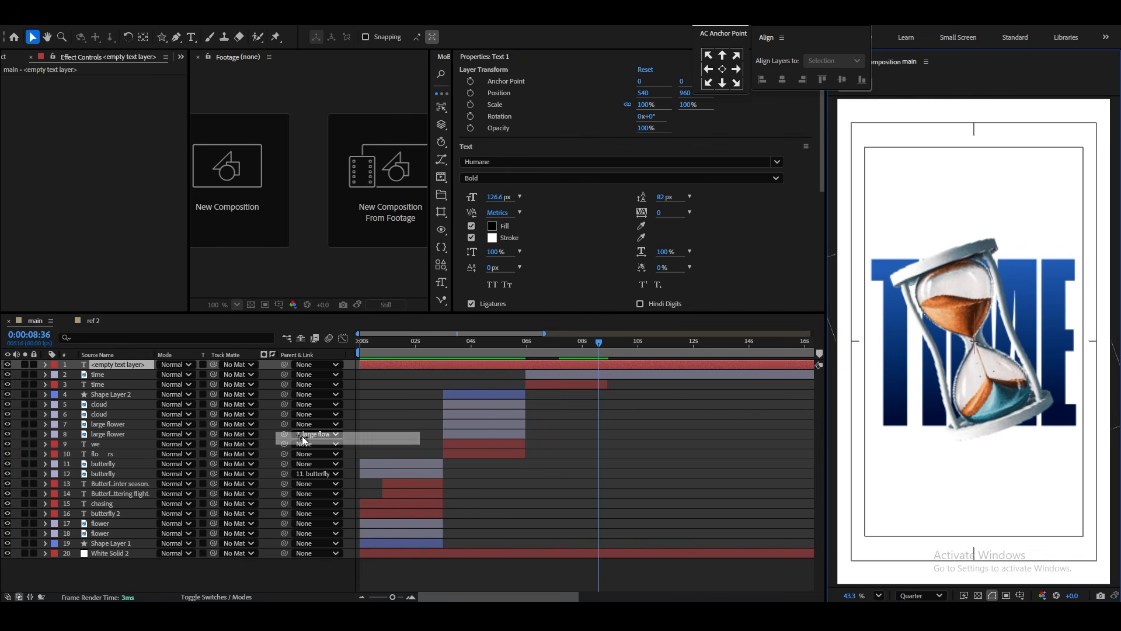
text(there is no)
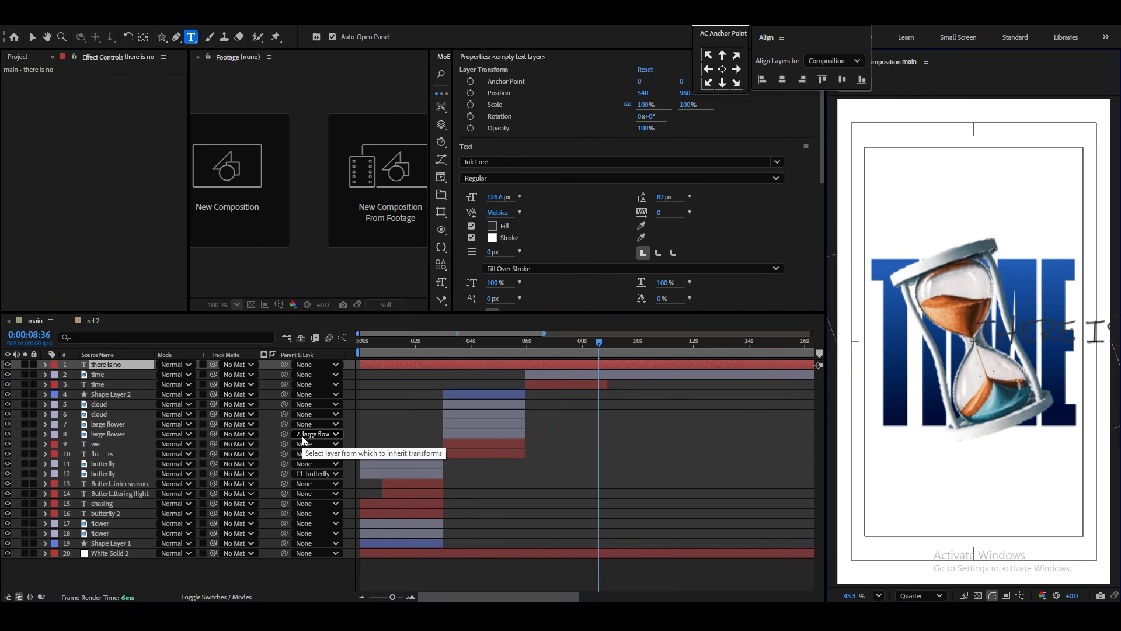
click(32, 37)
click(504, 162)
text(popp)
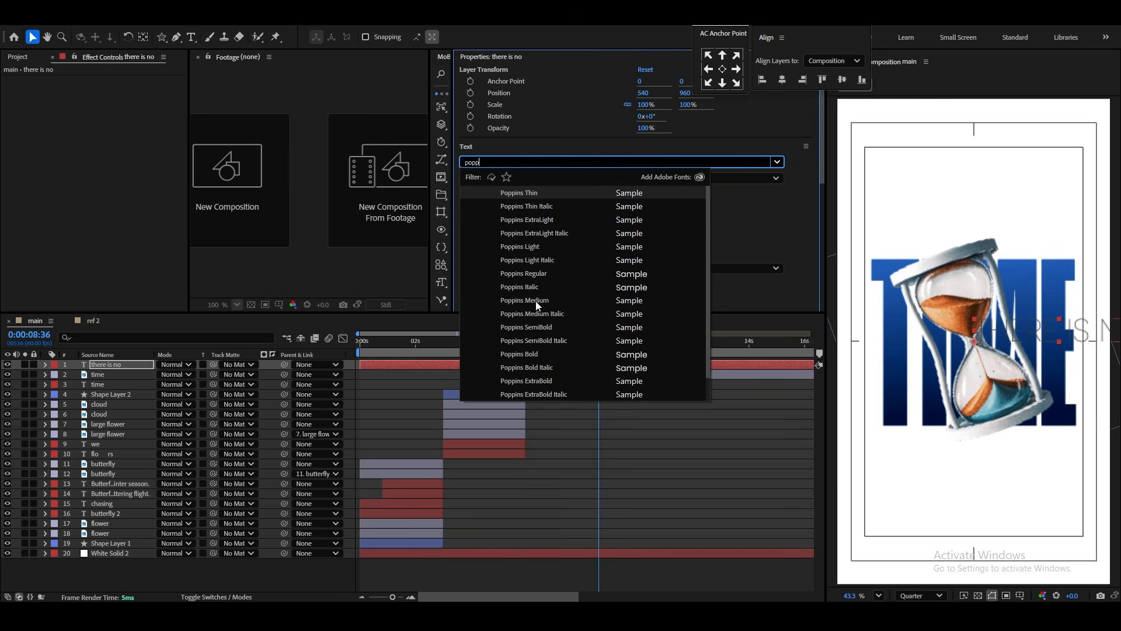
click(536, 301)
Scale the "there is no" text to 26.2% and place it just above the T of TIME.
drag(1045, 330, 921, 254)
key(s)
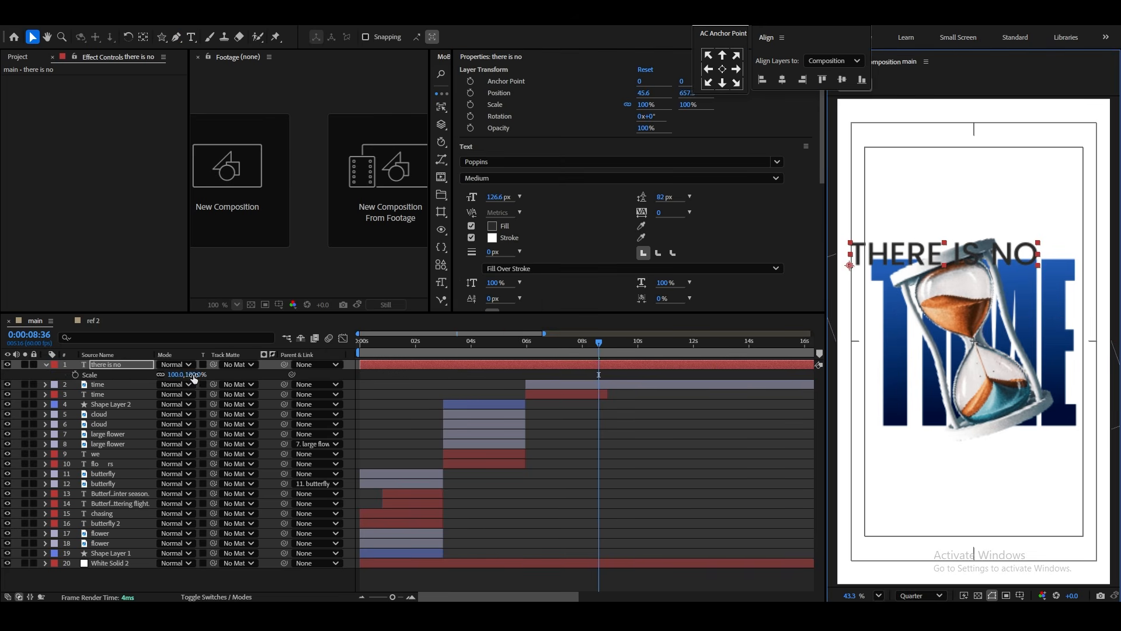
drag(194, 379, 170, 389)
scroll(861, 255, up, 2)
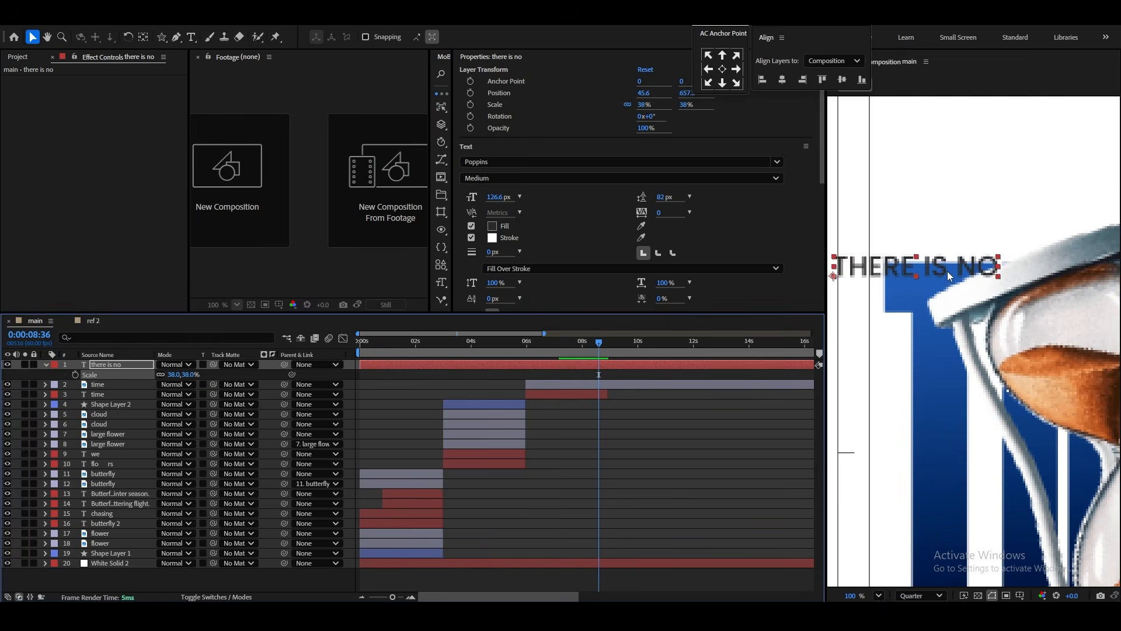
drag(939, 265, 991, 248)
drag(187, 378, 135, 390)
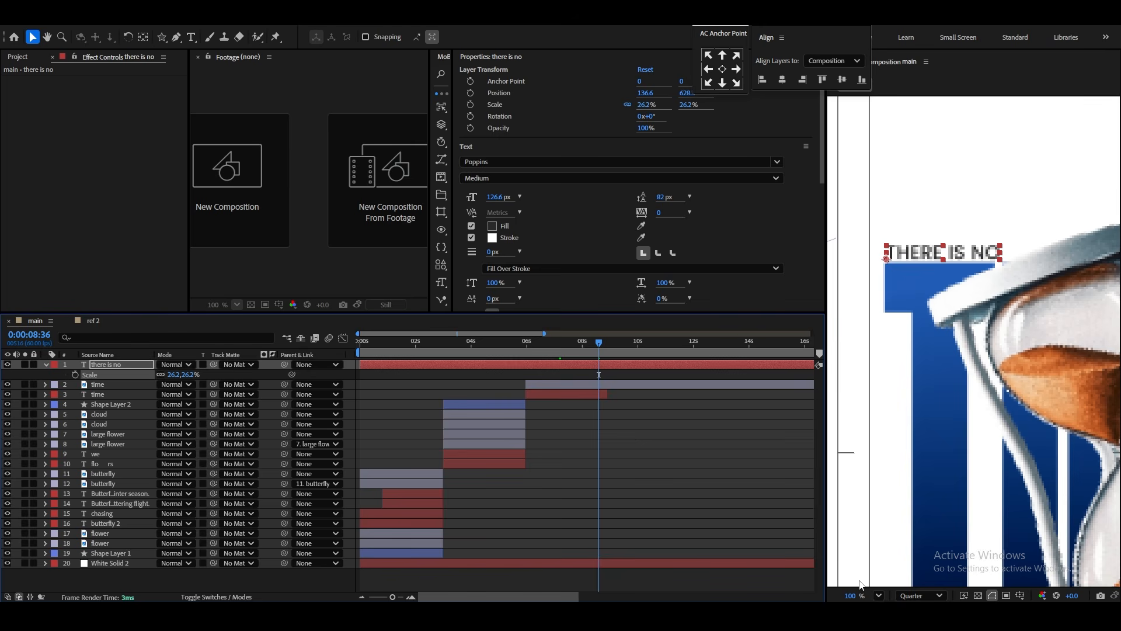
Set the main composition's preview resolution to Full and fit the view up to 100%.
scroll(918, 263, up, 3)
click(914, 595)
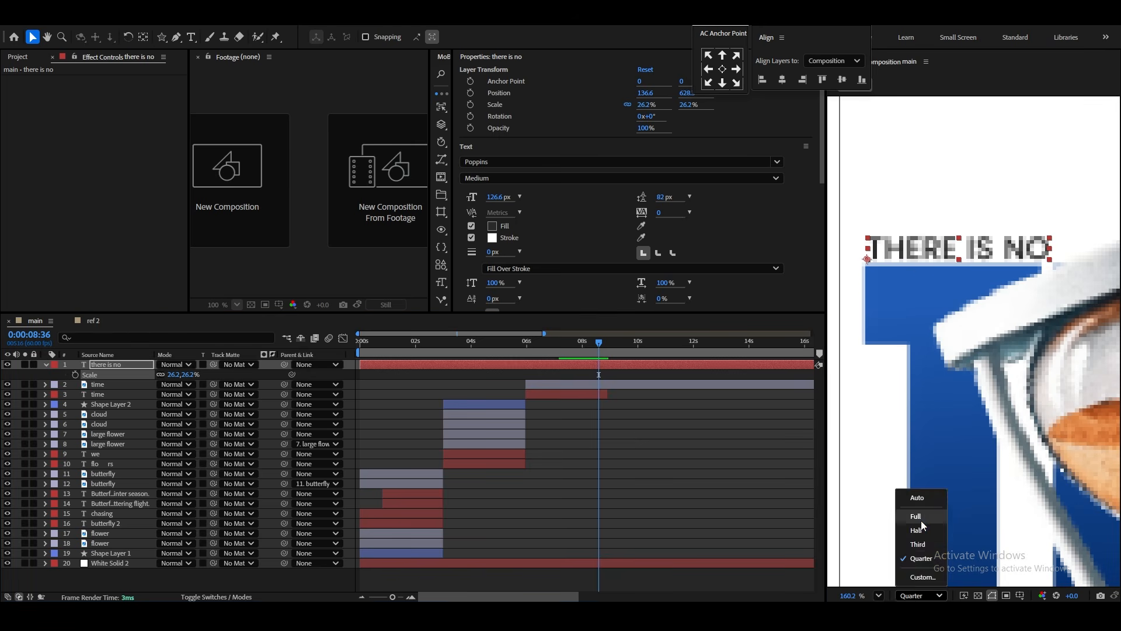
click(917, 521)
click(882, 595)
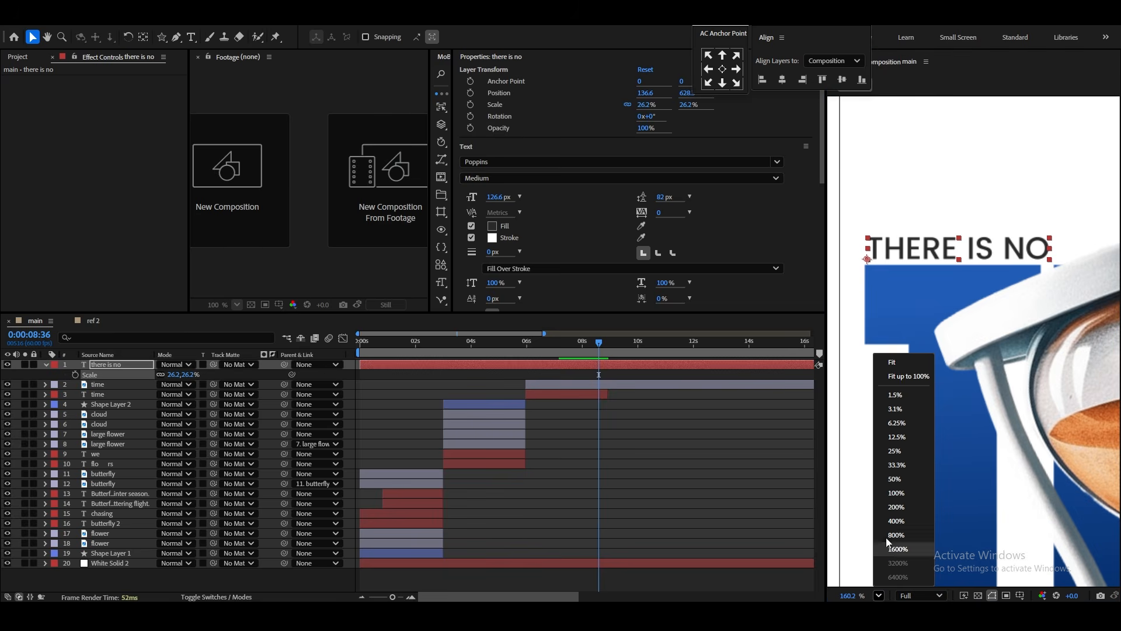
click(903, 377)
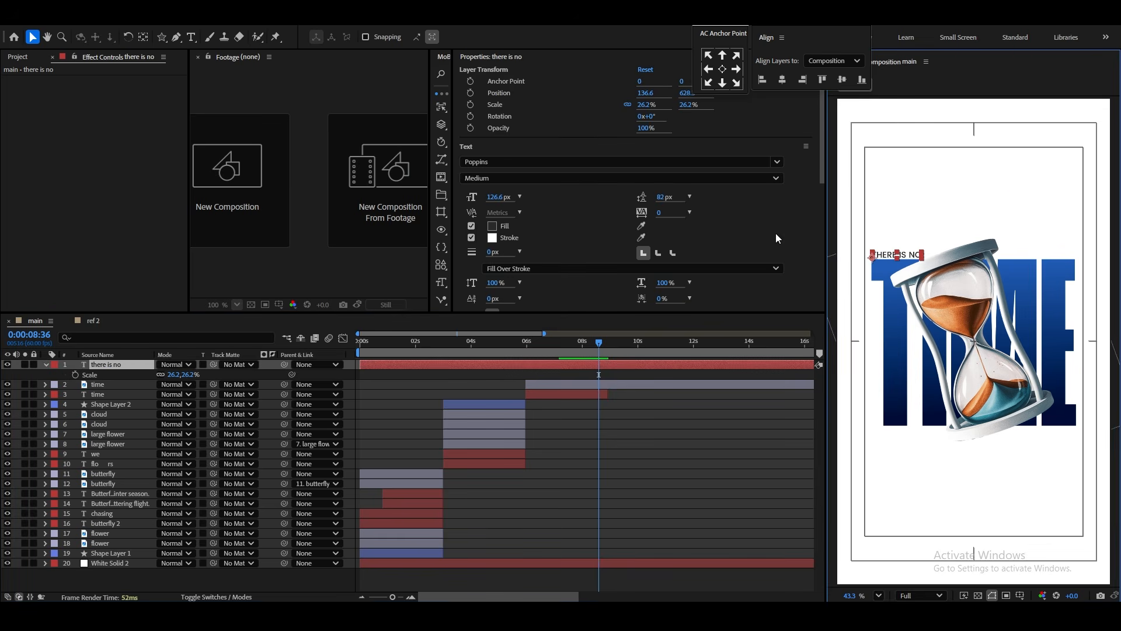
Fill the "there is no" text with the blue sampled from the letter T of TIME.
click(642, 225)
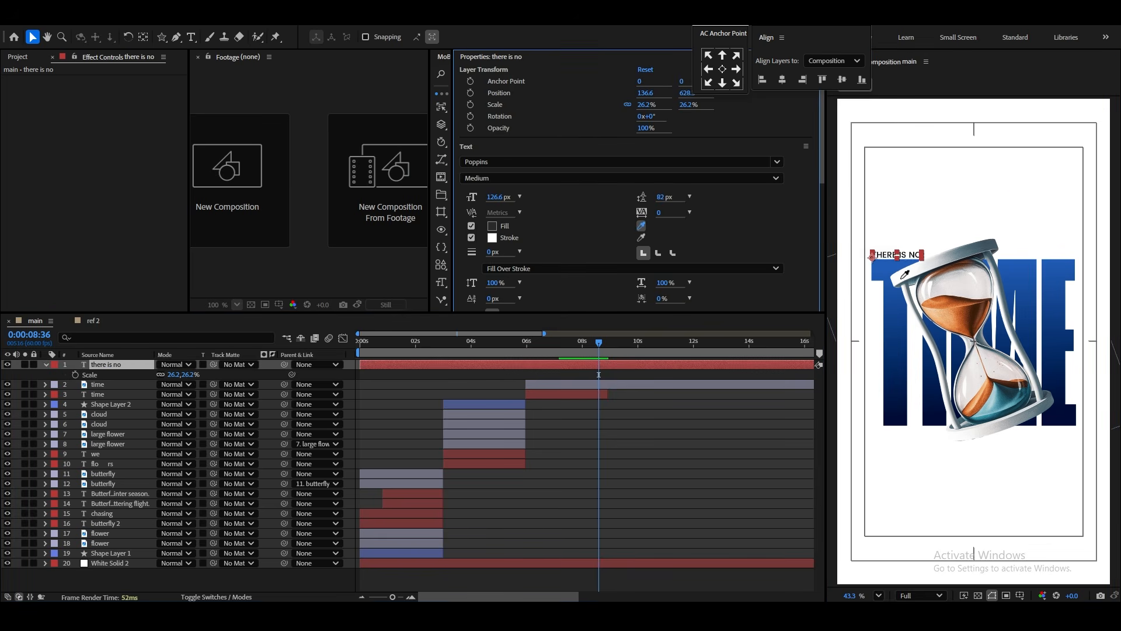
click(890, 267)
click(741, 426)
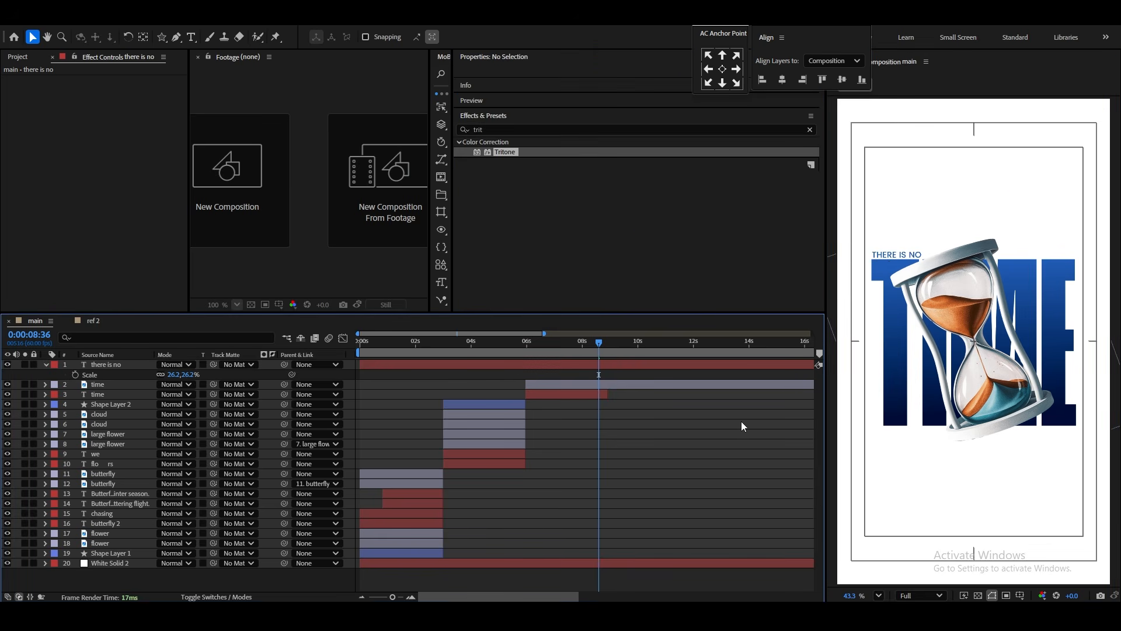
Duplicate the "there is no" text and place the copy just below the E of TIME.
click(891, 256)
key(ctrl+d)
drag(911, 261, 1049, 440)
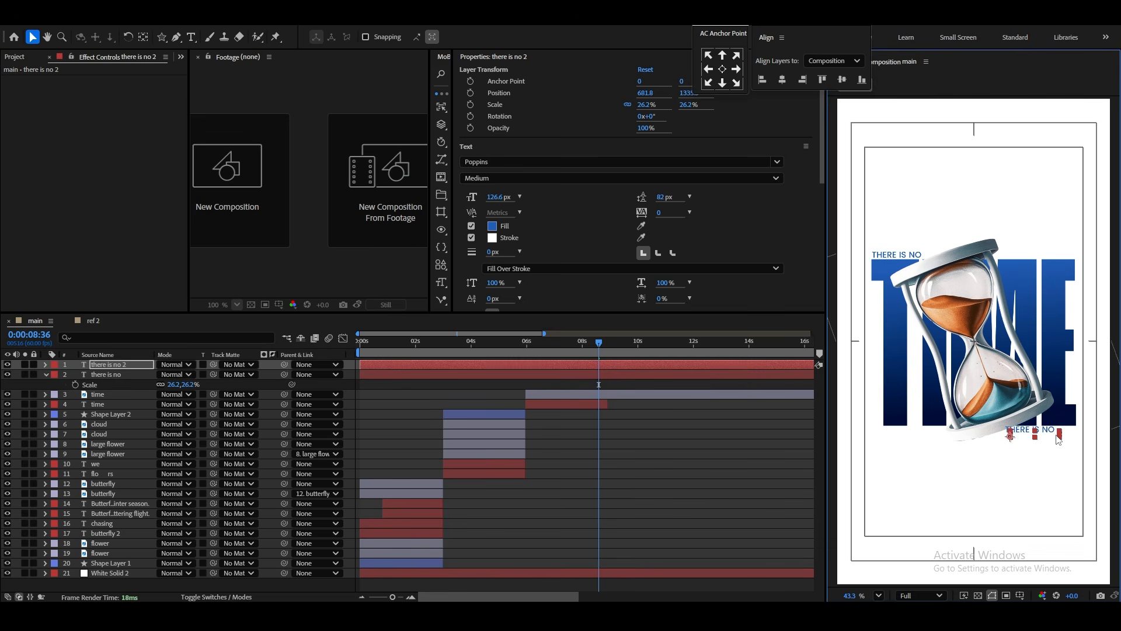
scroll(1081, 432, up, 5)
drag(936, 472, 1000, 465)
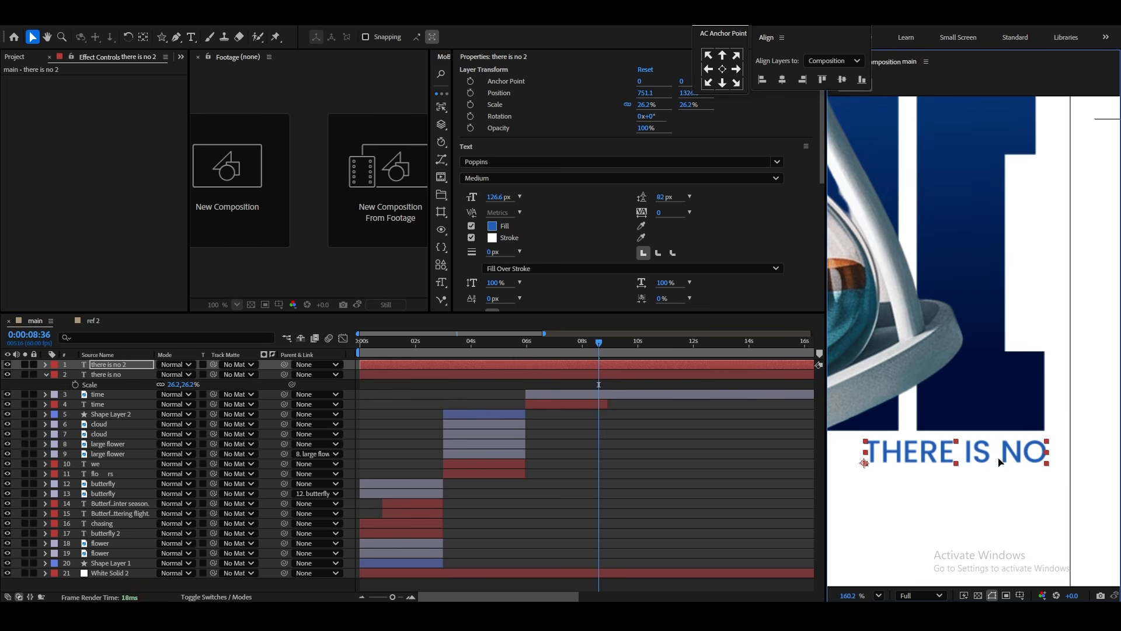
Change the copied caption to "left." and line up its end with the outer edge of the E of TIME.
double_click(1002, 455)
text(le)
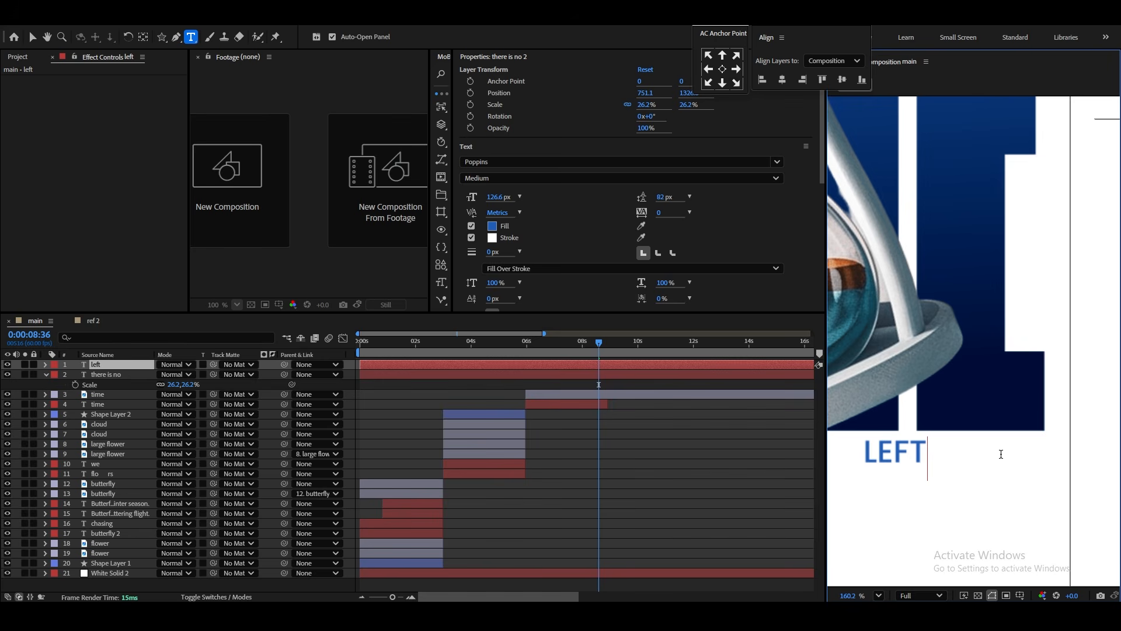
click(32, 37)
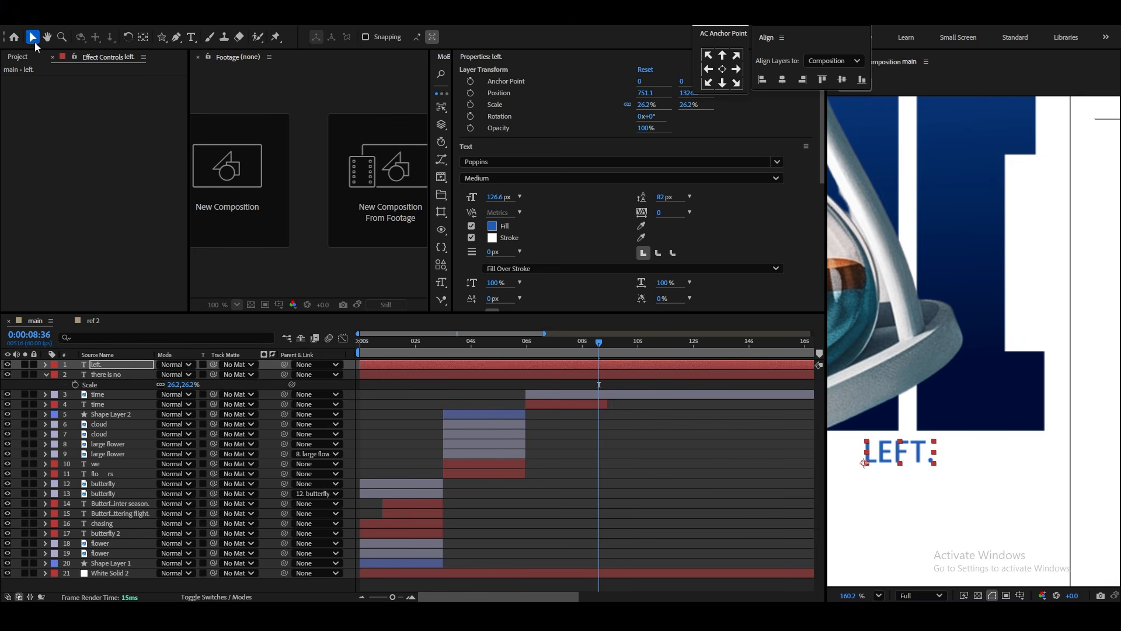
drag(905, 465, 1032, 458)
click(879, 595)
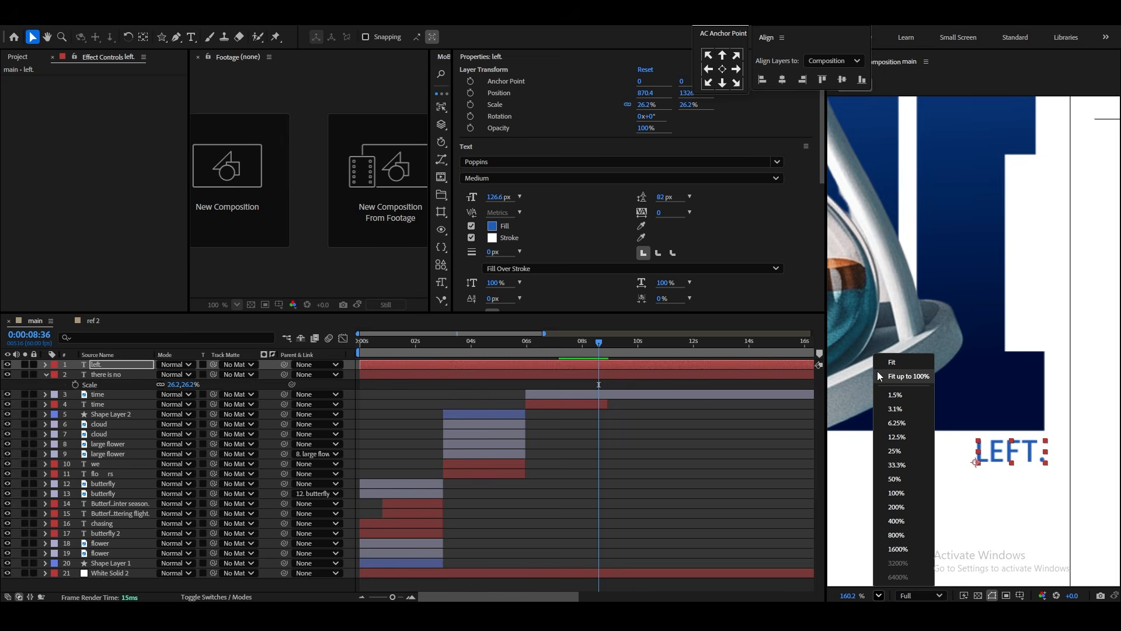
click(912, 352)
click(46, 375)
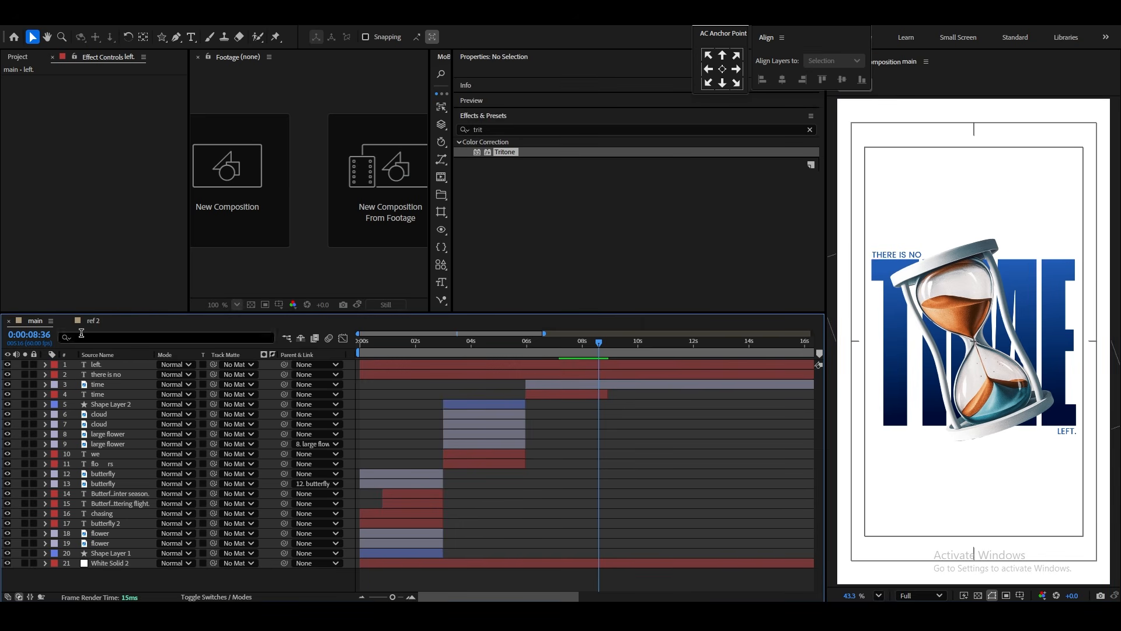
Check the hourglass scene in ref 2, and draw a circle about 702 px wide over the hourglass in main with its anchor point centred.
click(92, 321)
click(711, 344)
drag(711, 344, 735, 344)
click(39, 320)
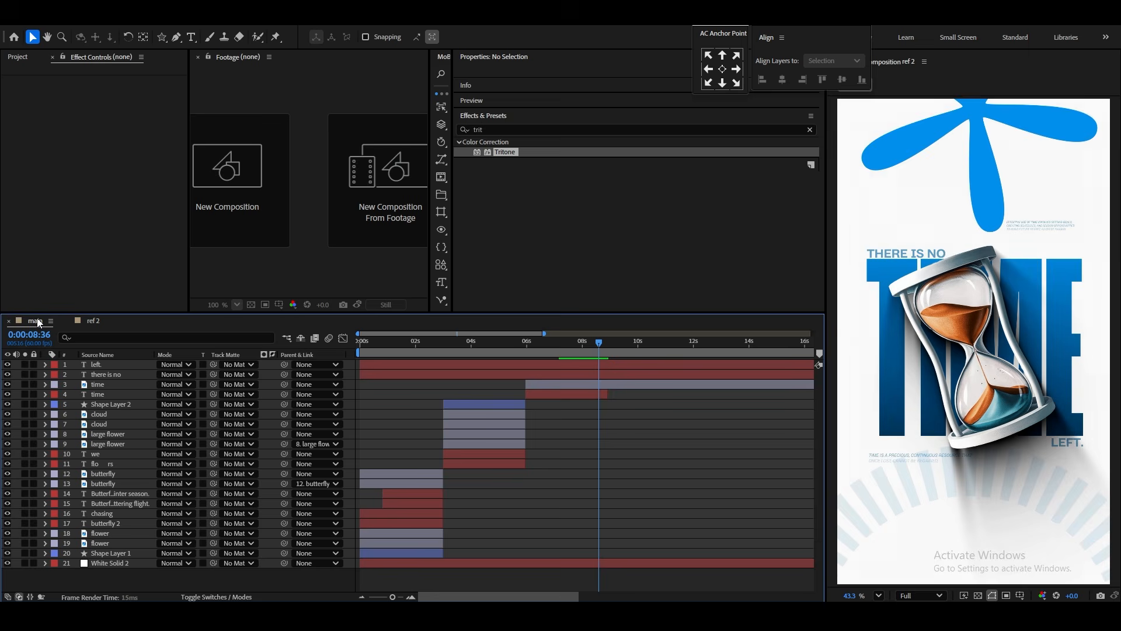
click(168, 38)
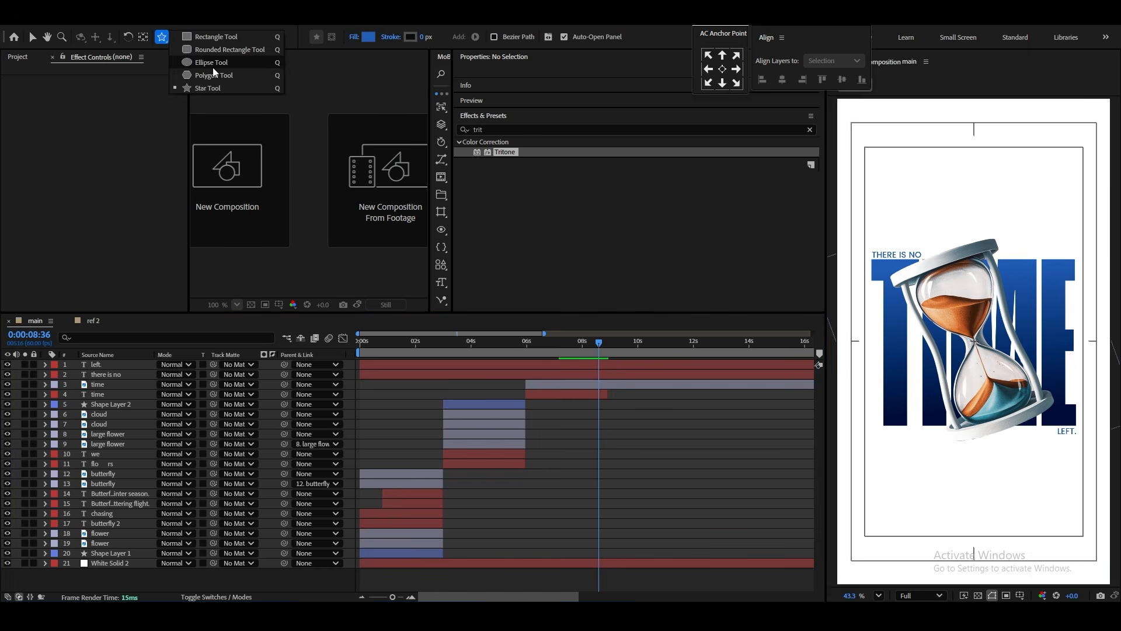
click(213, 73)
drag(925, 249, 1073, 425)
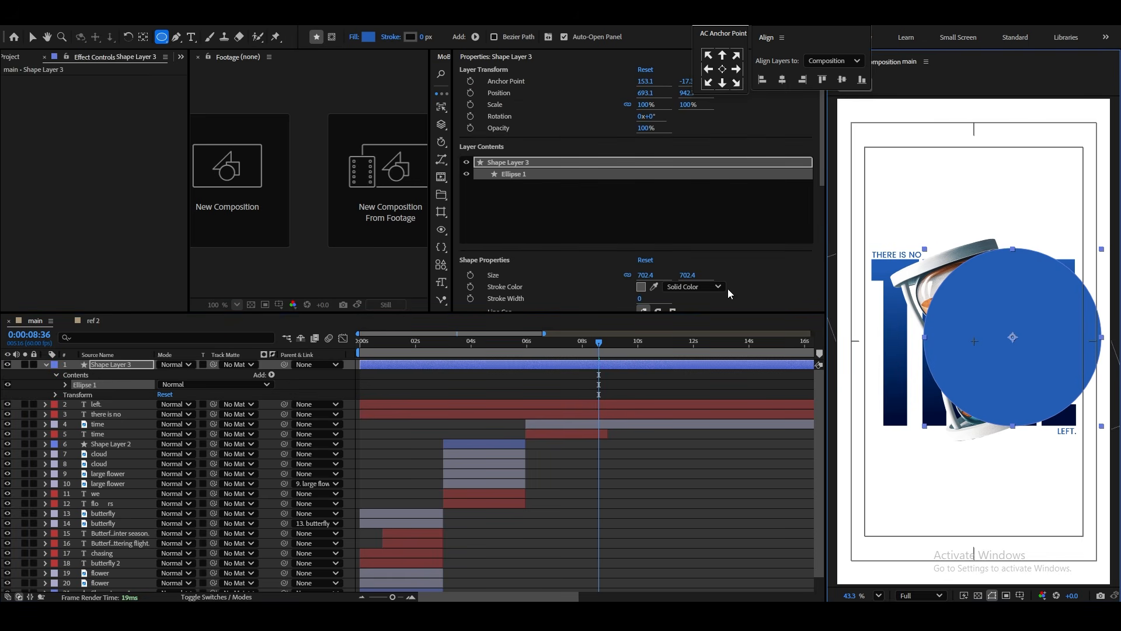
click(32, 37)
drag(1005, 369, 1010, 395)
click(722, 69)
Set the circle's fill to none and its stroke width to 176 px.
click(41, 368)
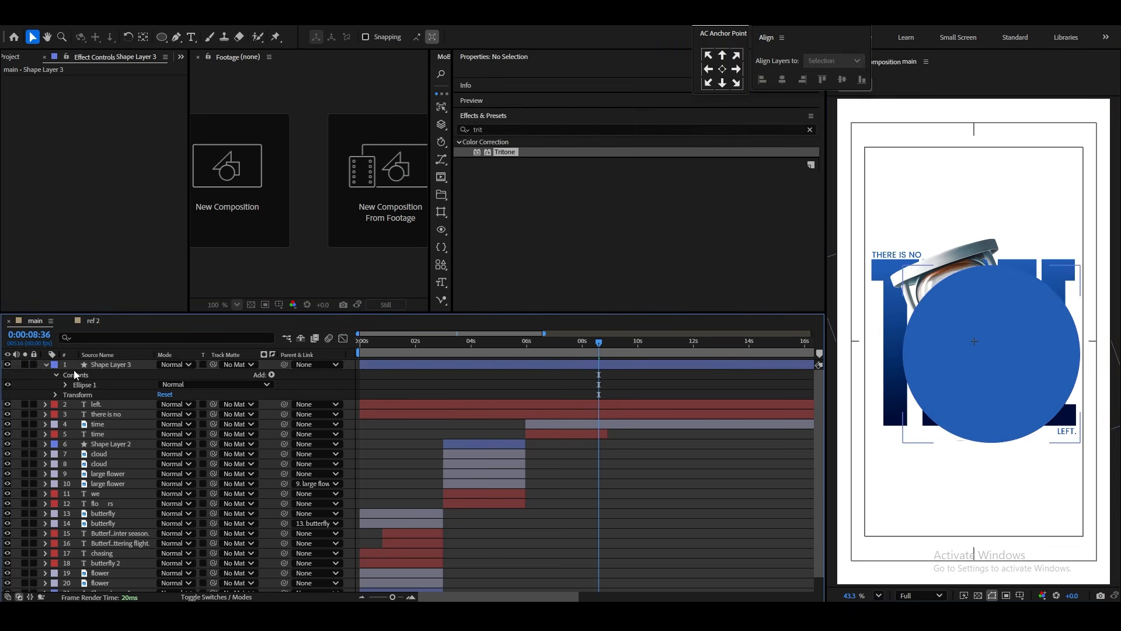
click(111, 364)
click(454, 37)
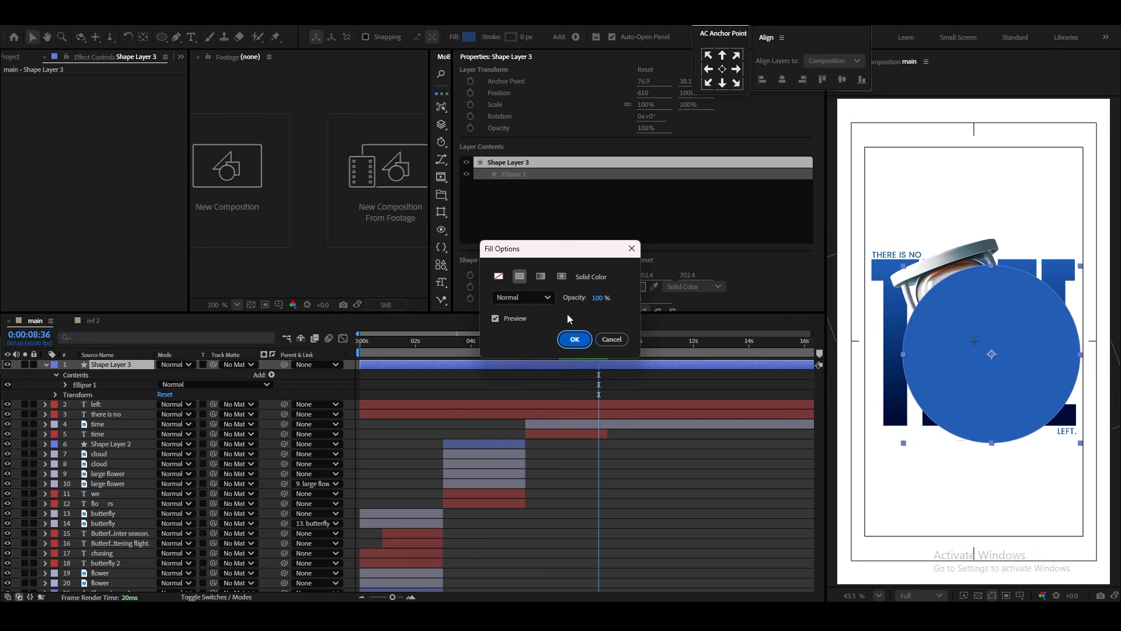
click(499, 276)
click(586, 339)
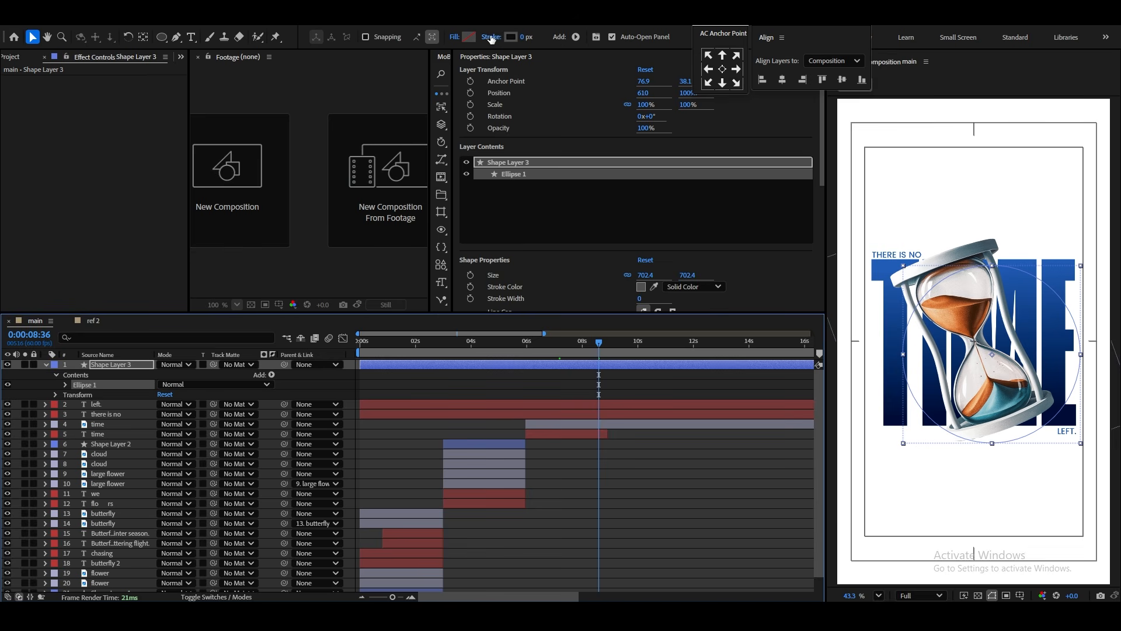
drag(526, 38, 642, 47)
Add dashes to the circle's stroke with Dash 18 and Offset 60.
click(64, 384)
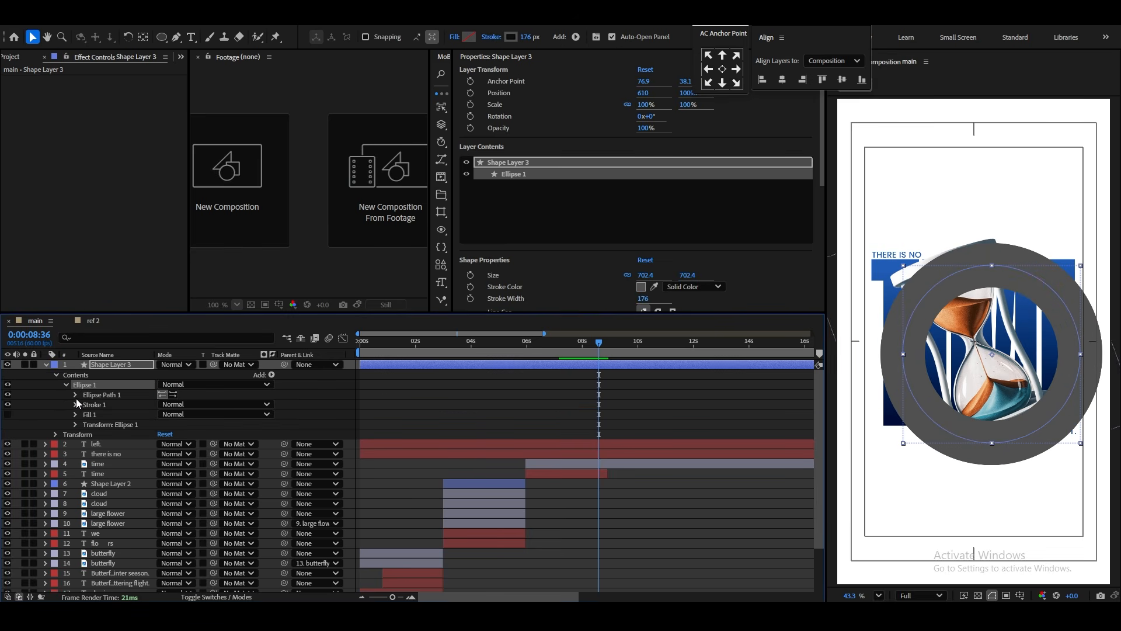
click(76, 405)
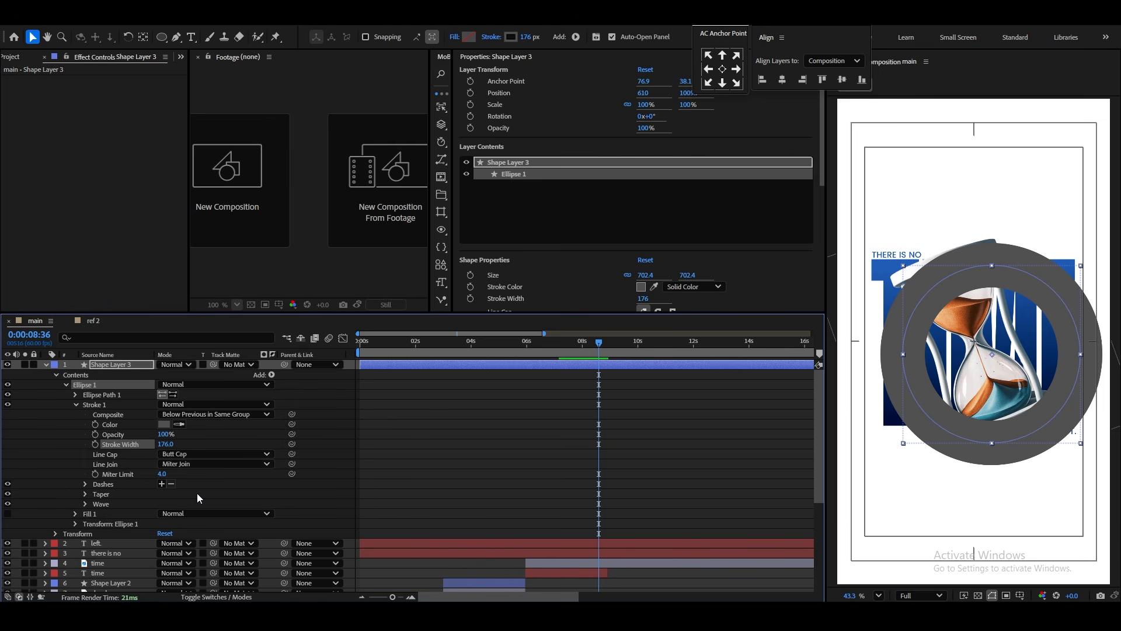
click(162, 484)
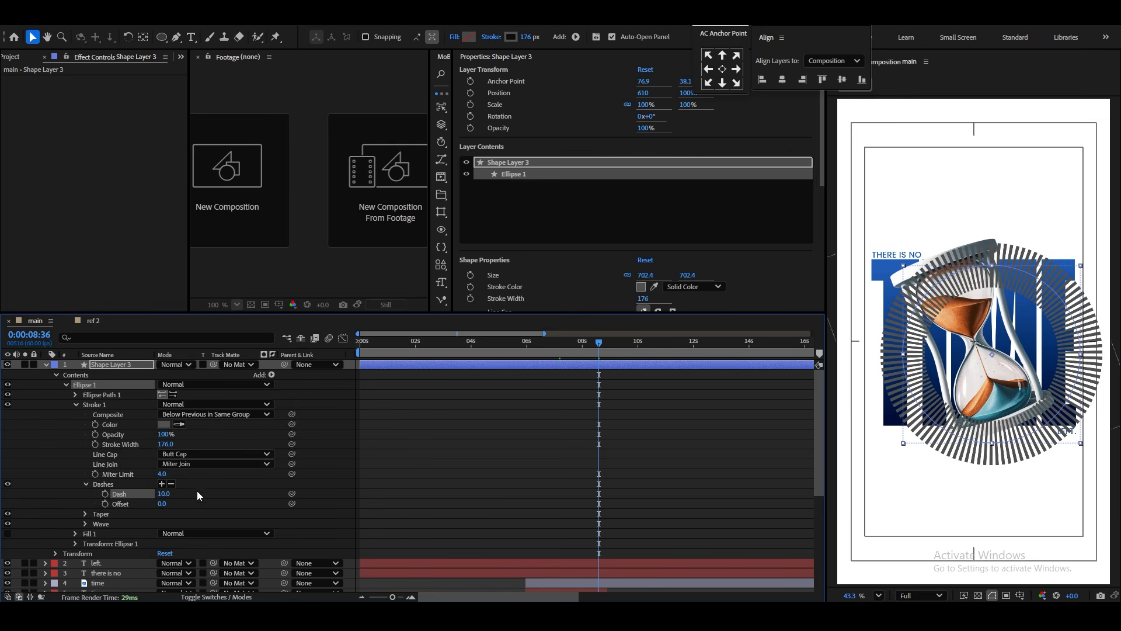
drag(166, 503, 173, 496)
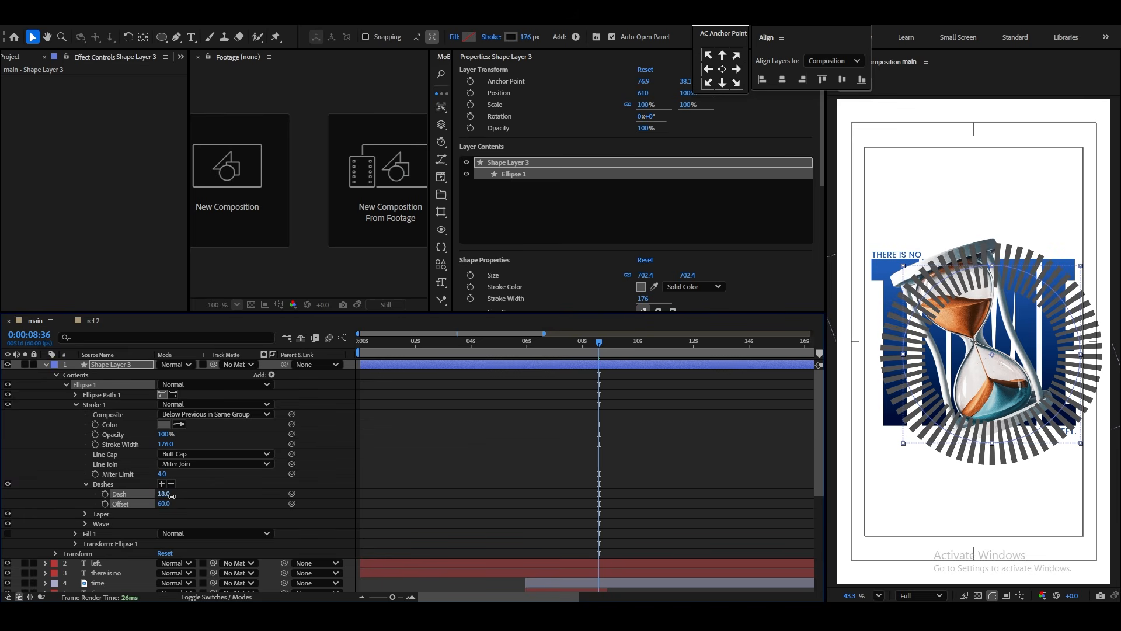
click(46, 365)
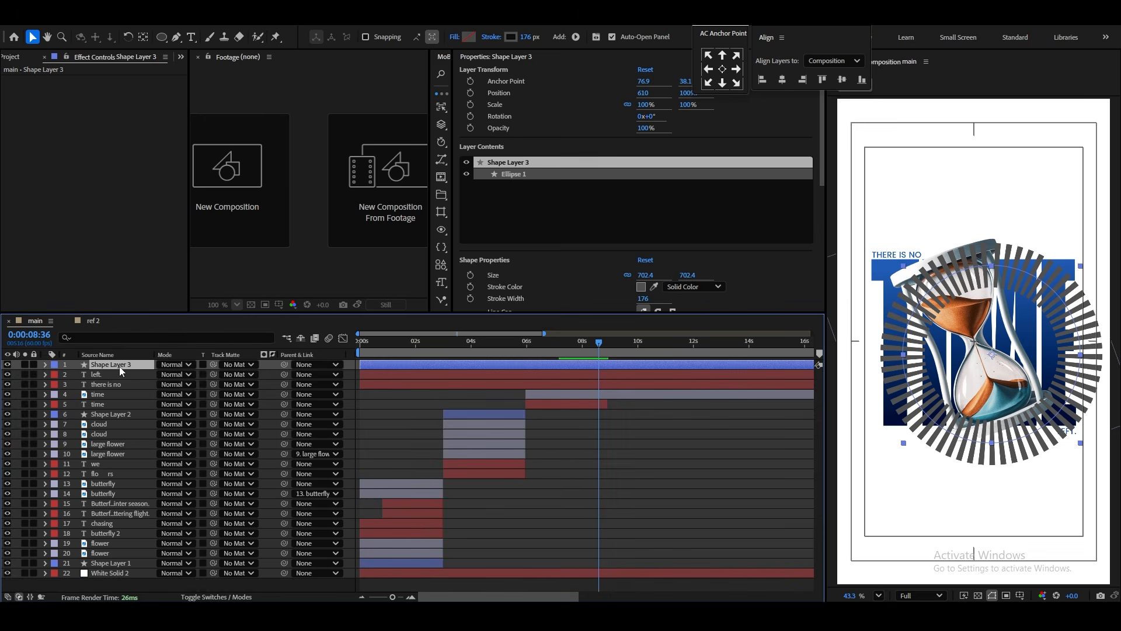
Colour the dashed circle's stroke with the blue sampled from the TIME text.
click(512, 38)
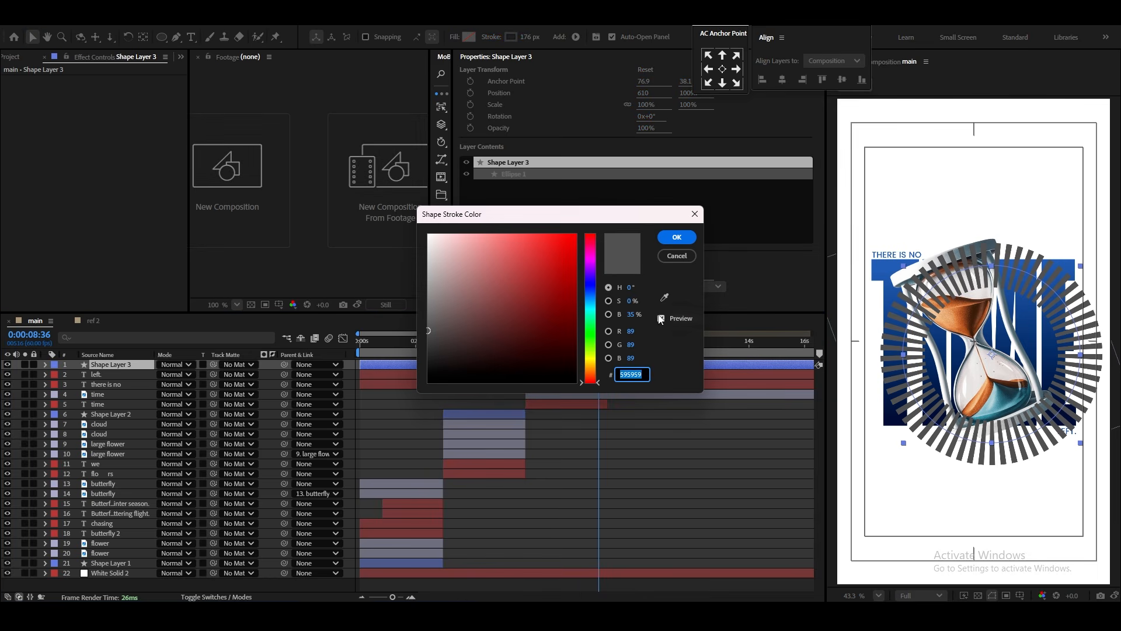
click(665, 297)
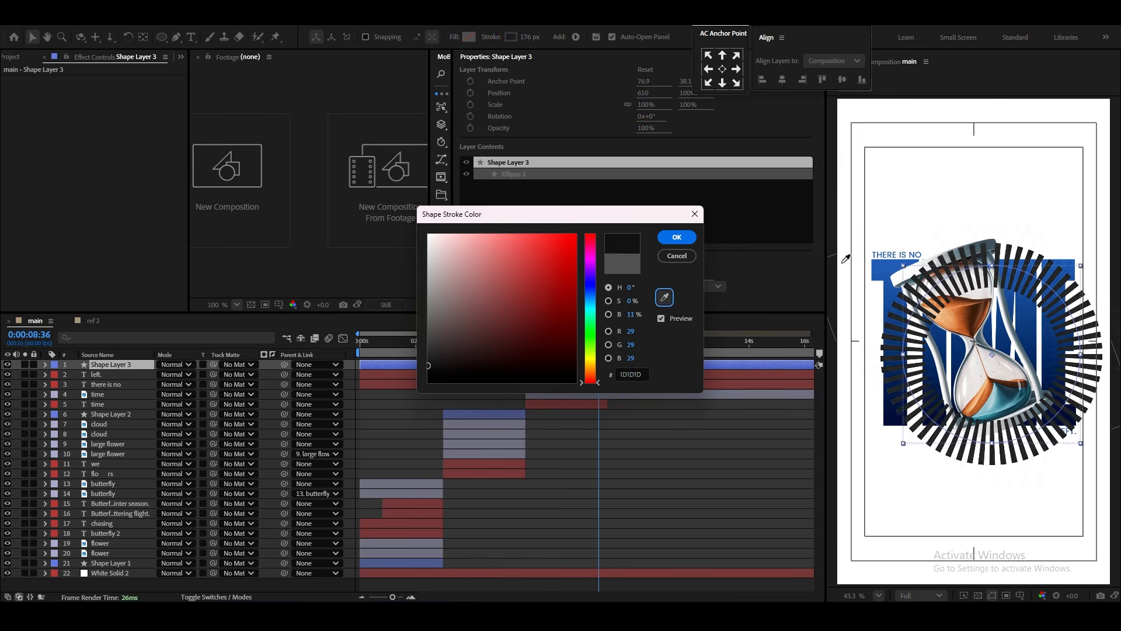
click(889, 261)
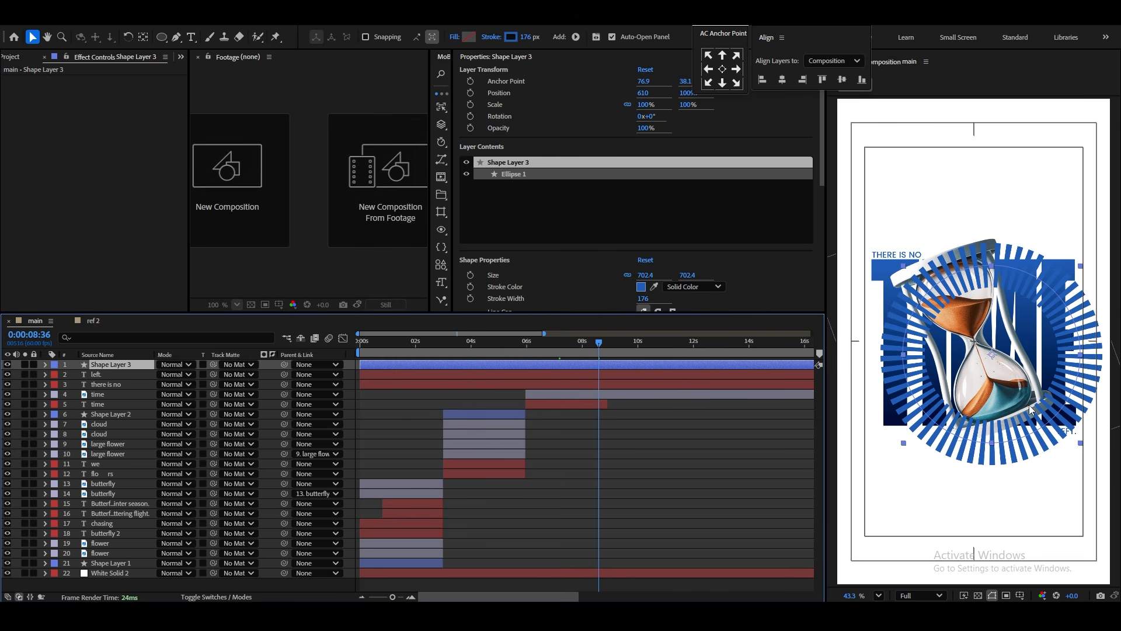
Scale the dashed circle to 157.5% and centre it at the composition's lower edge so only its upper arc shows below TIME.
drag(1024, 380, 1013, 580)
key(s)
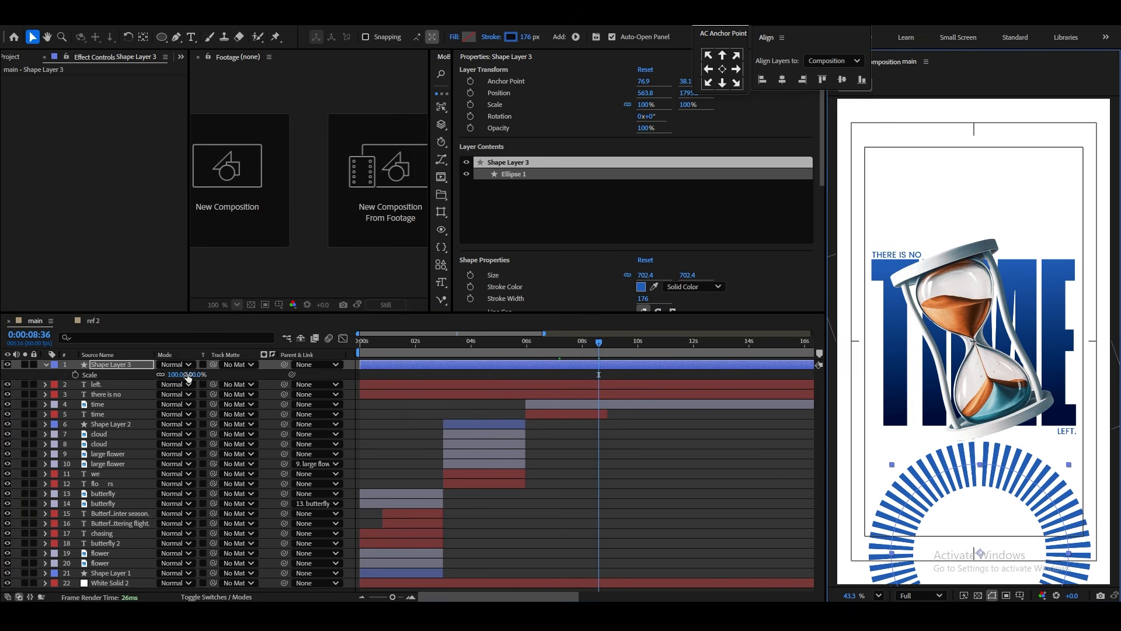
drag(188, 375, 523, 393)
drag(967, 479, 964, 538)
Set the dashed circle layer's opacity to 20%.
click(119, 365)
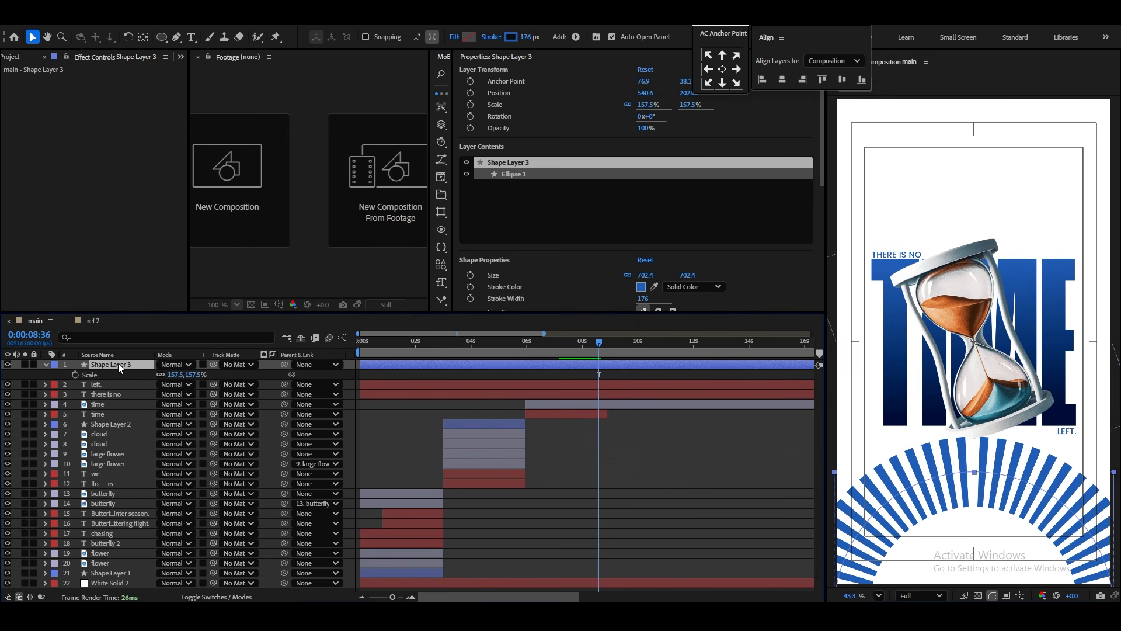
drag(159, 374, 131, 387)
click(416, 442)
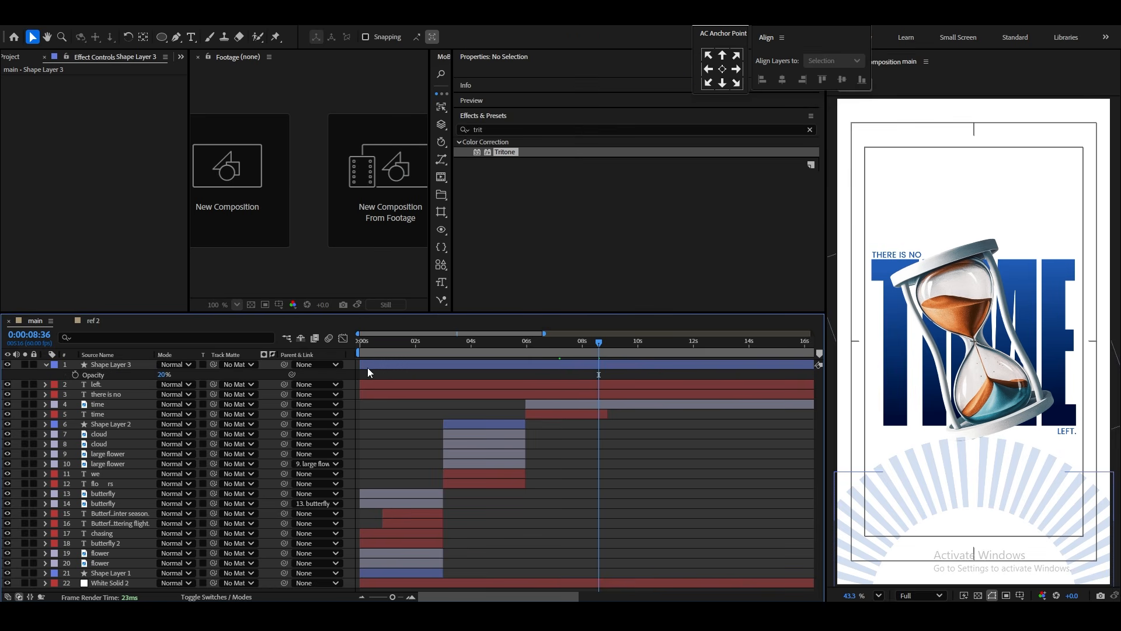
click(45, 365)
Shift the dashed circle, "left." and "there is no" layers to start with the TIME text, and add a composition marker at 0:00:05:58.
click(101, 384)
shift+click(104, 365)
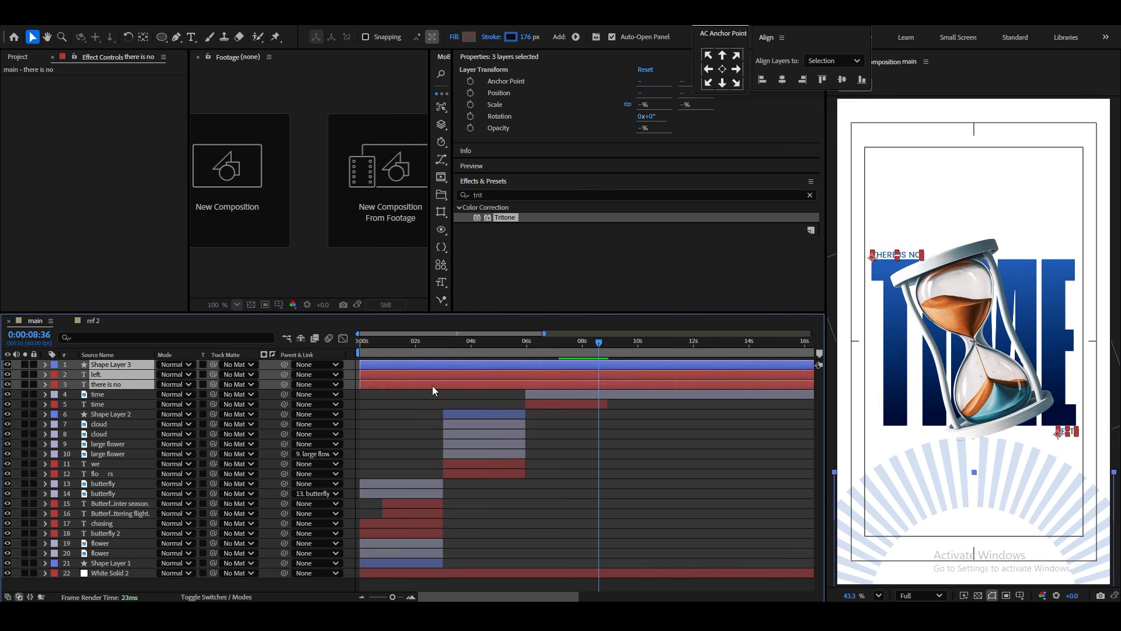
drag(361, 385, 542, 388)
scroll(530, 389, up, 4)
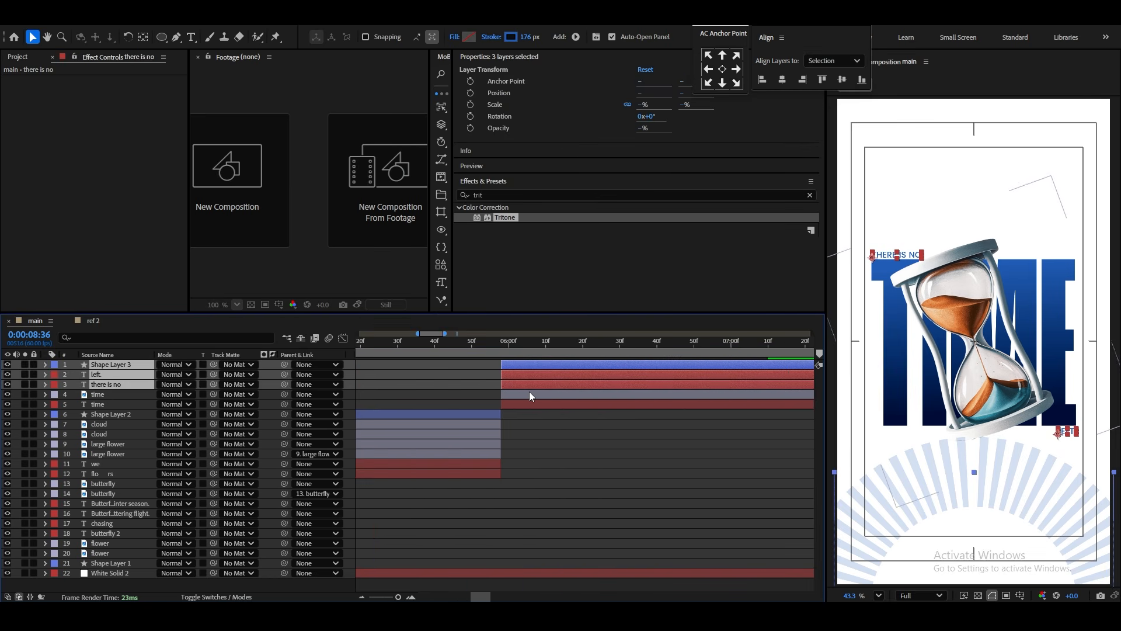
click(501, 343)
scroll(532, 392, down, 4)
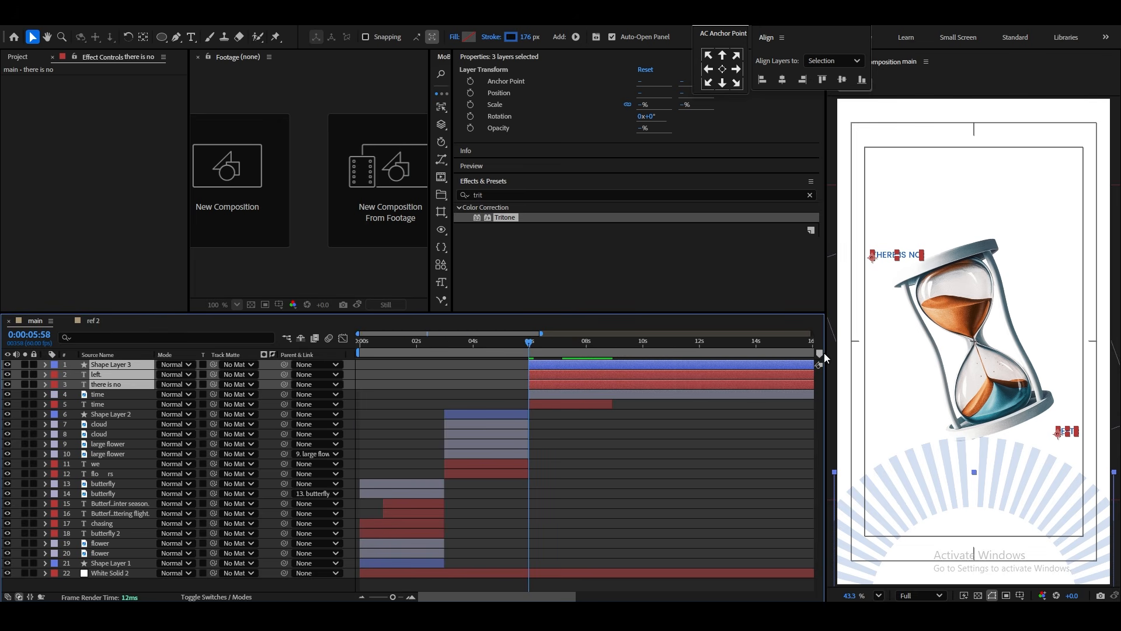
click(501, 381)
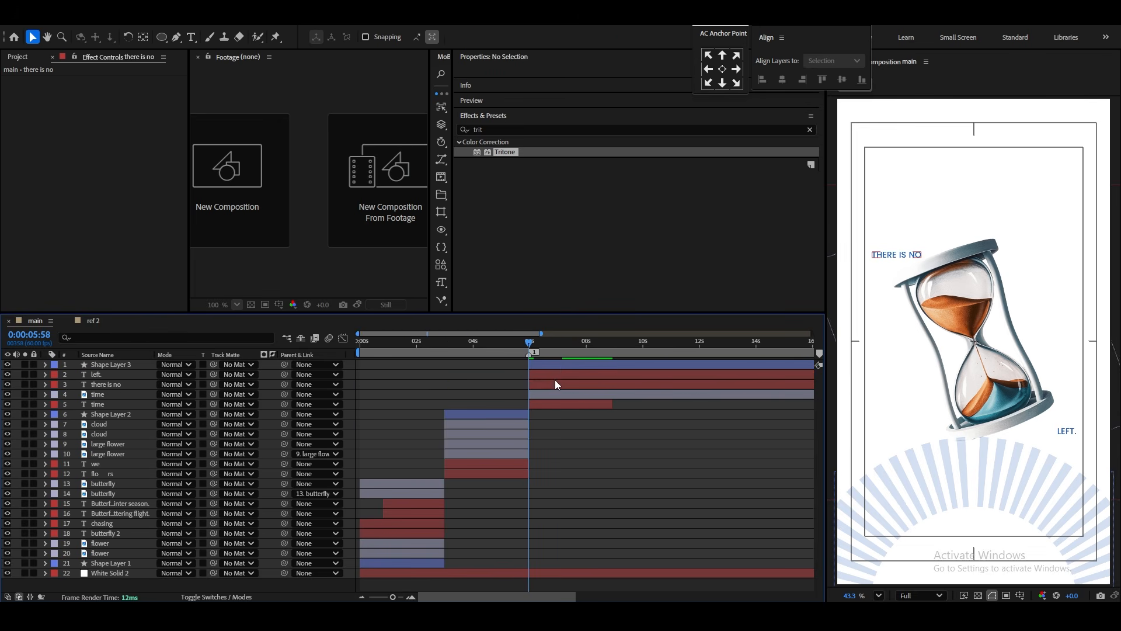
Keyframe the dashed circle's rotation from -73° at 0:00:05:58 to 0° at just past 10 seconds.
click(563, 366)
key(r)
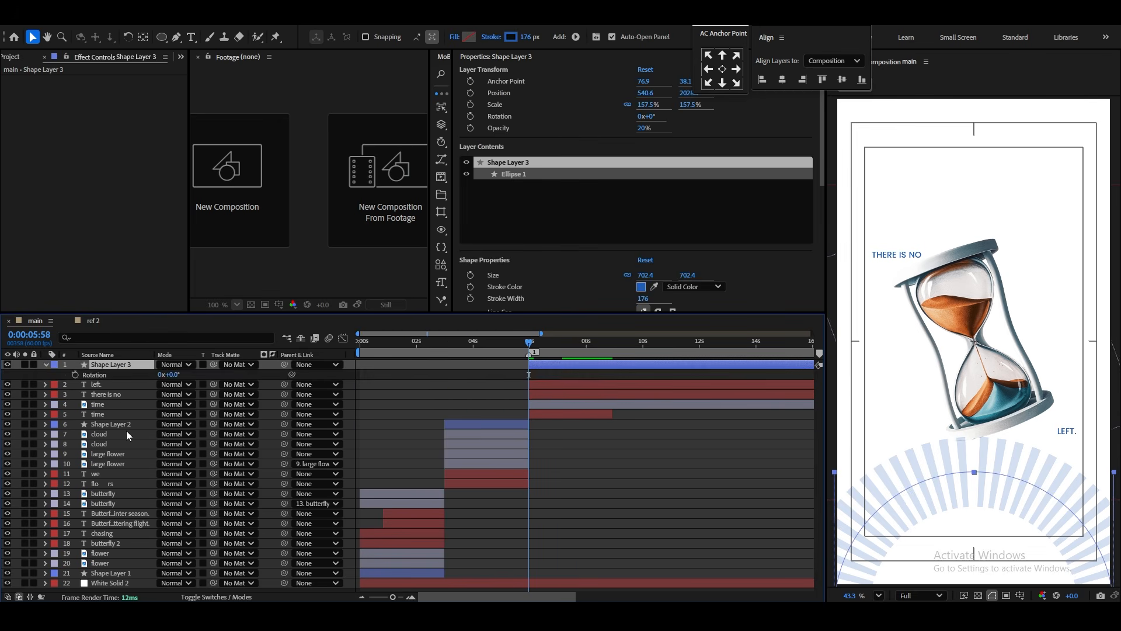
click(75, 375)
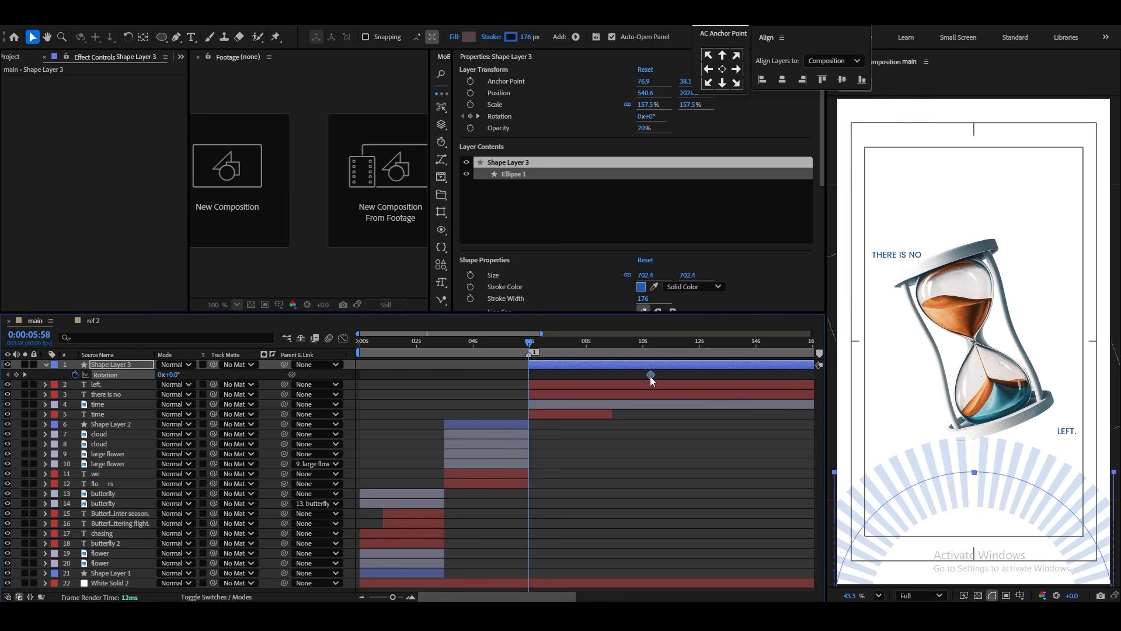
drag(175, 377, 140, 385)
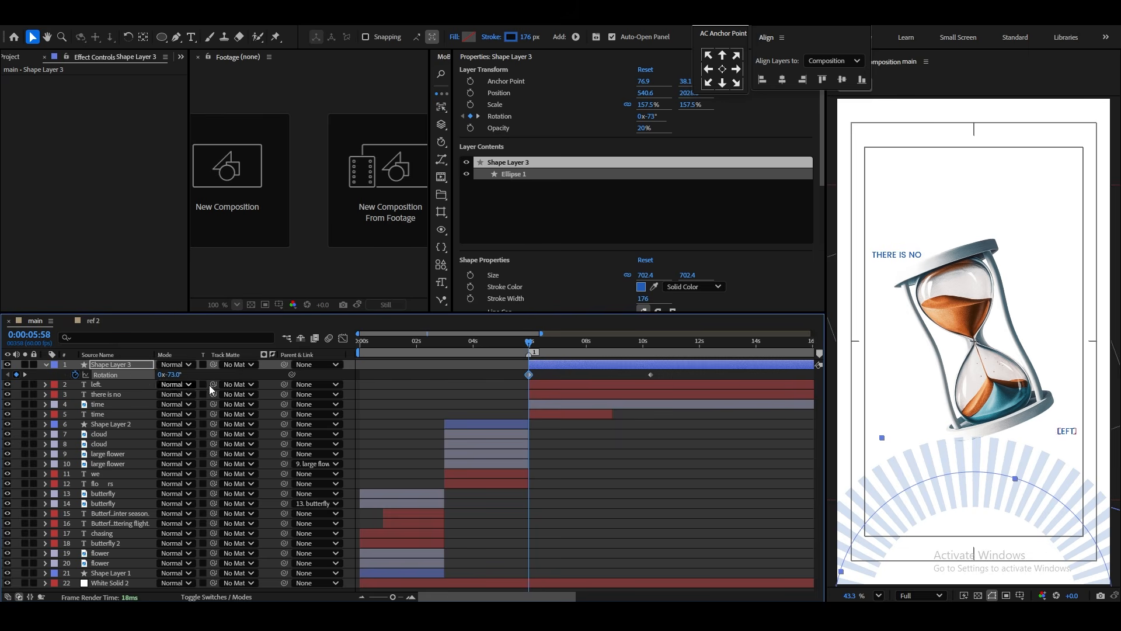
Reverse the dashed circle's rotation so it runs from 0° at 0:00:05:58 to -73° at about 11.5 seconds, and preview it.
click(519, 342)
key(space)
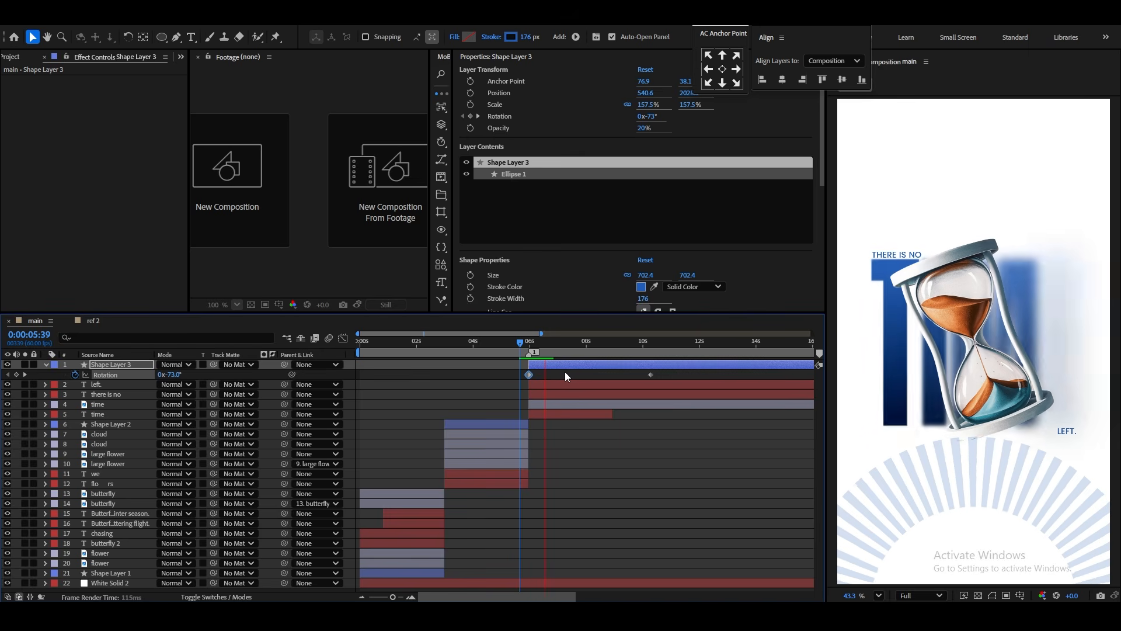
drag(529, 375, 684, 376)
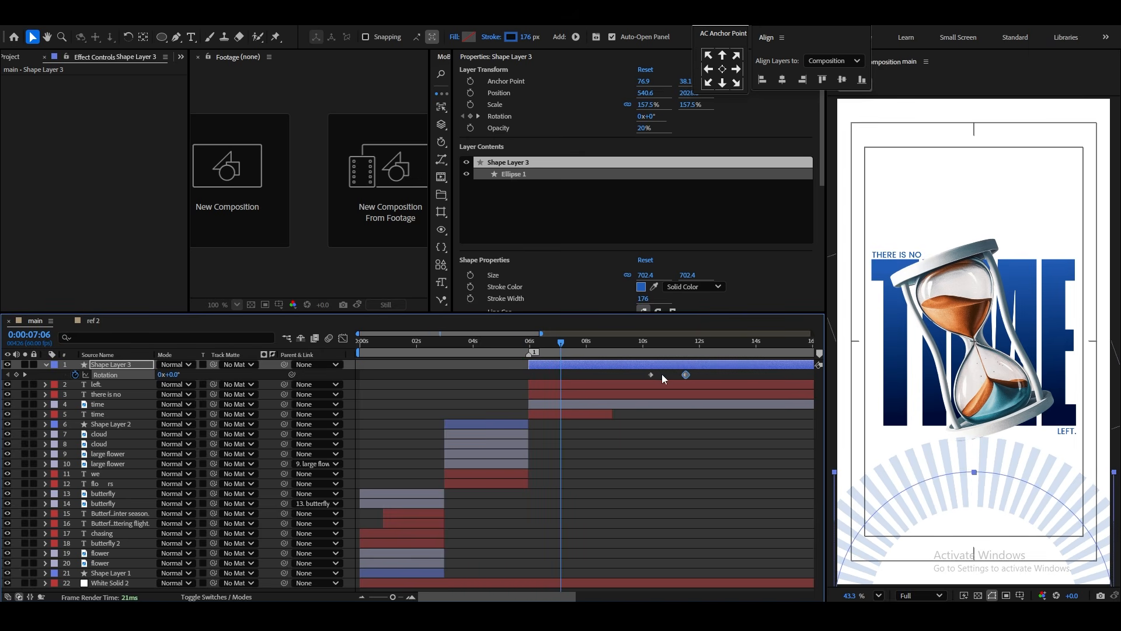
drag(514, 374, 527, 383)
key(space)
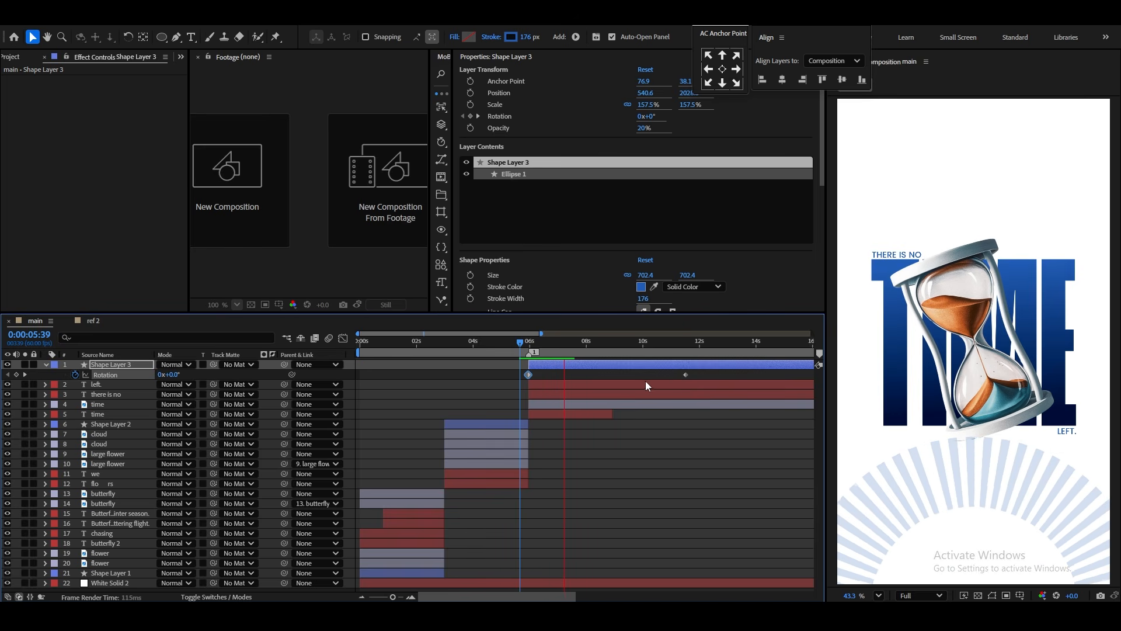
Move the dashed circle layer below the hourglass image, directly above the TIME text layer, and preview the scene.
click(46, 364)
drag(112, 363, 120, 398)
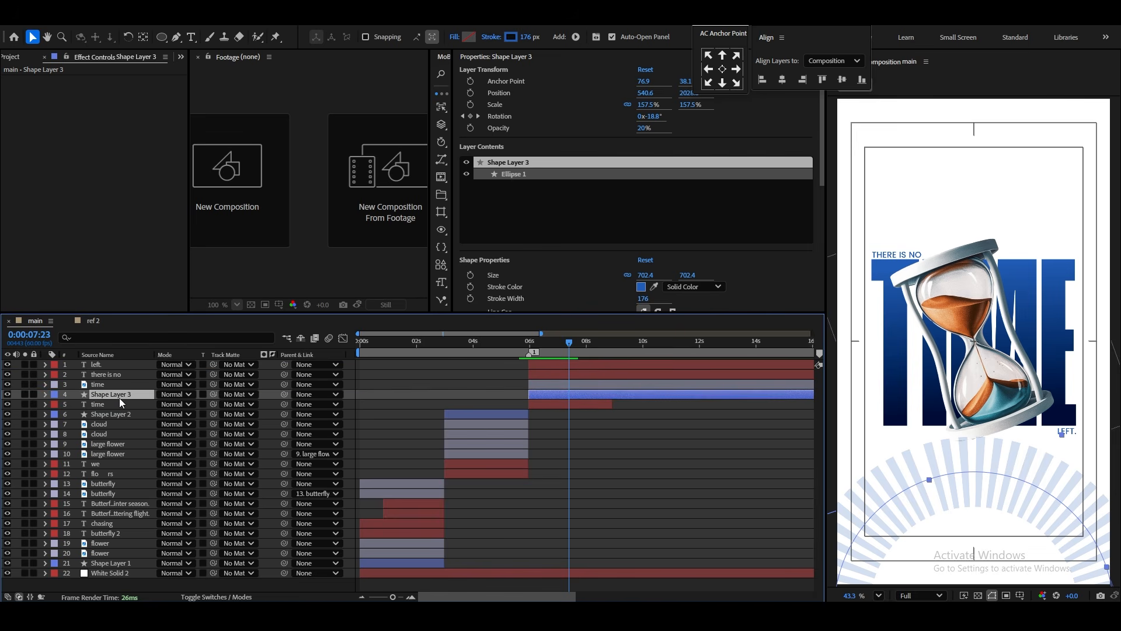
click(602, 471)
click(517, 341)
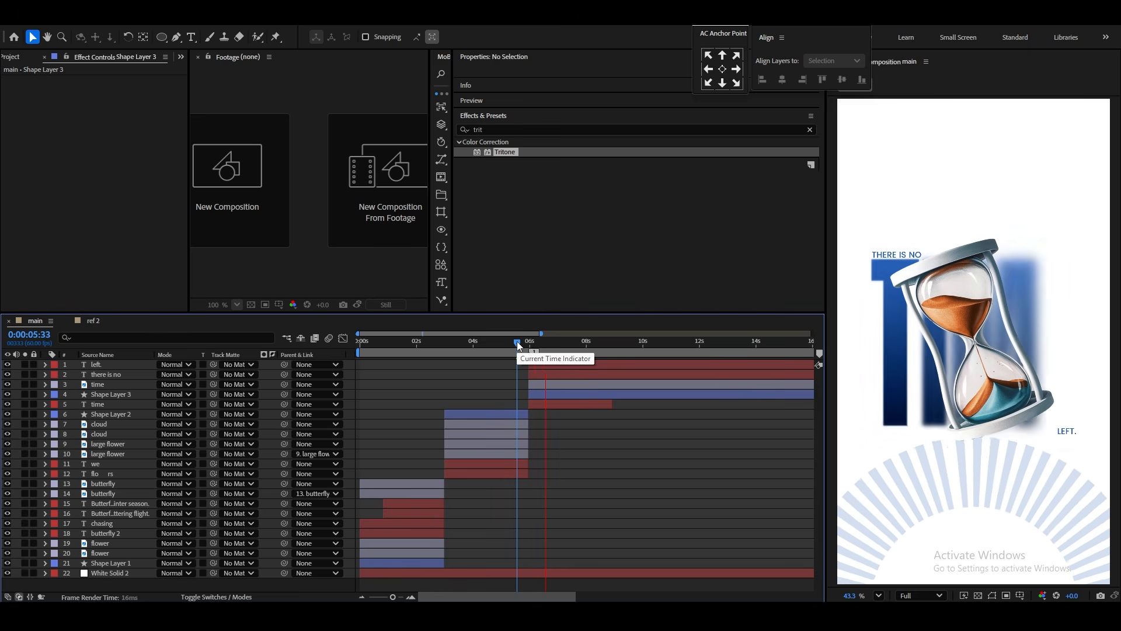
drag(517, 341, 571, 341)
Keyframe the hourglass from position 540, 1121 and rotation -34.5° at 0:00:06:39 to 540, 960 and -20° at about 9.4 seconds, following ref 2.
click(974, 338)
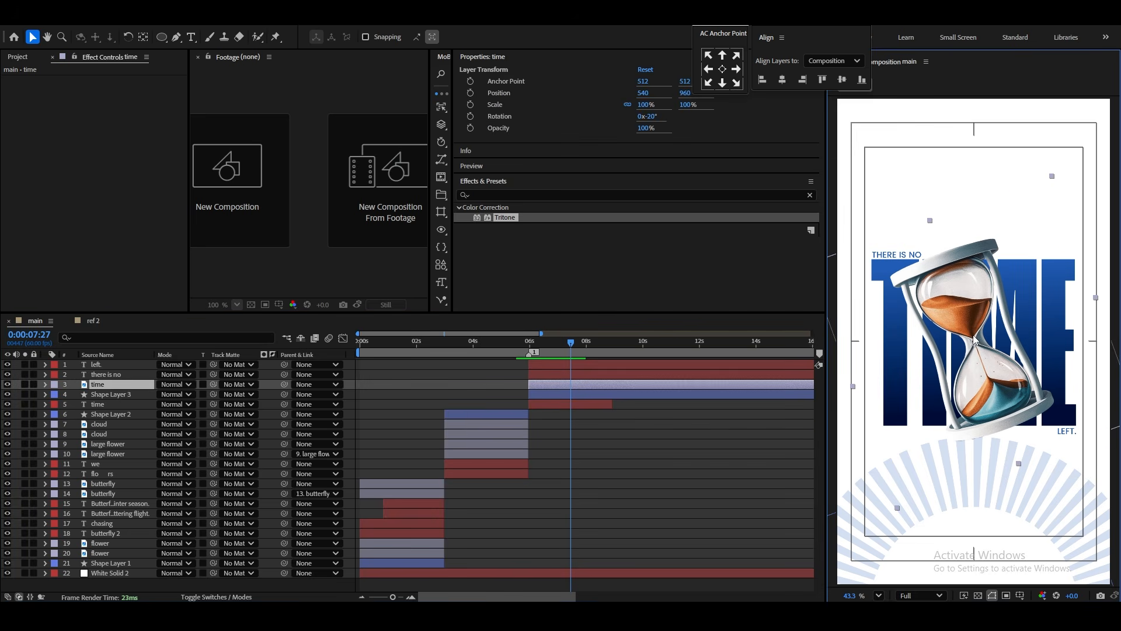
click(93, 320)
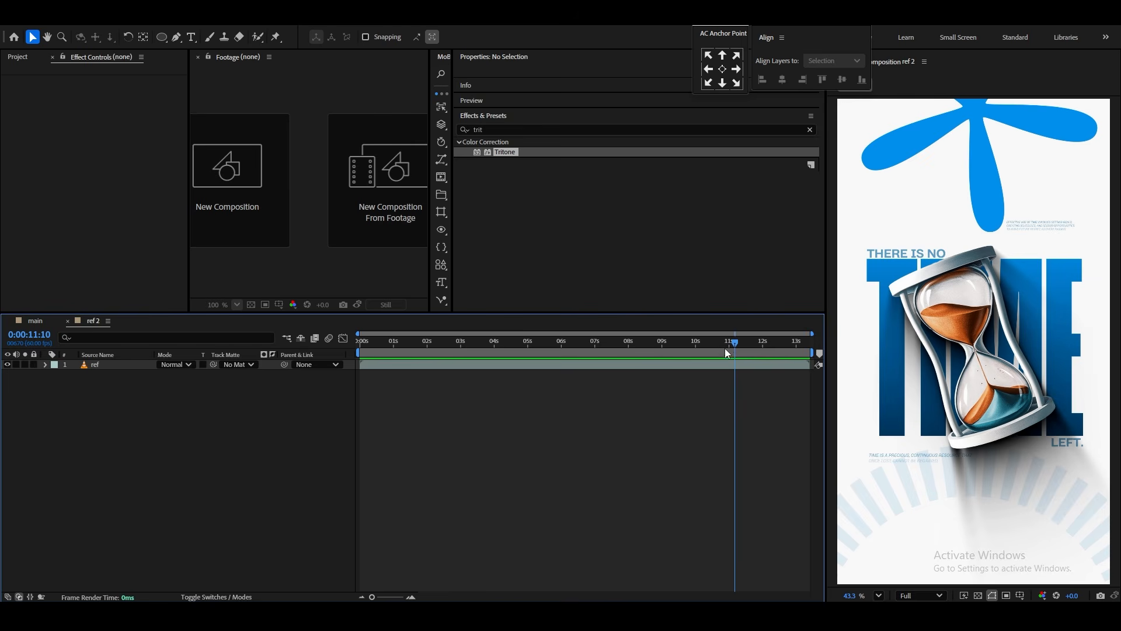
drag(725, 348, 695, 361)
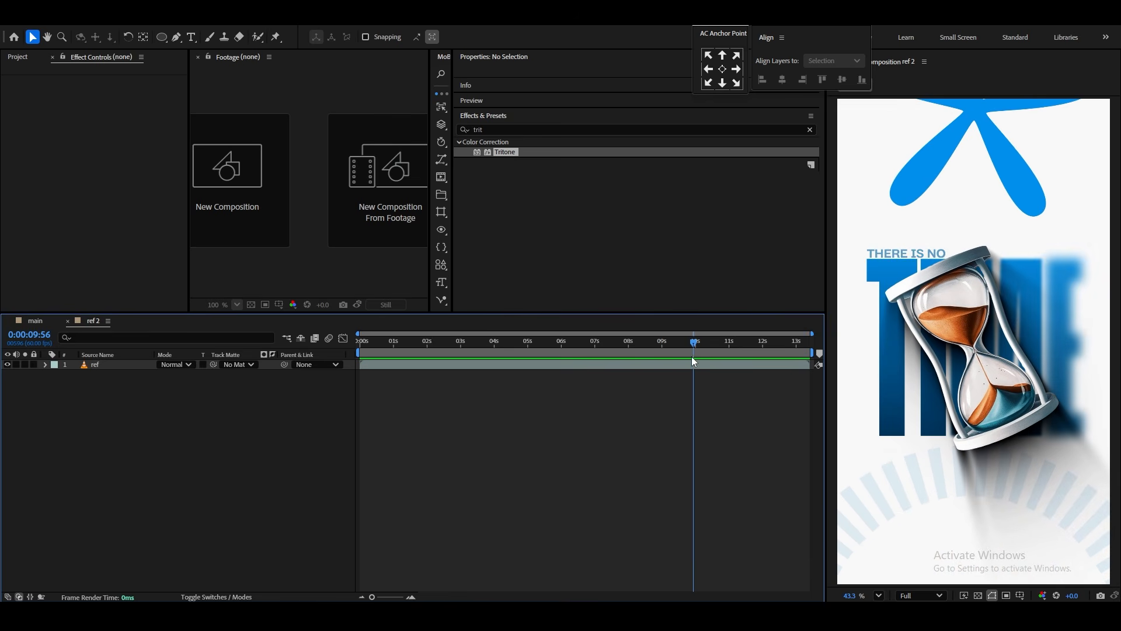
click(34, 322)
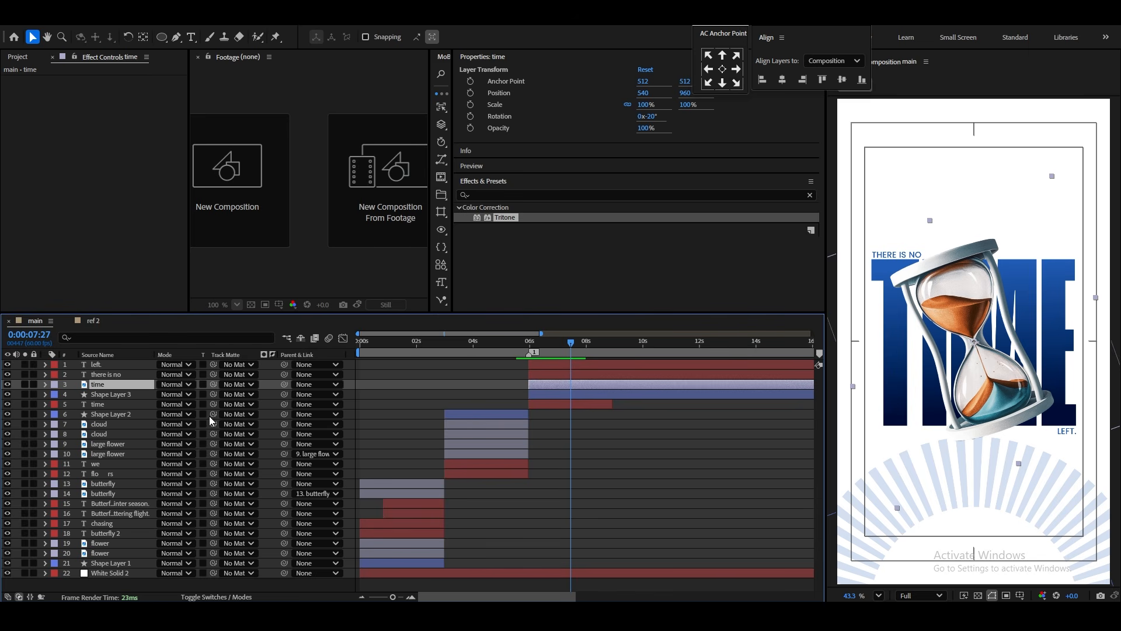
key(p)
click(76, 395)
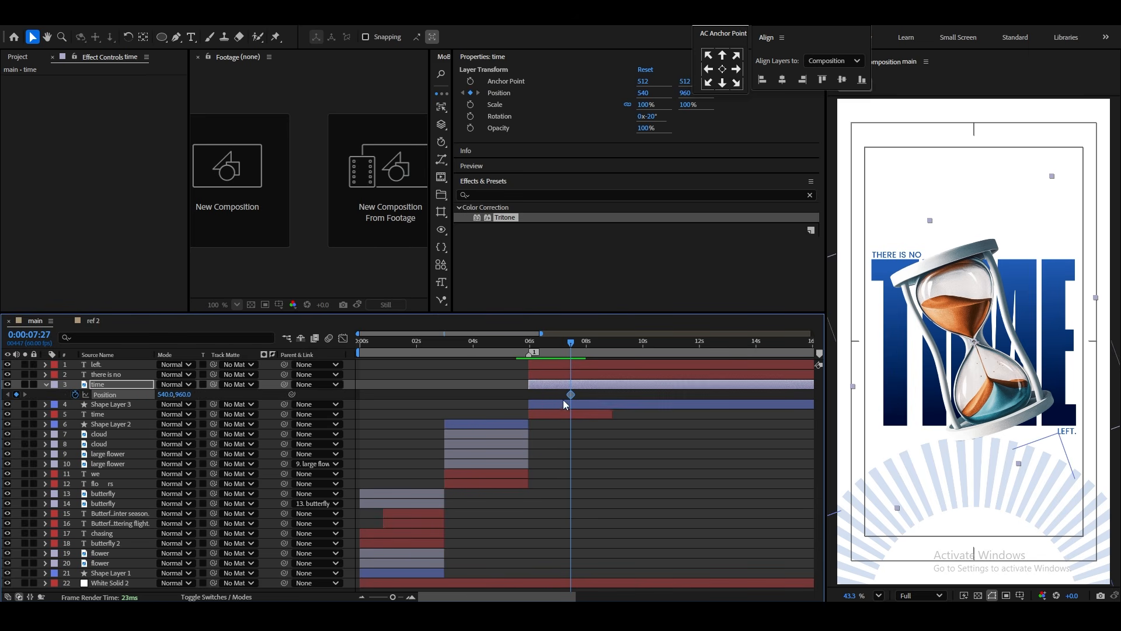
key(r)
key(shift+p)
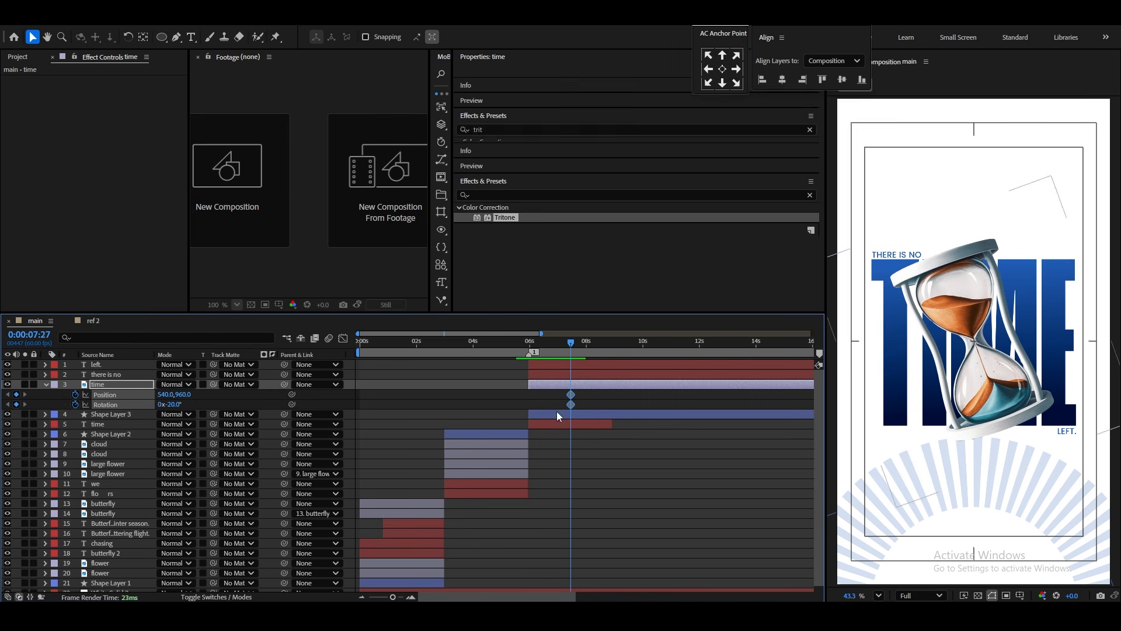
drag(570, 404, 627, 409)
drag(570, 352, 547, 350)
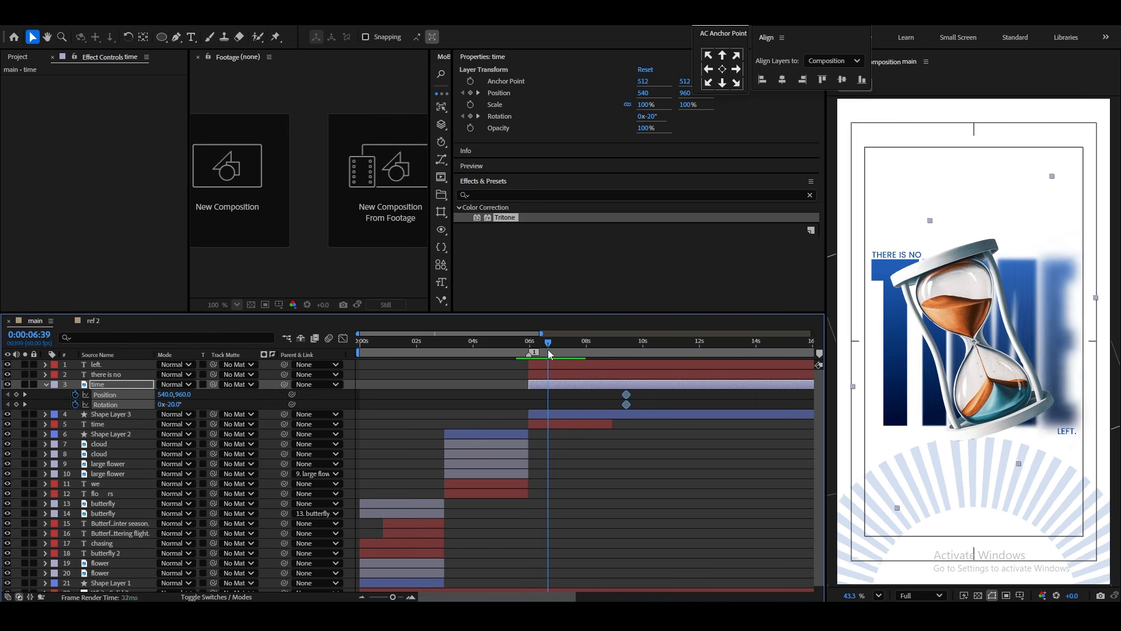
drag(190, 393, 136, 417)
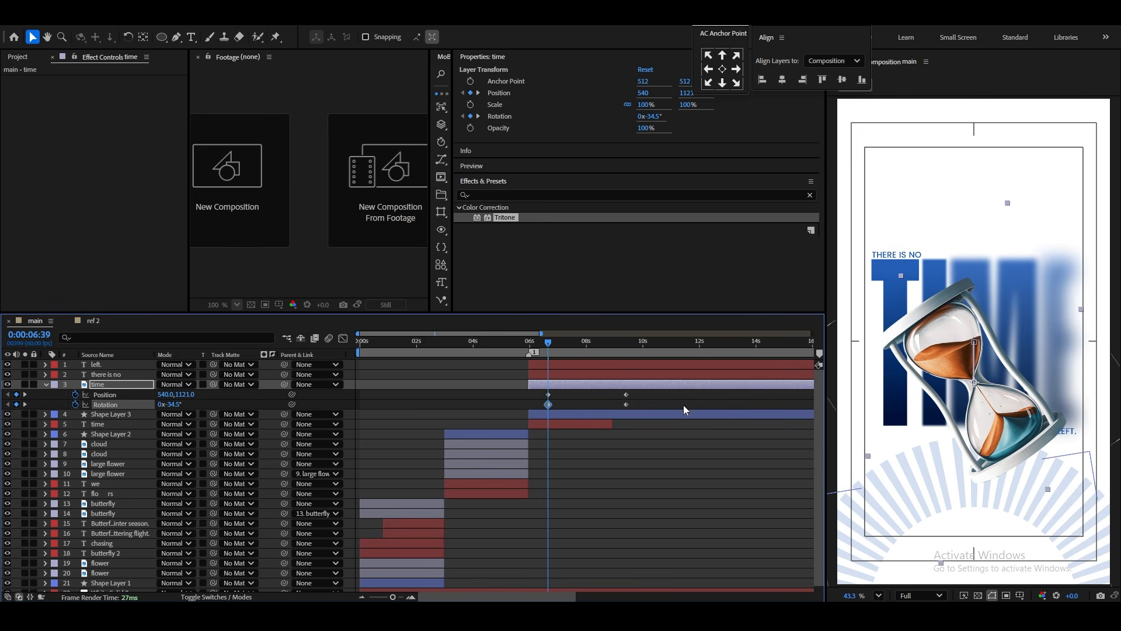
Easy-ease the hourglass's position and rotation keyframes and shape their speed graph to peak early with a long slowdown.
drag(657, 392, 522, 409)
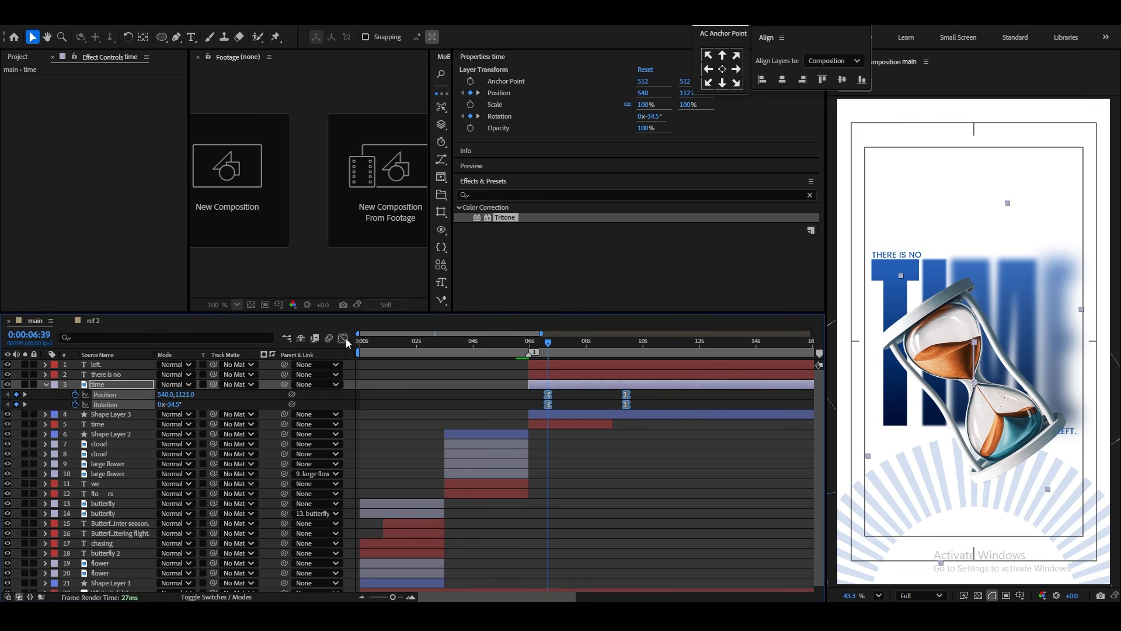
click(343, 338)
drag(612, 556, 587, 557)
key(space)
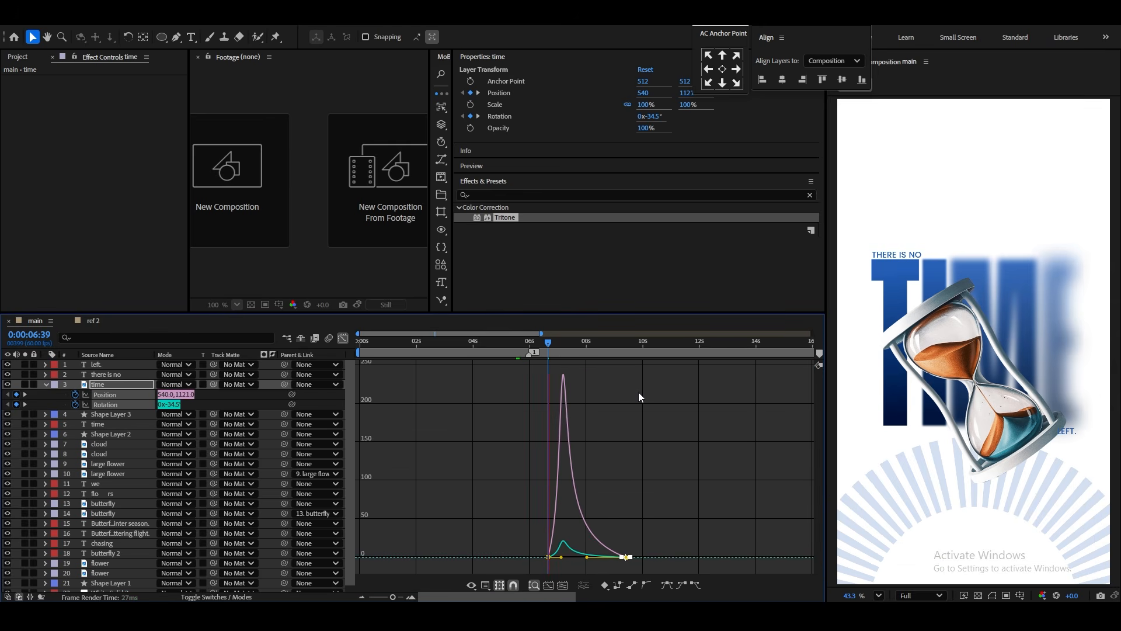
key(space)
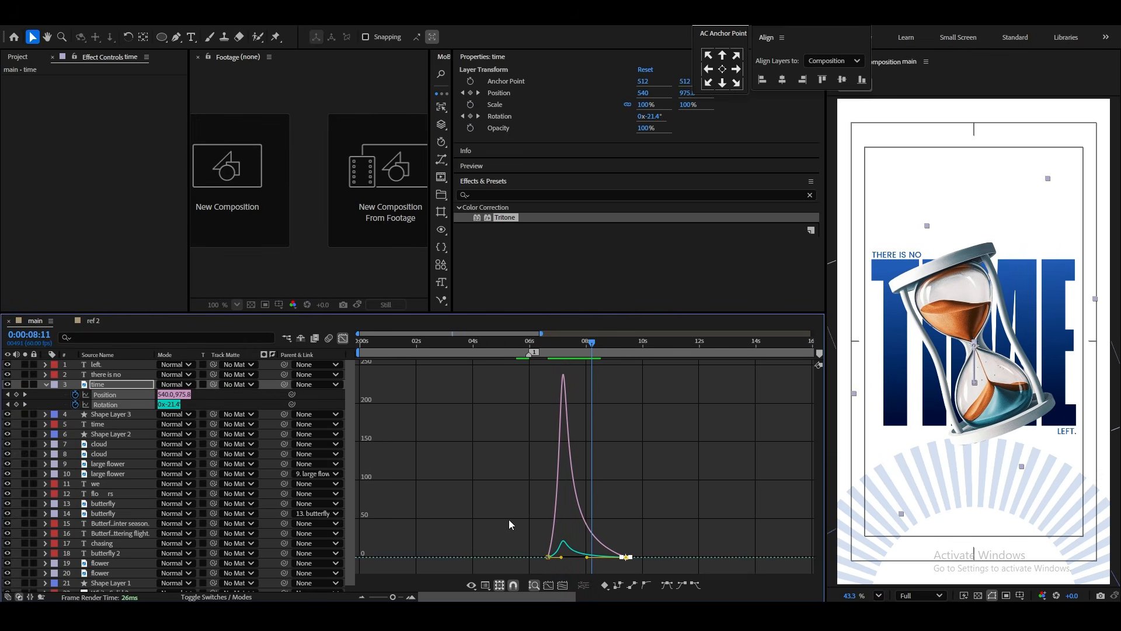
drag(564, 559, 557, 559)
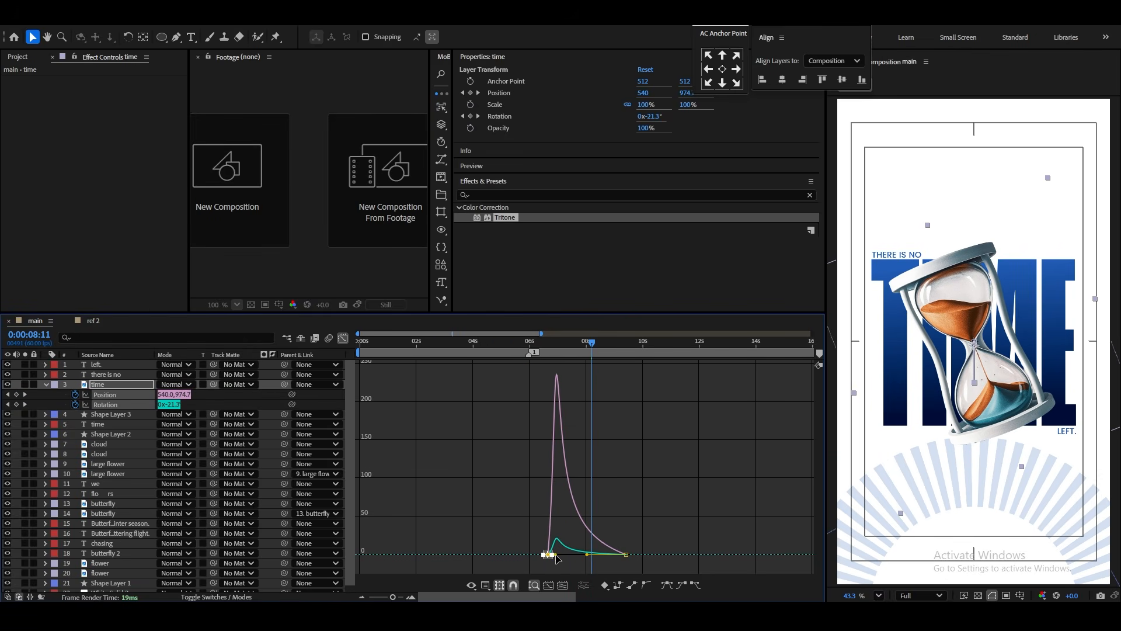
click(344, 338)
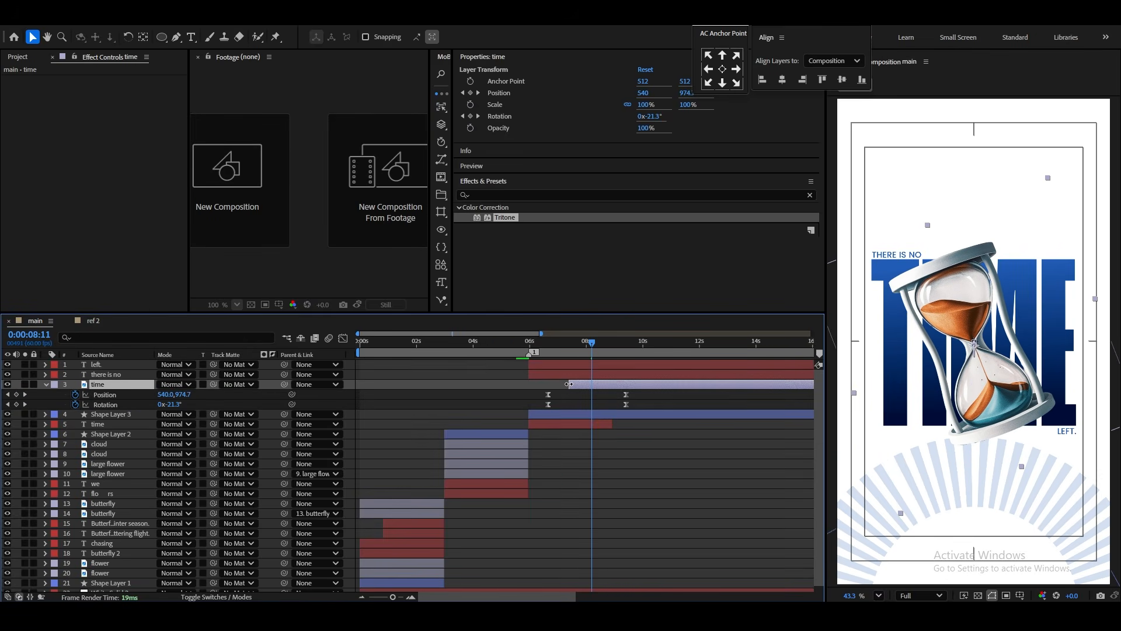
Shift the hourglass's first position and rotation keyframes to the layer's start near 6 seconds, and preview the motion.
mouse_move(530, 389)
mouse_down()
mouse_move(549, 406)
mouse_move(527, 404)
mouse_up()
click(506, 344)
key(space)
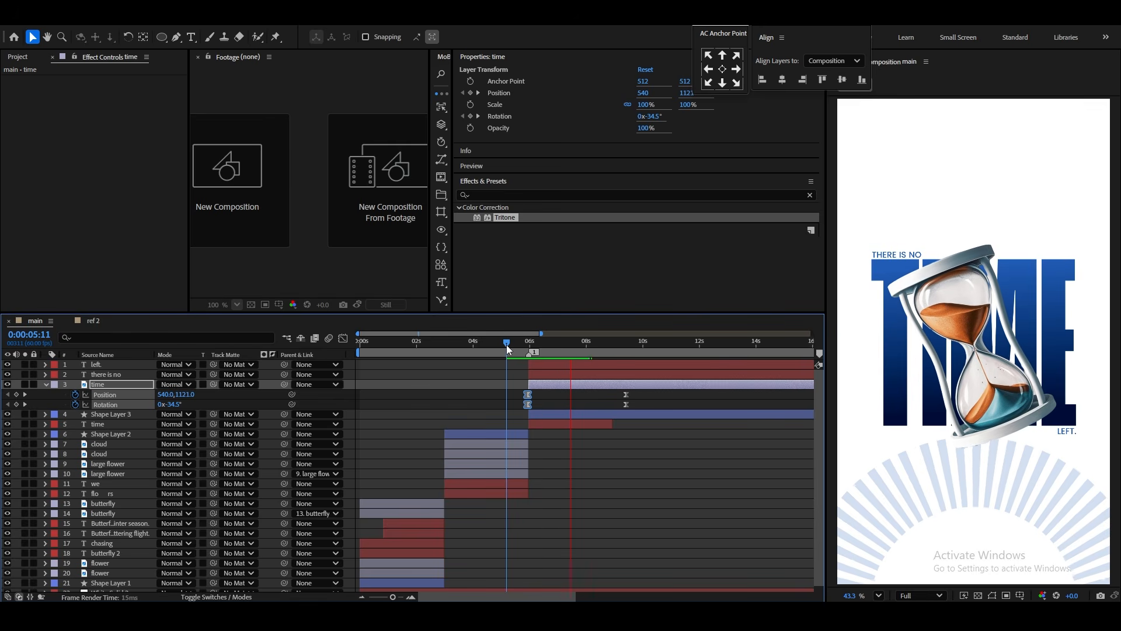
key(space)
click(444, 399)
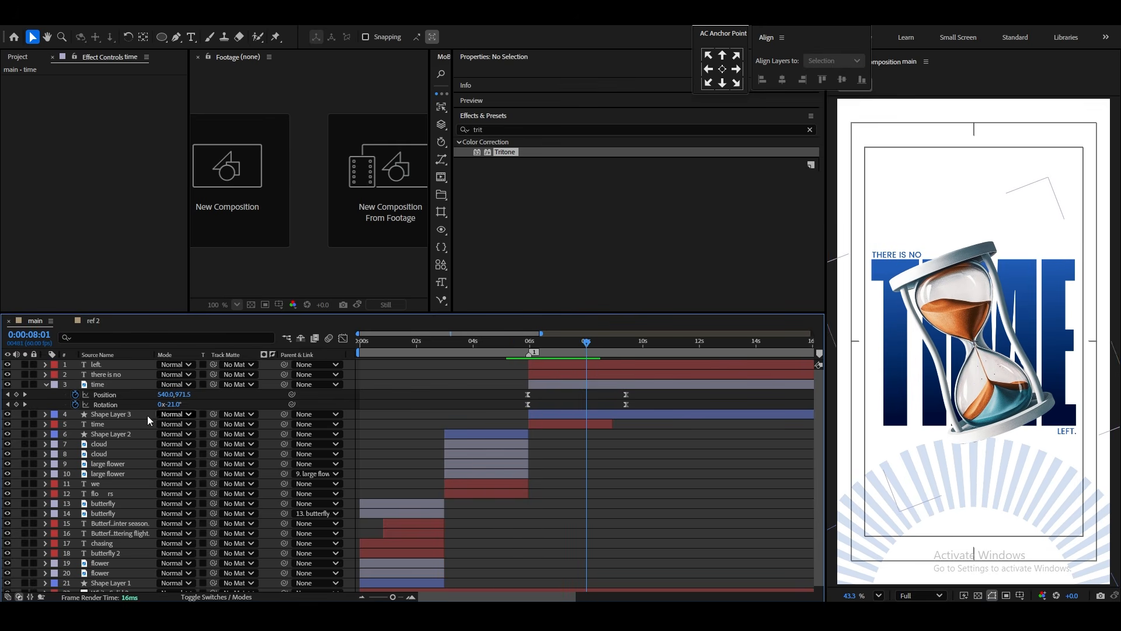
click(45, 385)
Apply the Typewriter animation preset to the "there is no" and "left." text layers.
click(110, 366)
scroll(581, 259, down, 10)
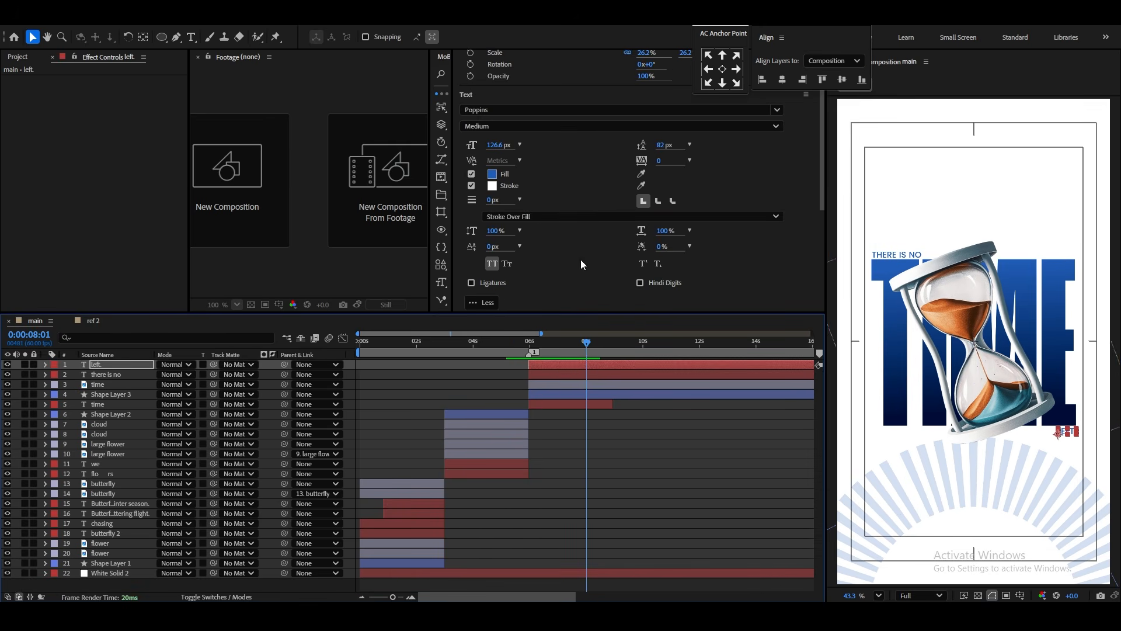
click(515, 265)
text(trit)
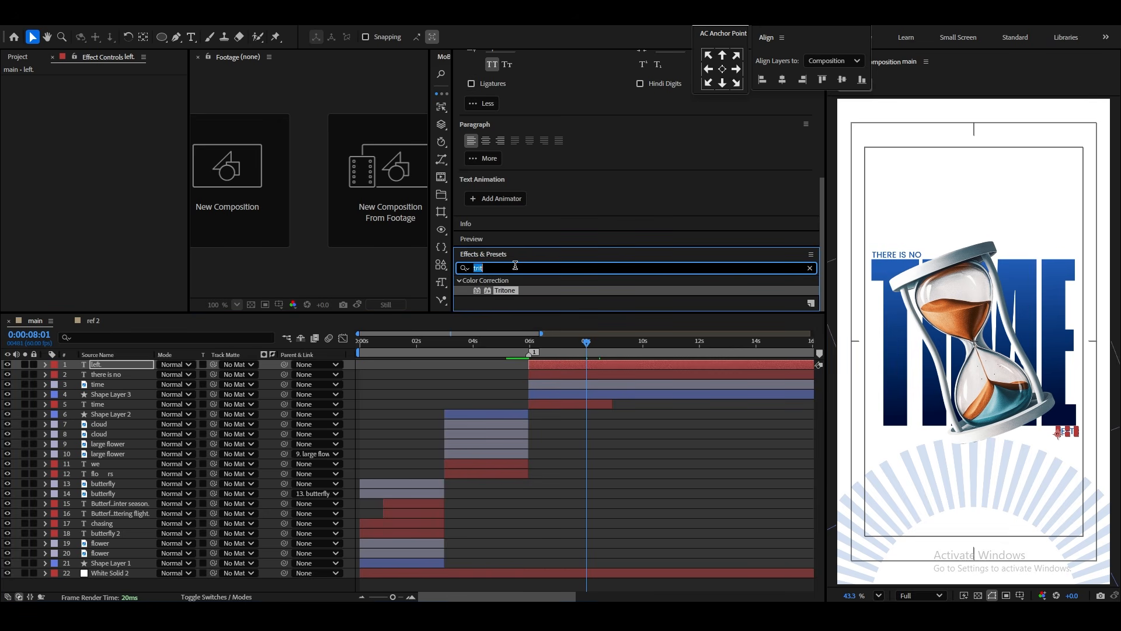
text(typ)
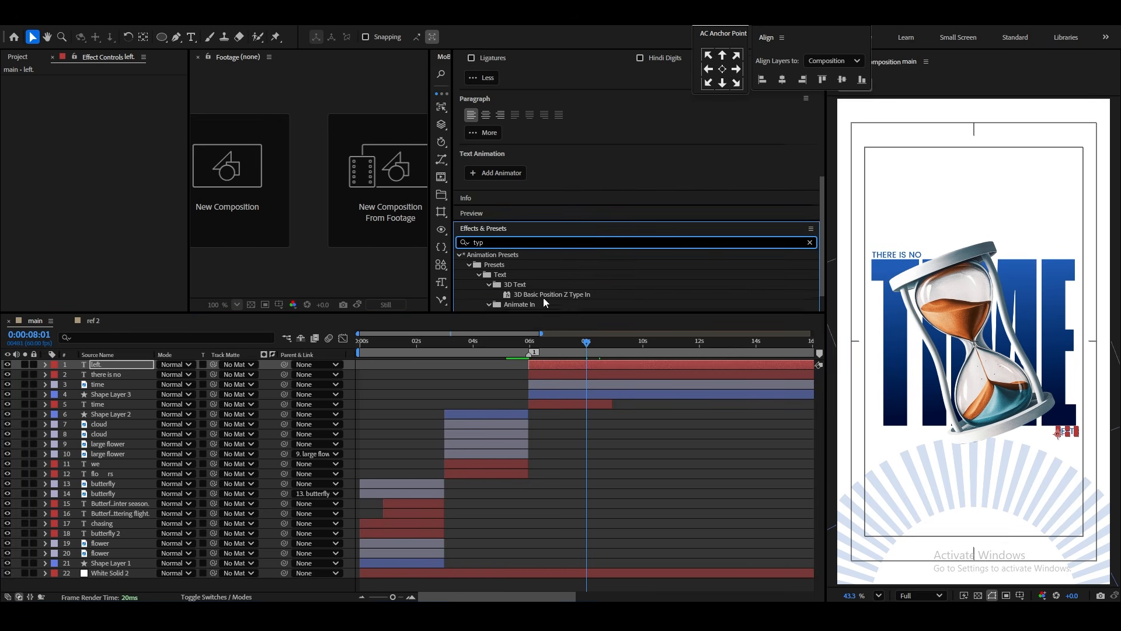
drag(529, 290, 134, 379)
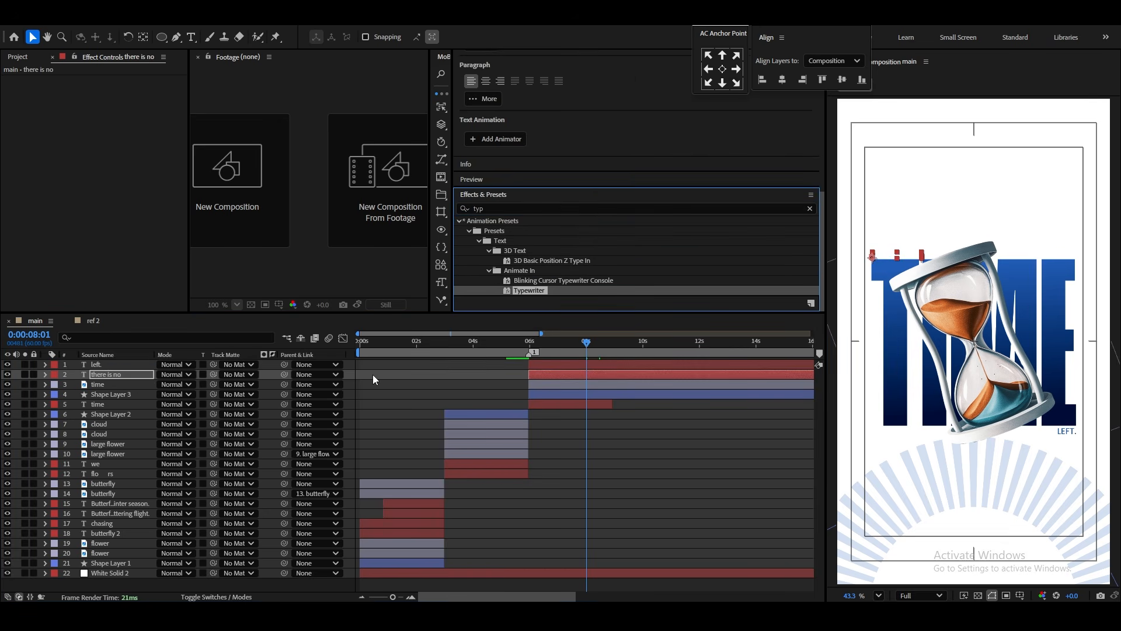
drag(527, 295, 561, 367)
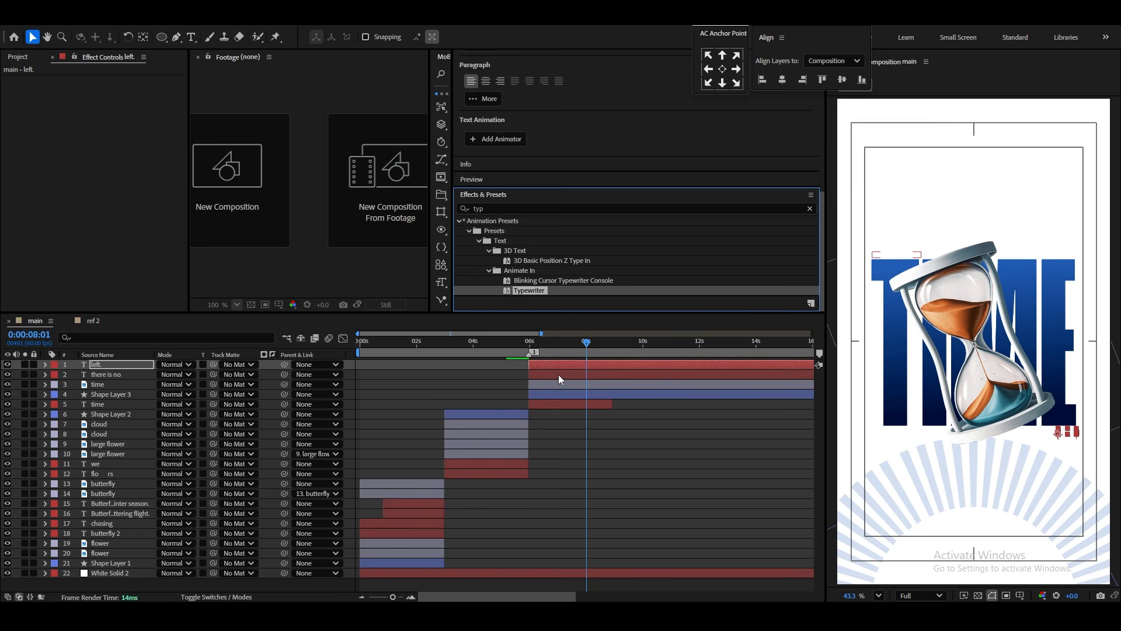
Retime both captions' Typewriter keyframes to run from about 6.3 to 7.4 seconds, and preview the result.
shift+click(558, 374)
key(u)
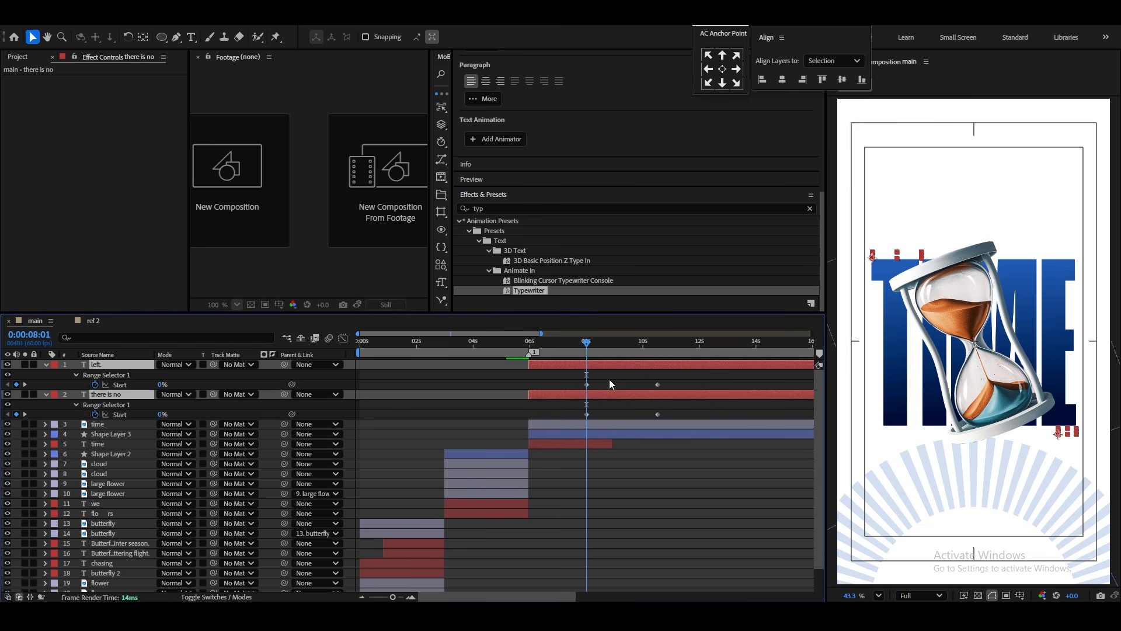
drag(609, 381, 590, 416)
drag(681, 380, 570, 417)
click(528, 341)
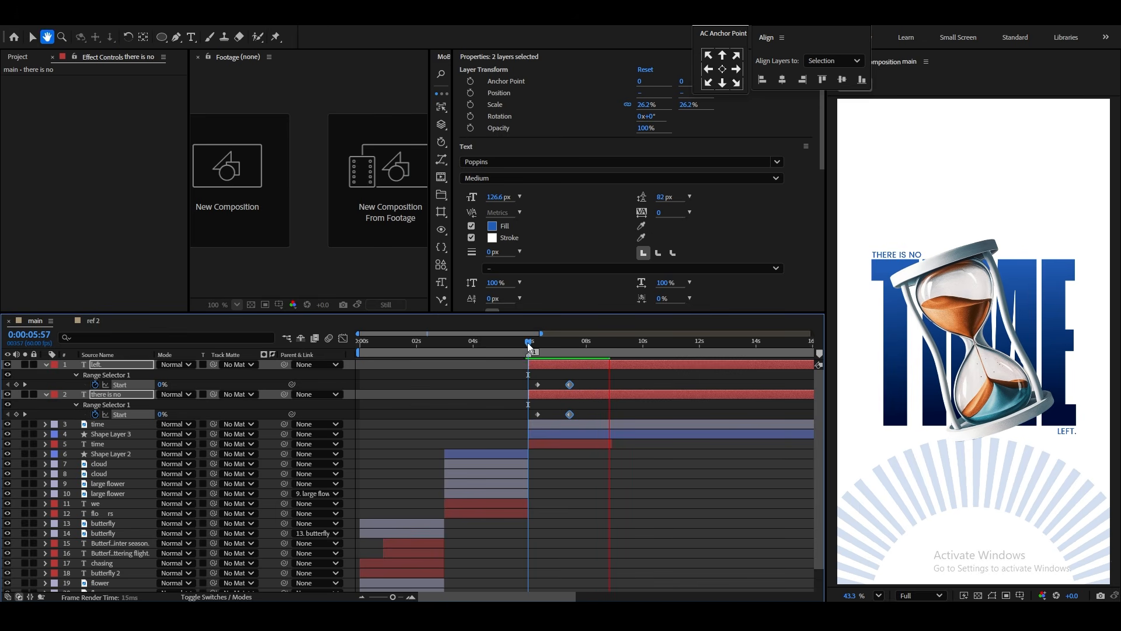
key(space)
click(46, 364)
click(47, 364)
click(47, 365)
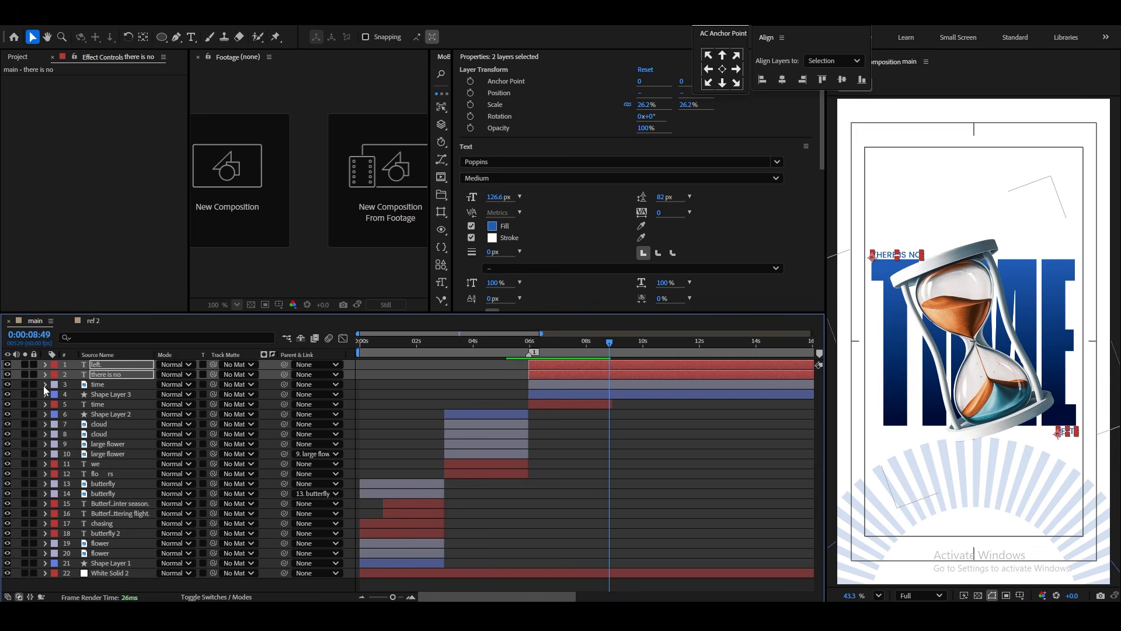
Save the project and make all TIME scene layers end at 10 seconds.
click(521, 549)
key(ctrl+s)
drag(491, 344, 560, 409)
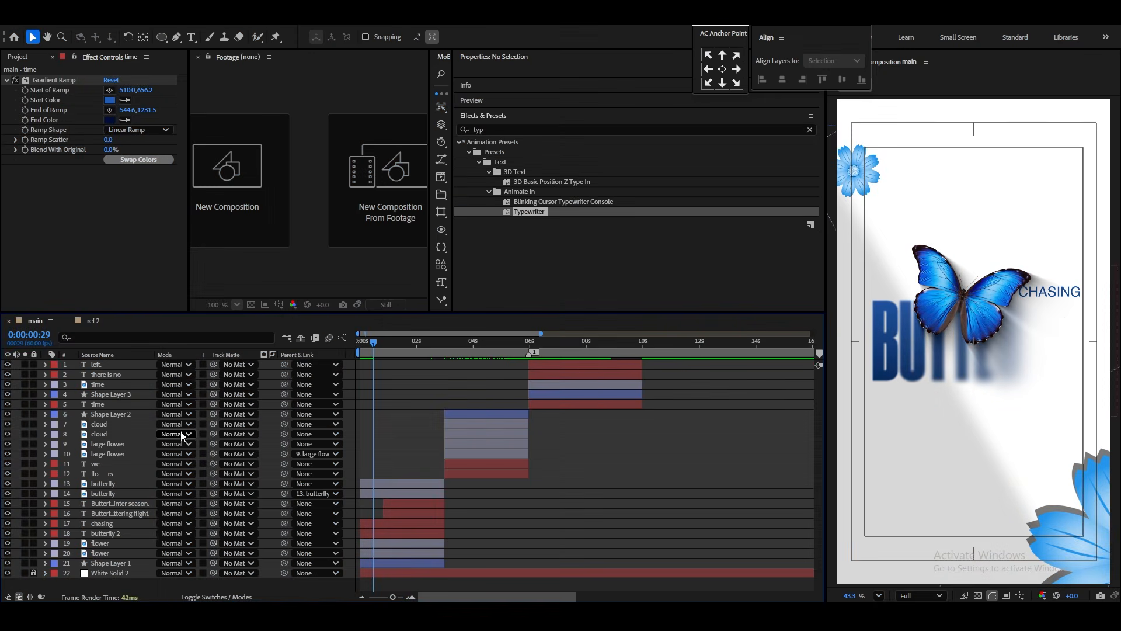
Add a null object, place it directly above the butterfly layers and parent the upper butterfly layer to it.
key(grave)
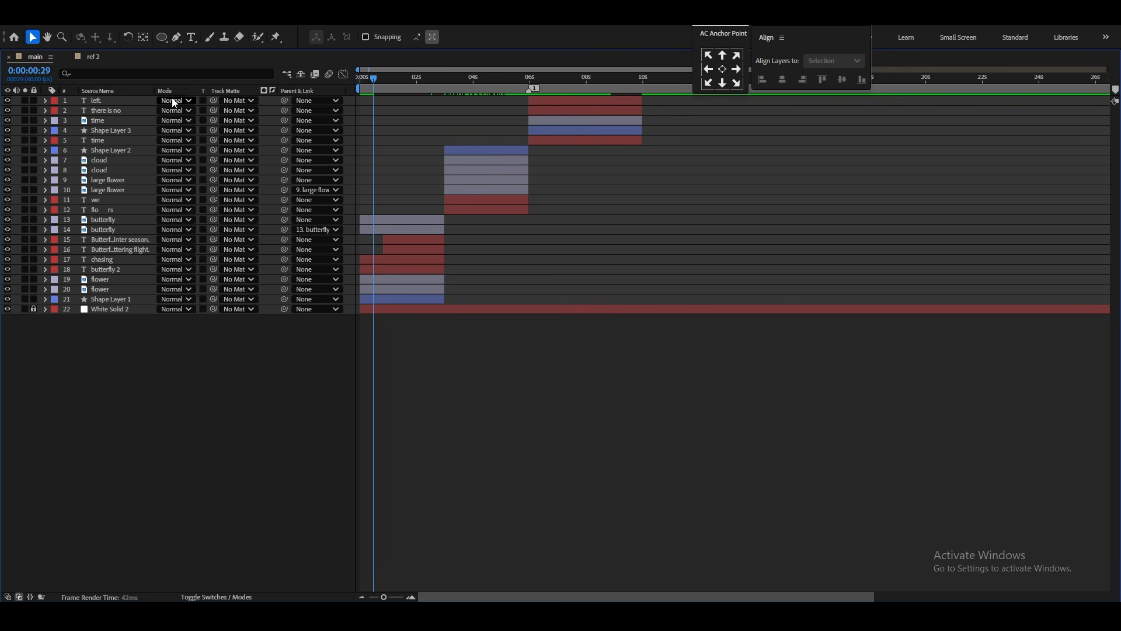
click(97, 26)
mouse_move(114, 32)
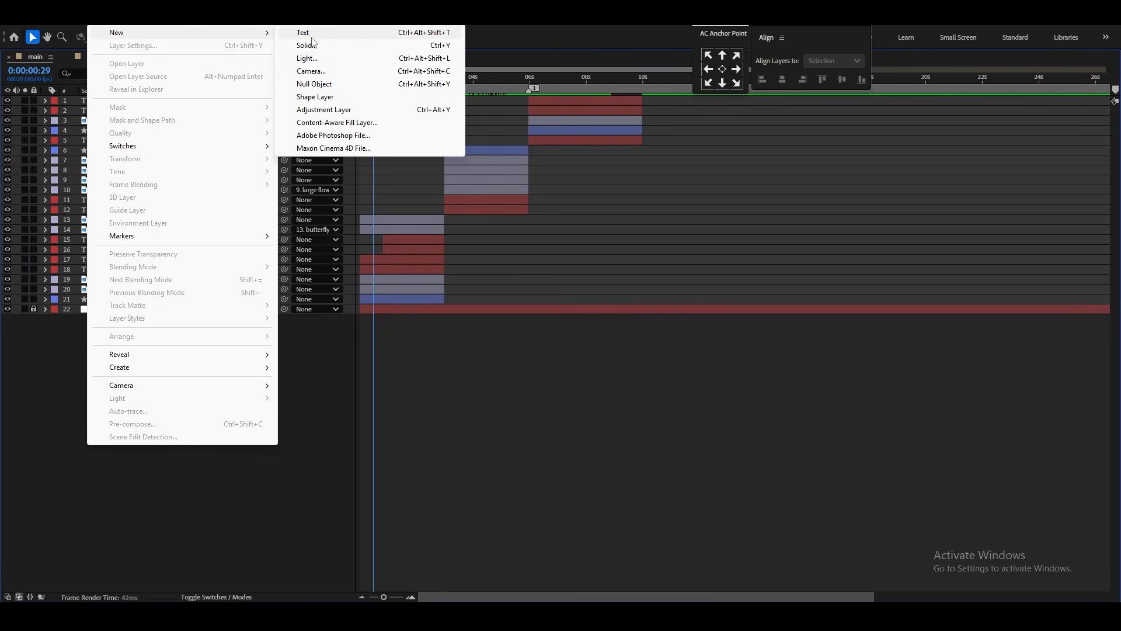
click(315, 83)
key(grave)
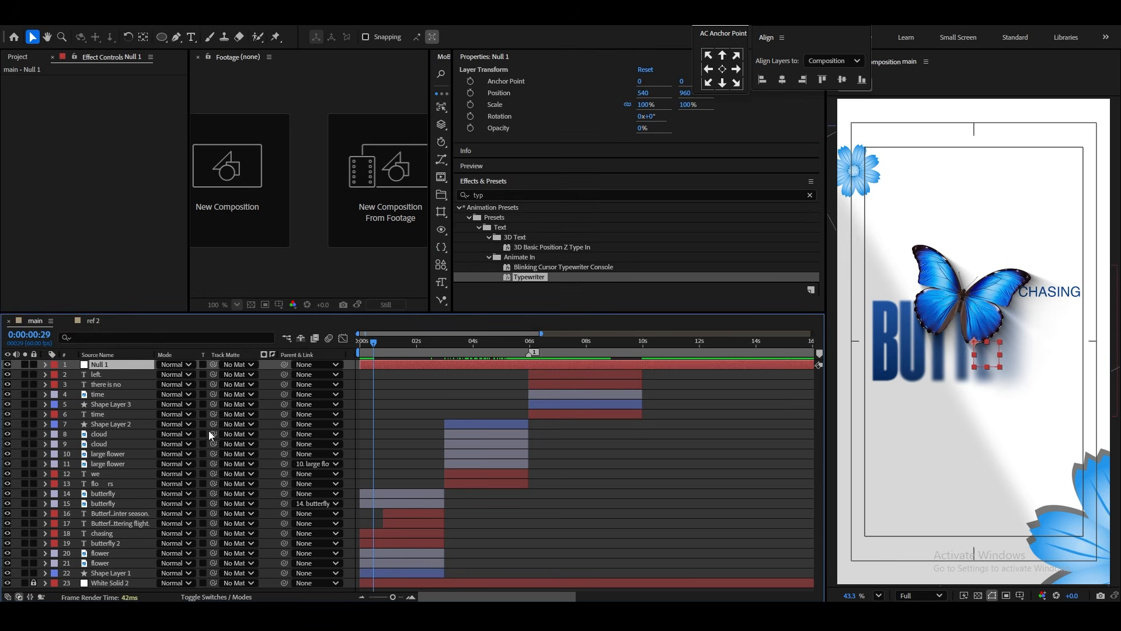
key(Home)
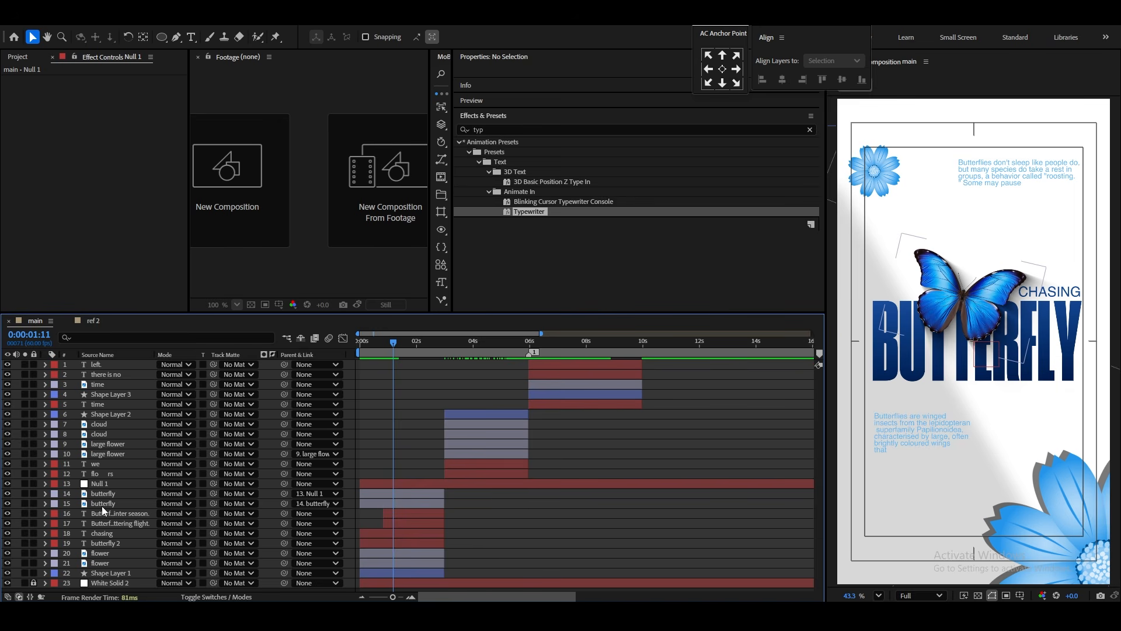
Parent the lower butterfly layer and the remaining butterfly-scene layers, down to Shape Layer 1, to Null 1.
click(100, 495)
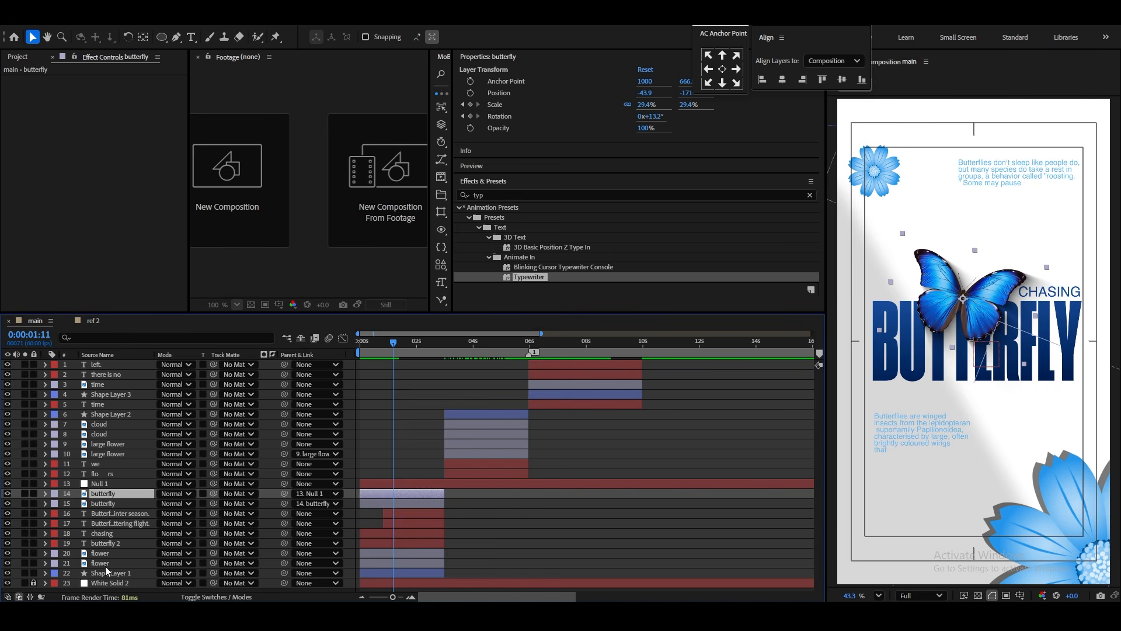
click(103, 573)
shift+click(101, 506)
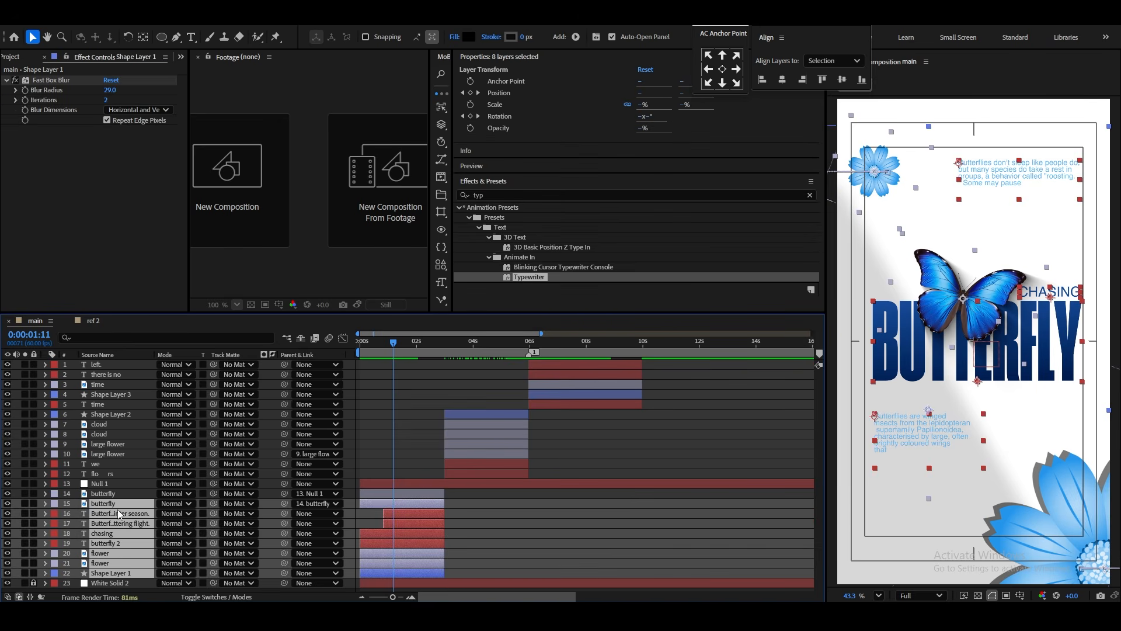
drag(284, 514, 111, 490)
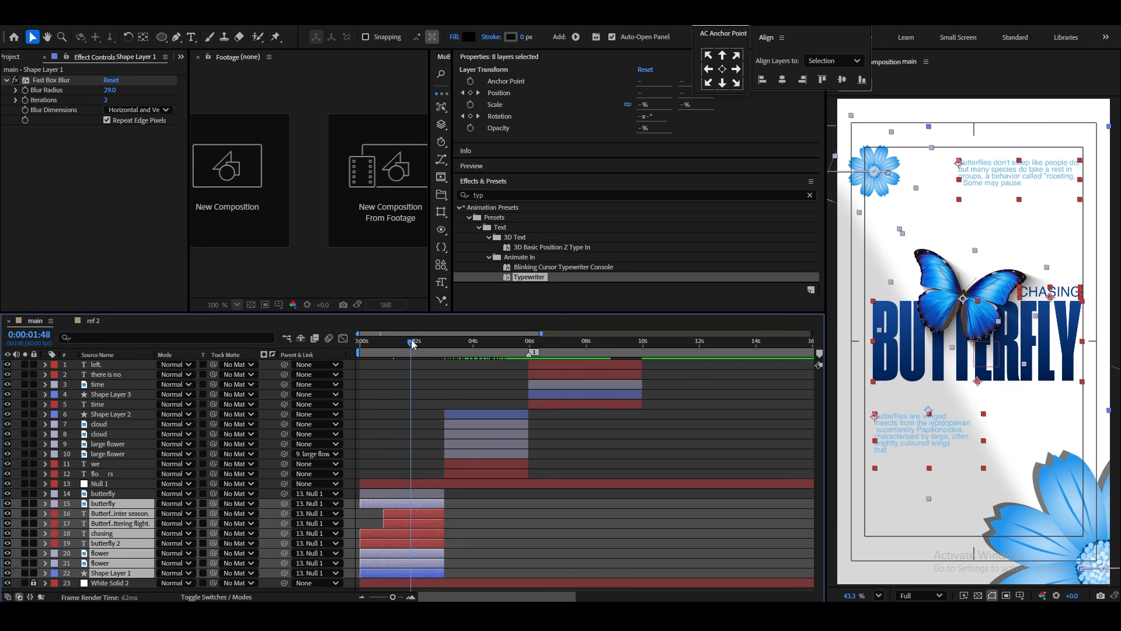
Animate Null 1's Position from 540, 960 at 0:00:02:15 to -872, 960 at 0:00:02:51.
drag(412, 343, 423, 343)
click(409, 482)
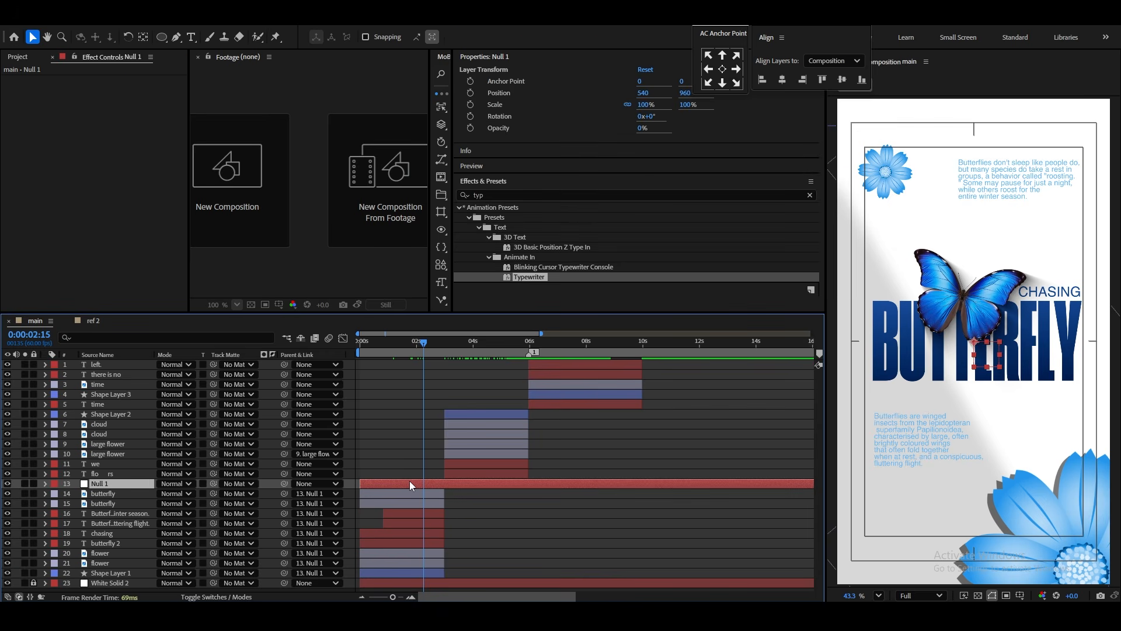
key(p)
click(74, 494)
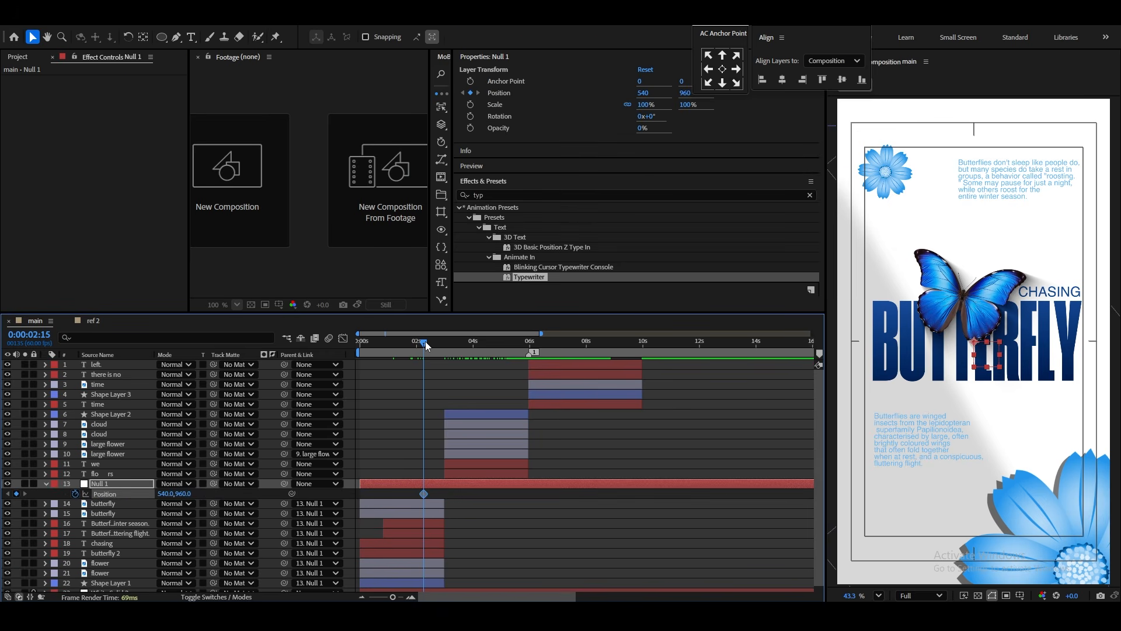
drag(425, 341, 440, 343)
drag(168, 493, 2, 512)
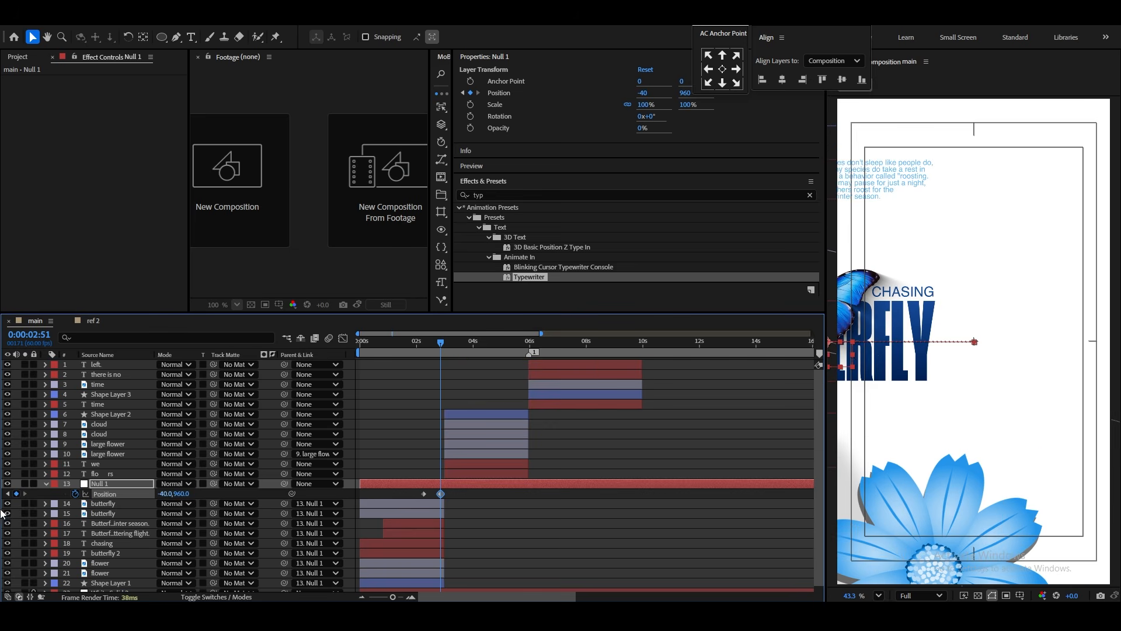
drag(176, 499, 3, 501)
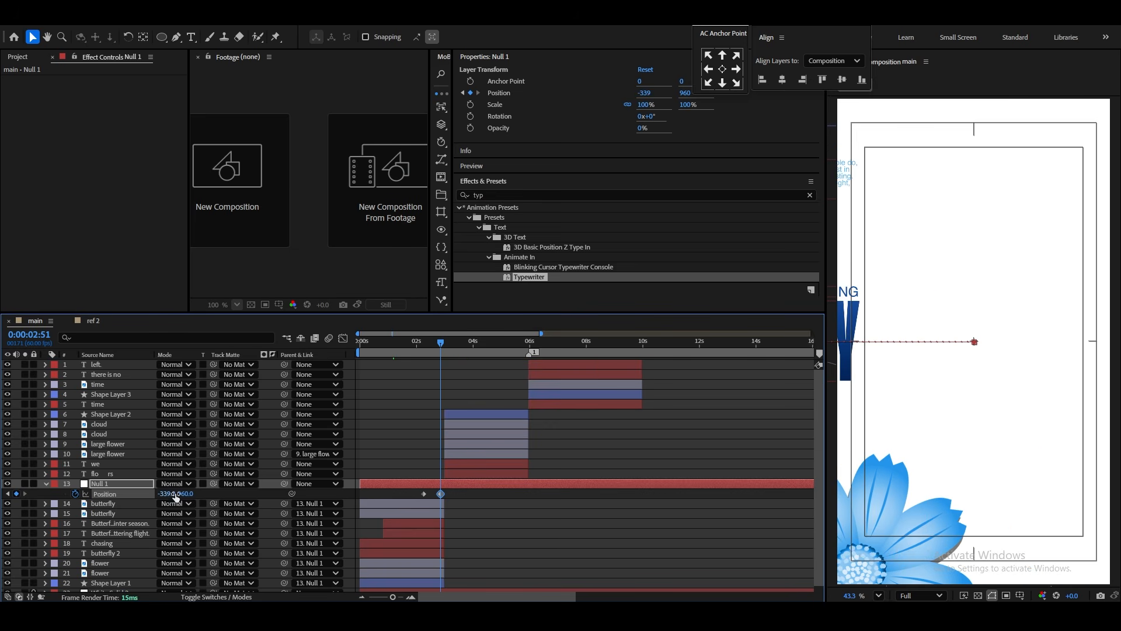
drag(176, 496, 52, 508)
drag(170, 495, 86, 500)
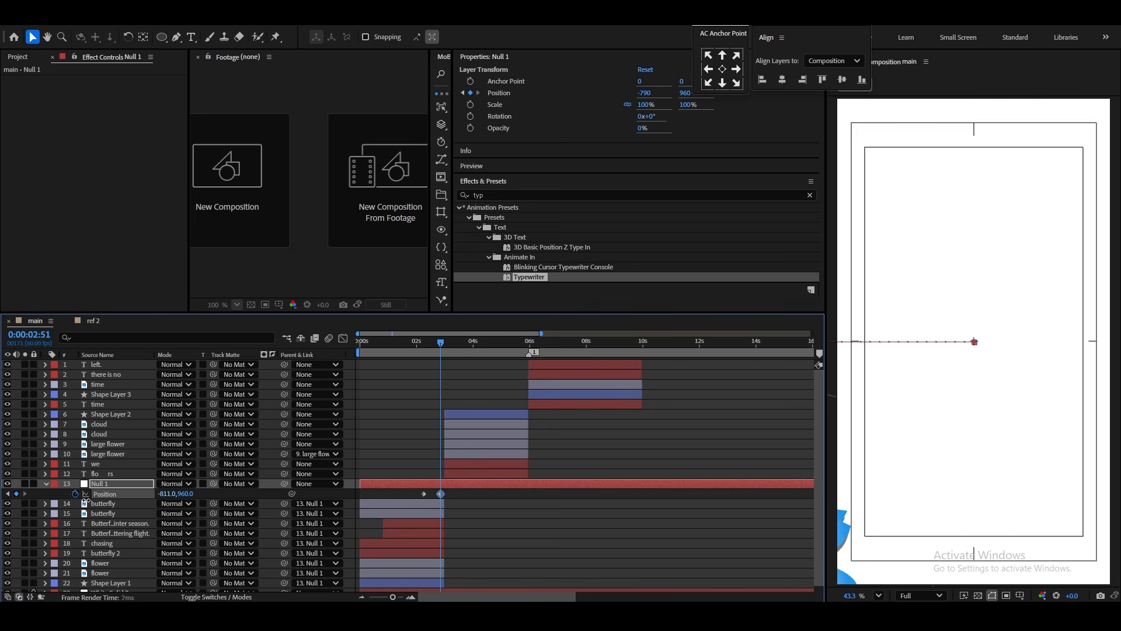
Ease both of Null 1's Position keyframes and shape their speed graph into a sharp initial peak with a gradual slowdown.
drag(459, 491, 402, 499)
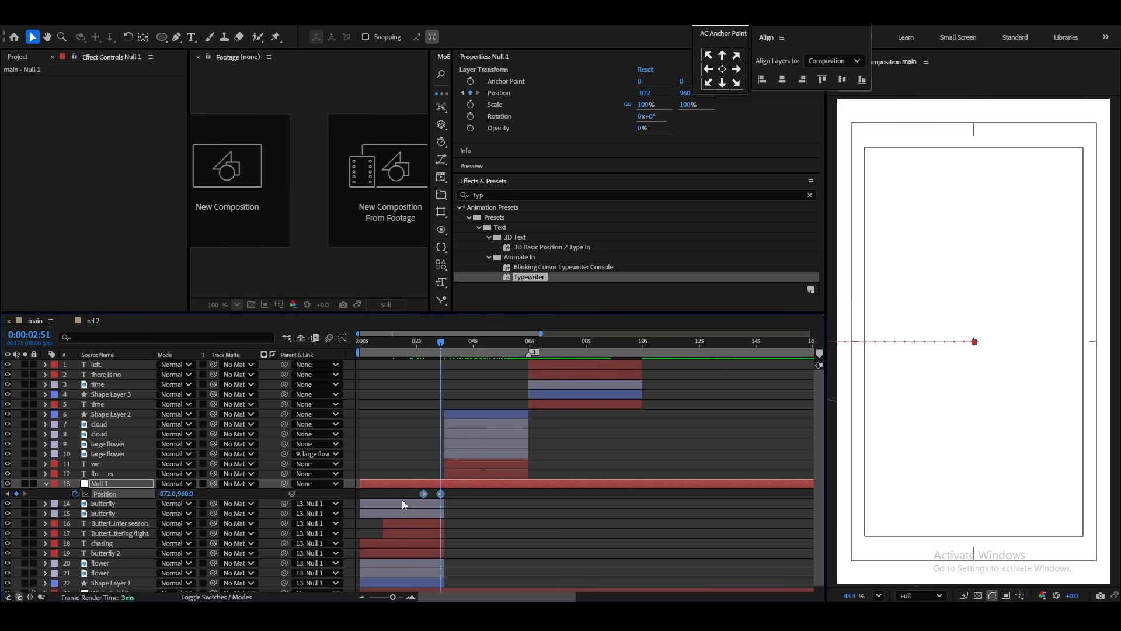
click(344, 339)
drag(480, 567, 423, 561)
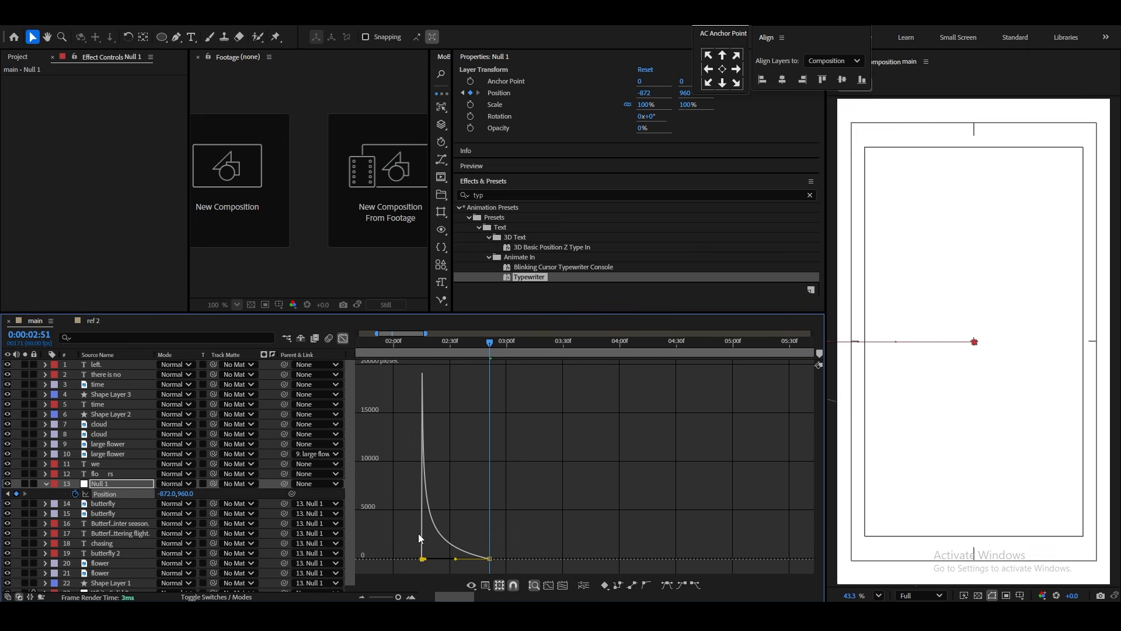
click(343, 339)
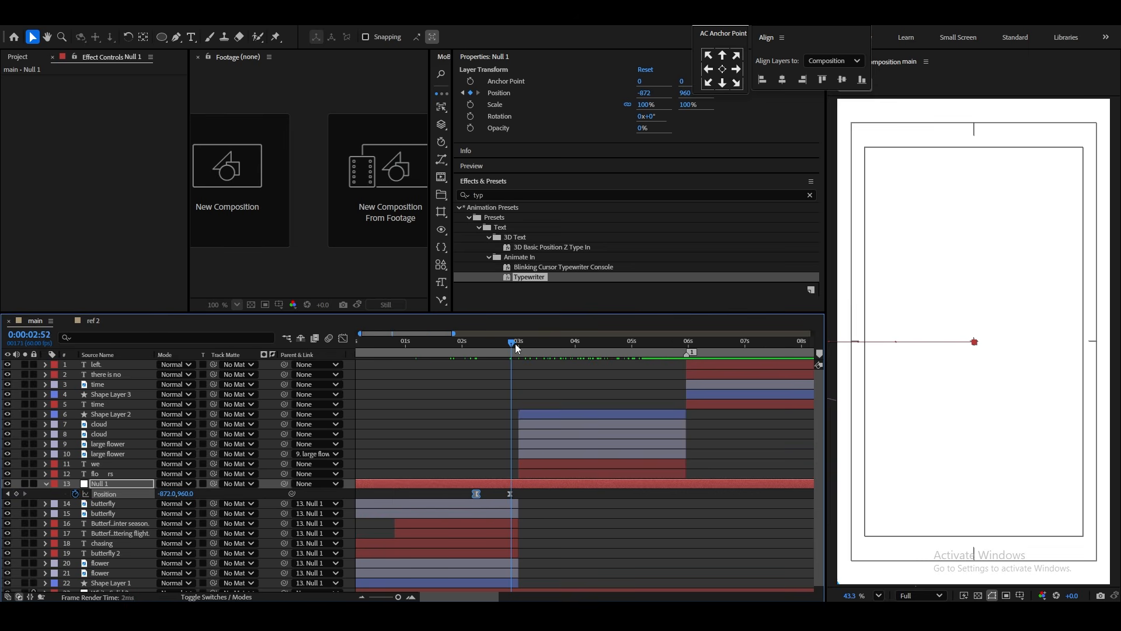
Move Null 1's second Position keyframe to about 3.6 seconds, extend all butterfly-scene layers to match, and preview the slide.
mouse_move(515, 343)
mouse_down()
mouse_move(572, 349)
mouse_move(497, 353)
mouse_up()
drag(510, 494, 553, 495)
scroll(537, 514, down, 1)
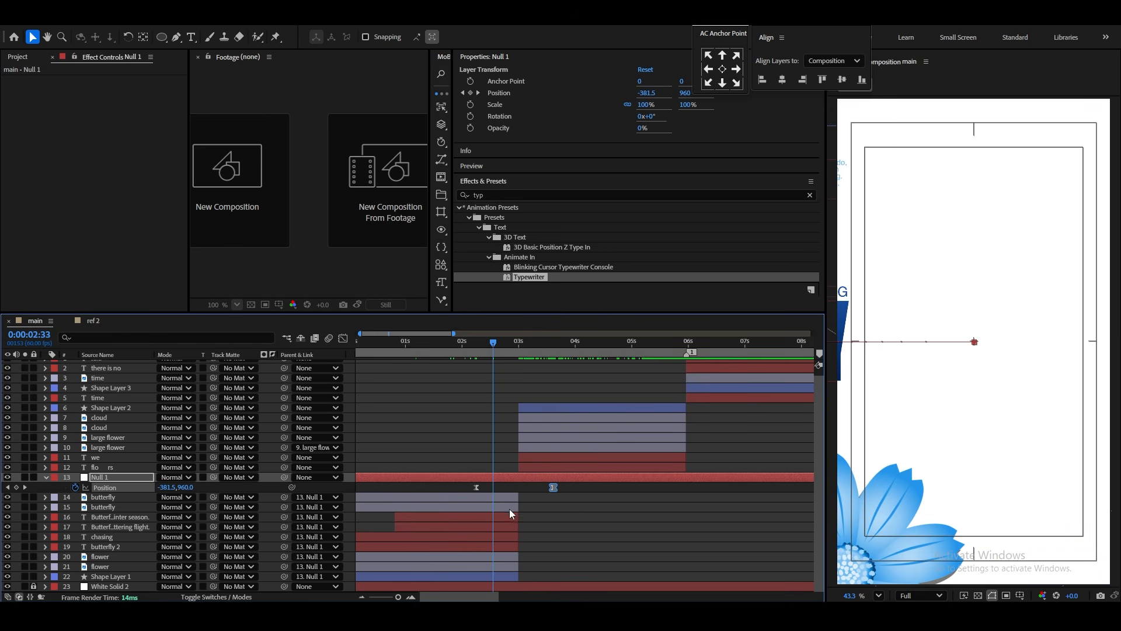
click(510, 497)
shift+click(514, 576)
drag(518, 577, 555, 576)
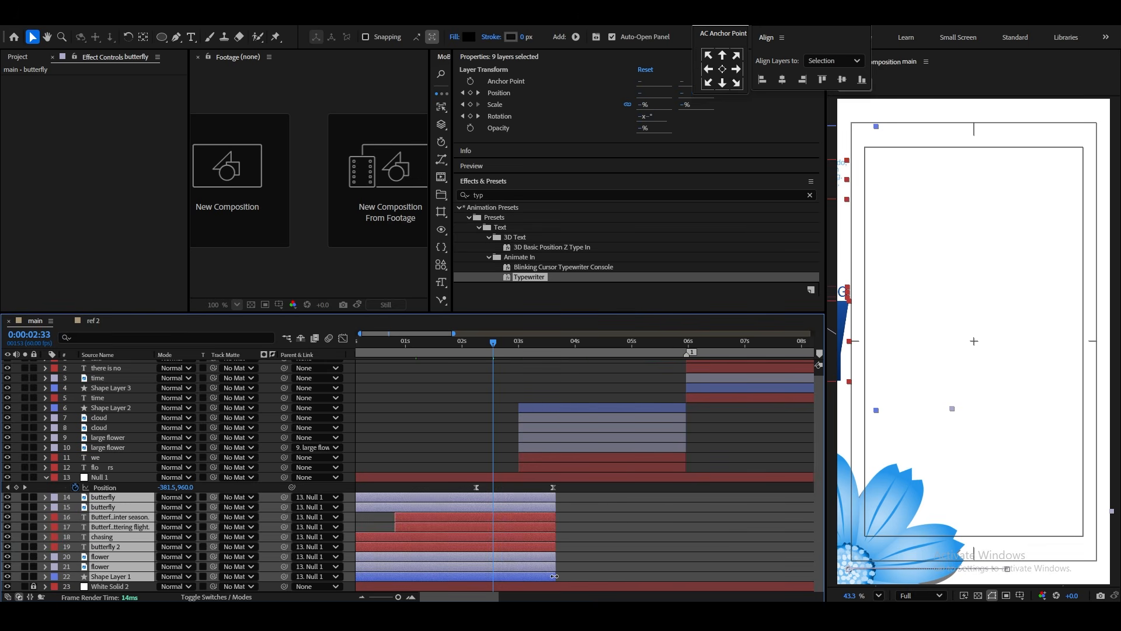
click(453, 344)
click(487, 406)
key(space)
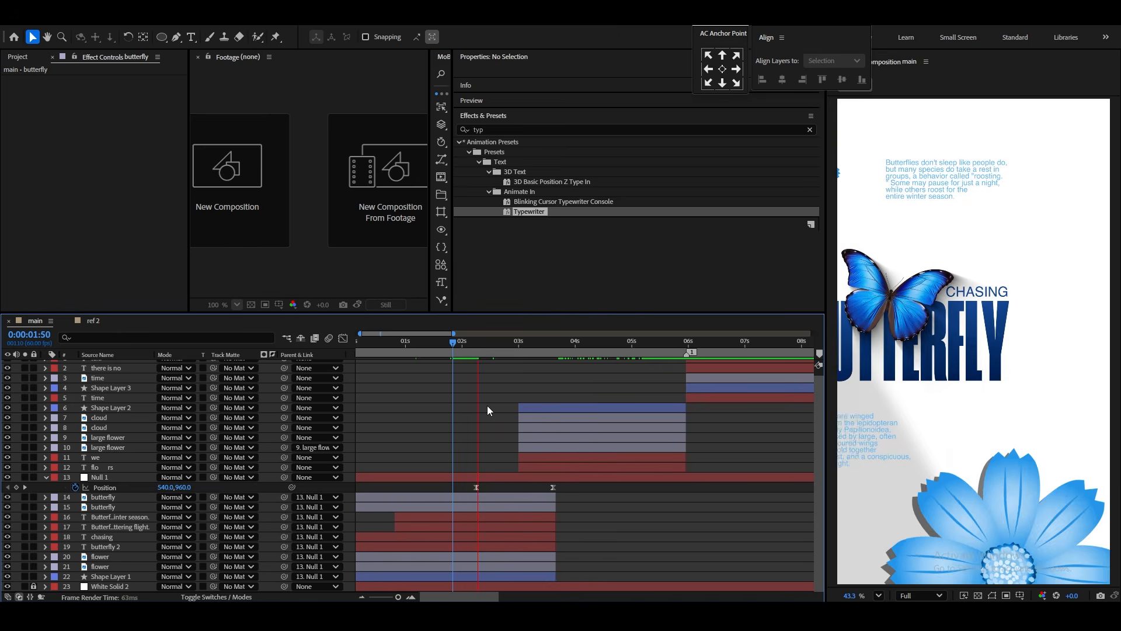
Shift the seven flower-scene layers to start at about 0:00:02:14, just before the null's slide, and preview the overlap.
click(490, 354)
click(536, 410)
shift+click(538, 471)
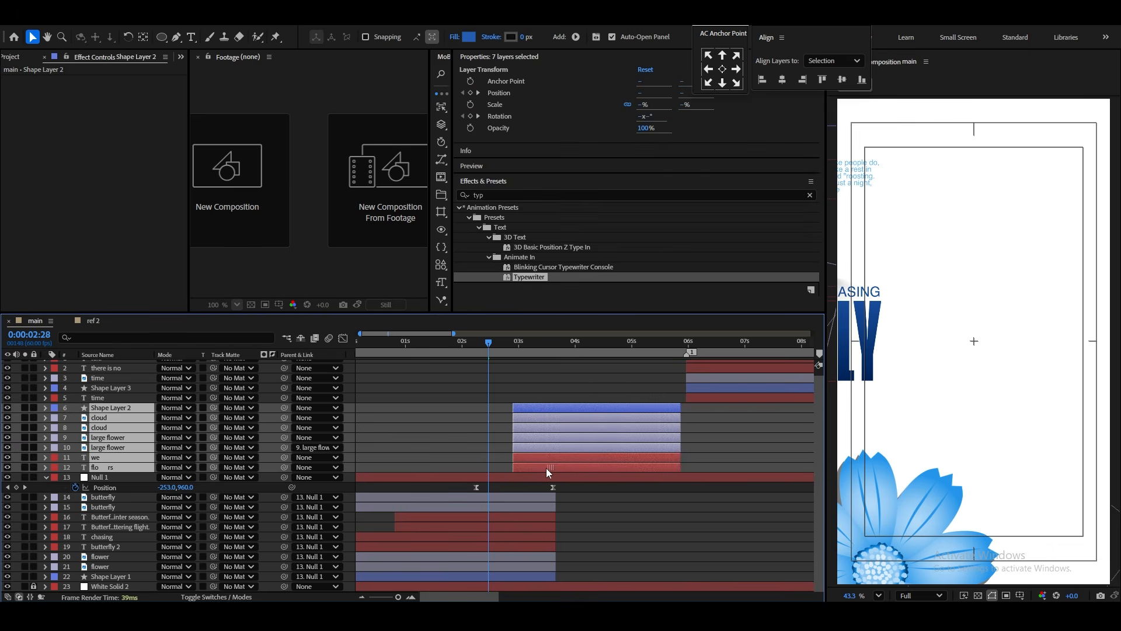
drag(546, 468, 513, 470)
drag(471, 345, 475, 348)
scroll(479, 362, up, 3)
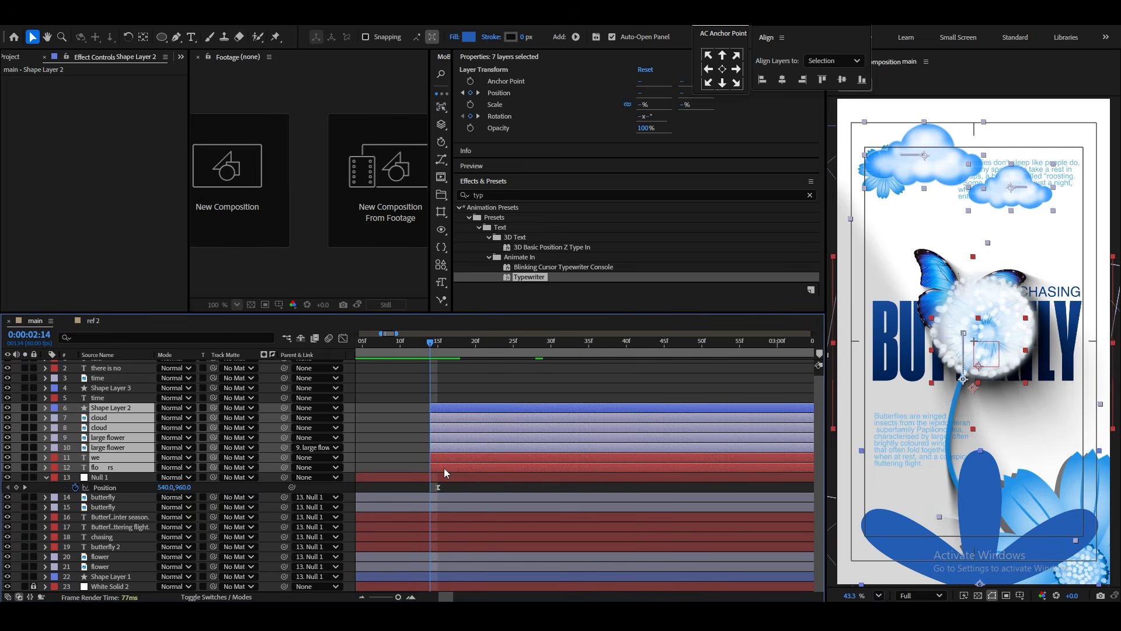
key(space)
scroll(498, 476, down, 3)
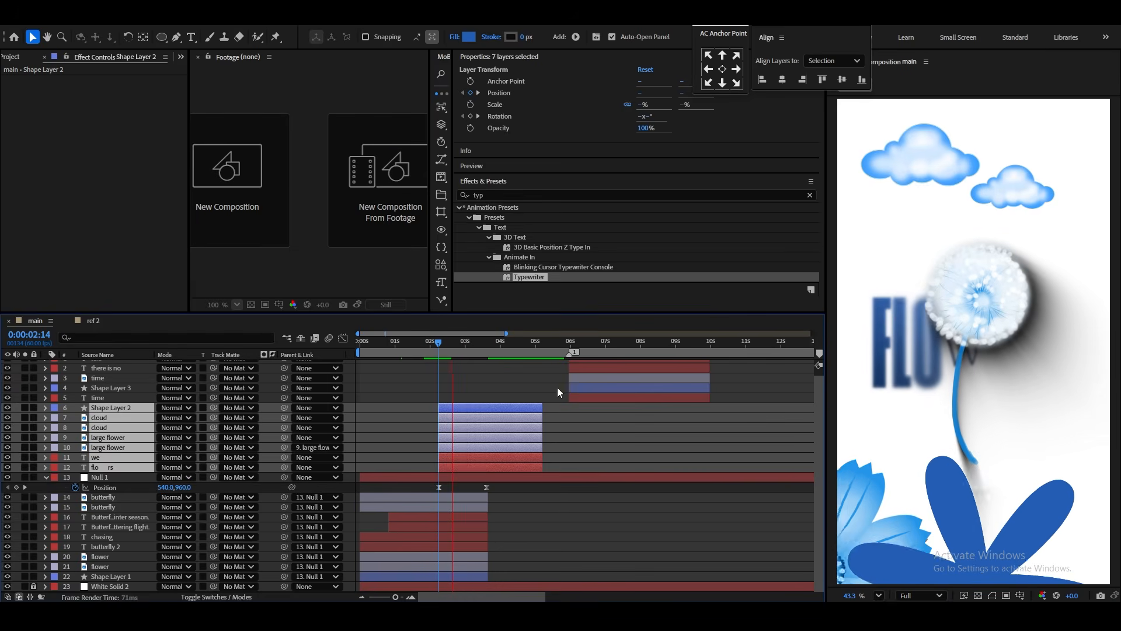
key(space)
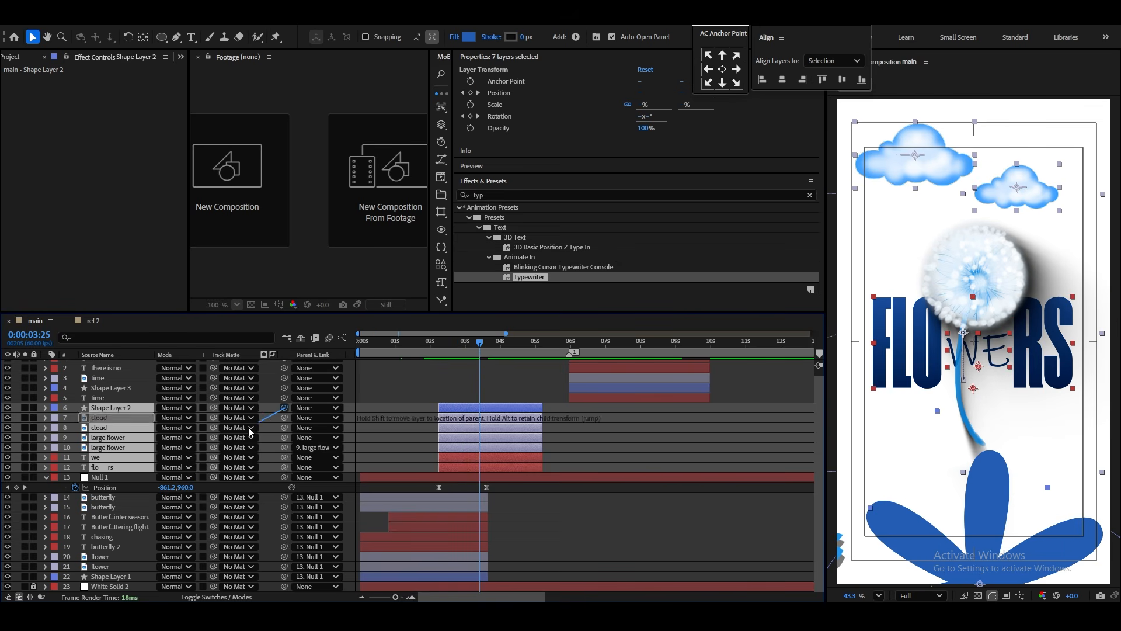
Parent the selected flower-scene layers to Null 1 at 0:00:03:25 and preview the transition.
drag(283, 418, 104, 479)
drag(477, 347, 423, 352)
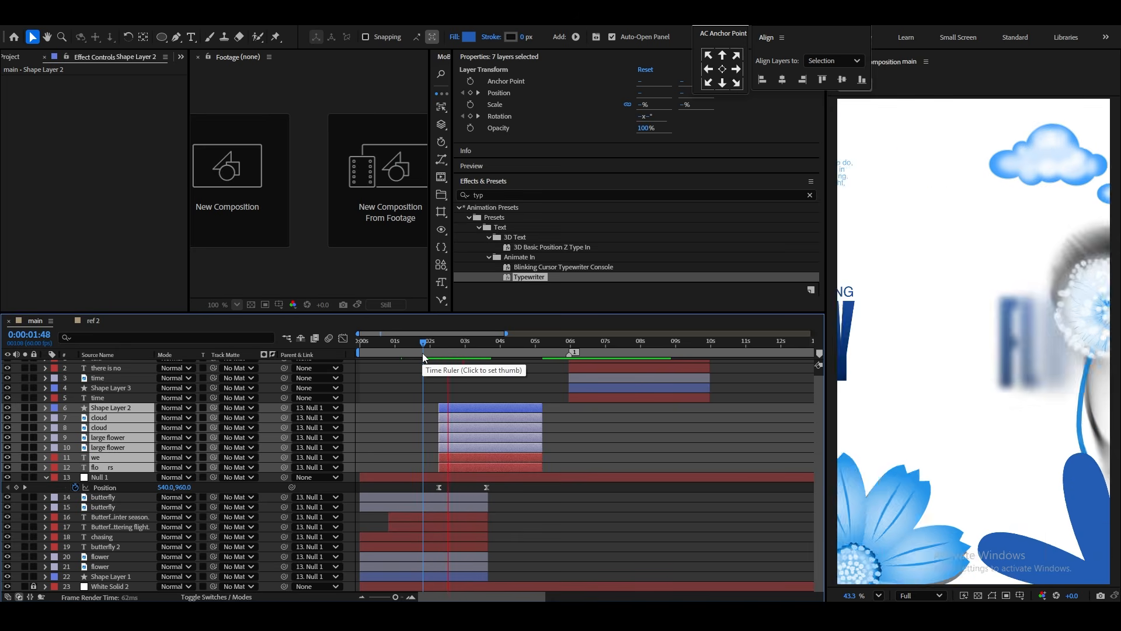
drag(456, 353, 426, 365)
key(space)
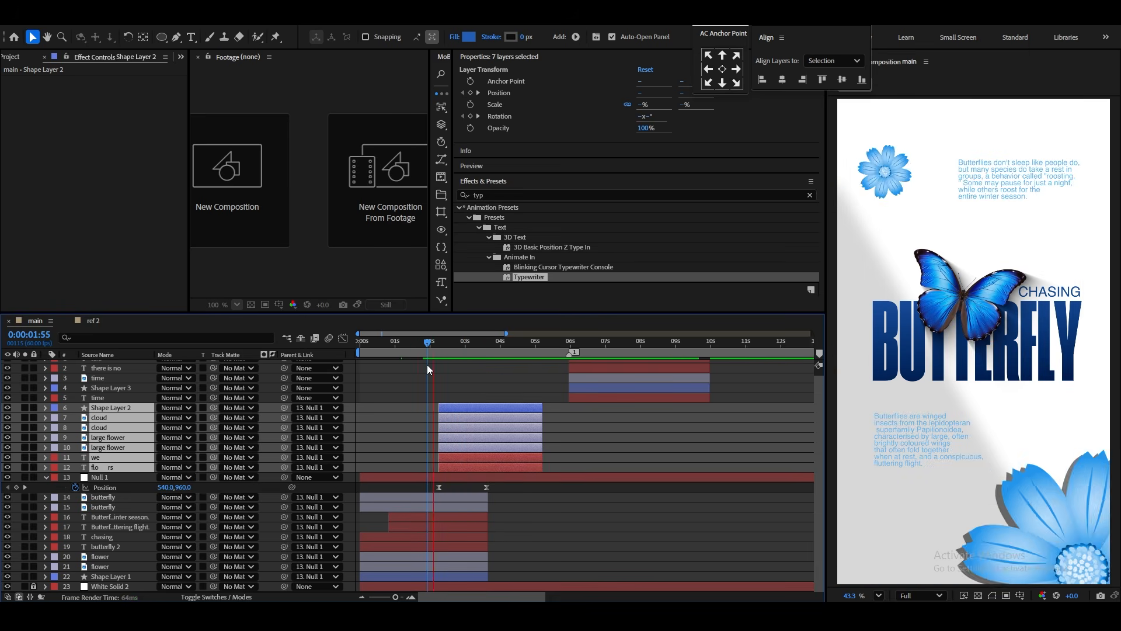
click(508, 374)
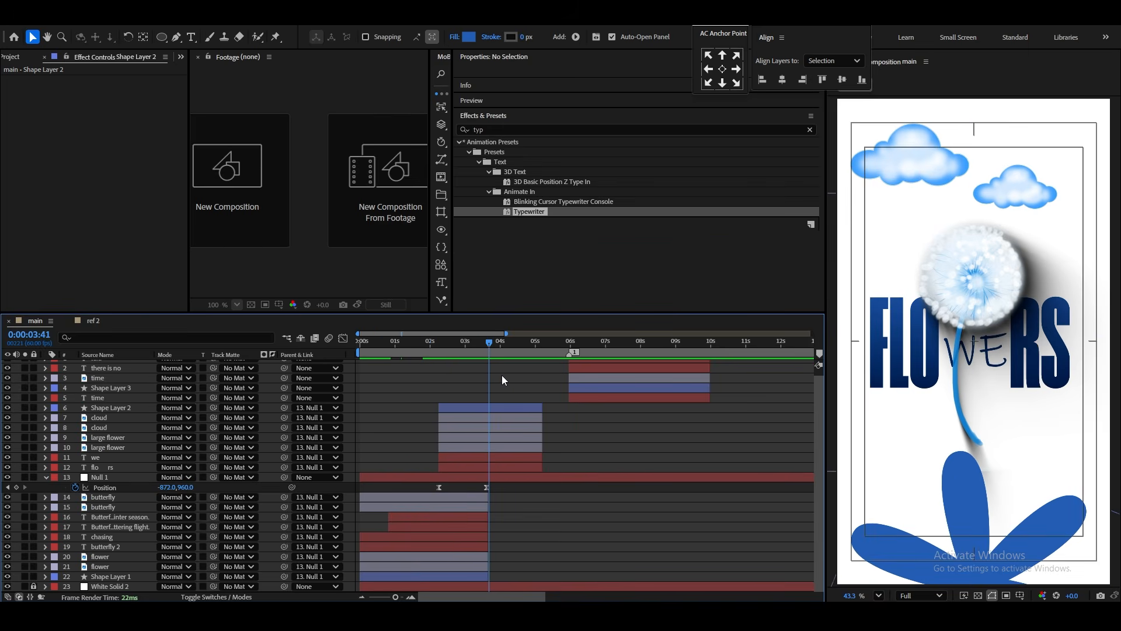
click(493, 344)
drag(488, 348, 460, 354)
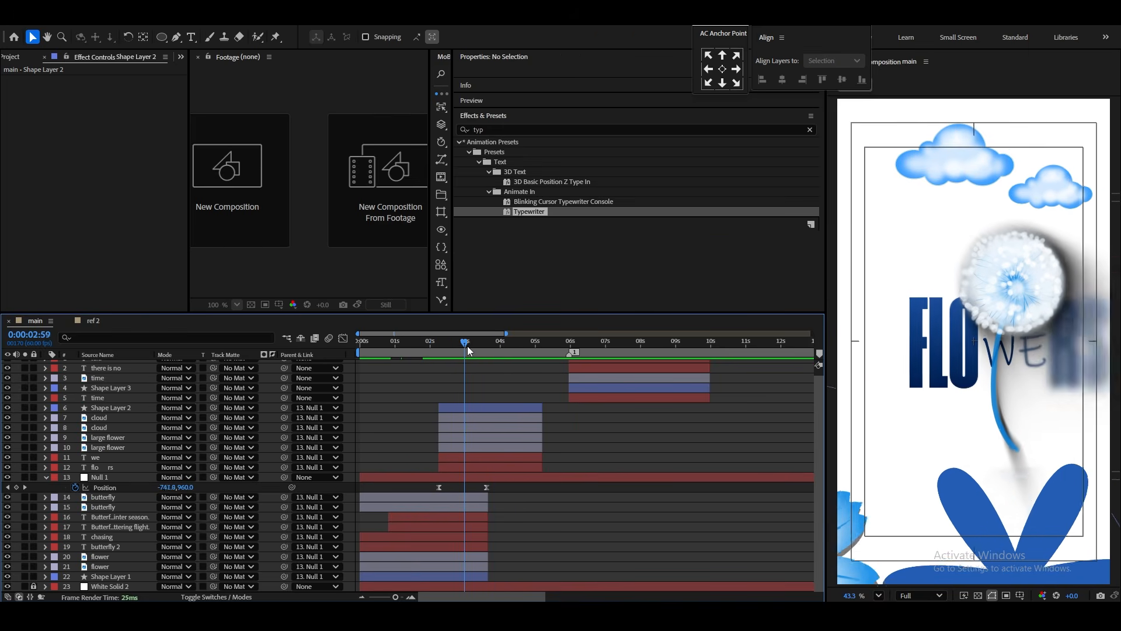
click(491, 348)
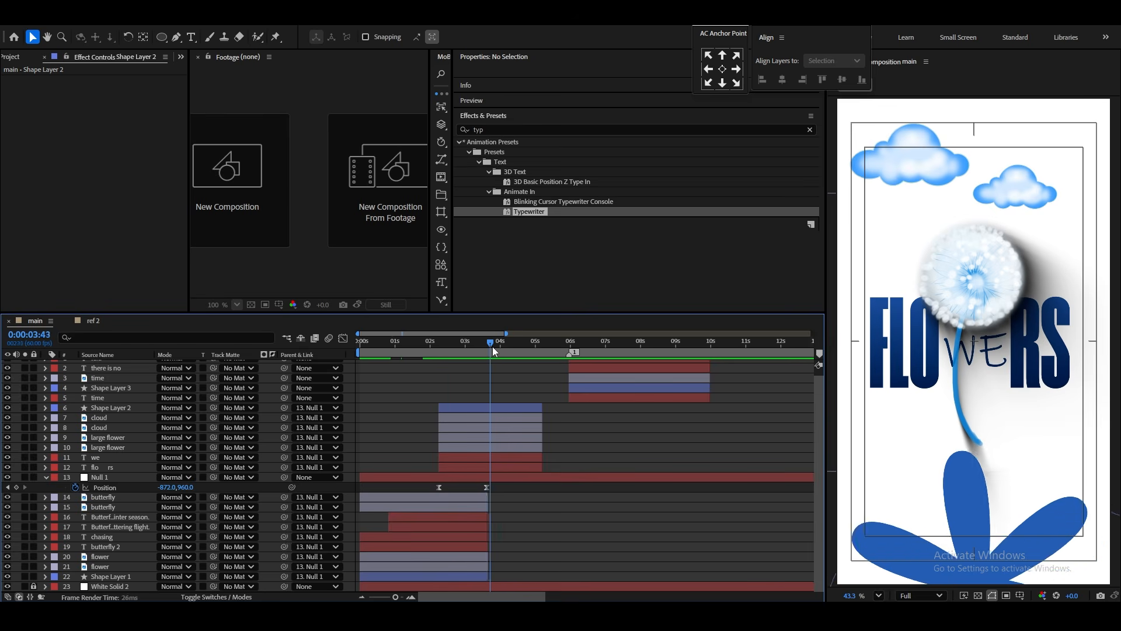
Parent the lower large flower layer, the shadow copy, back to the upper large flower layer and preview the scene.
click(106, 448)
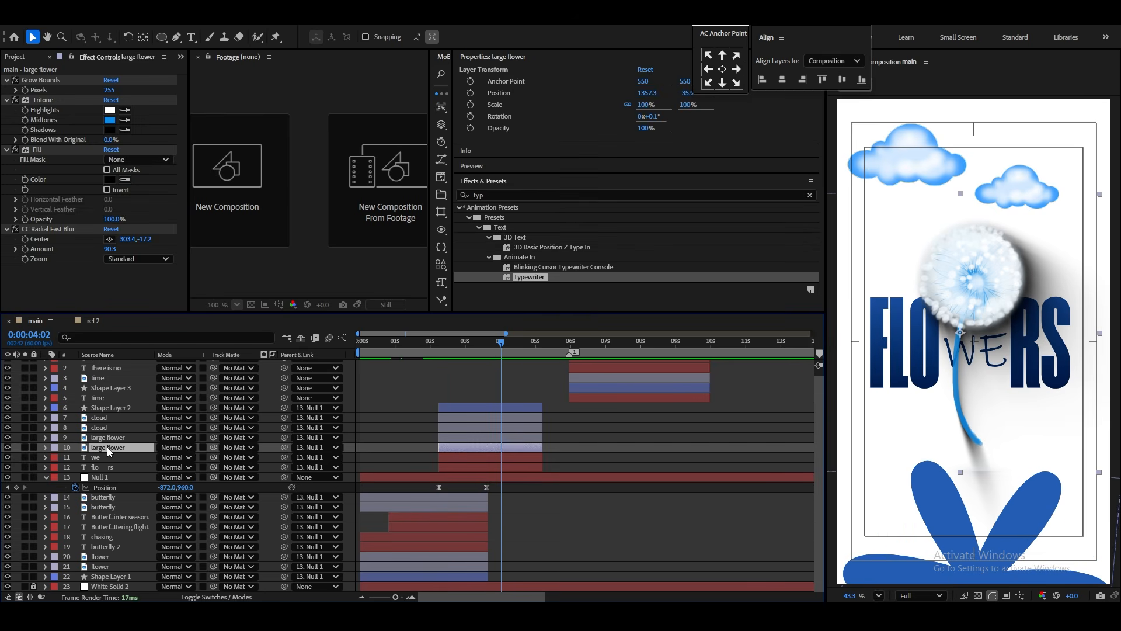
click(8, 448)
click(8, 448)
drag(107, 446, 107, 438)
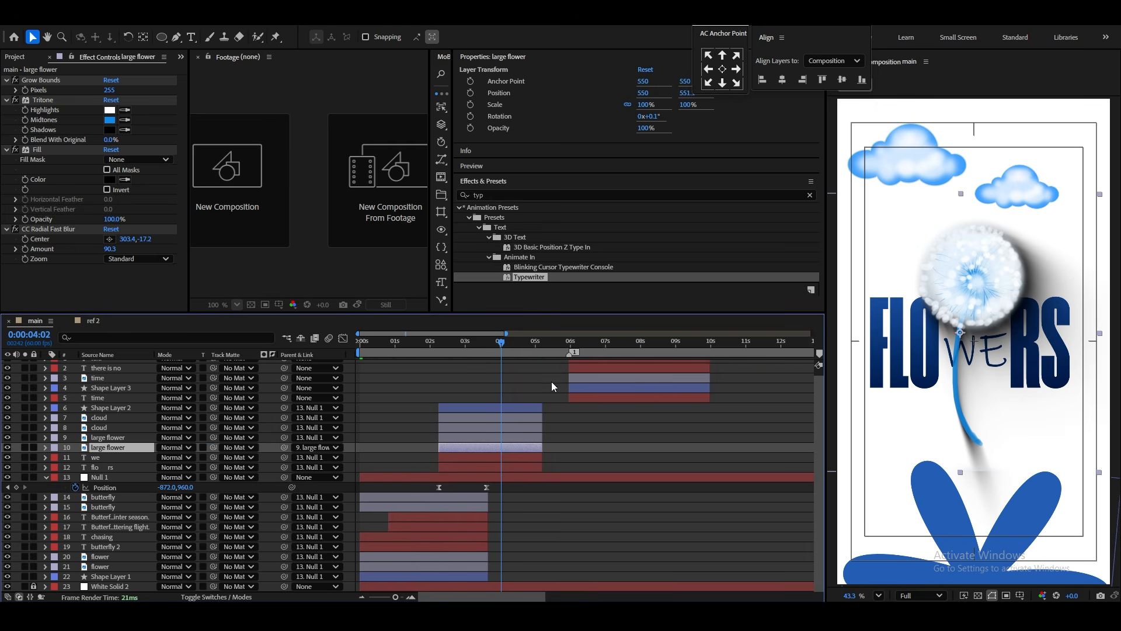
drag(489, 345, 415, 356)
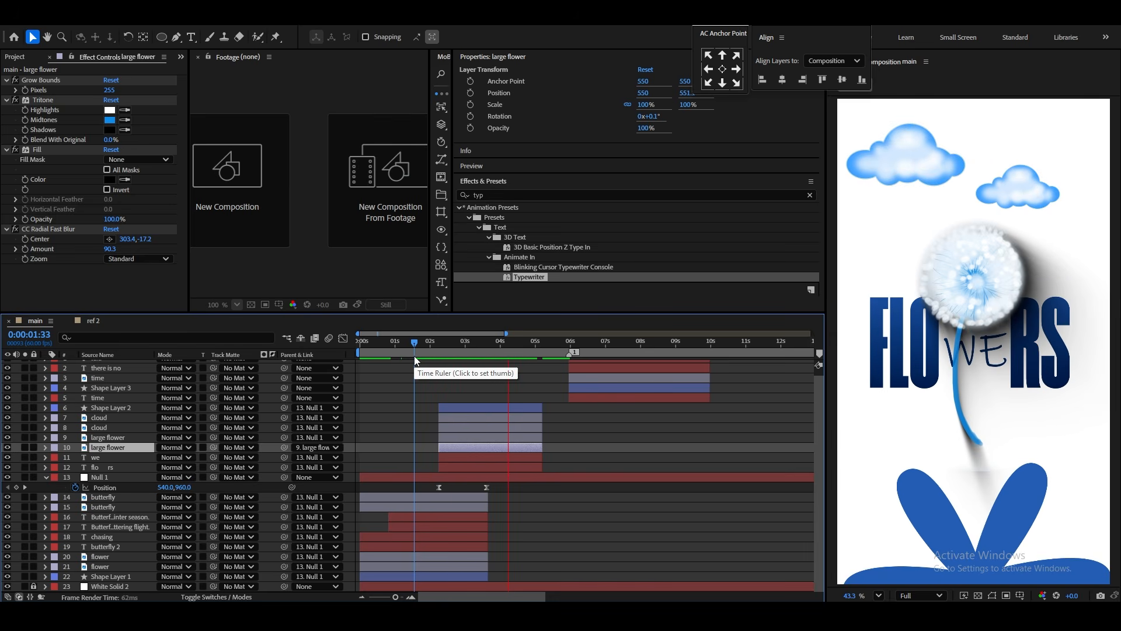
key(space)
Extend all flower-scene layers to end at about 7 seconds and preview the flower scene.
drag(531, 349, 537, 349)
click(530, 401)
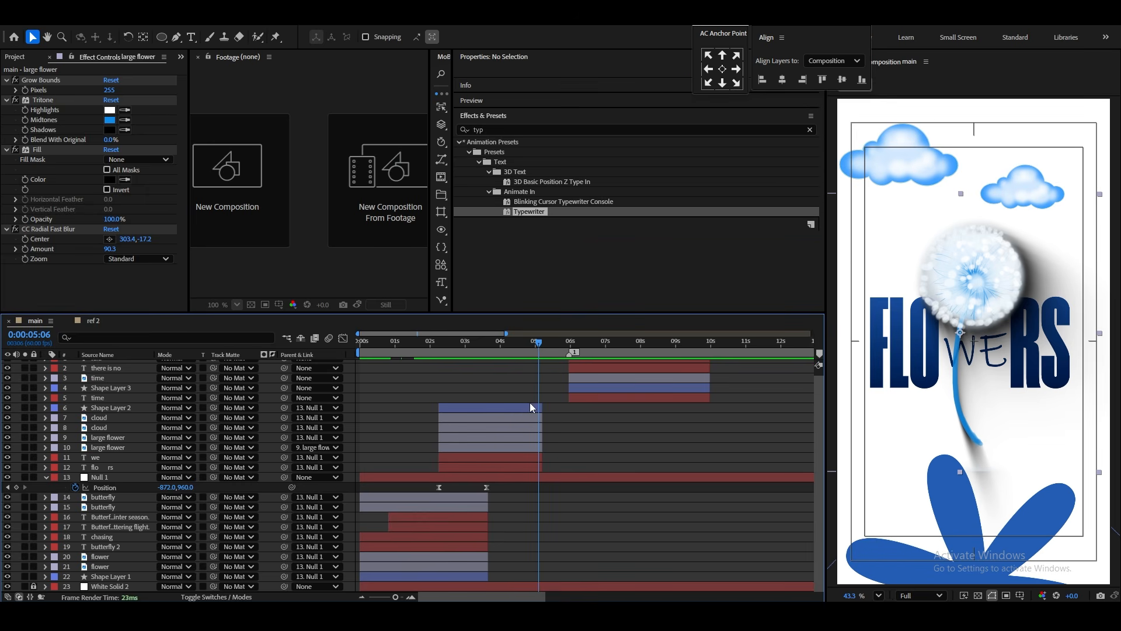
click(531, 408)
shift+click(535, 467)
drag(542, 467, 603, 467)
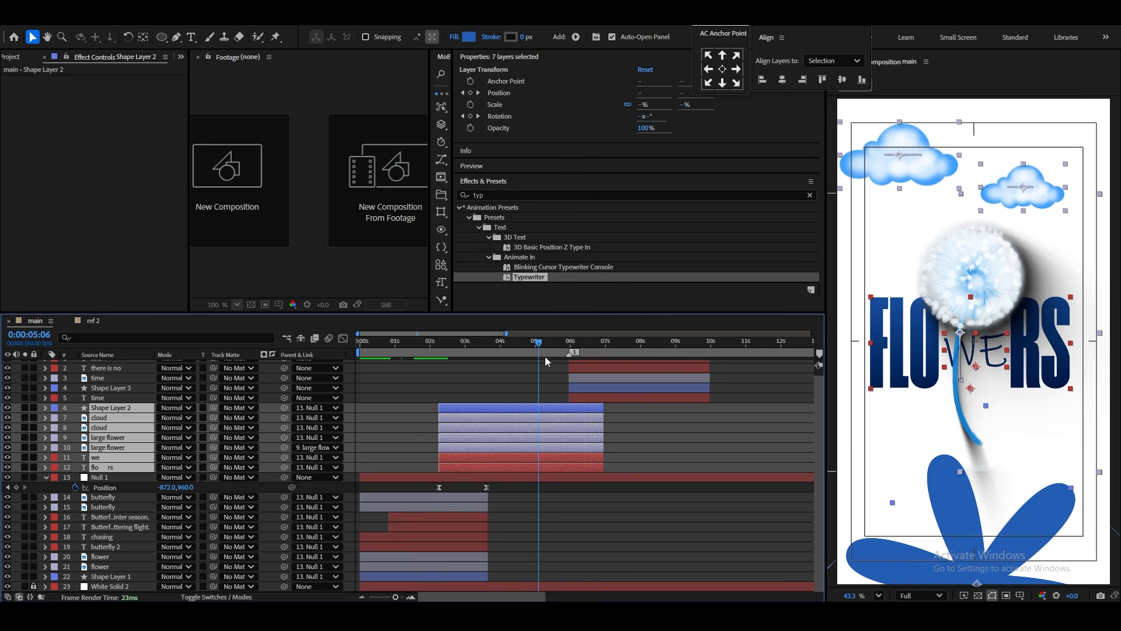
click(521, 348)
click(468, 352)
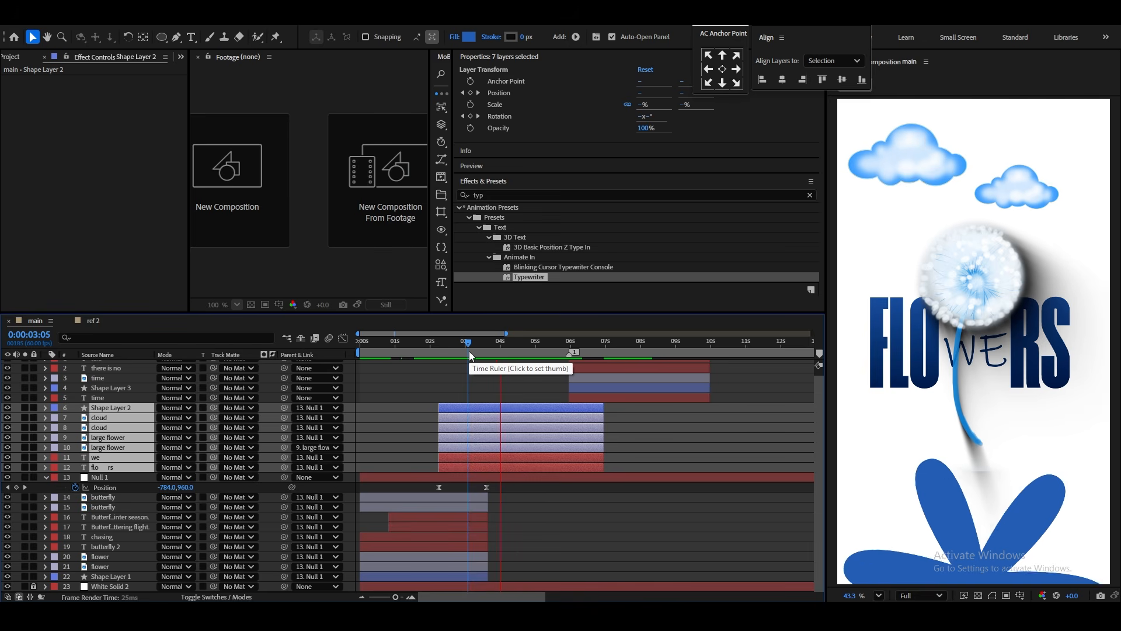
click(555, 350)
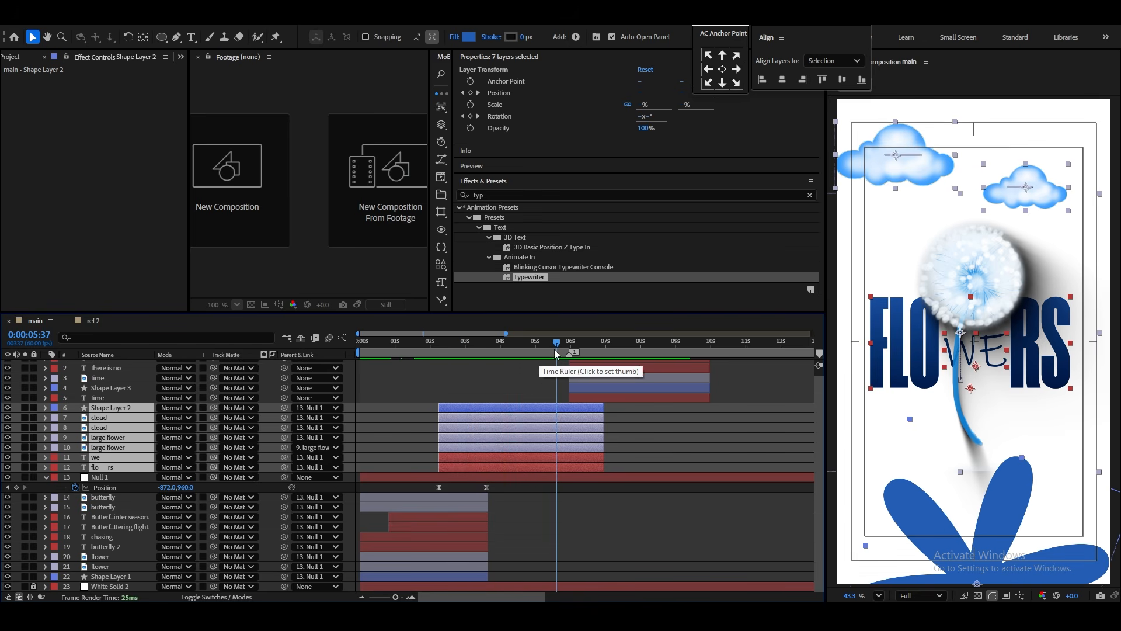
Keyframe Null 1's current Position at 0:00:05:35, and set its Position to -872, -946 at 0:00:06:49.
click(399, 407)
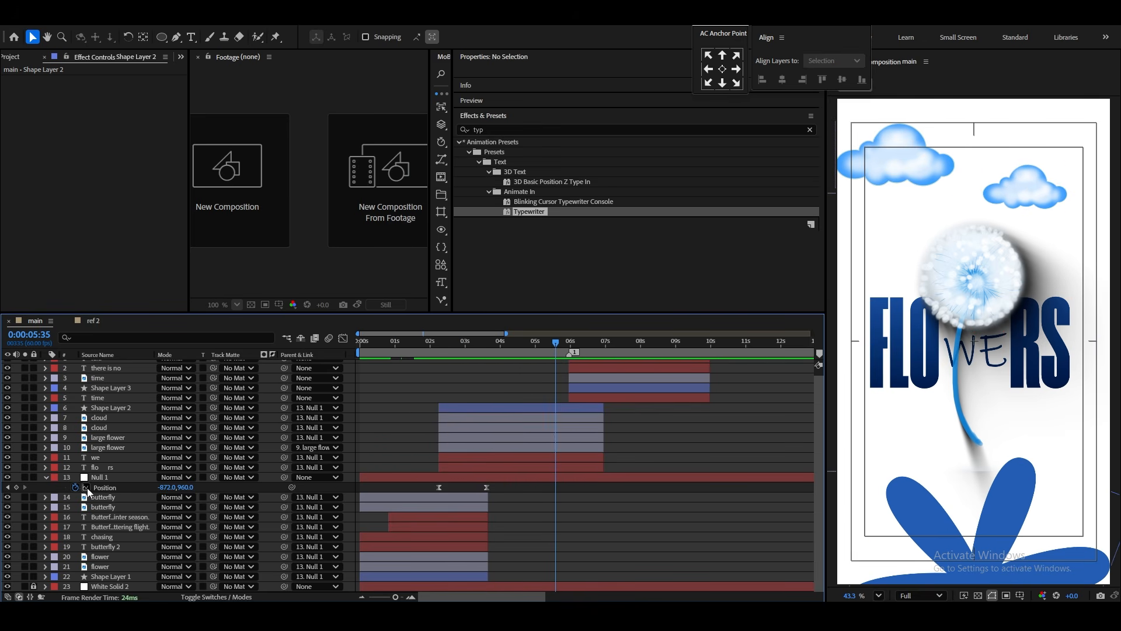
click(16, 488)
drag(566, 353, 602, 358)
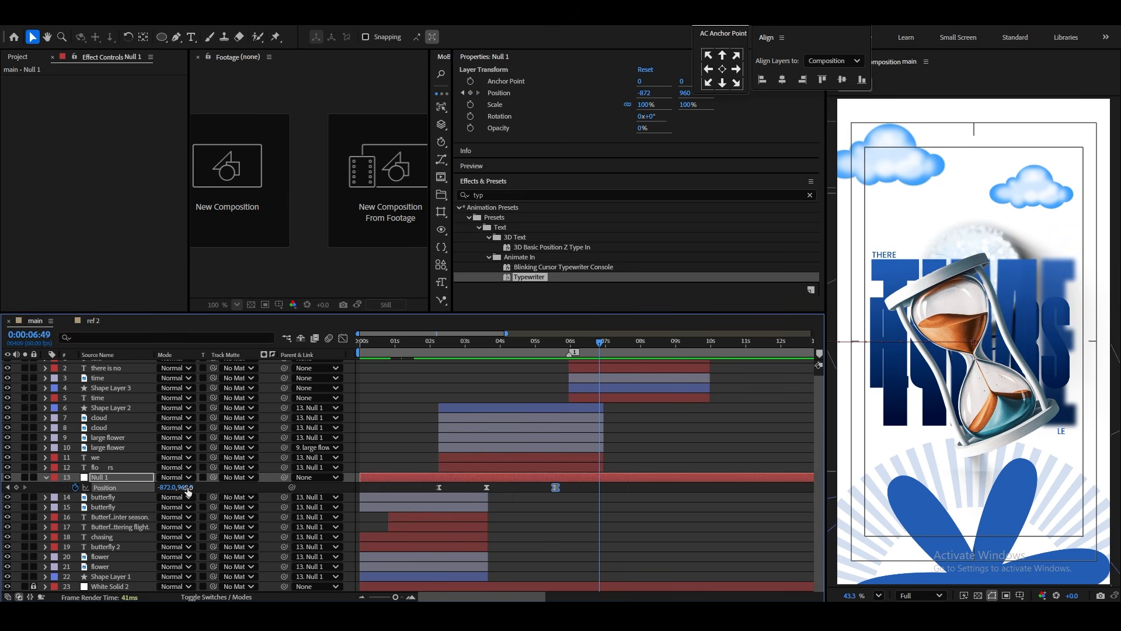
drag(188, 489, 58, 513)
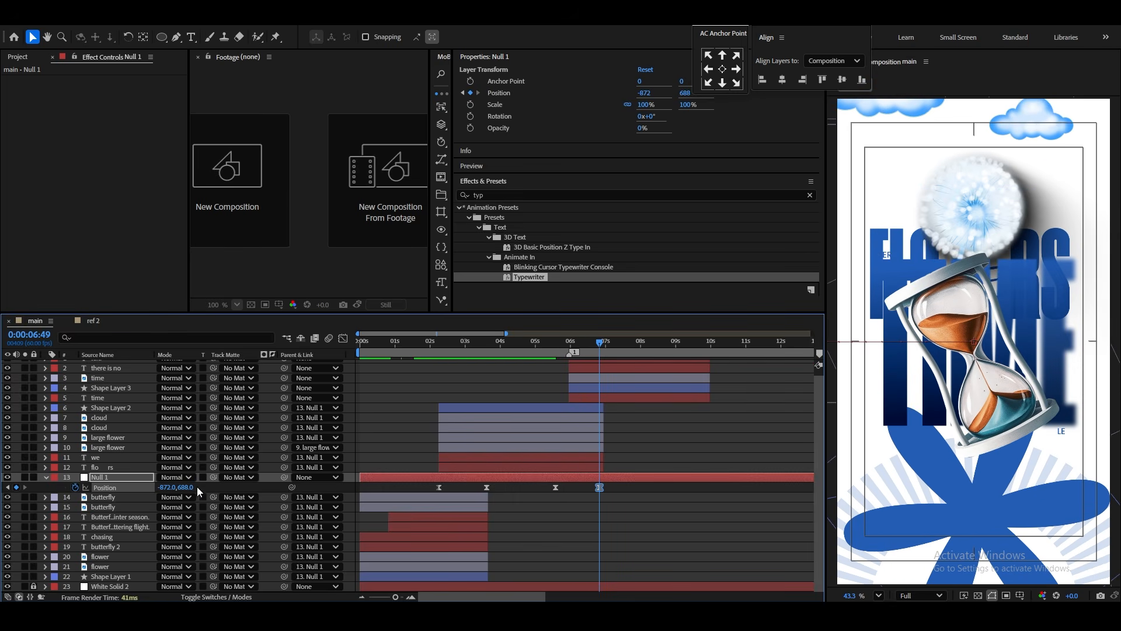
drag(198, 492, 24, 511)
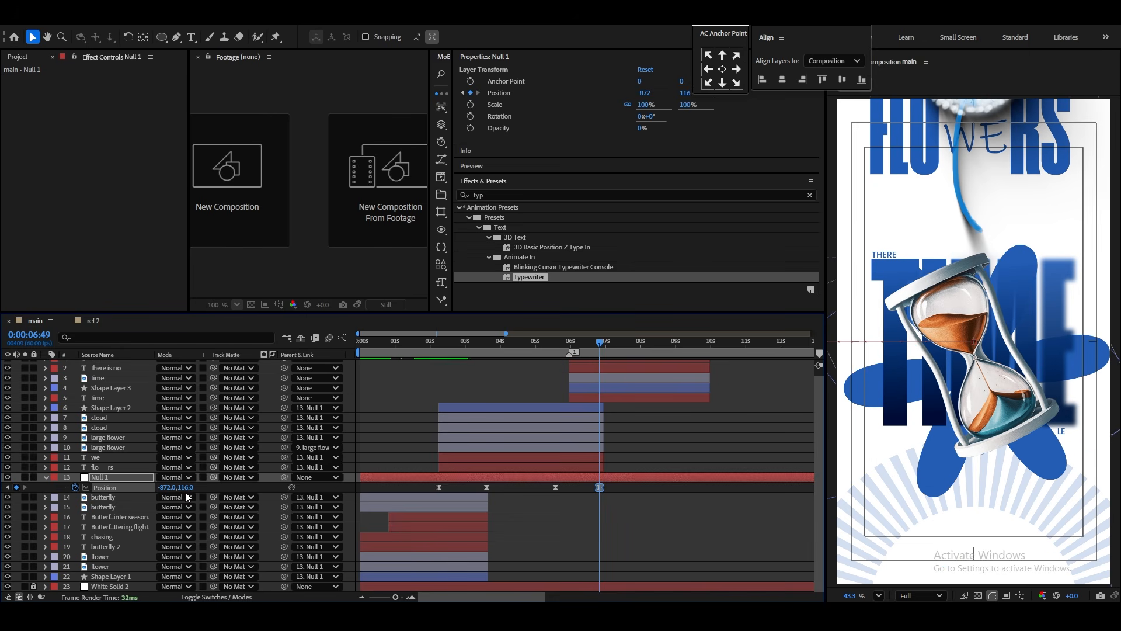
mouse_move(188, 497)
mouse_down()
mouse_move(183, 507)
mouse_move(184, 499)
mouse_up()
drag(100, 493, 166, 498)
click(514, 496)
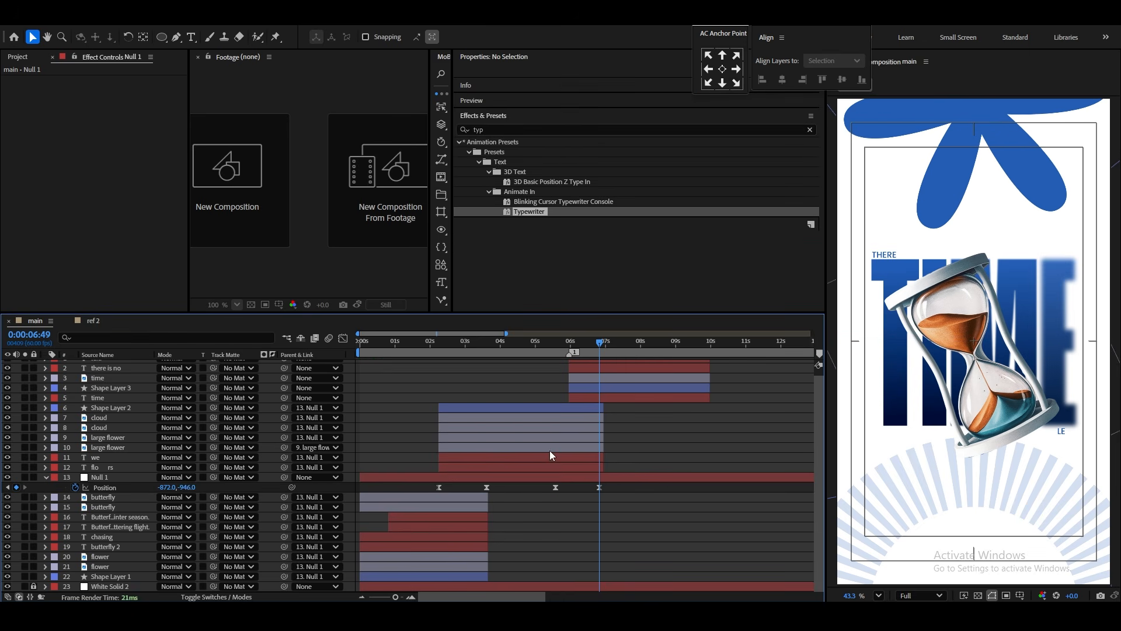
Move the five TIME-scene layers, from "left." down to the "time" text, to start at 0:00:05:35.
scroll(561, 407, up, 1)
key(shift+Page_Up)
key(shift+Page_Up)
key(shift+Page_Up)
key(shift+Page_Up)
key(shift+Page_Up)
key(shift+Page_Up)
scroll(516, 354, up, 3)
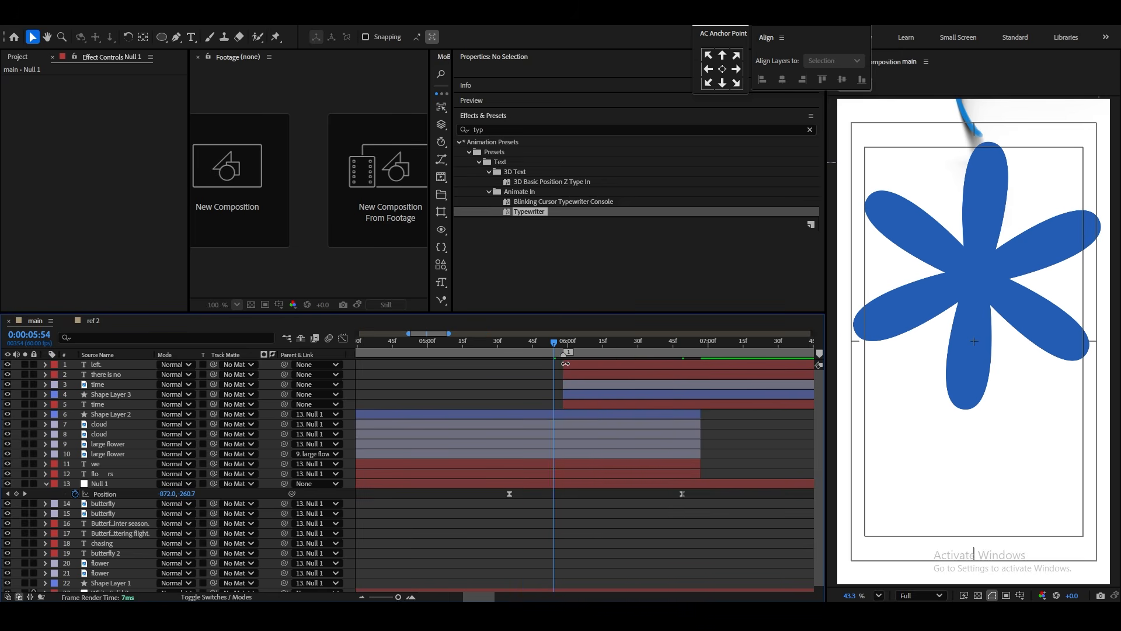
drag(516, 354, 507, 355)
click(575, 406)
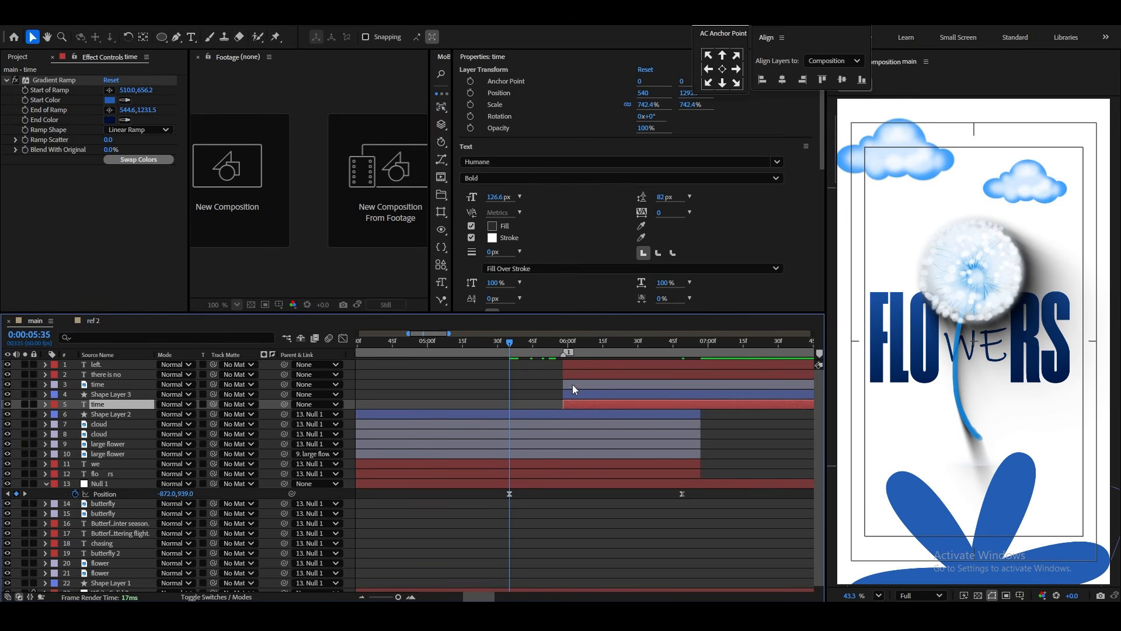
shift+click(577, 366)
key([)
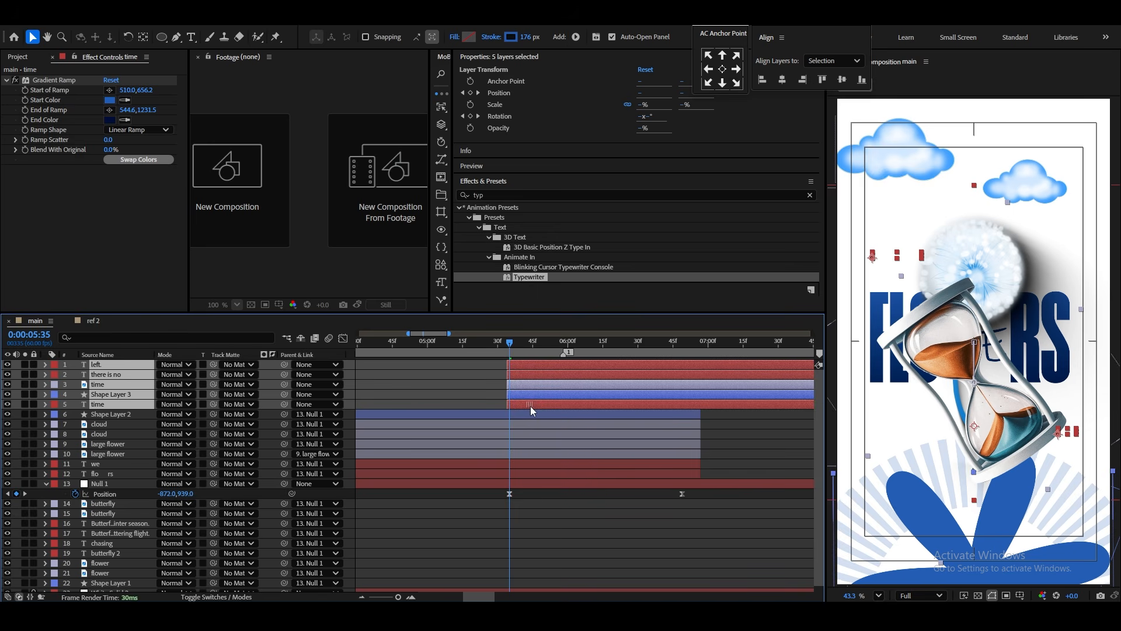
Parent the five TIME-scene layers to Null 1 at 0:00:07:33 and preview the transition from the flower scene.
scroll(503, 423, down, 1)
drag(542, 352, 642, 359)
key(F2)
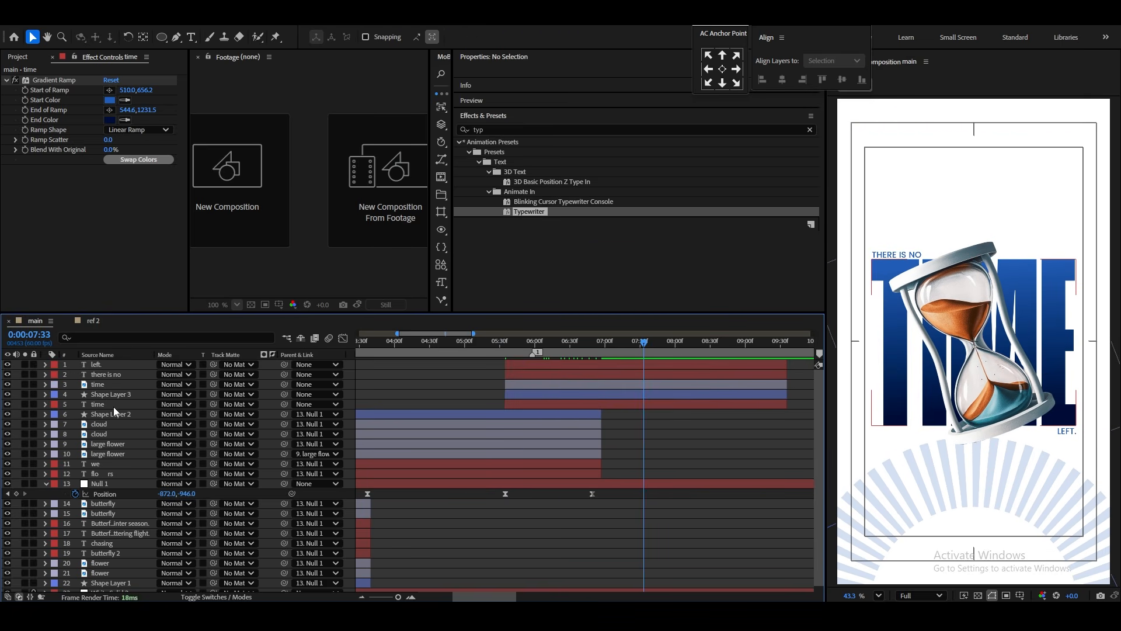
click(114, 406)
shift+click(121, 367)
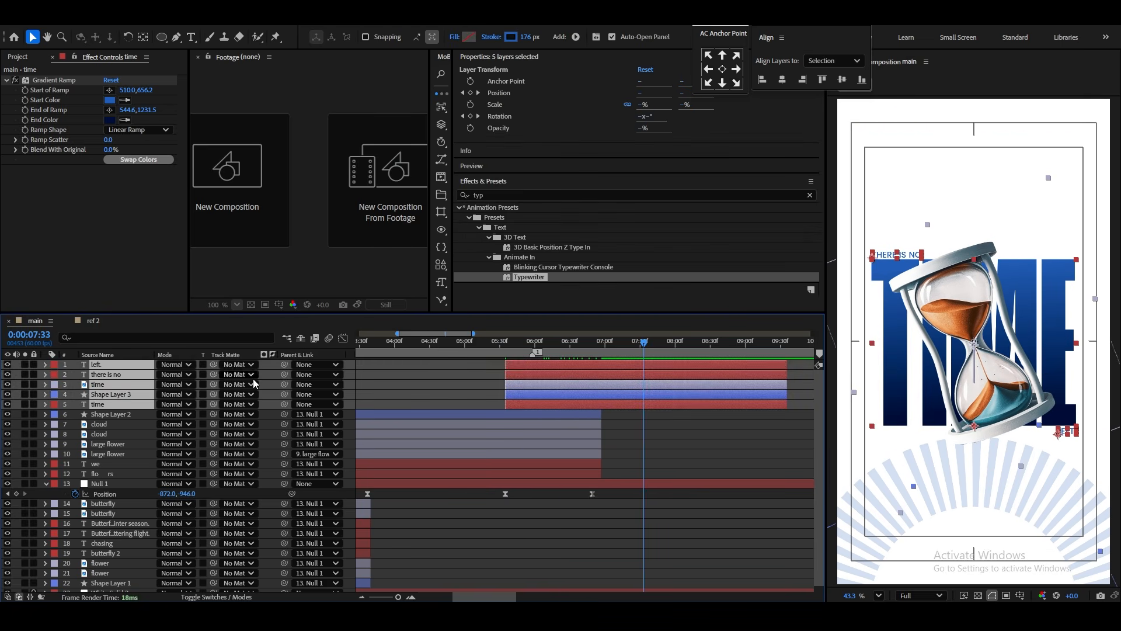
drag(121, 485, 120, 485)
drag(553, 345, 469, 356)
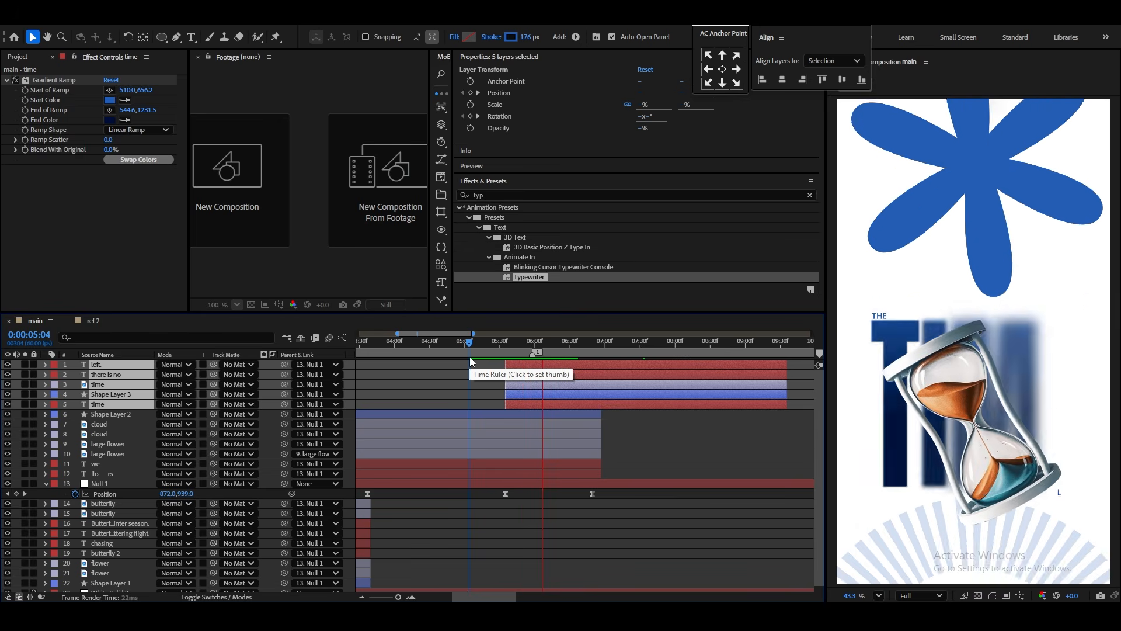
key(space)
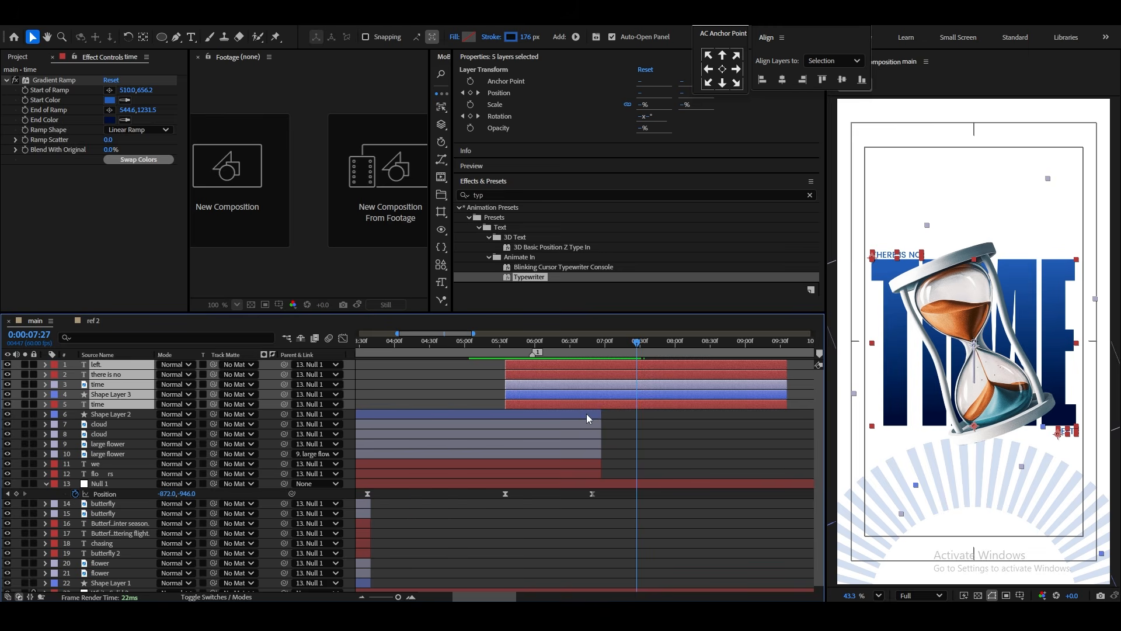
scroll(587, 413, down, 2)
click(546, 342)
key(space)
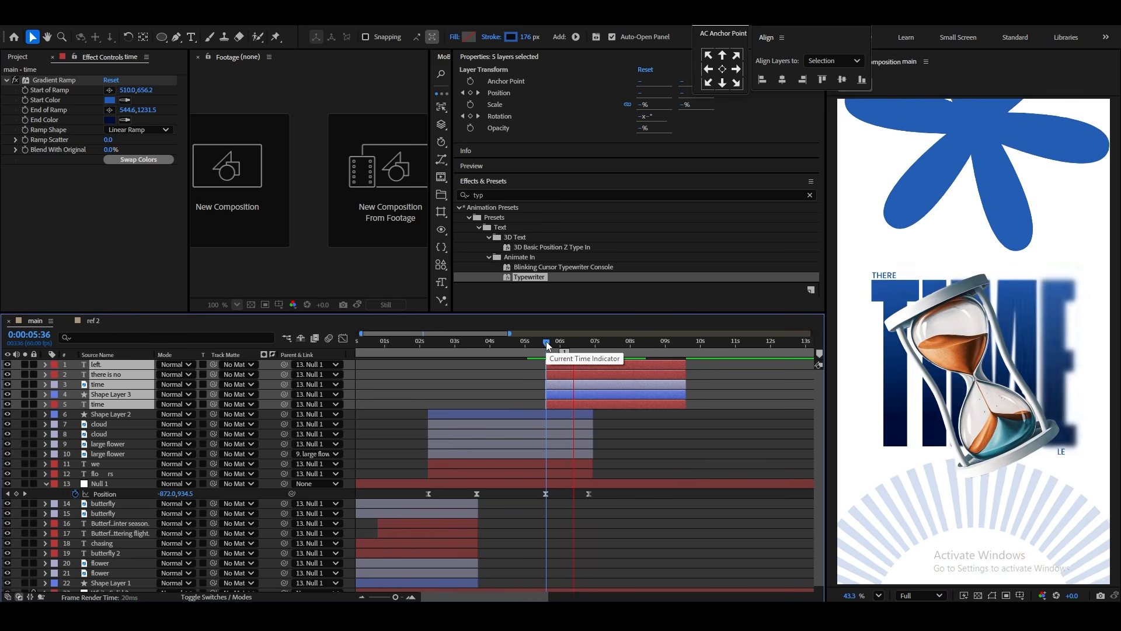
Extend Shape Layer 2, the blue flower shape, to end with the TIME-scene layers and preview the transition.
click(584, 415)
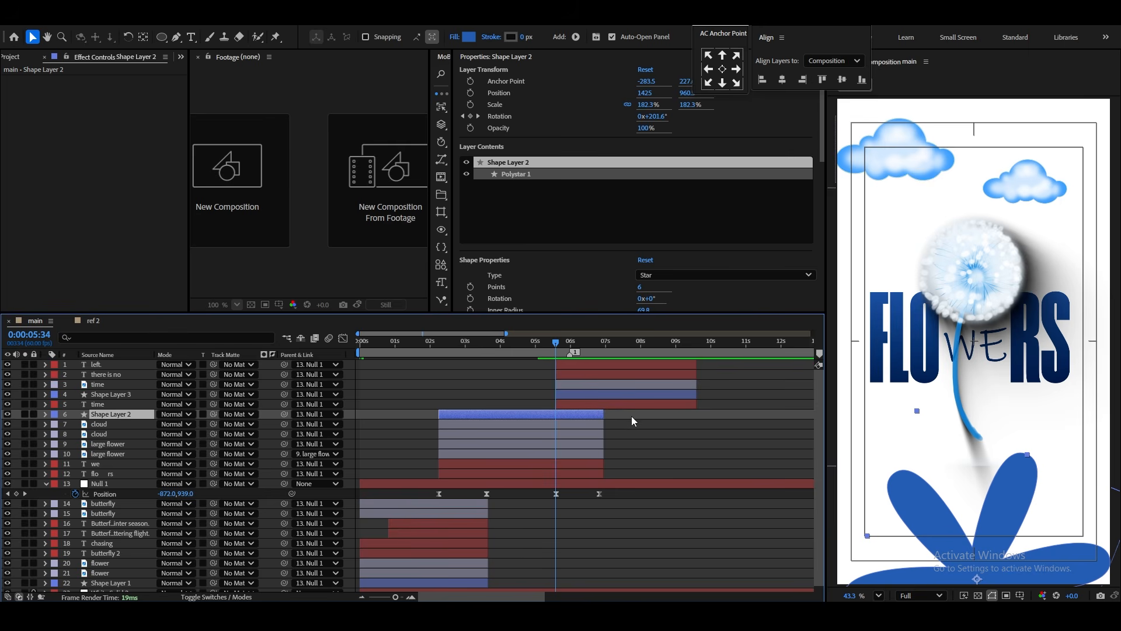
key(space)
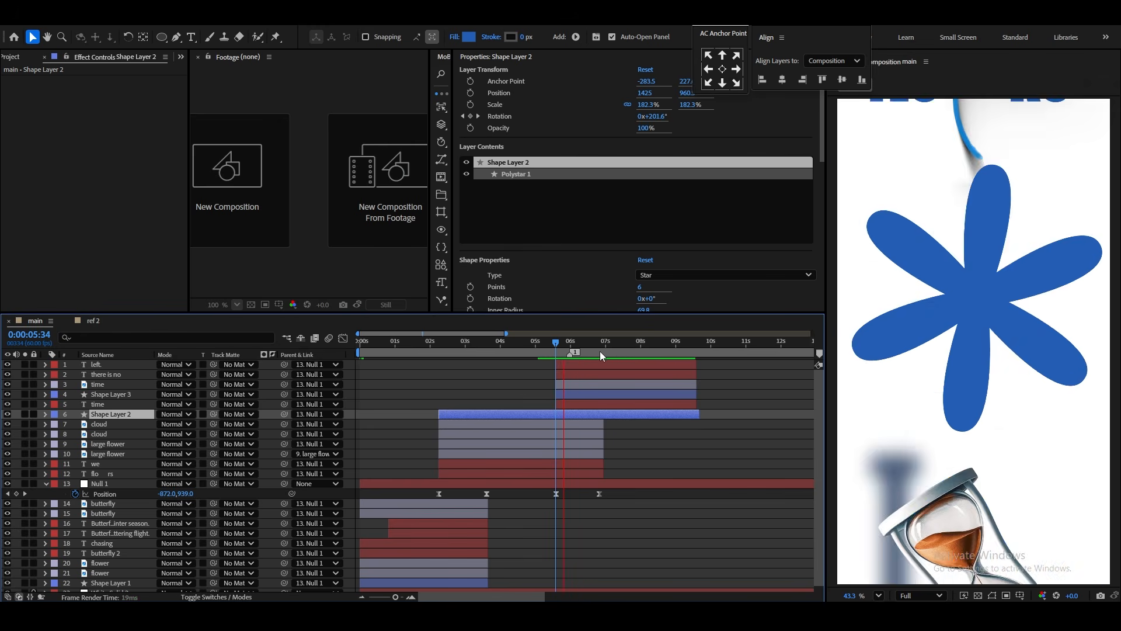
click(612, 352)
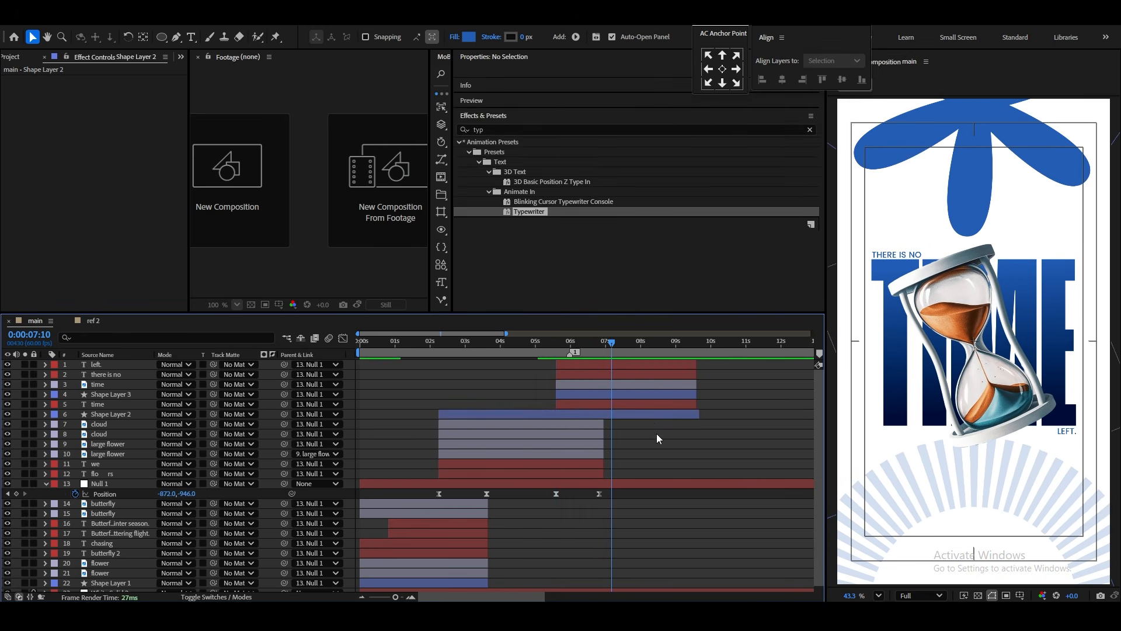
Change Shape Layer 2's fill to a sampled darker blue and preview the whole animation from the start.
click(469, 37)
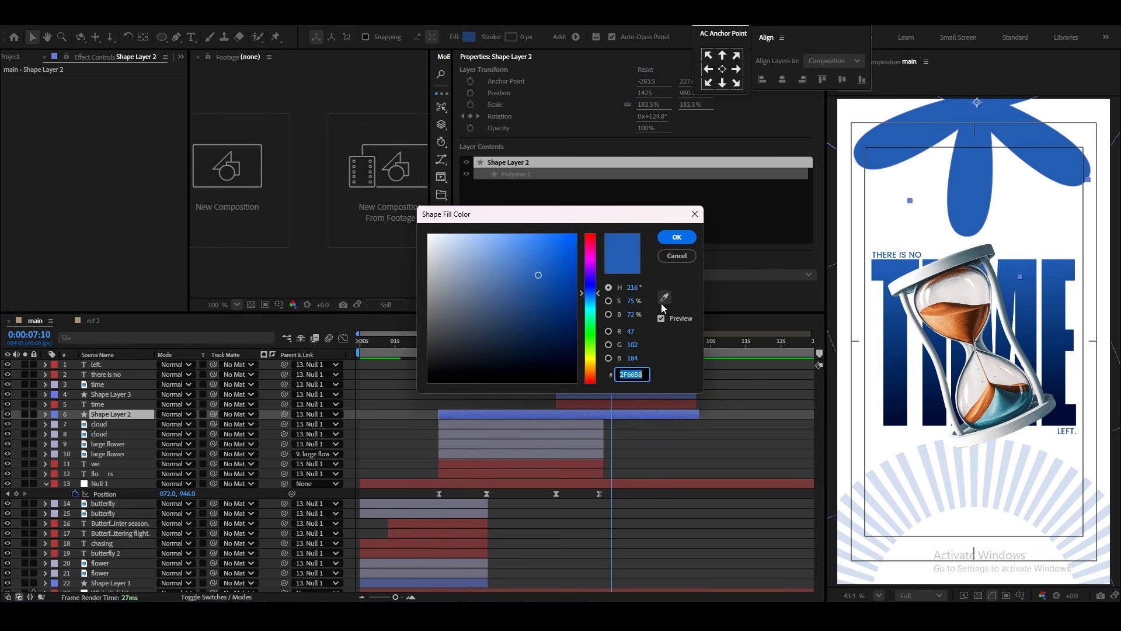
click(665, 297)
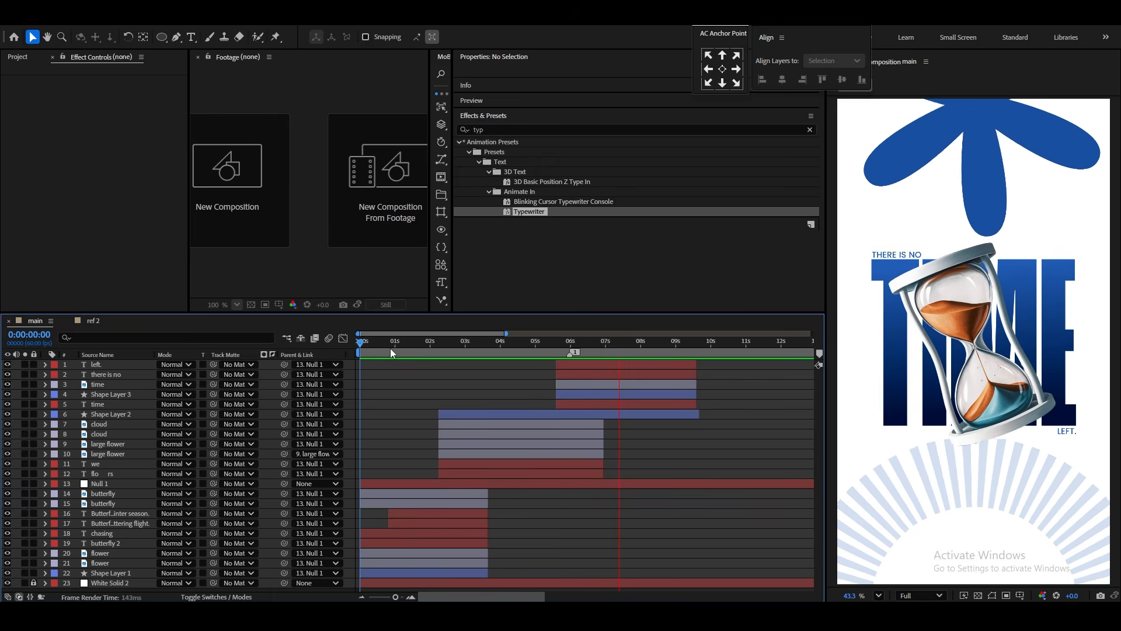
key(space)
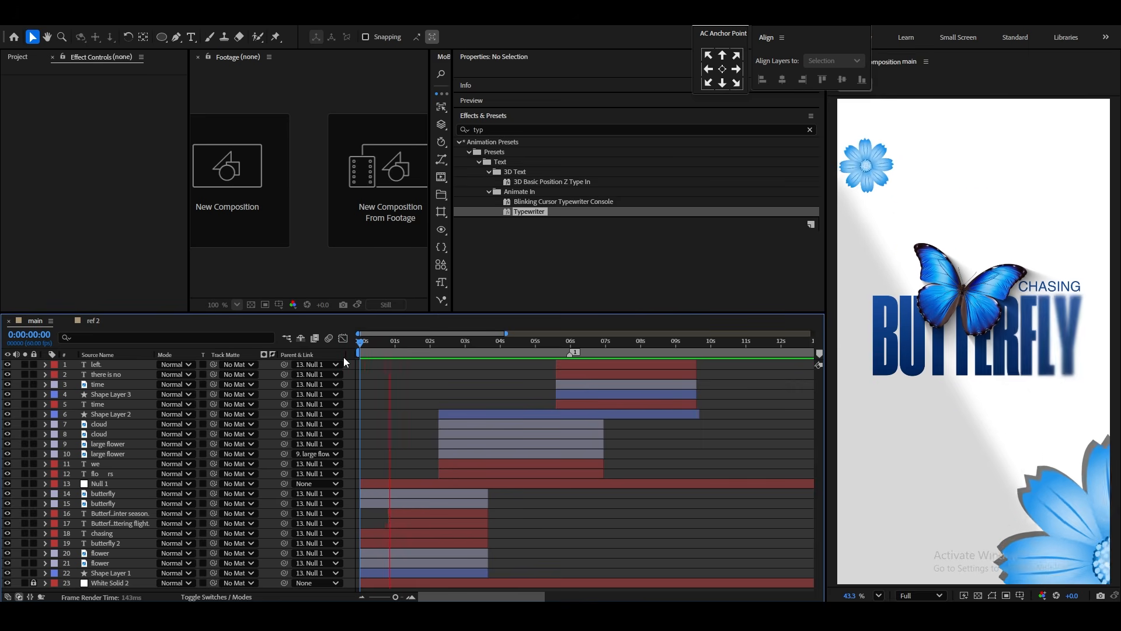